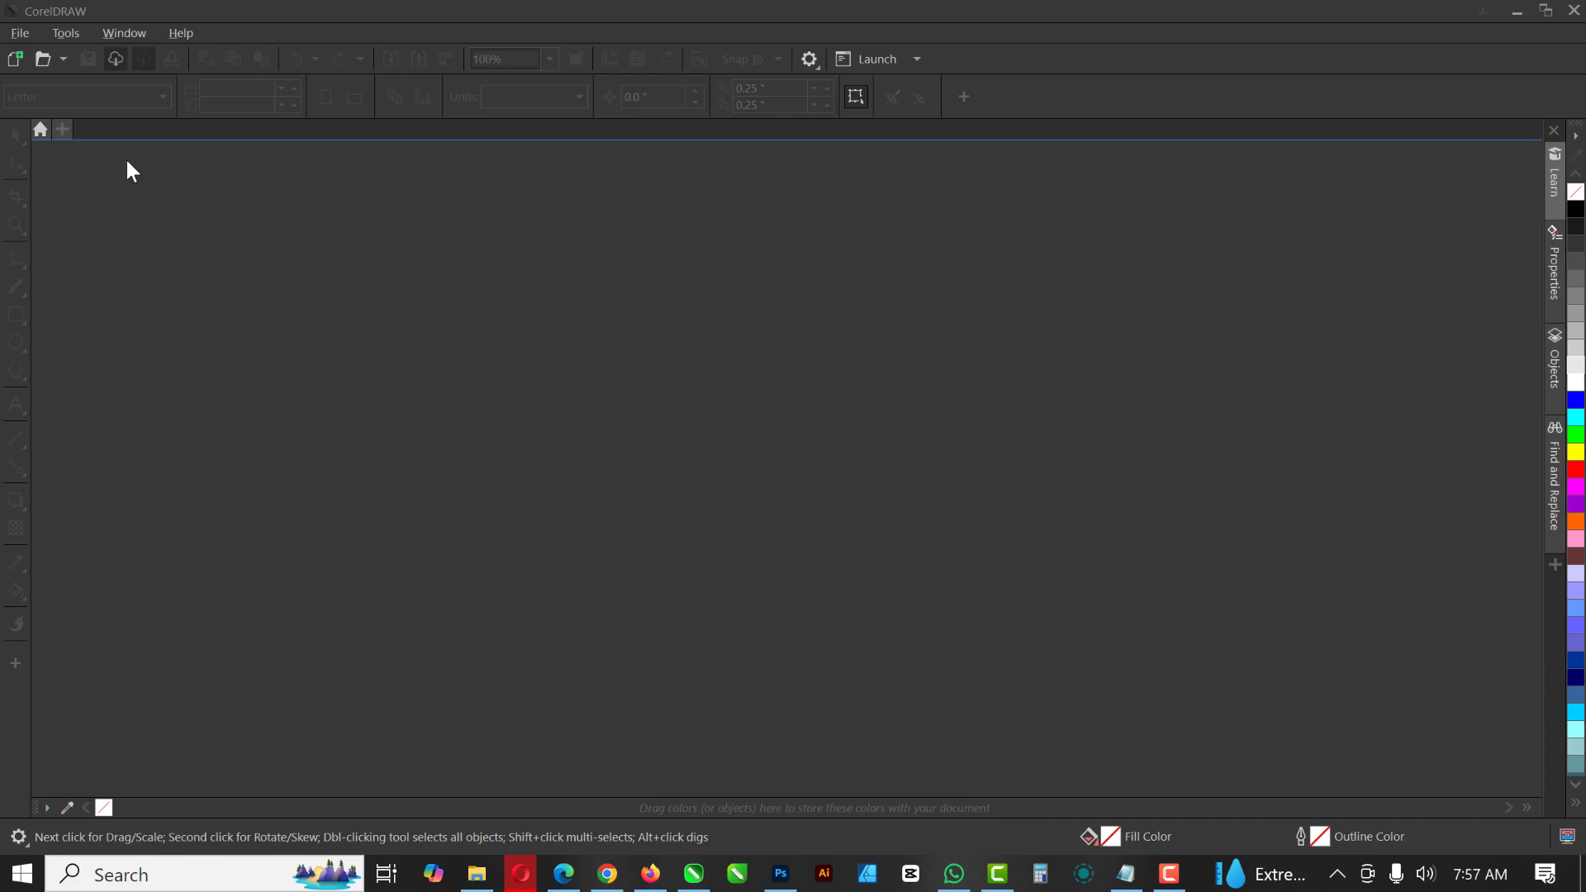
- Create a new RGB document named SOCIAL MEDIA FLYER, 5 by 5 inches at 300 dpi
click(20, 33)
click(31, 53)
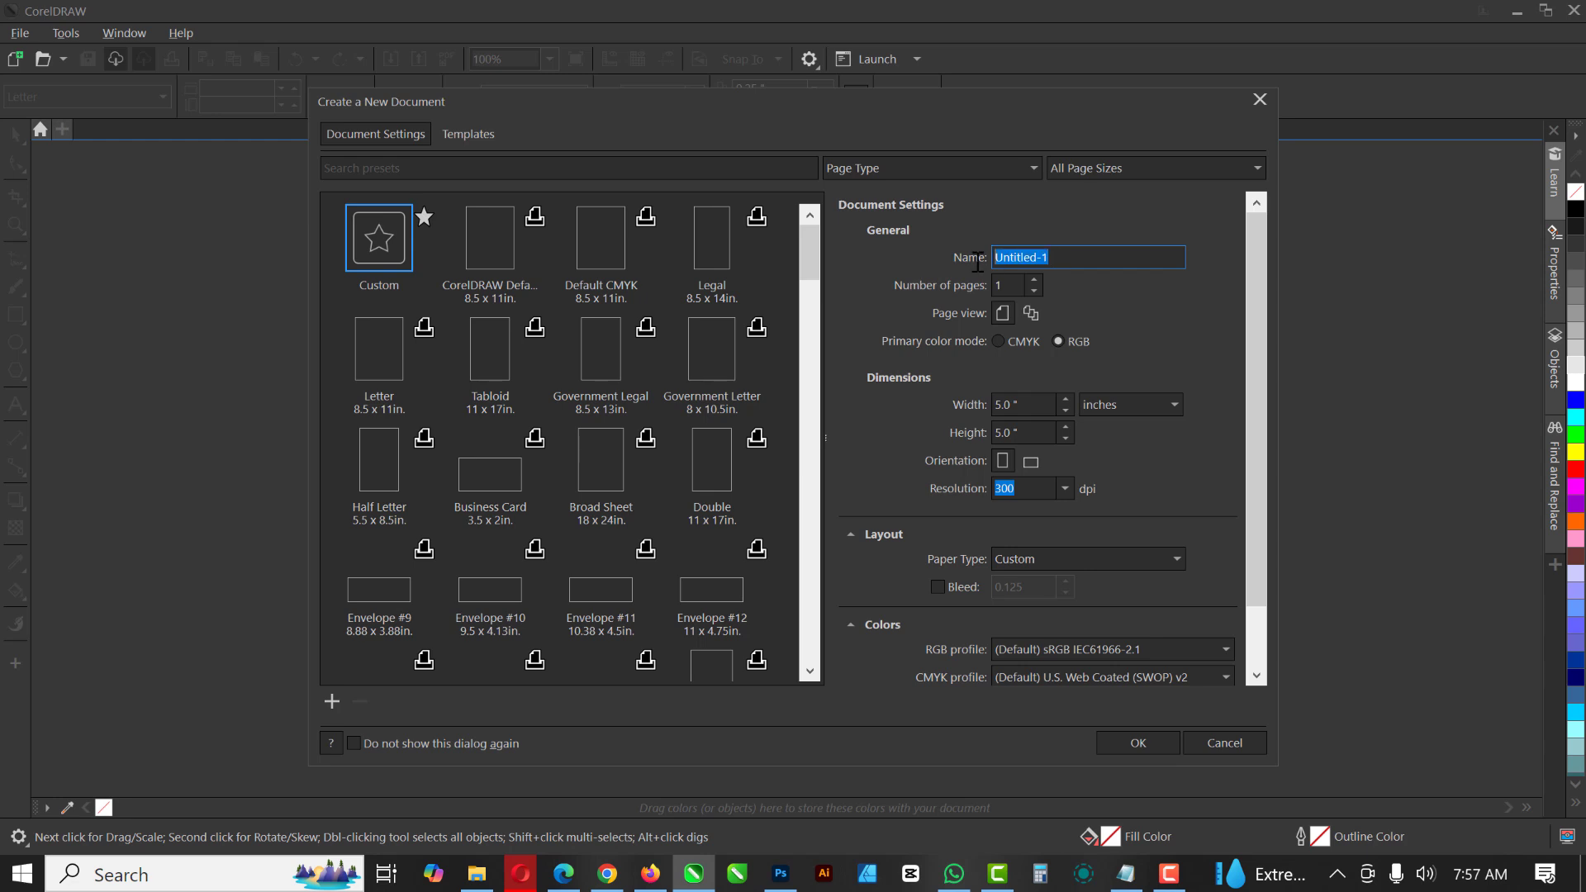
text(SOCIAL MEDIA FLYER)
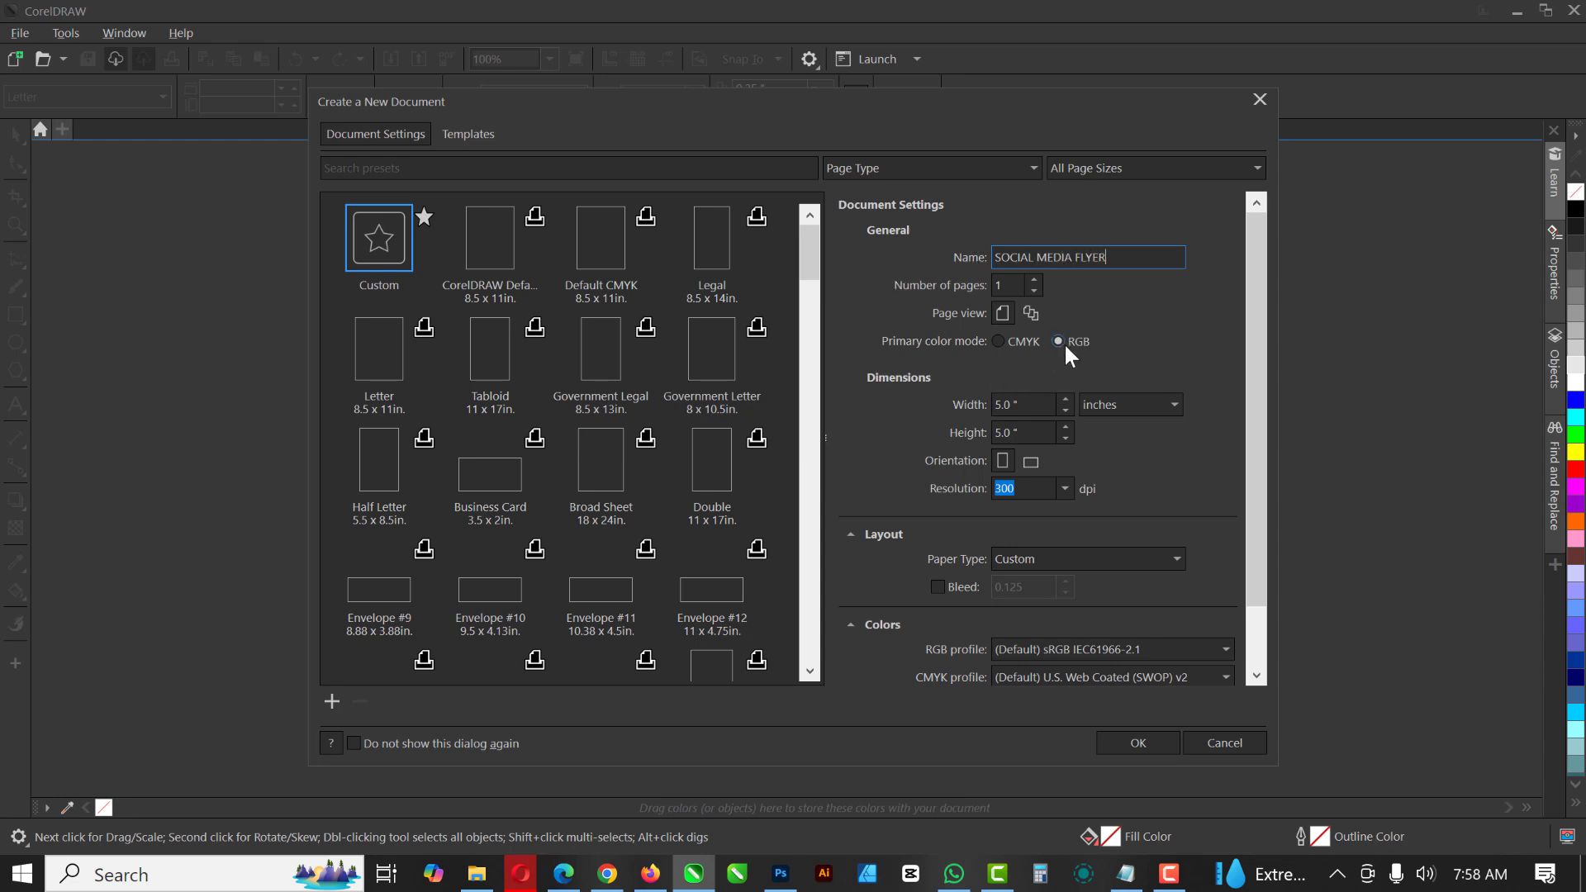
click(1023, 488)
double_click(1037, 486)
double_click(1013, 405)
key(Tab)
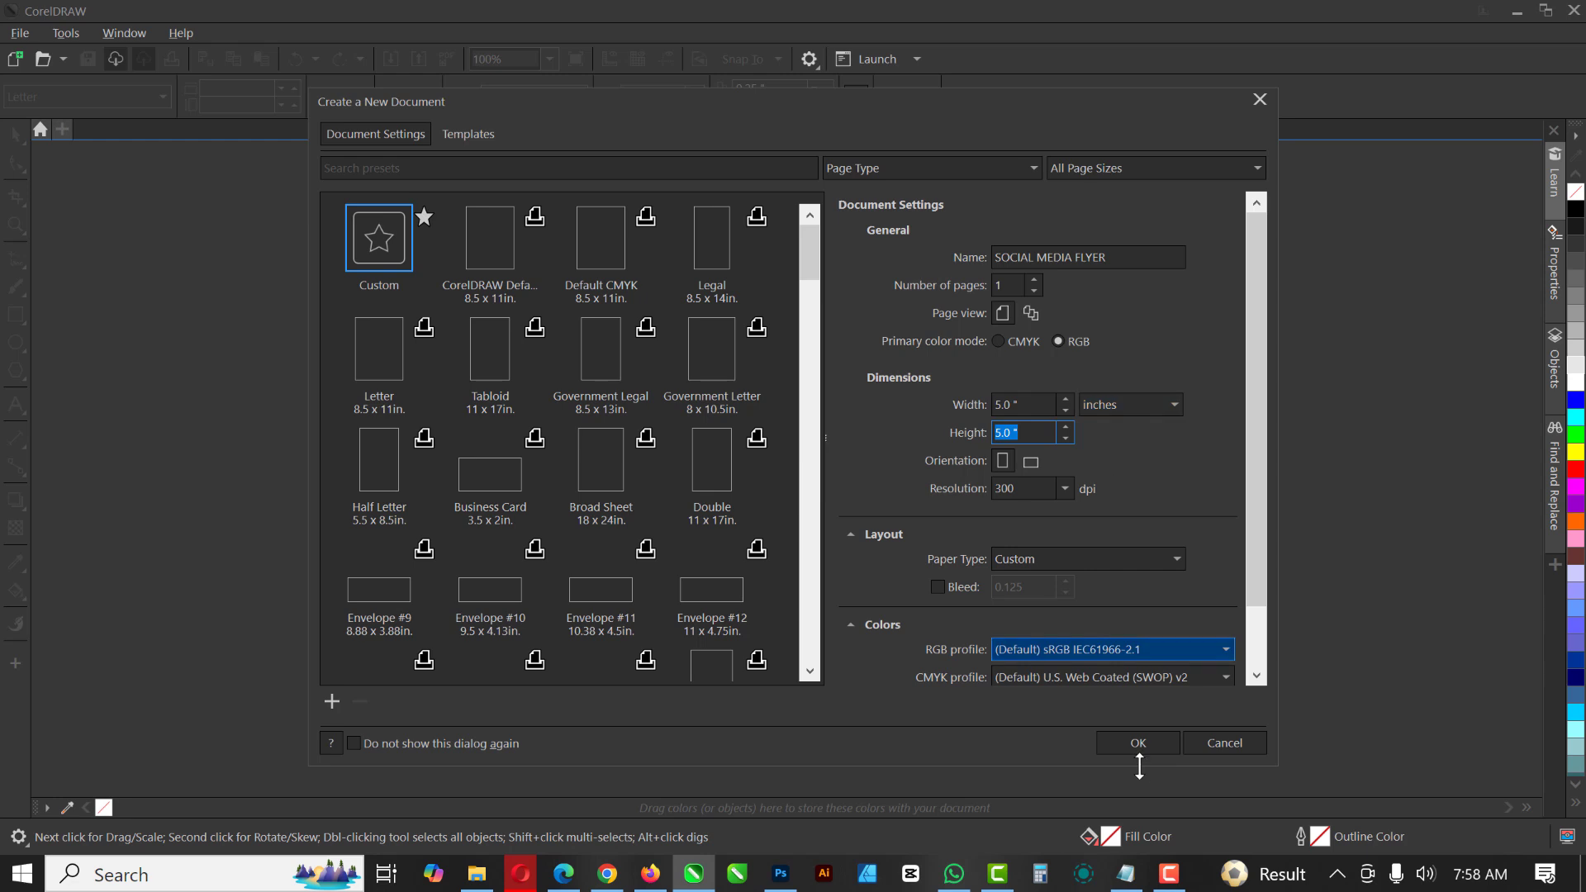
click(1137, 742)
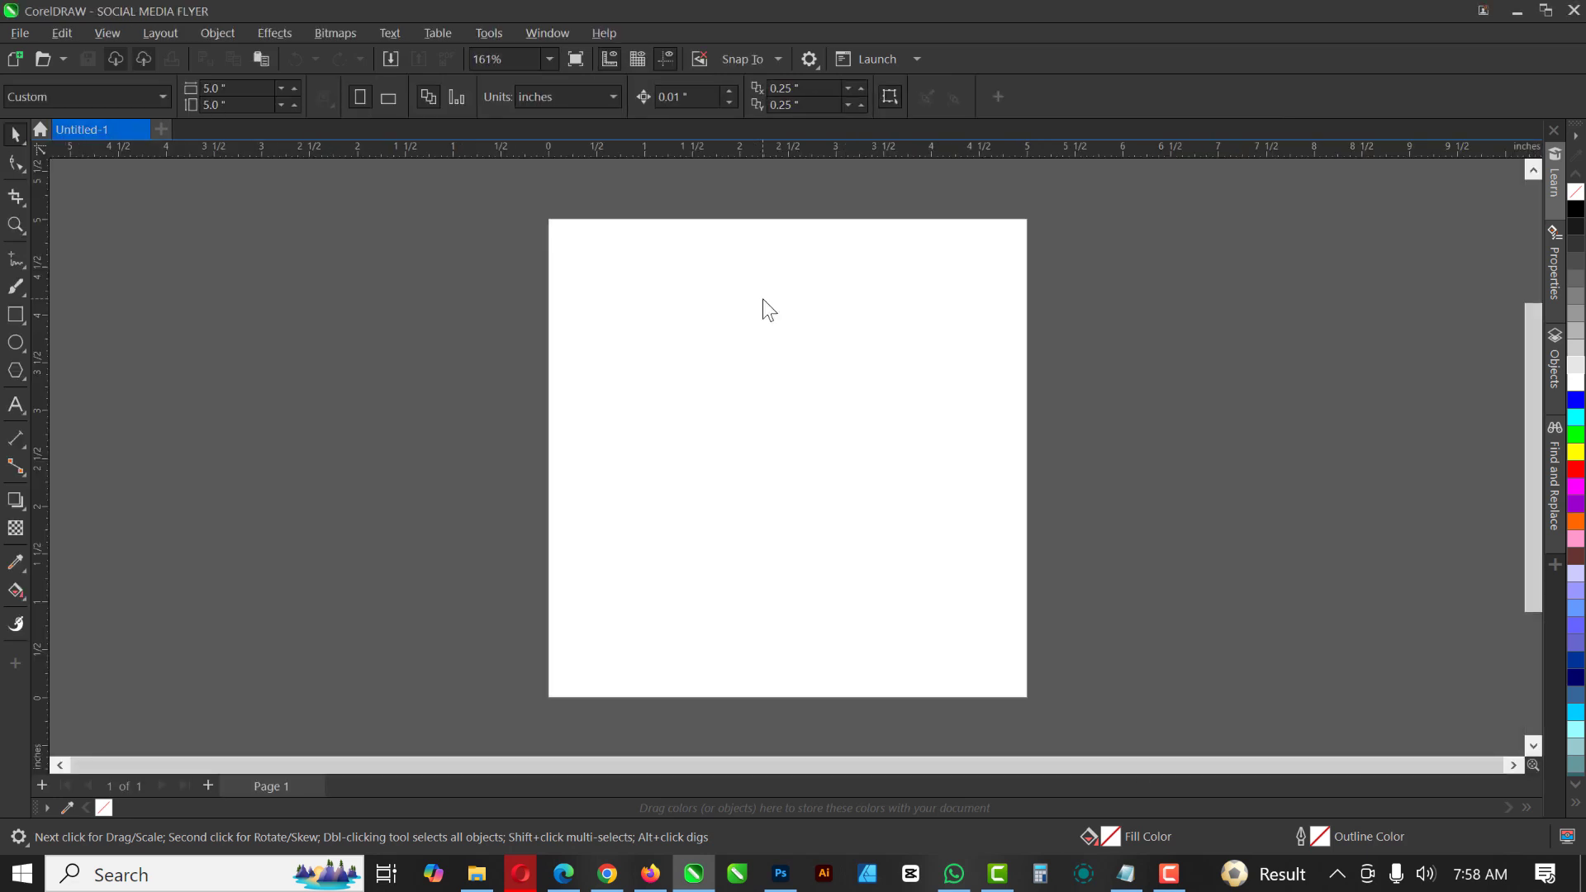
- Create a page-sized rectangle filled with 30% Black and remove its outline
double_click(15, 317)
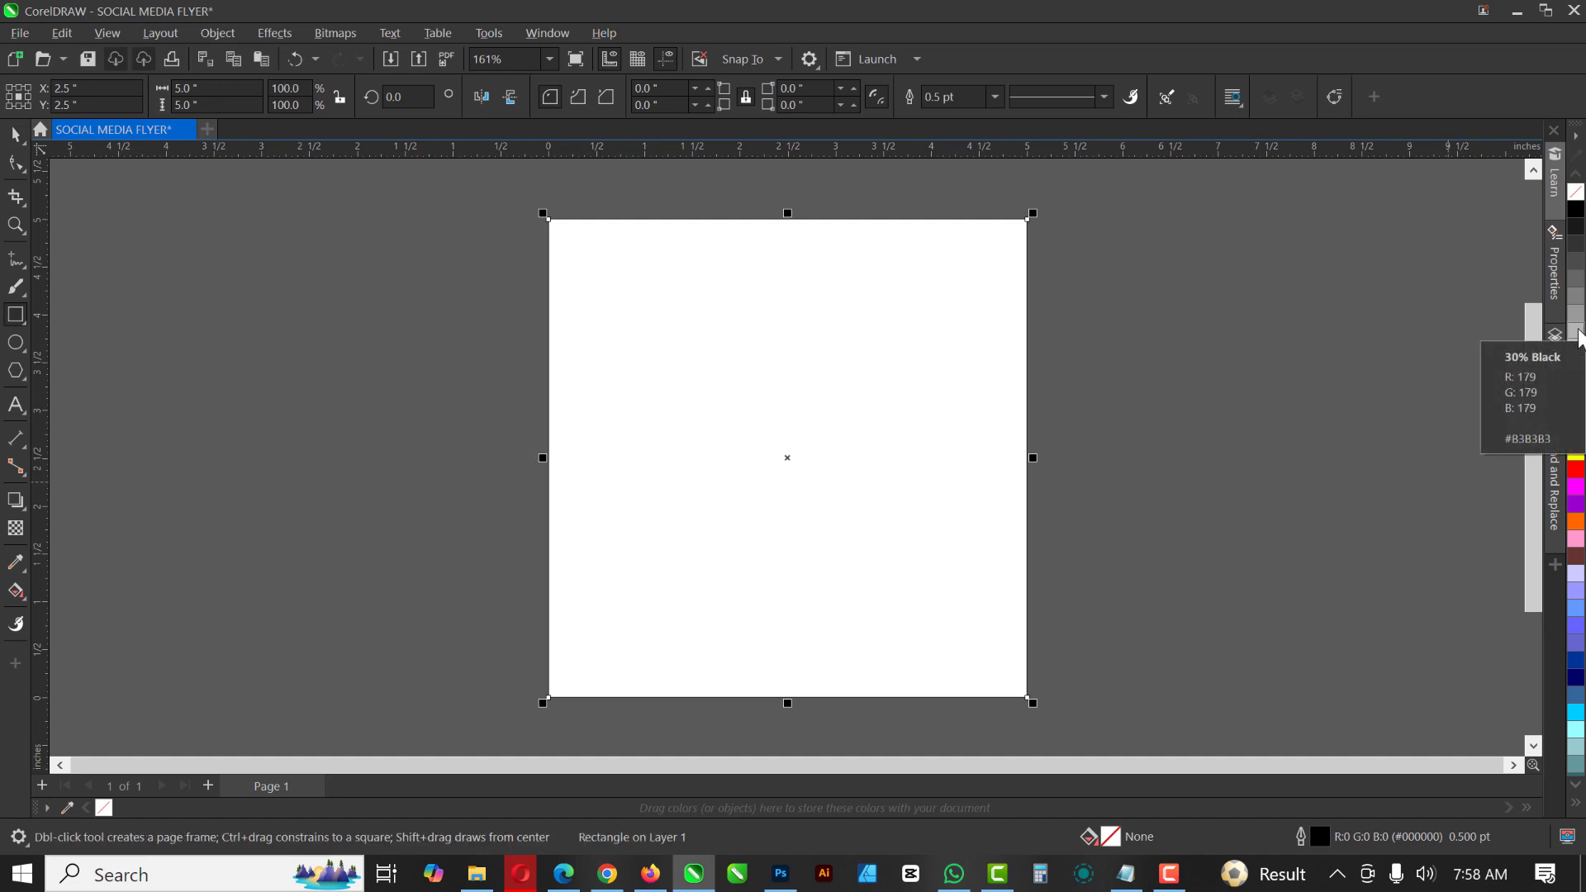
click(1579, 334)
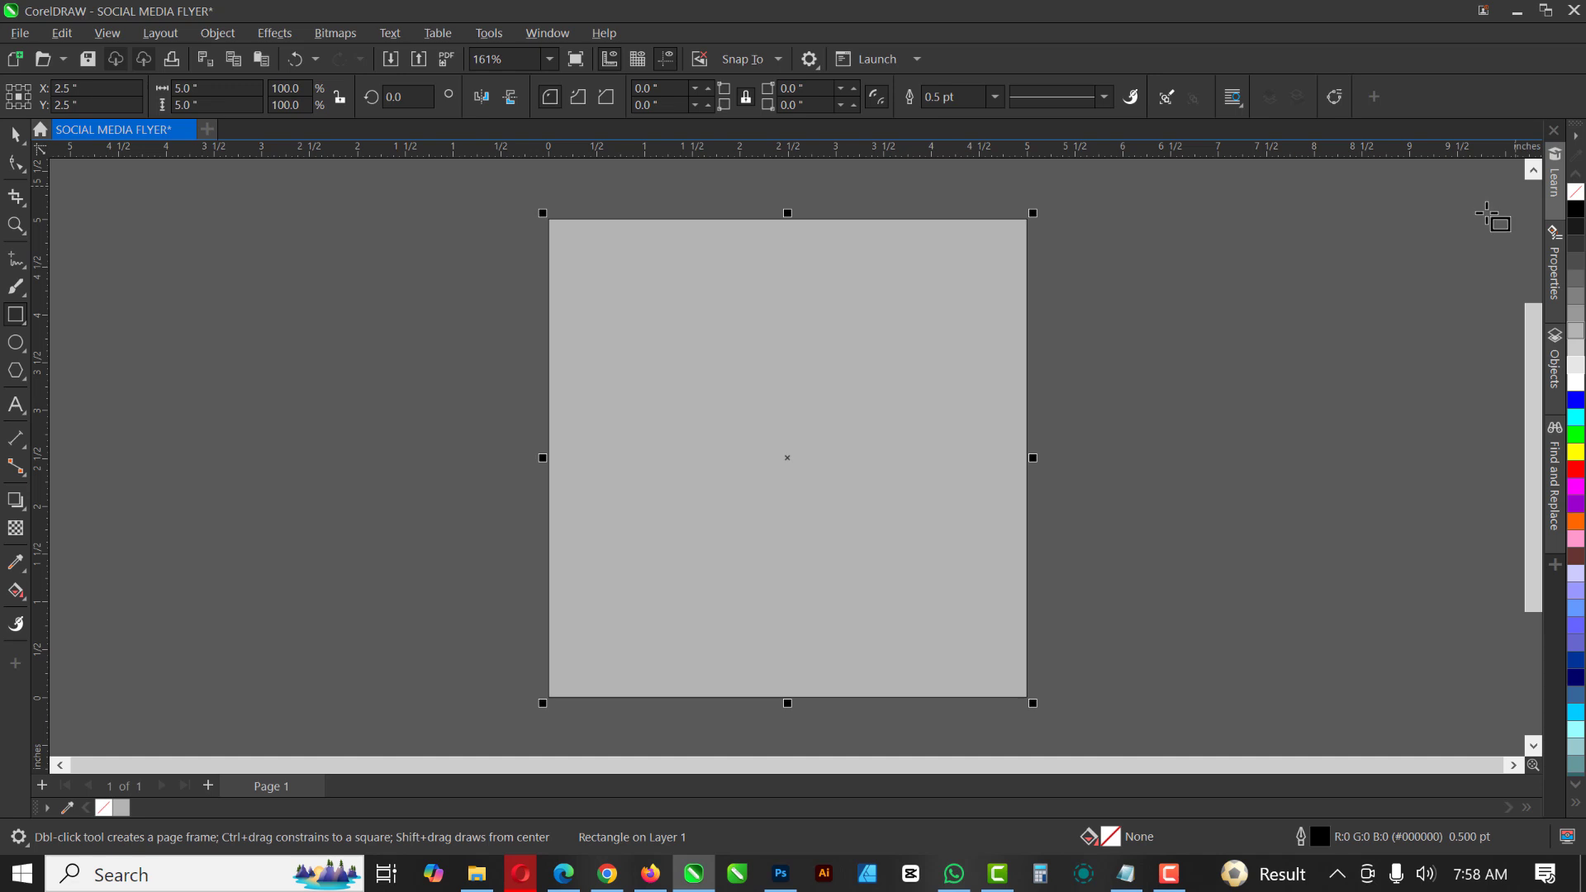
right_click(1577, 193)
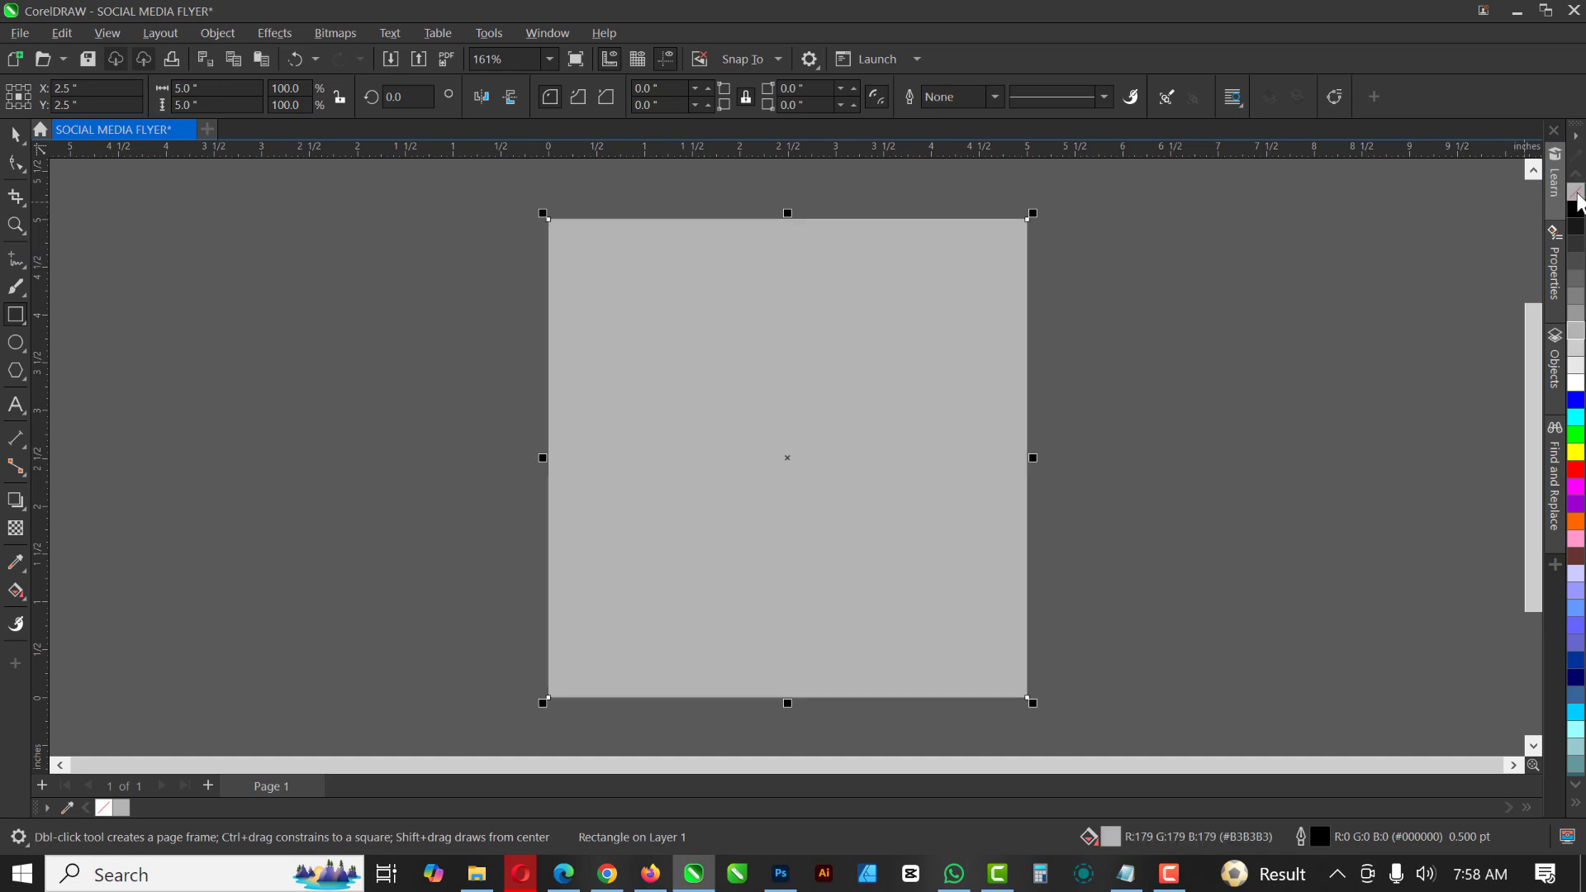
click(770, 390)
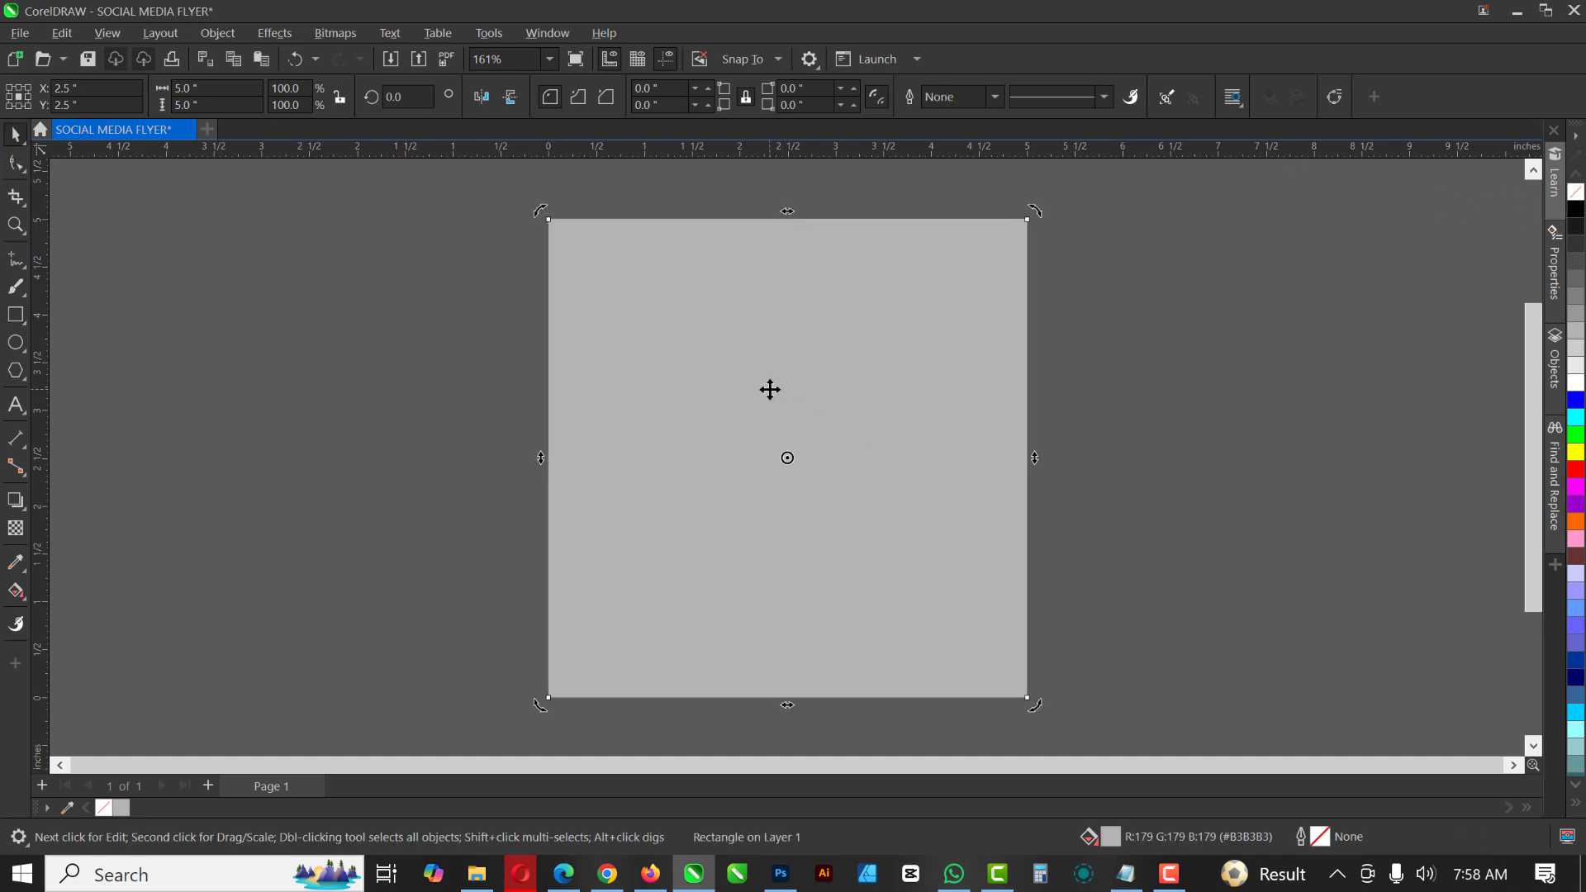
key(shift+F2)
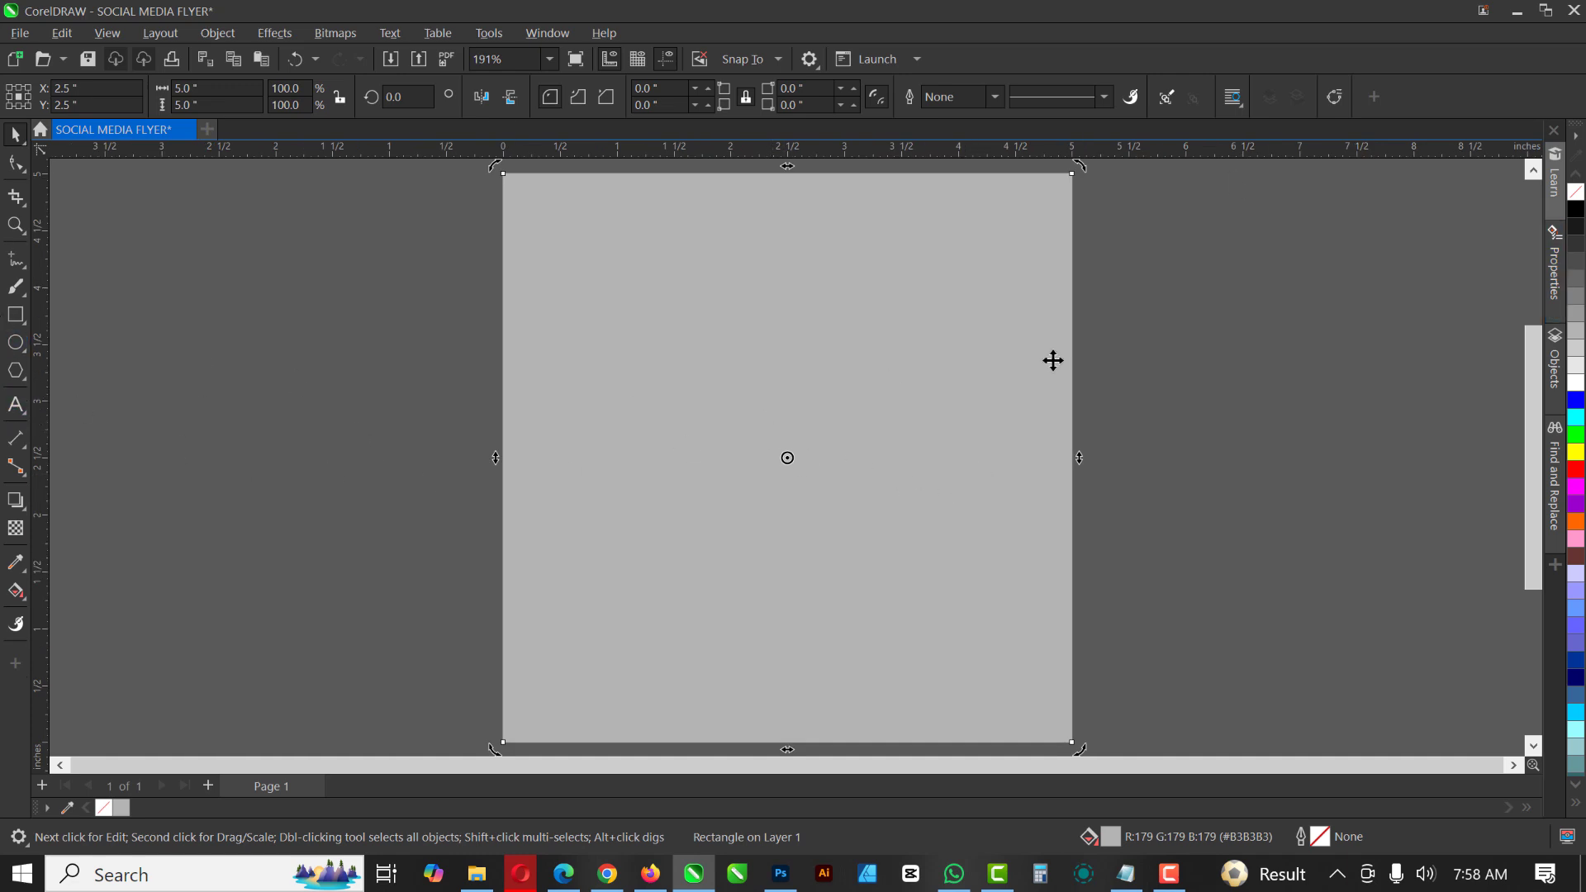
- Bring the colourful geometric pattern image from the RESOURCE FILE folder into the document, scale it to about 6.2 inches and place it beside the grey square
click(476, 874)
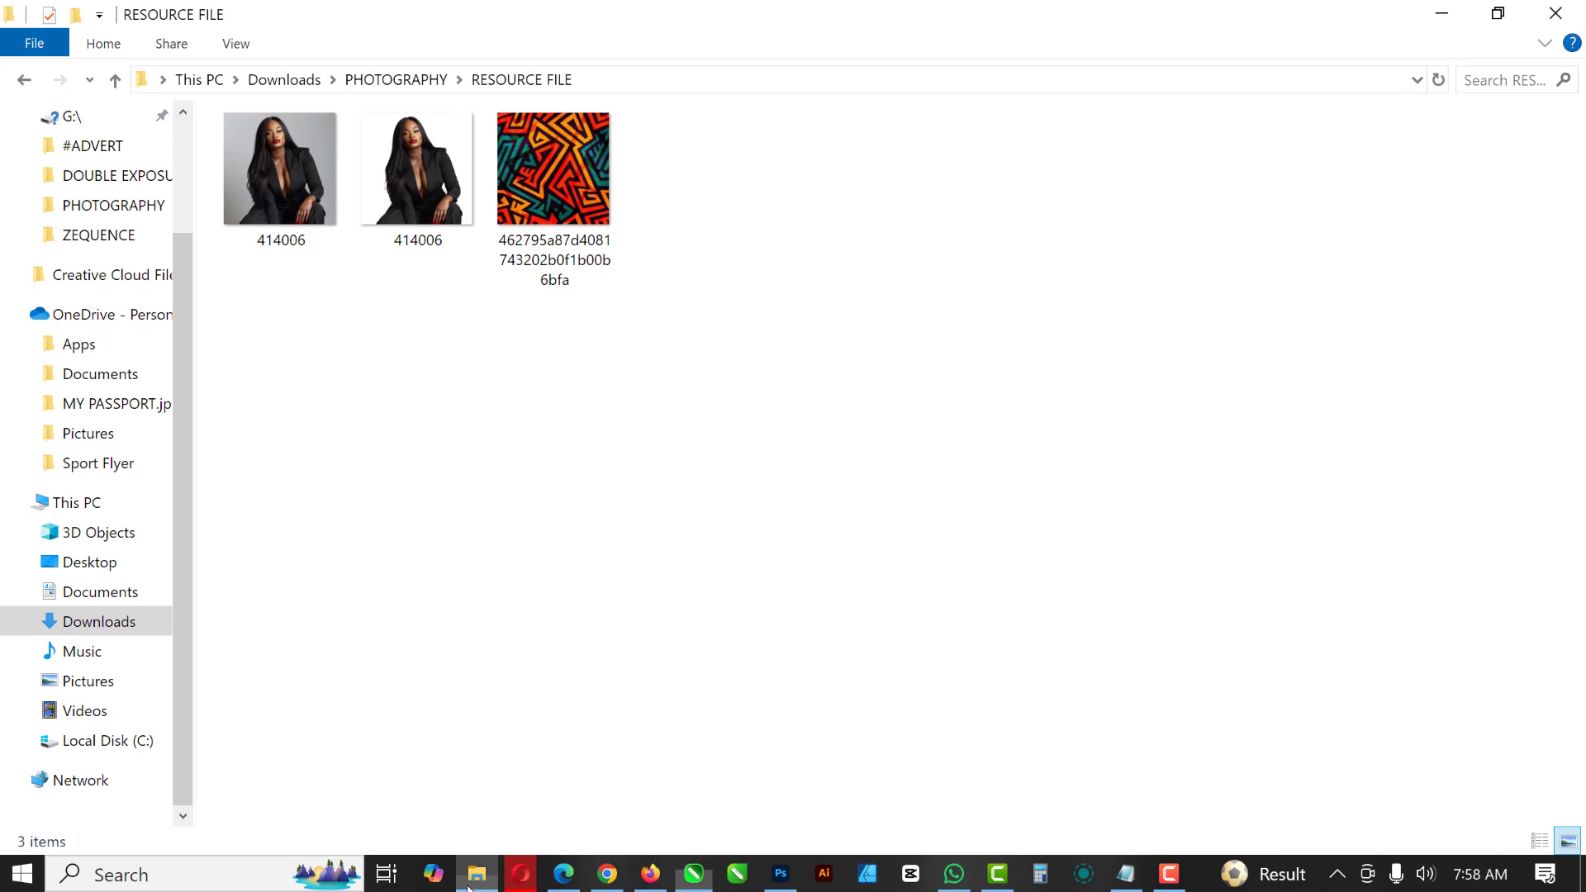
click(568, 223)
mouse_move(568, 223)
mouse_down()
mouse_move(856, 488)
mouse_move(743, 669)
mouse_move(768, 789)
mouse_move(744, 844)
mouse_move(698, 872)
mouse_move(1247, 421)
mouse_up()
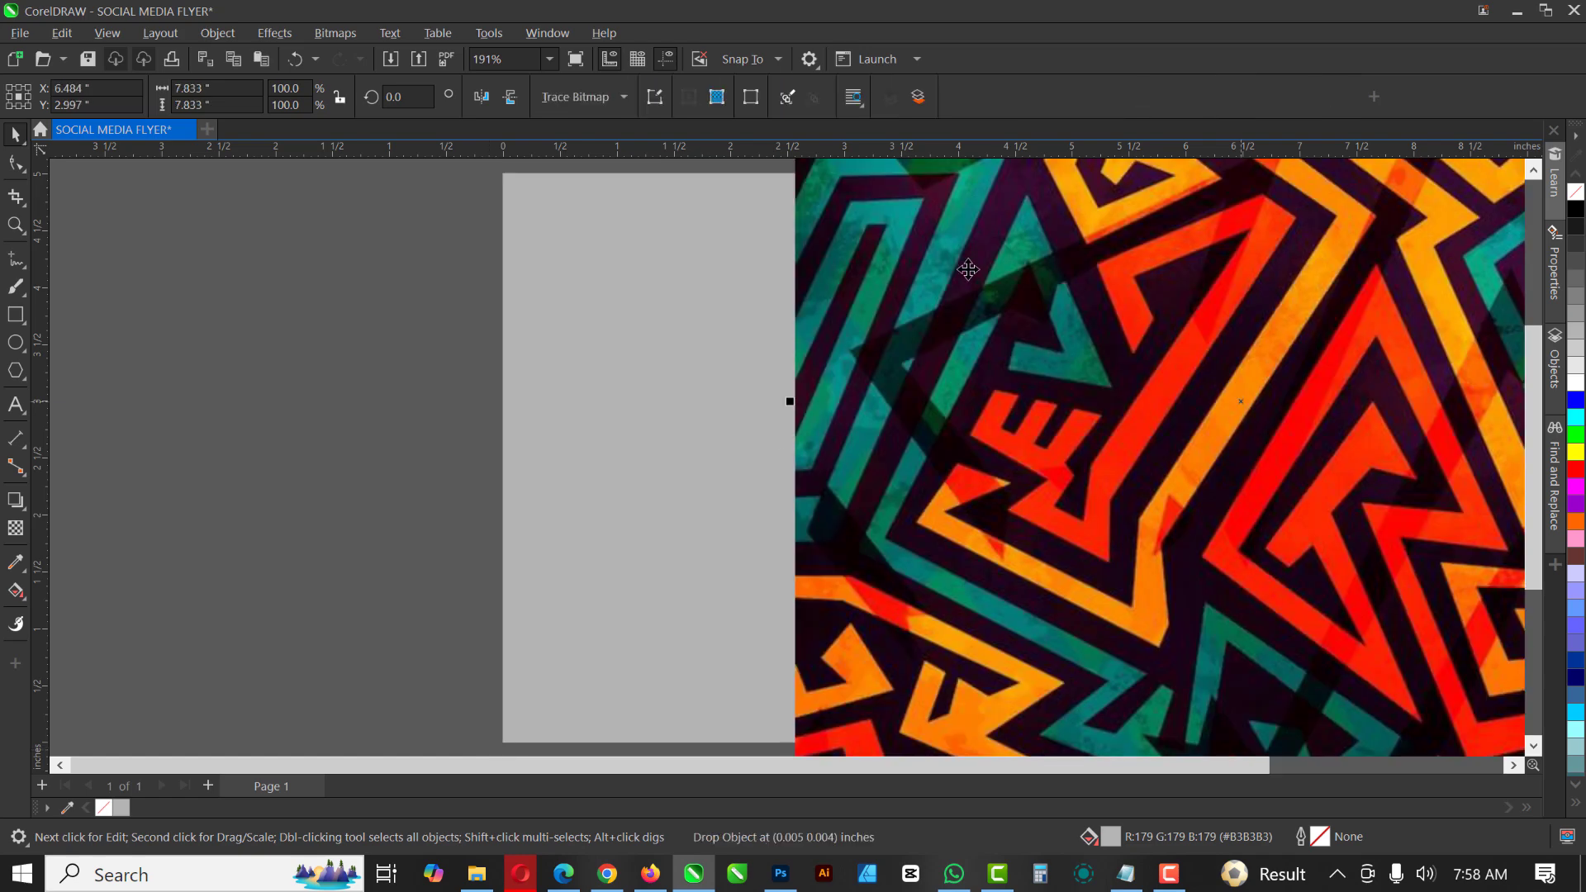
drag(1140, 413, 1117, 387)
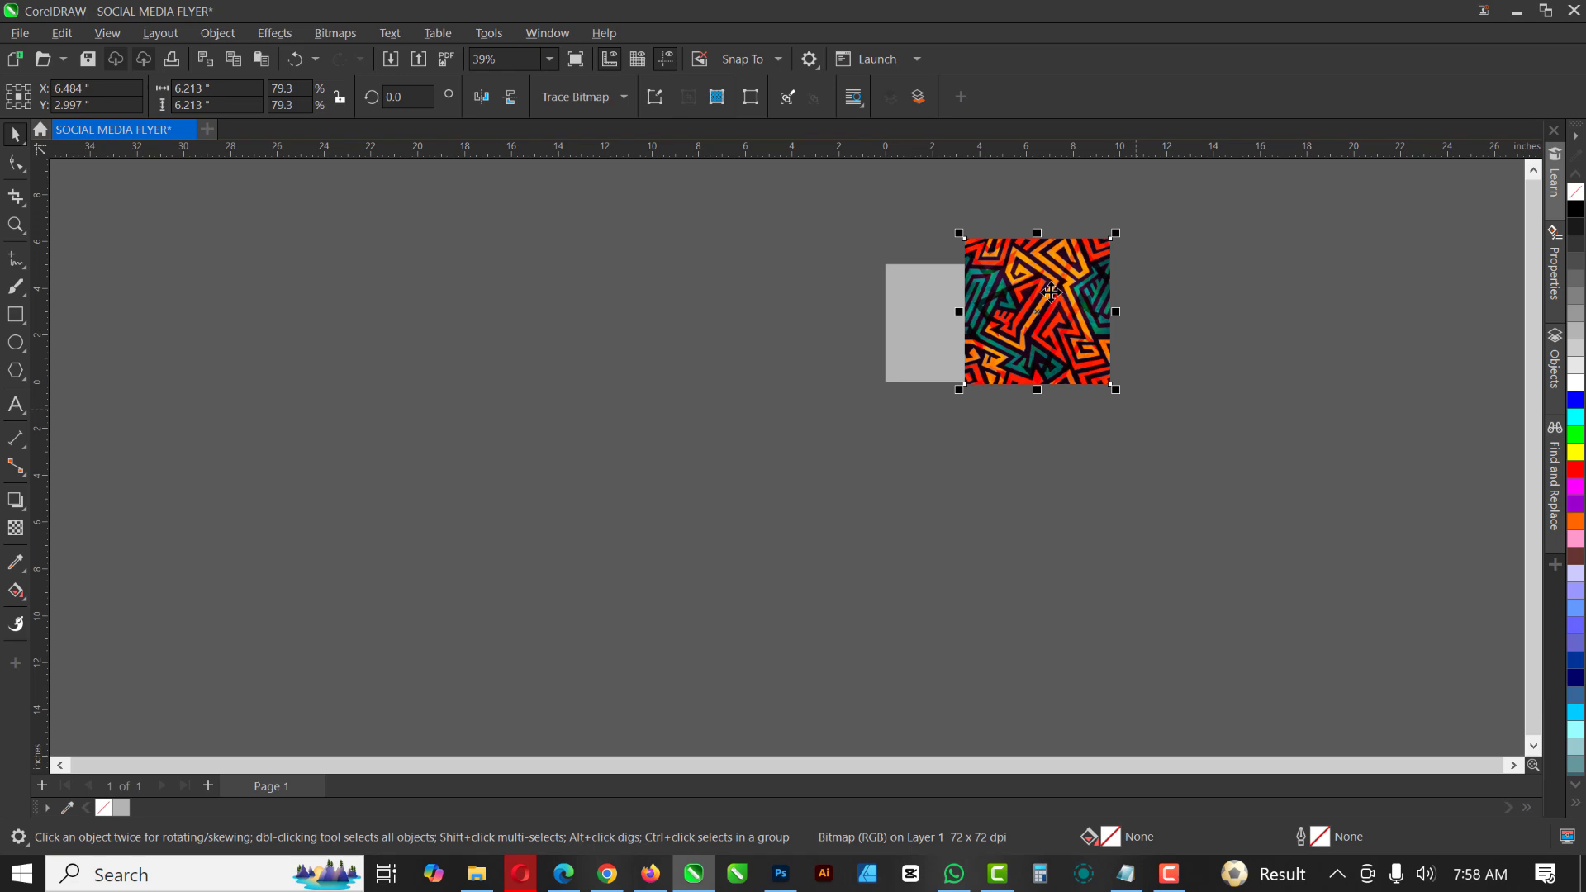
scroll(1041, 304, up, 5)
drag(1041, 304, 1076, 329)
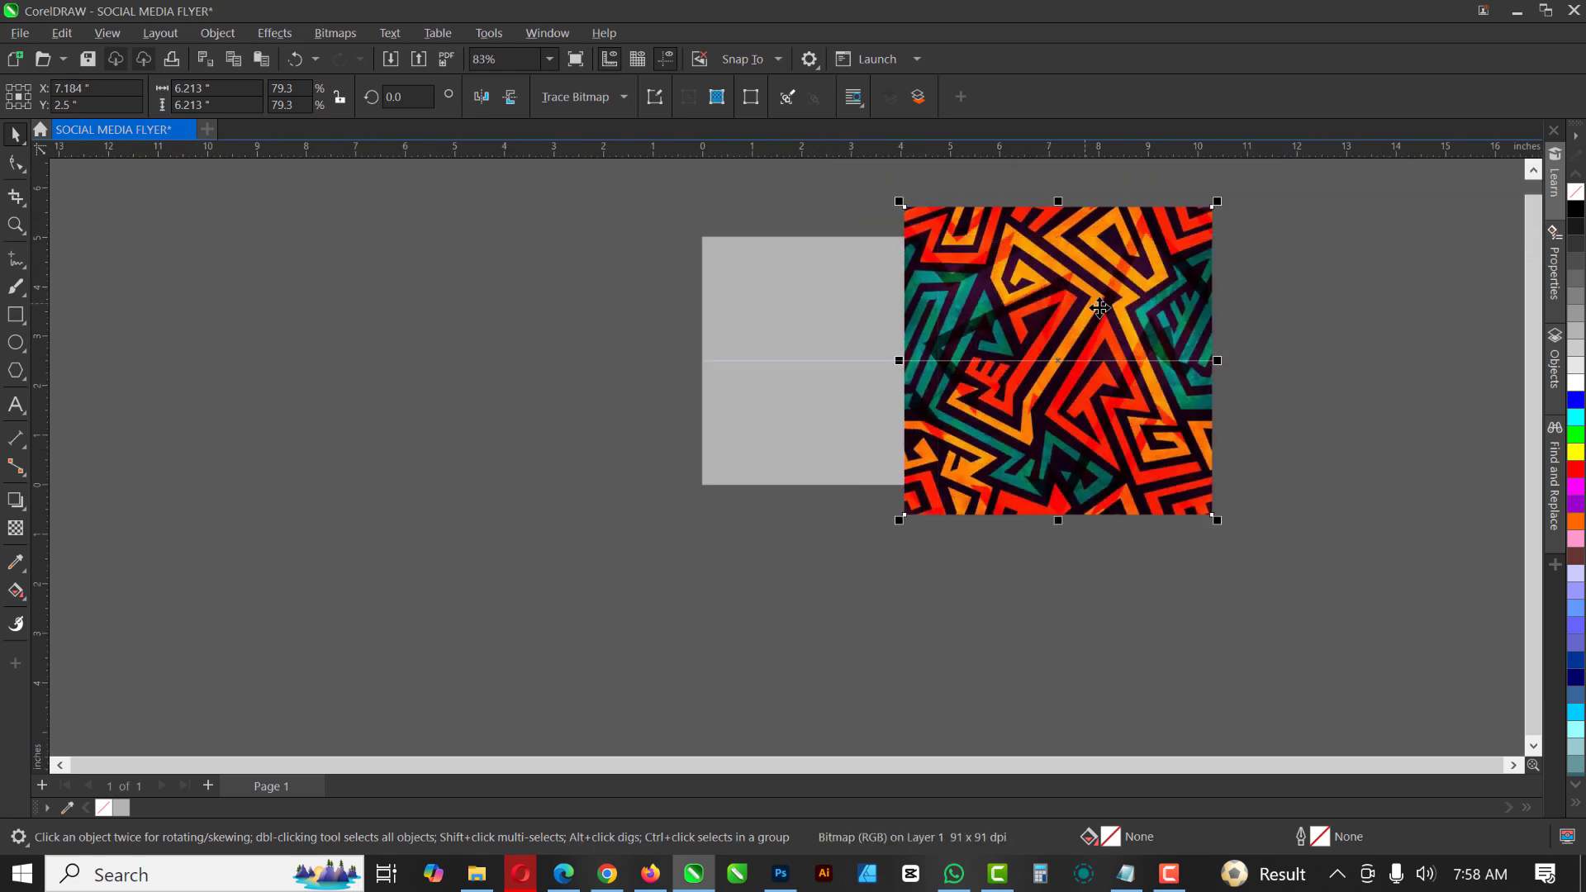
- Apply Hue/Saturation/Lightness to the pattern image with hue -13 and saturation -100, and move it clear of the square
click(279, 31)
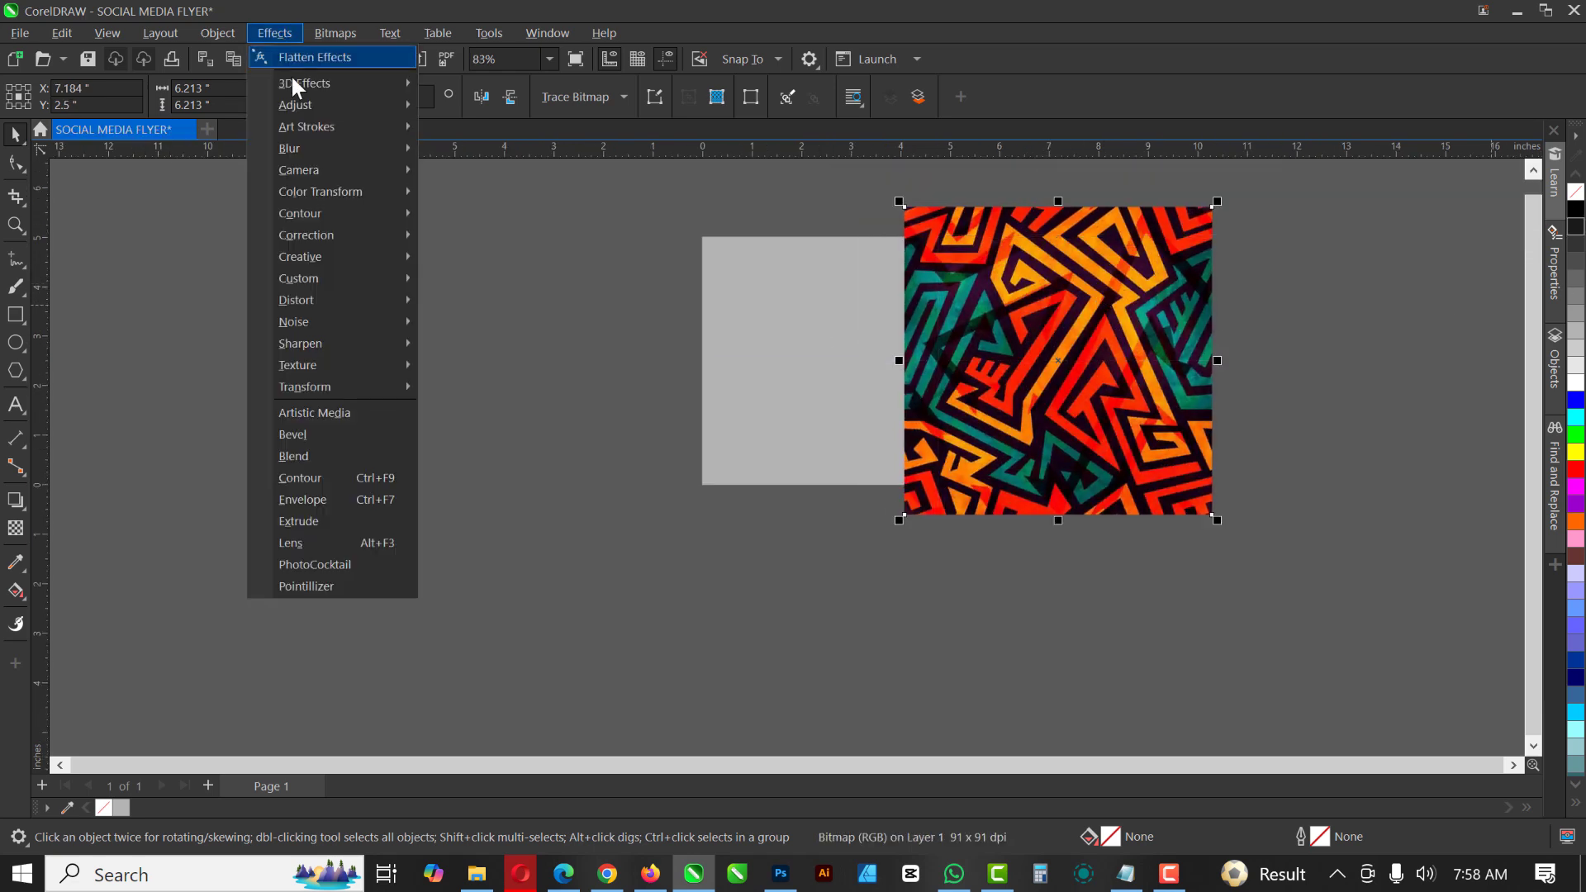
mouse_move(314, 100)
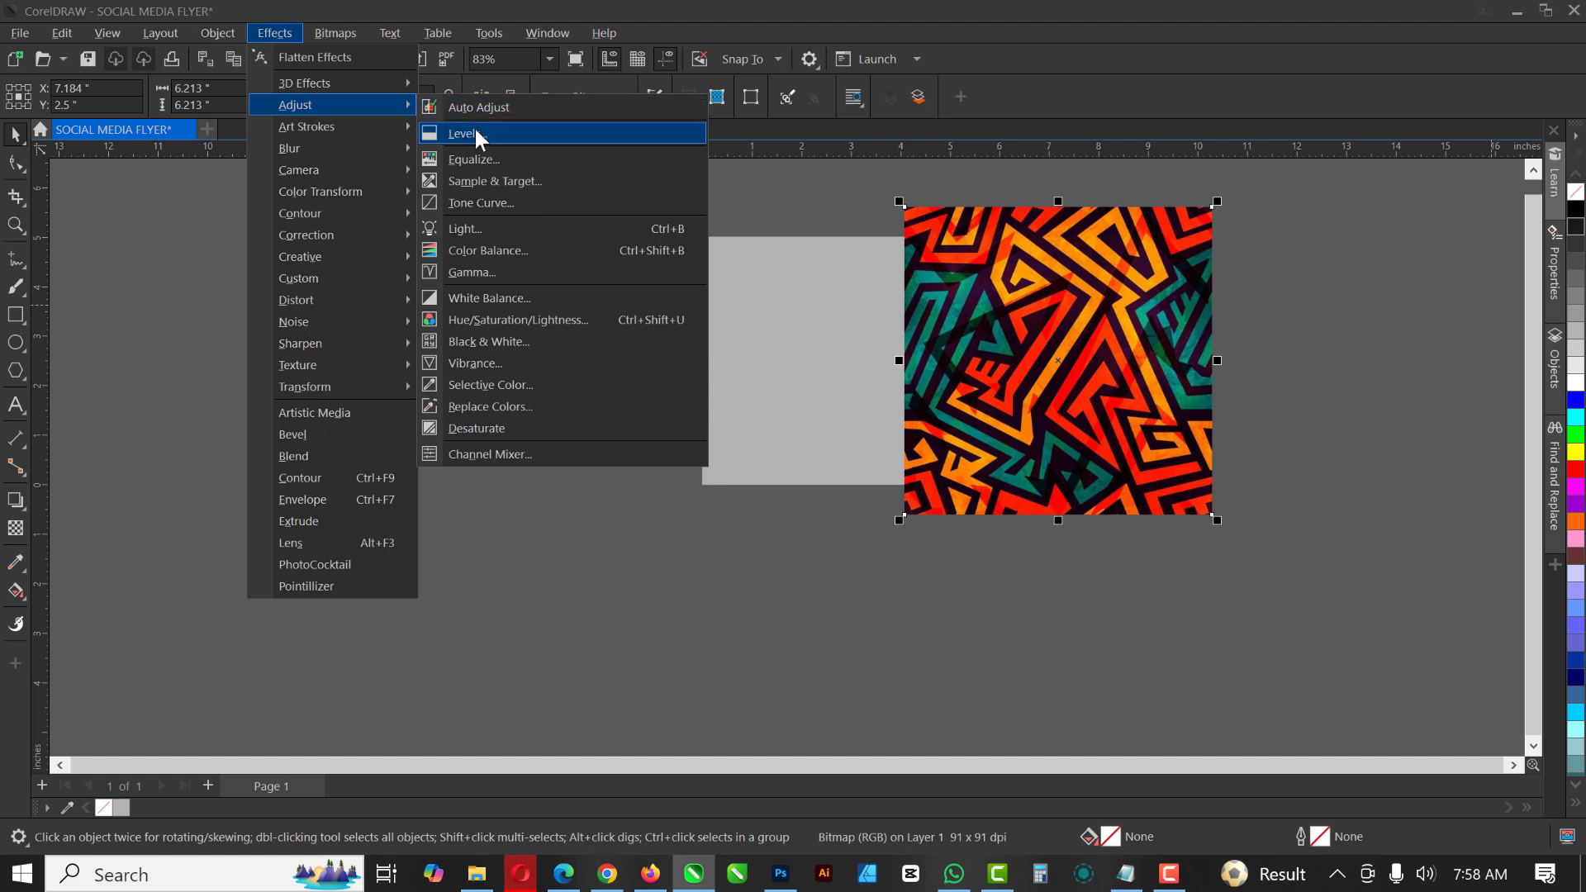
click(496, 320)
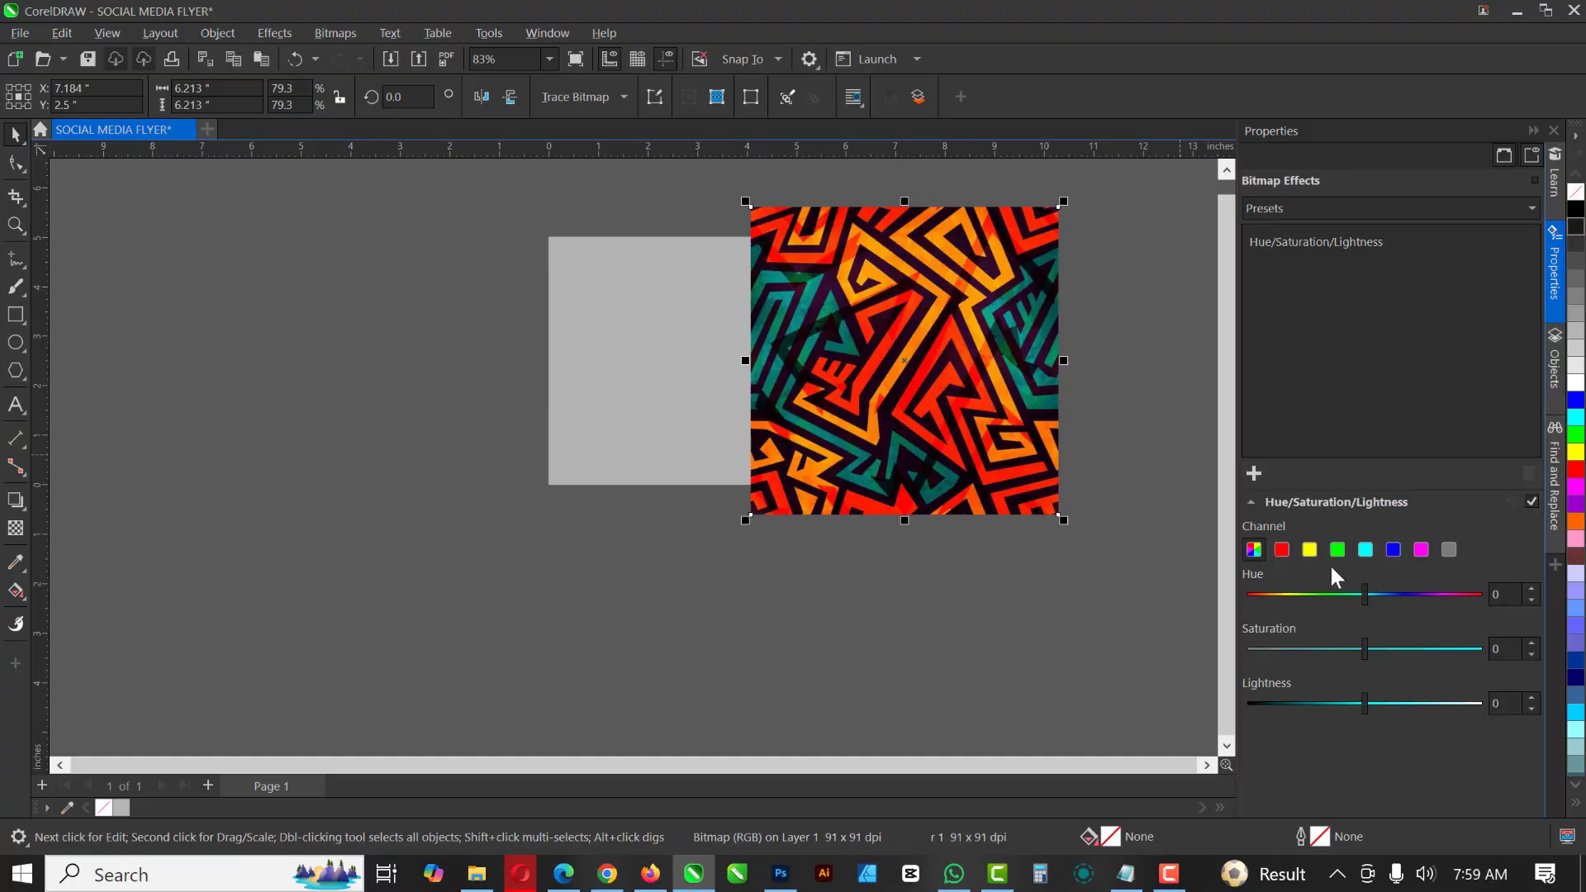
drag(1365, 592, 1229, 594)
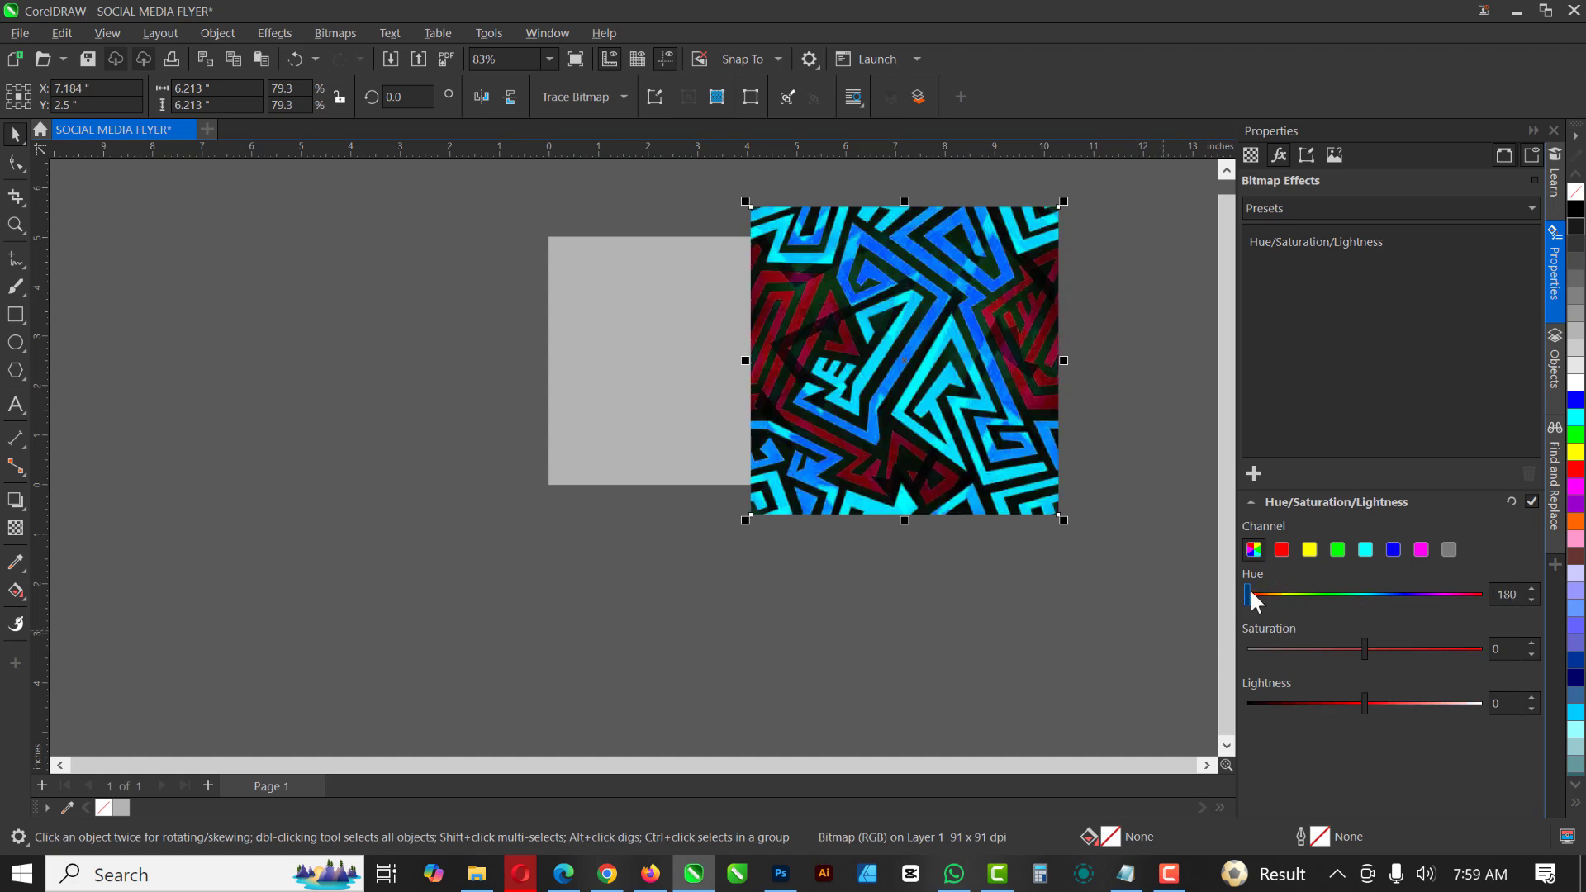
drag(1249, 593, 1207, 643)
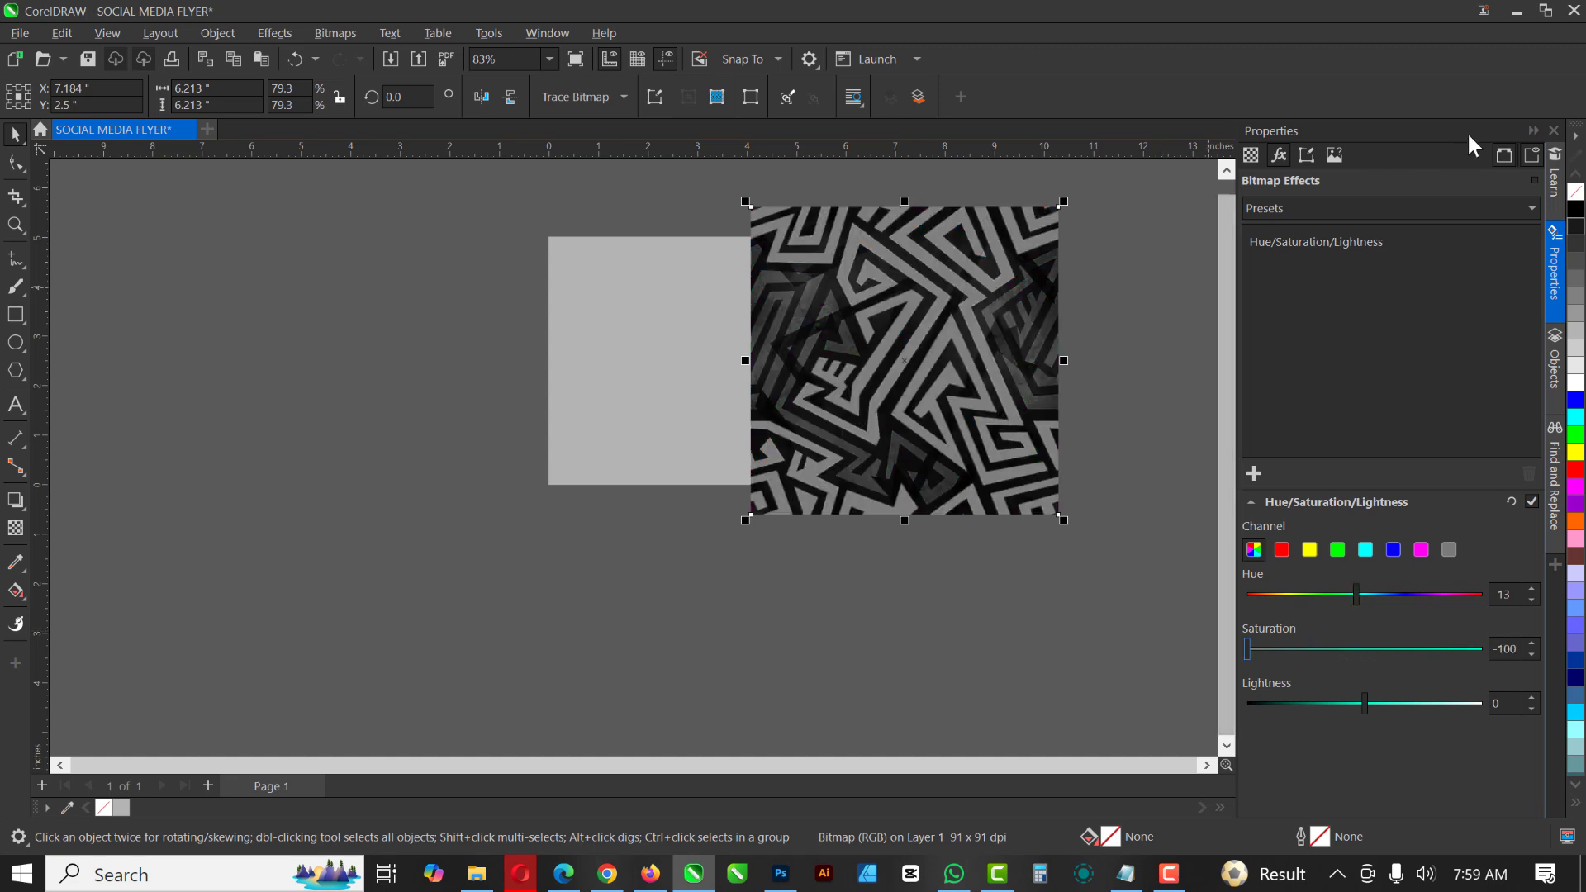
key(alt+Return)
drag(1115, 324, 1147, 368)
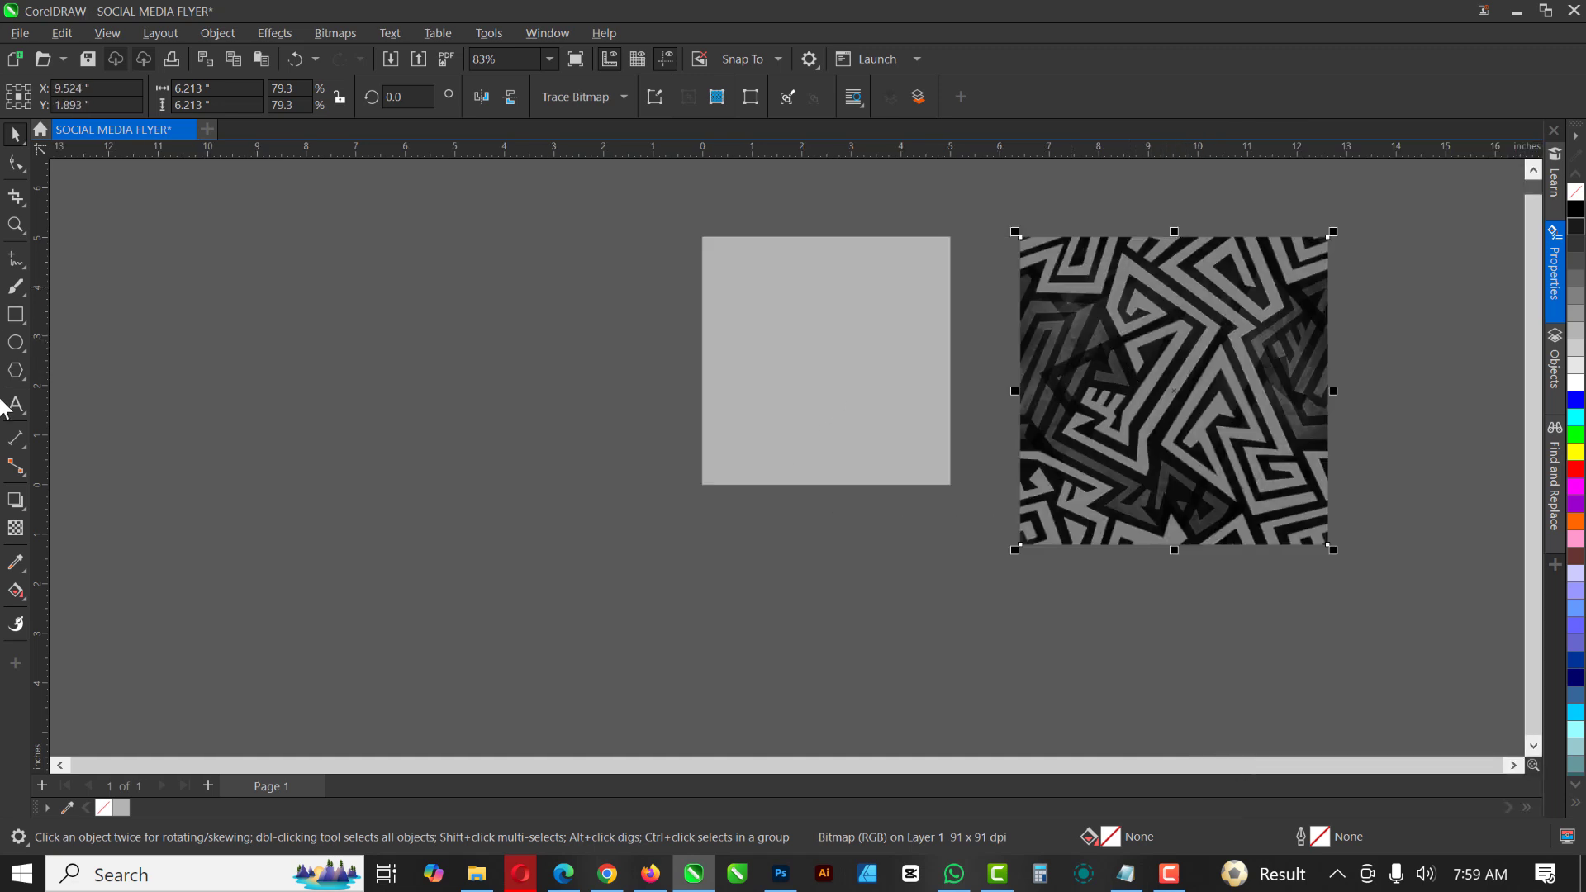
- Apply a uniform transparency of 67 to the greyscale pattern image
click(15, 529)
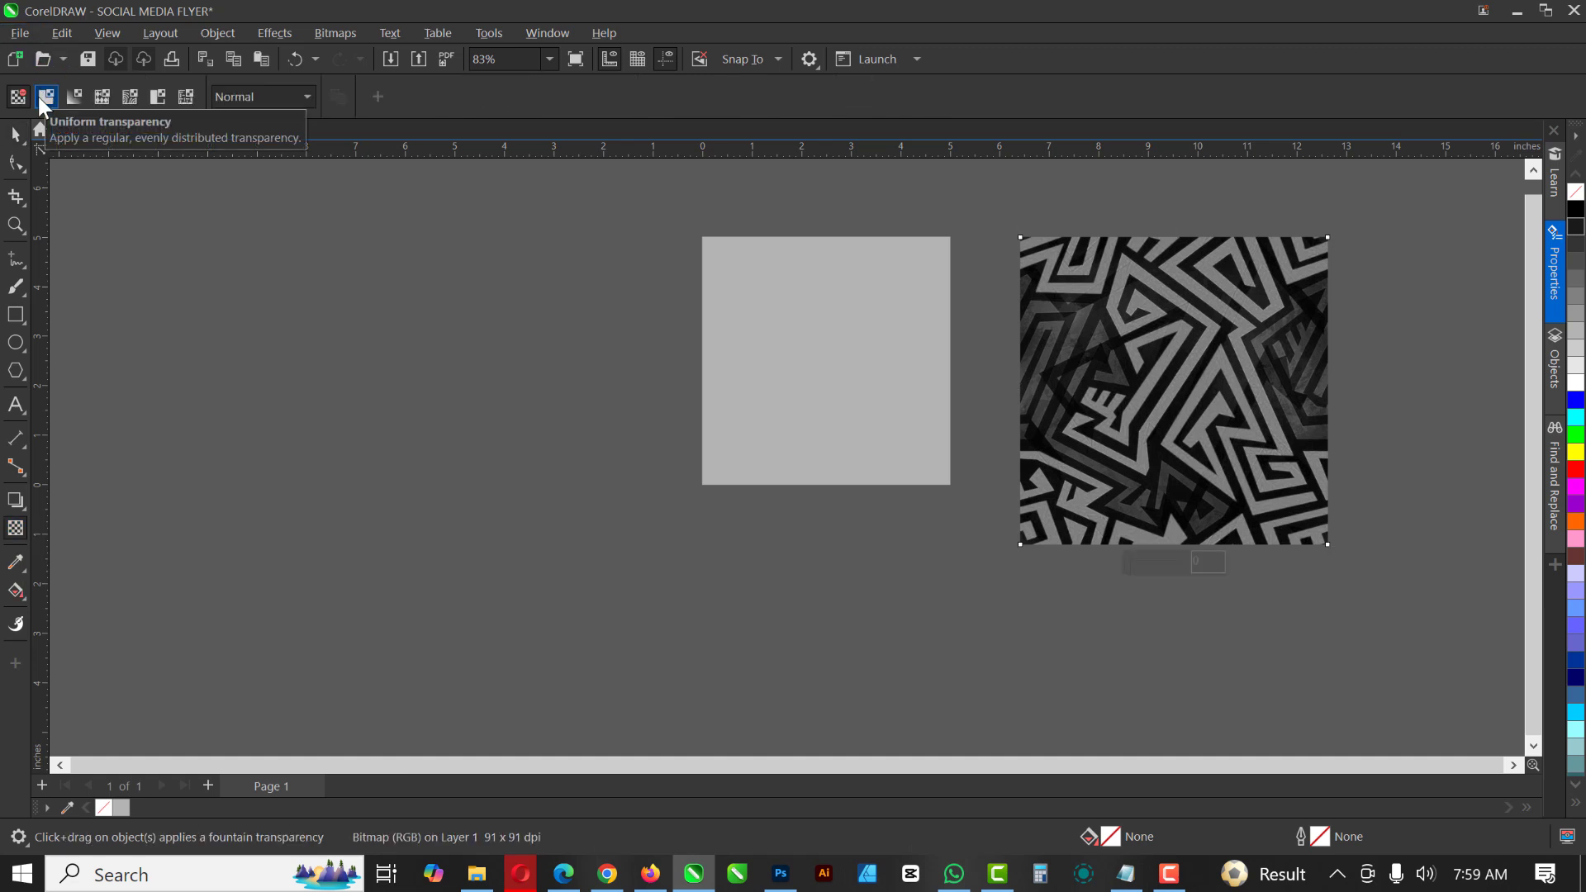
click(46, 97)
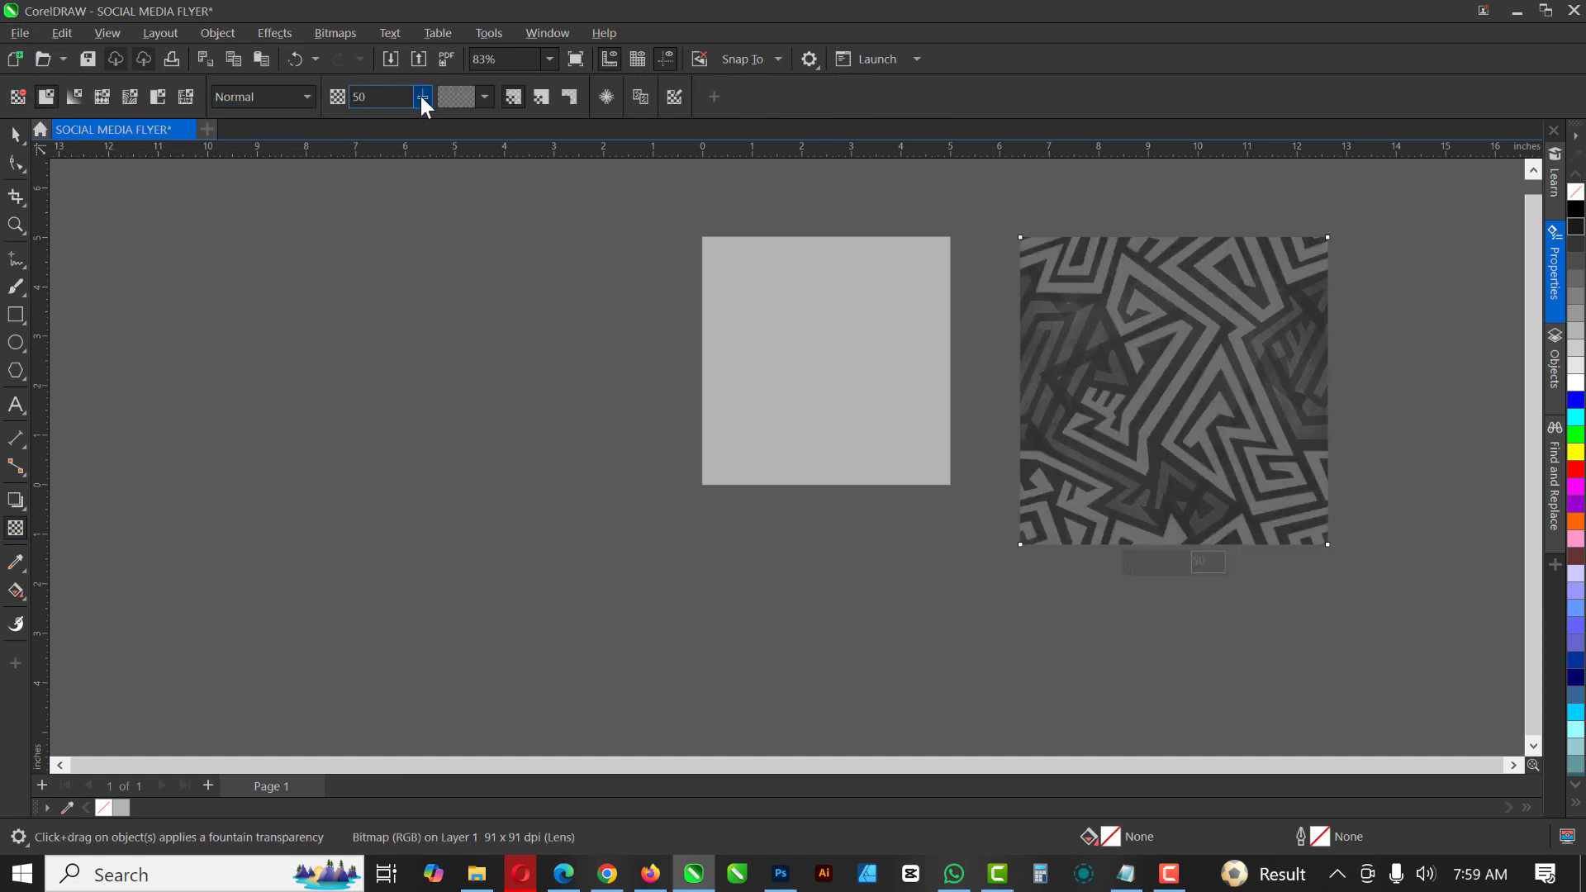
mouse_move(434, 97)
mouse_down()
mouse_move(427, 116)
mouse_move(447, 116)
mouse_up()
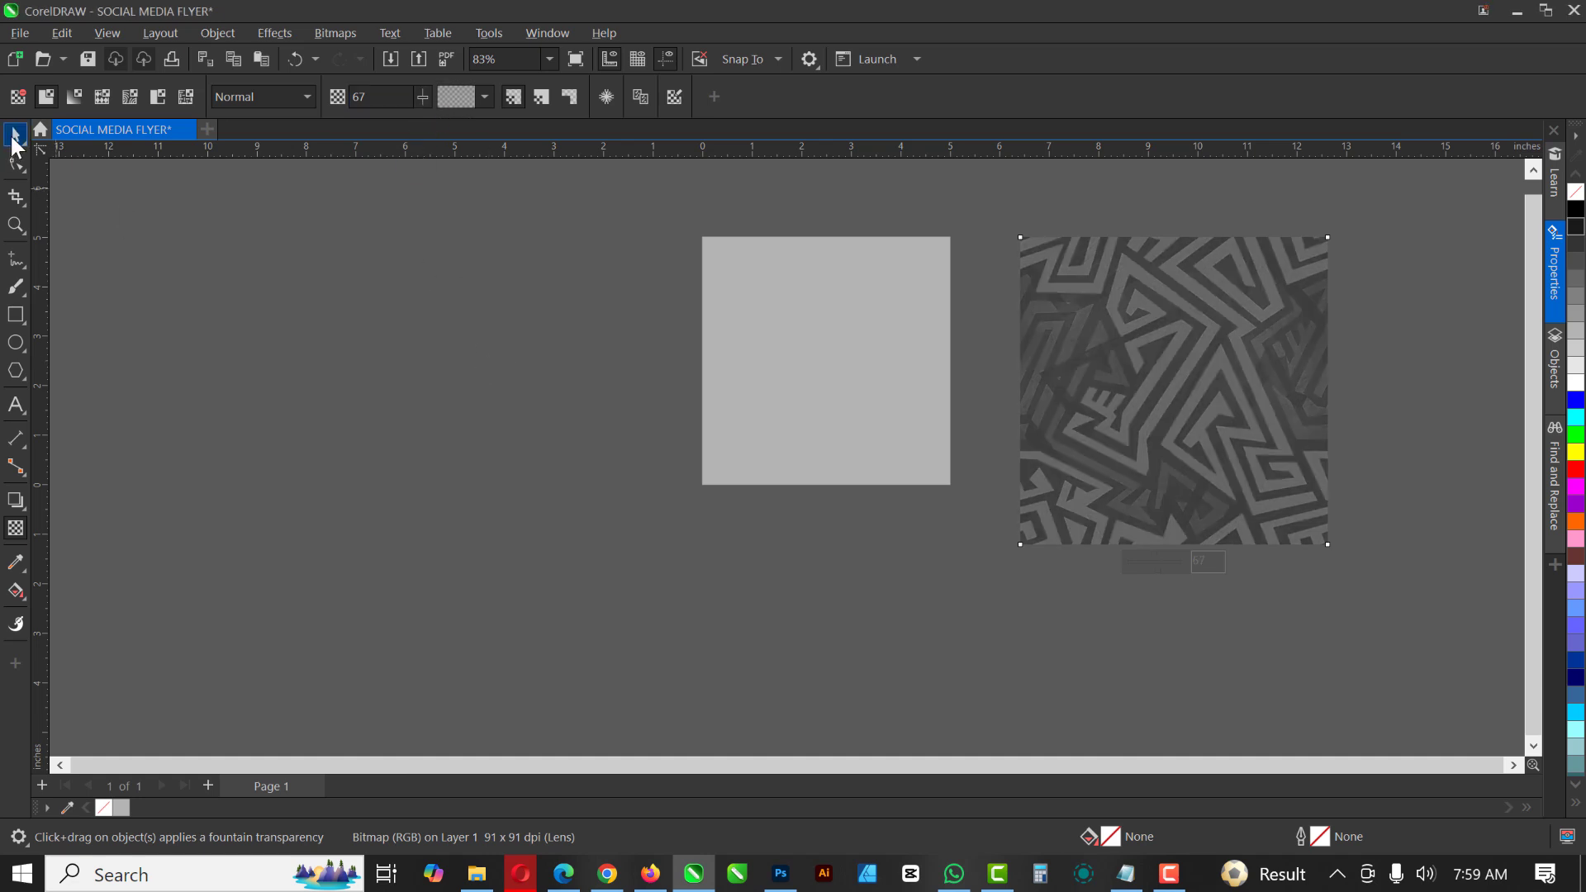
key(space)
- Fill the page-sized square with black and PowerClip the pattern image inside it
click(839, 334)
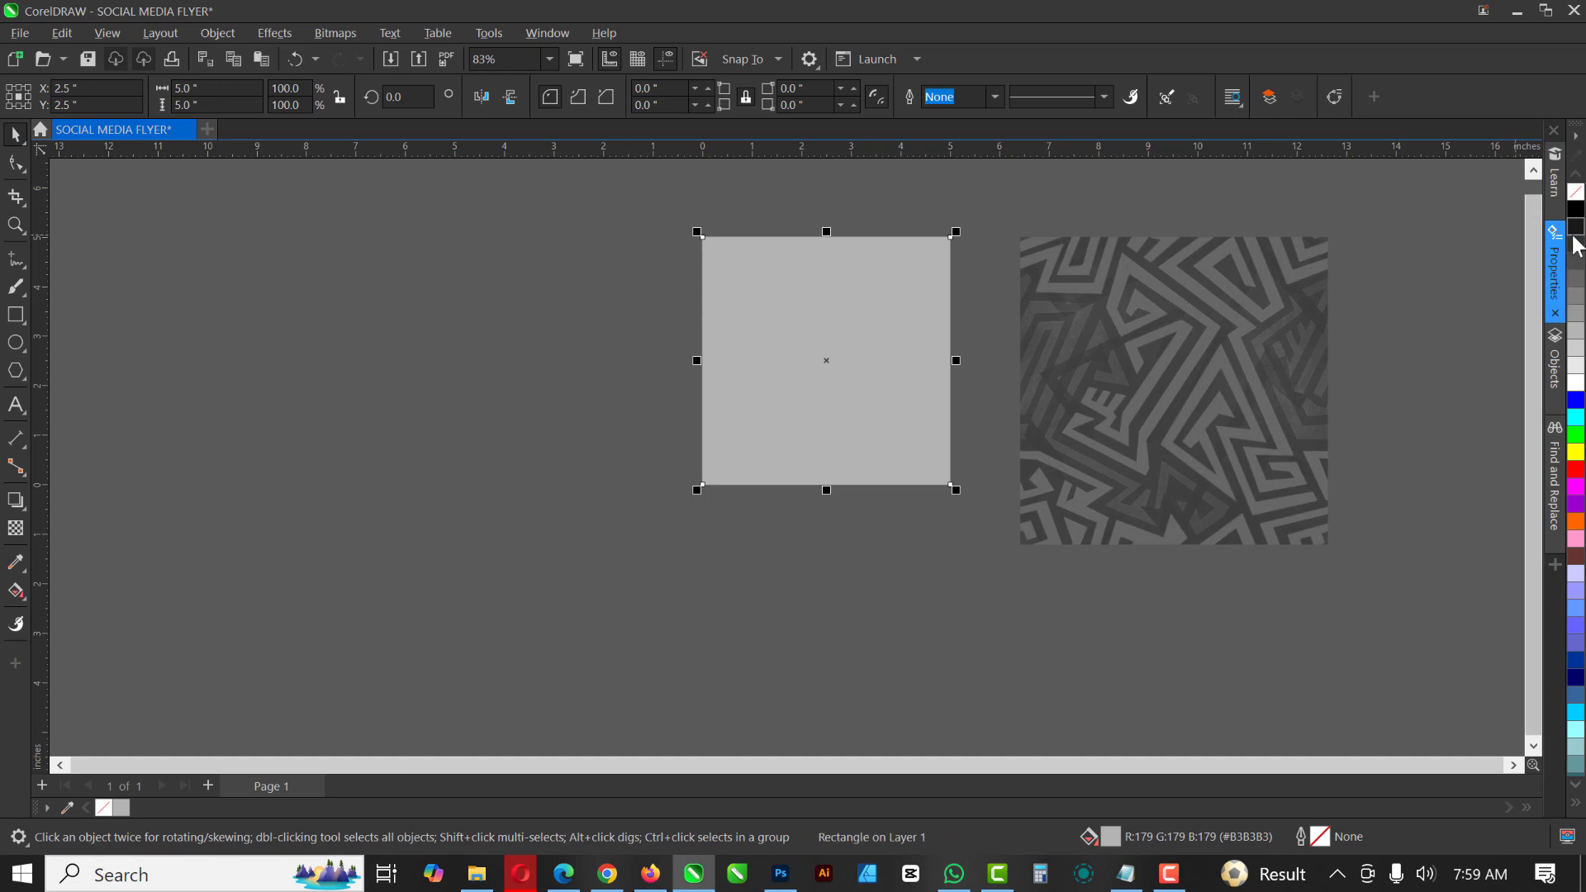
click(1576, 210)
click(1211, 335)
drag(1236, 358, 1175, 376)
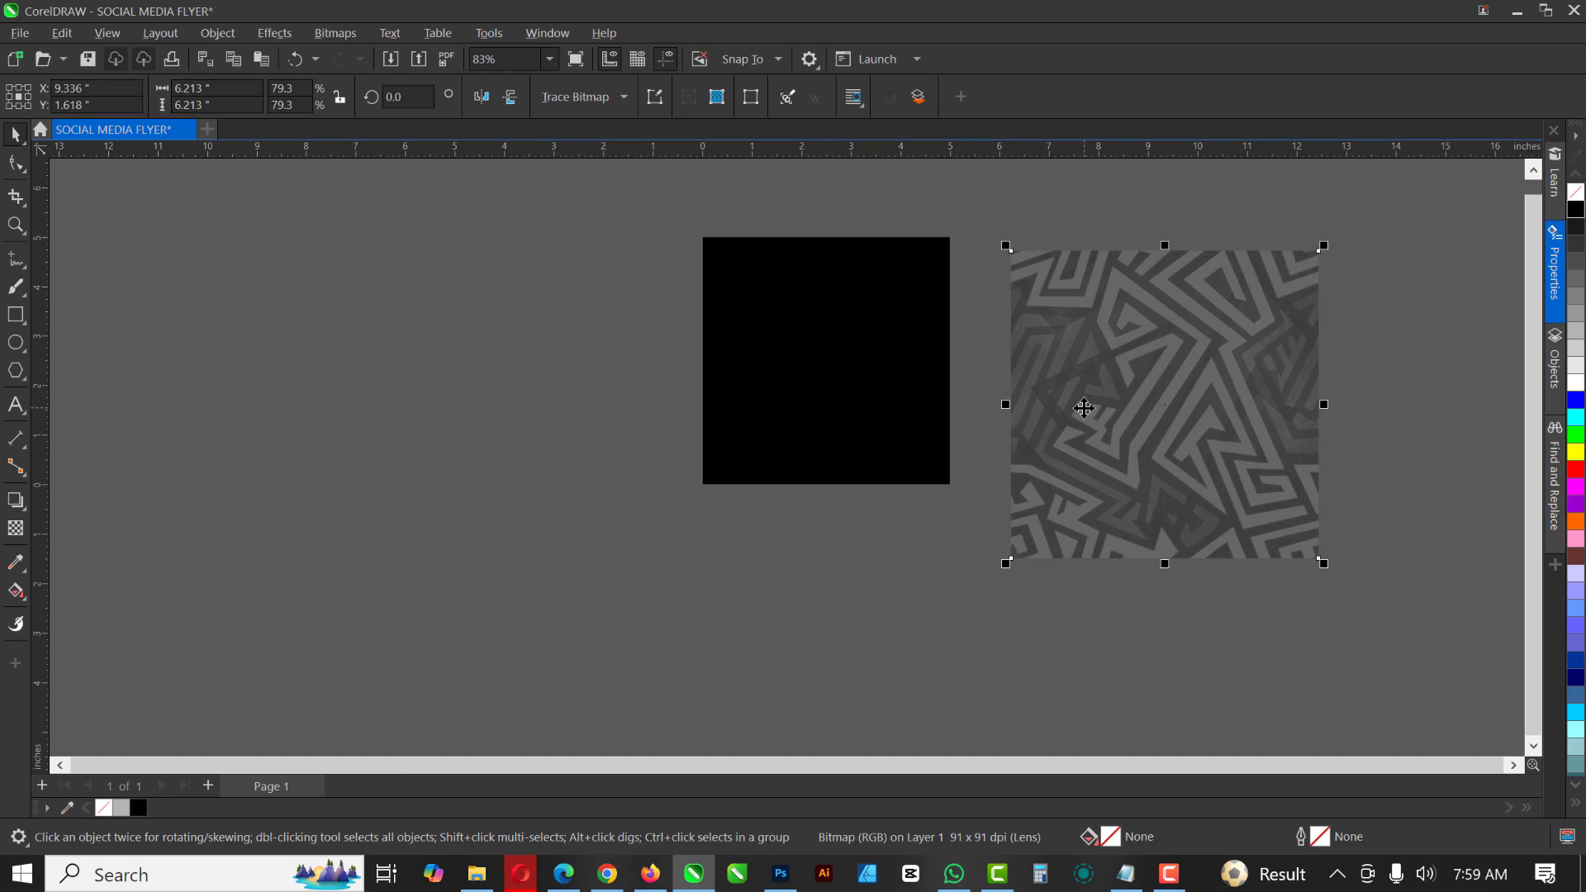
right_click(1141, 387)
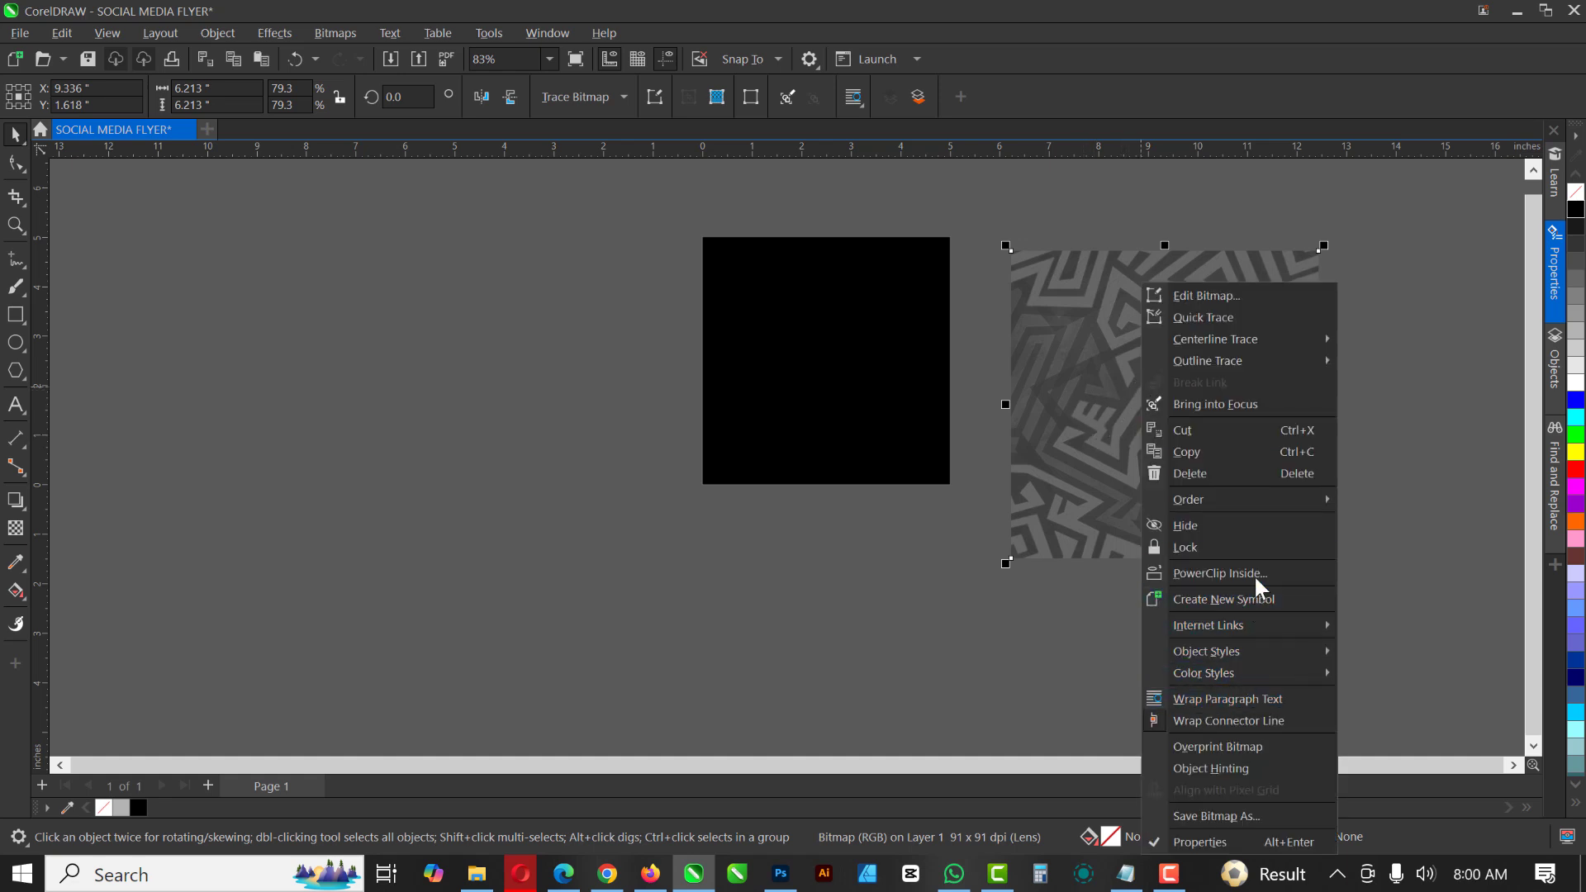
click(1219, 572)
click(823, 367)
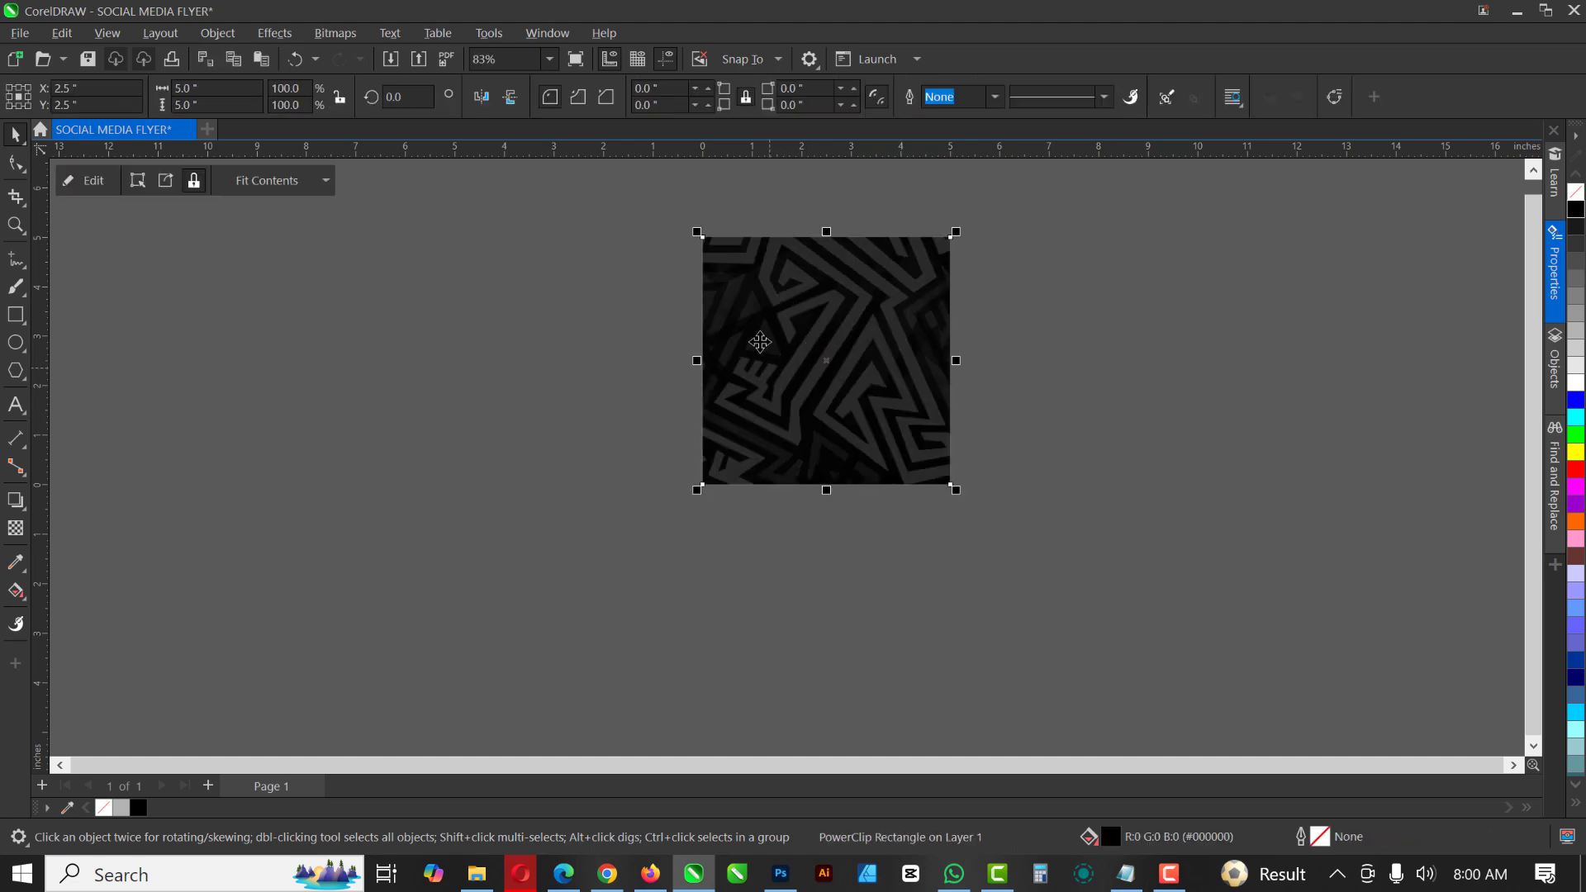
key(shift+F2)
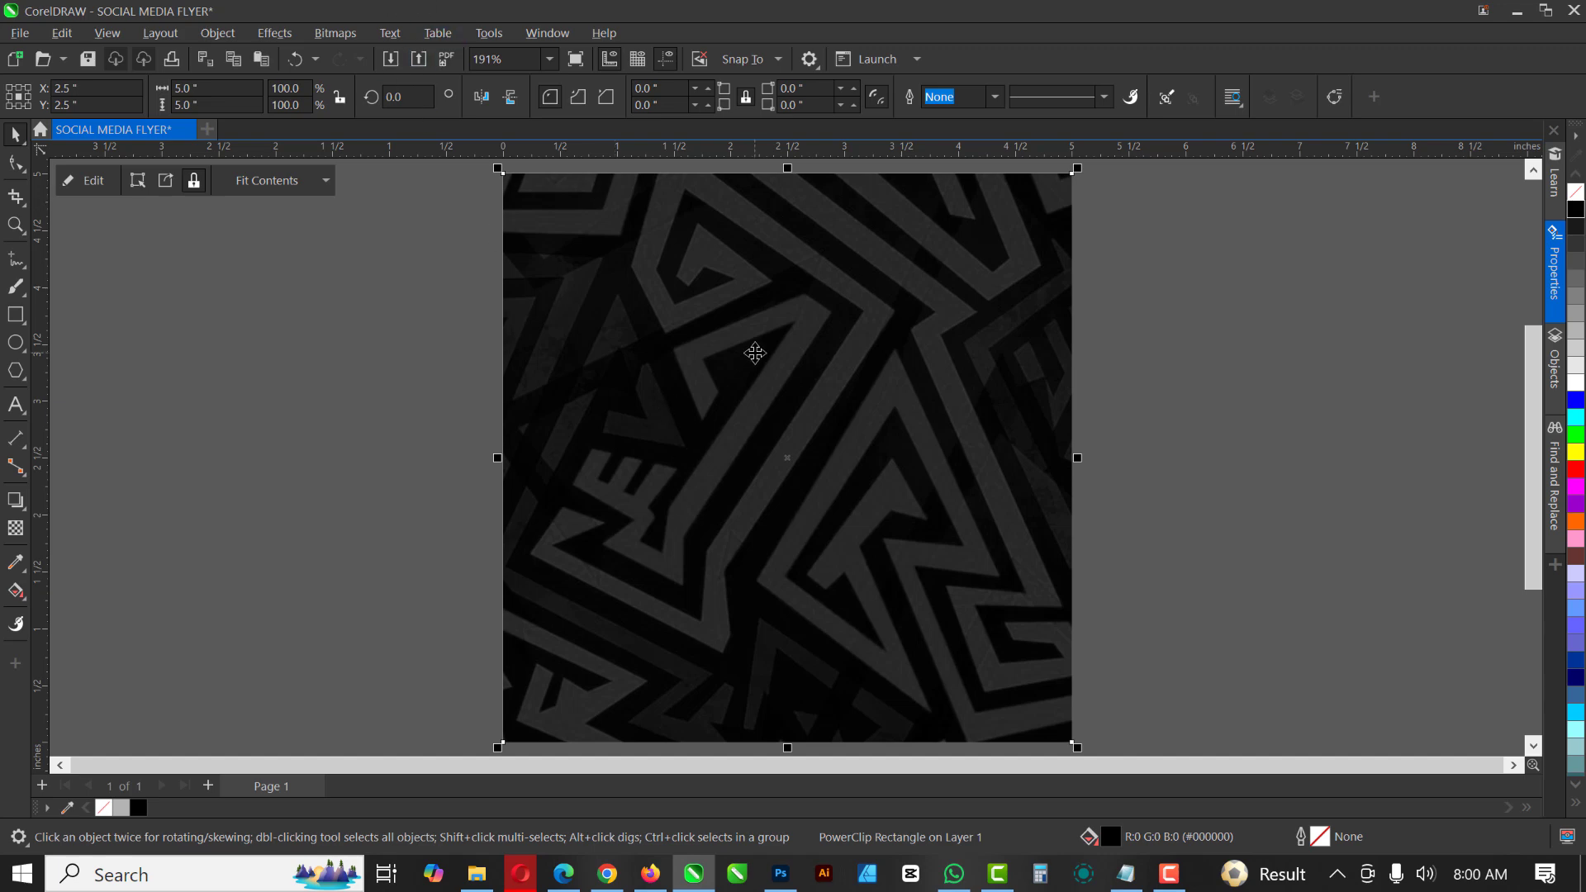
- Edit the PowerClip contents and set the pattern image's uniform transparency to 82
click(80, 181)
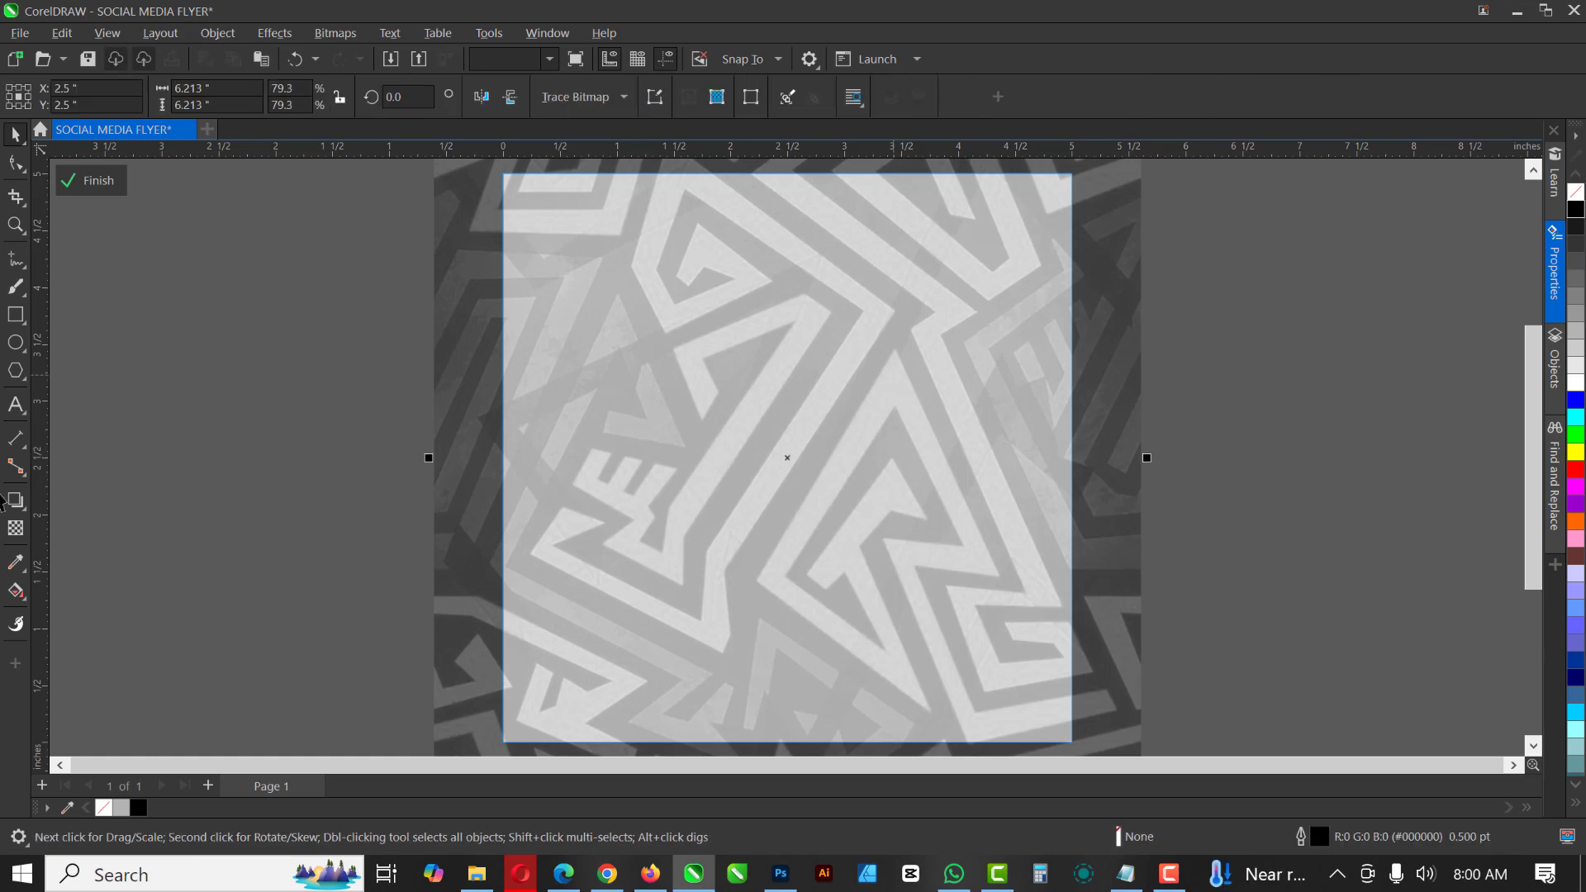
click(16, 529)
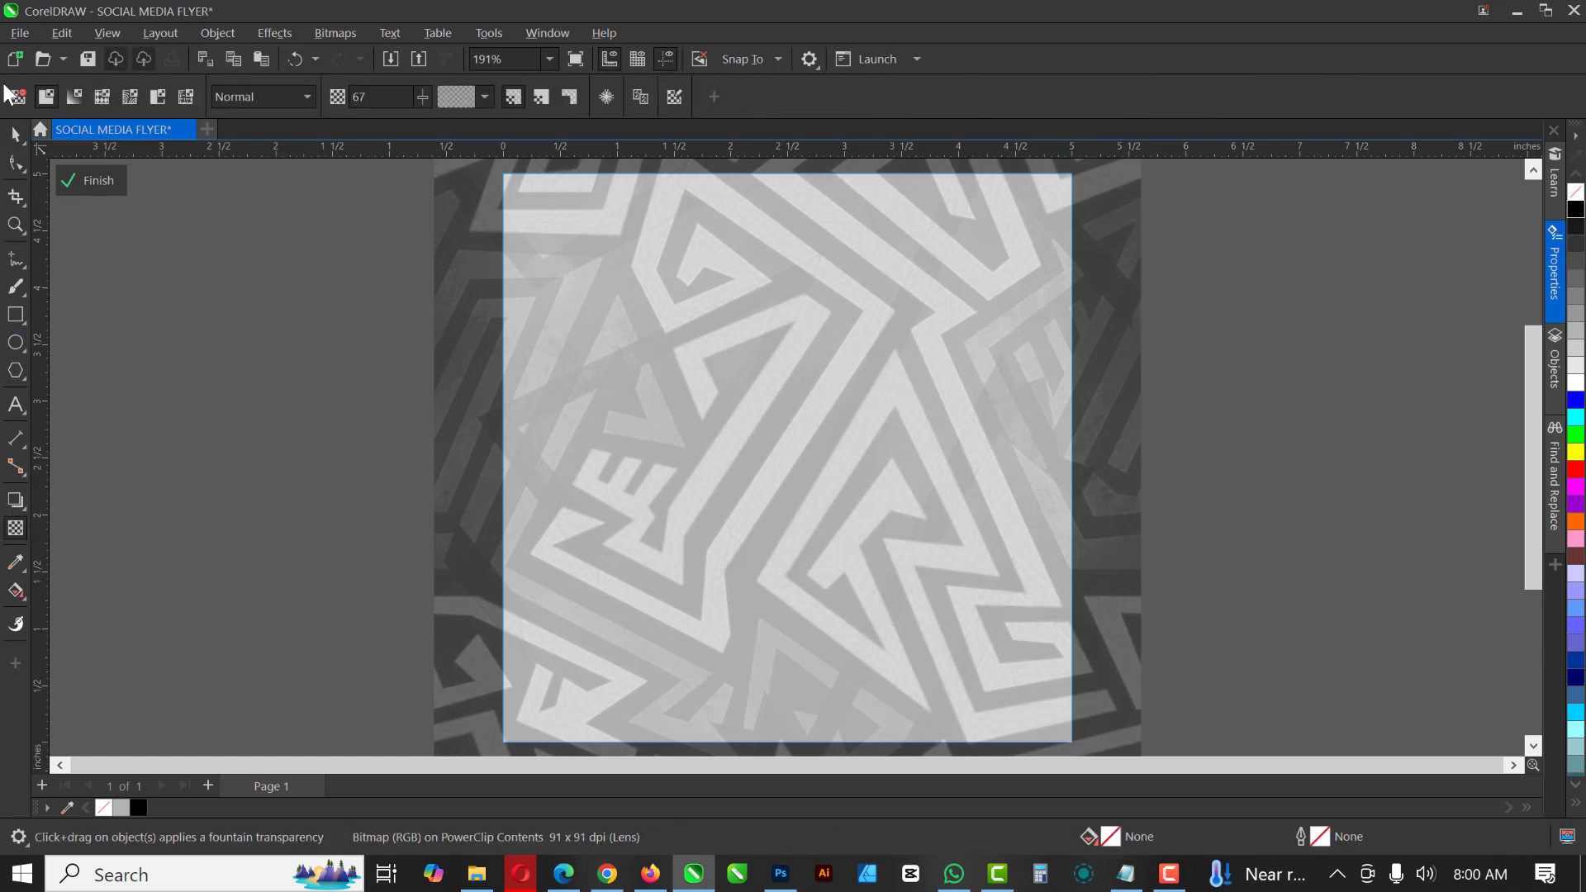
drag(423, 97, 436, 98)
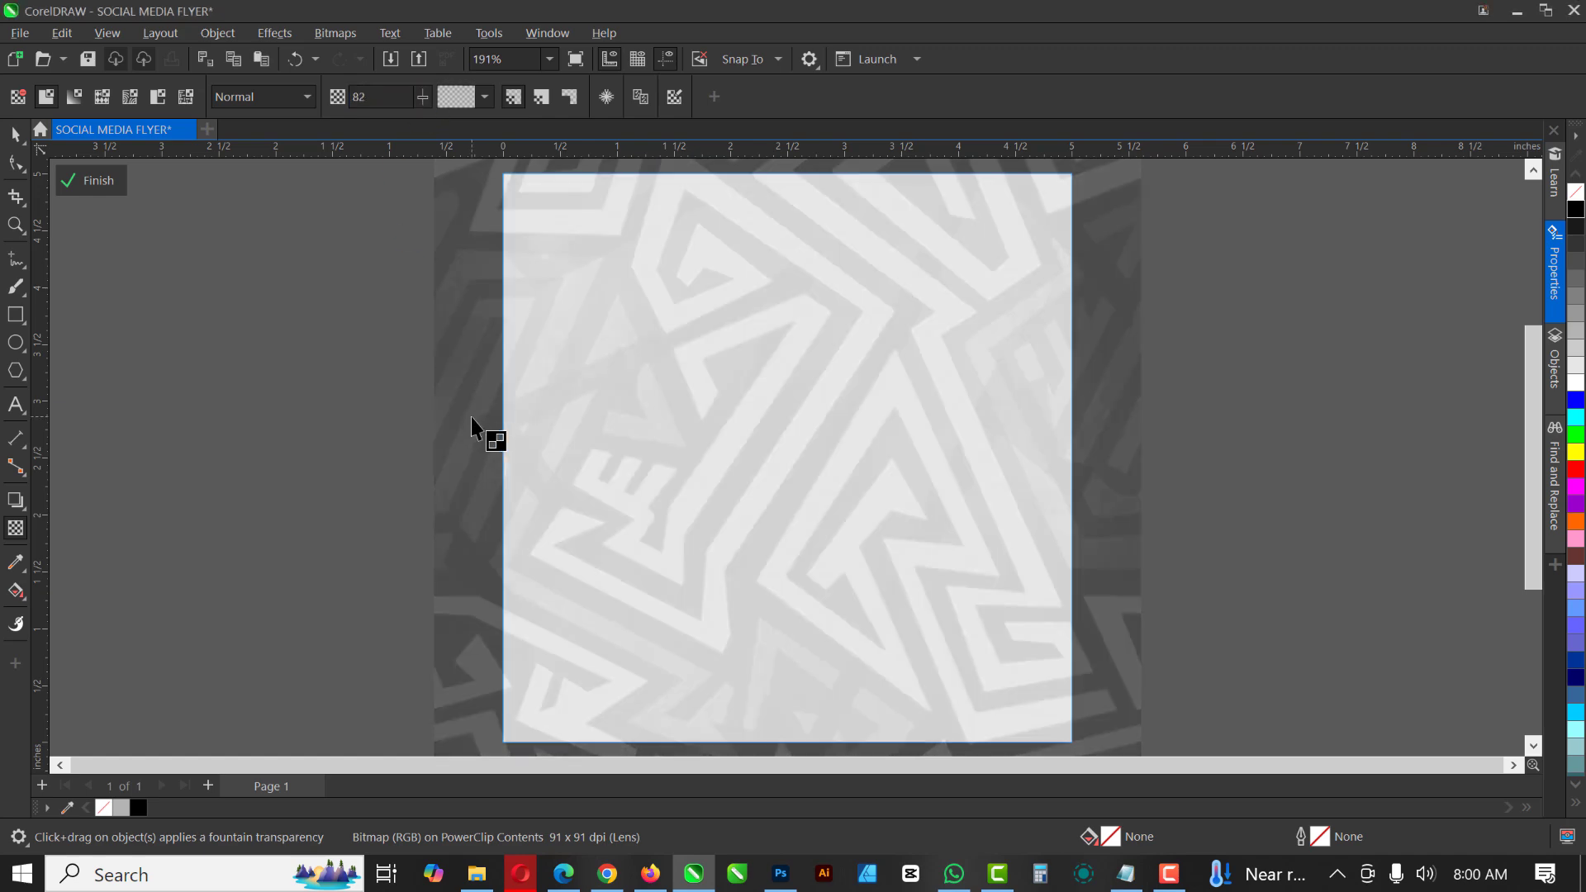
click(92, 181)
click(177, 460)
click(958, 438)
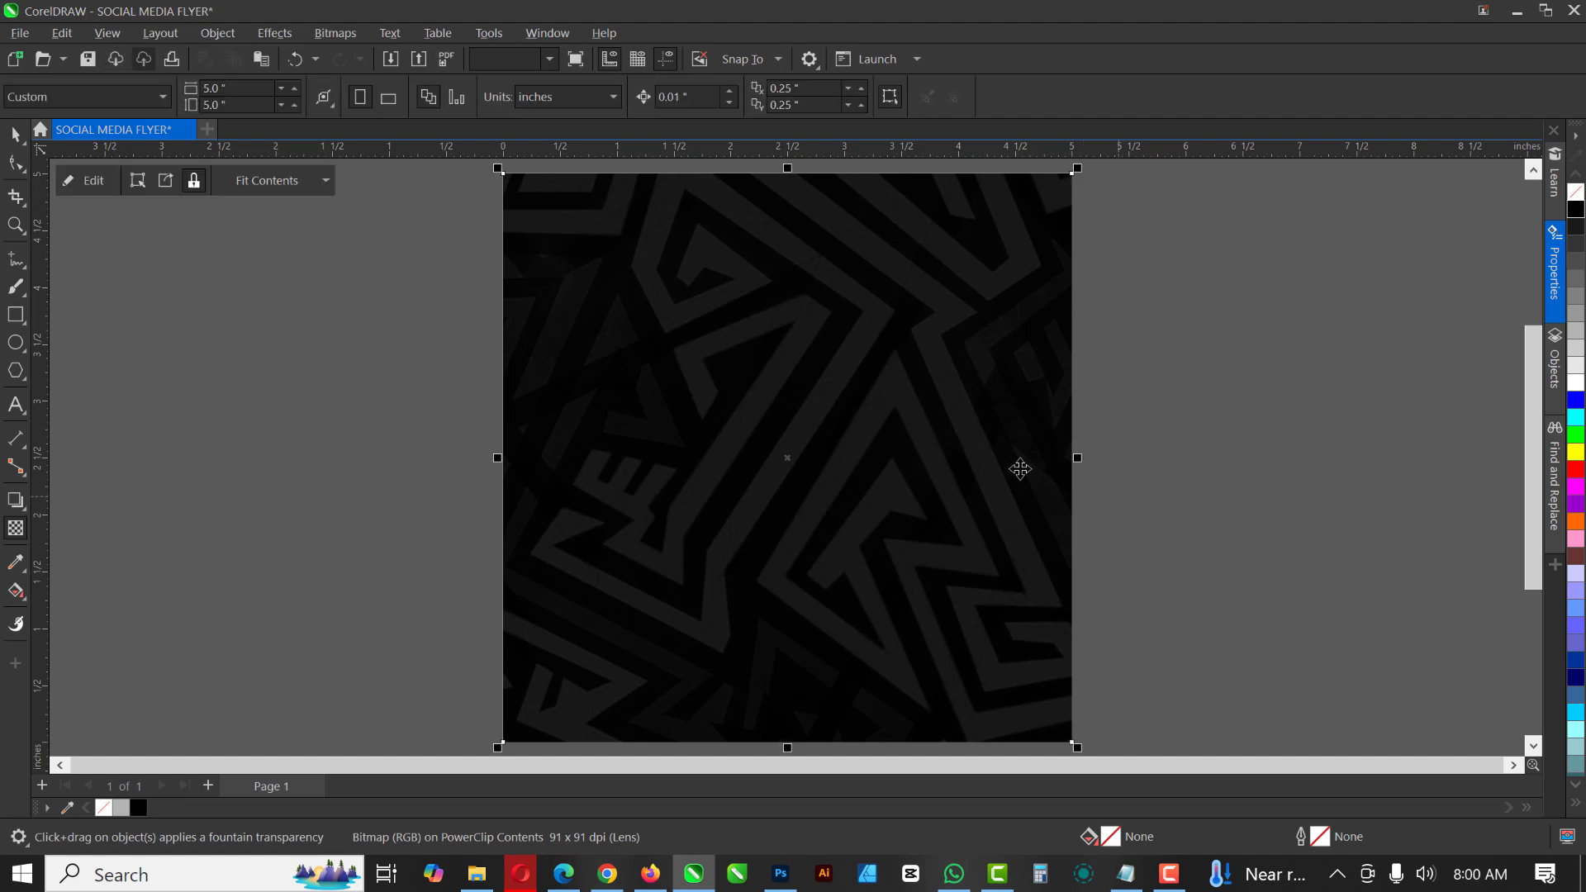
key(space)
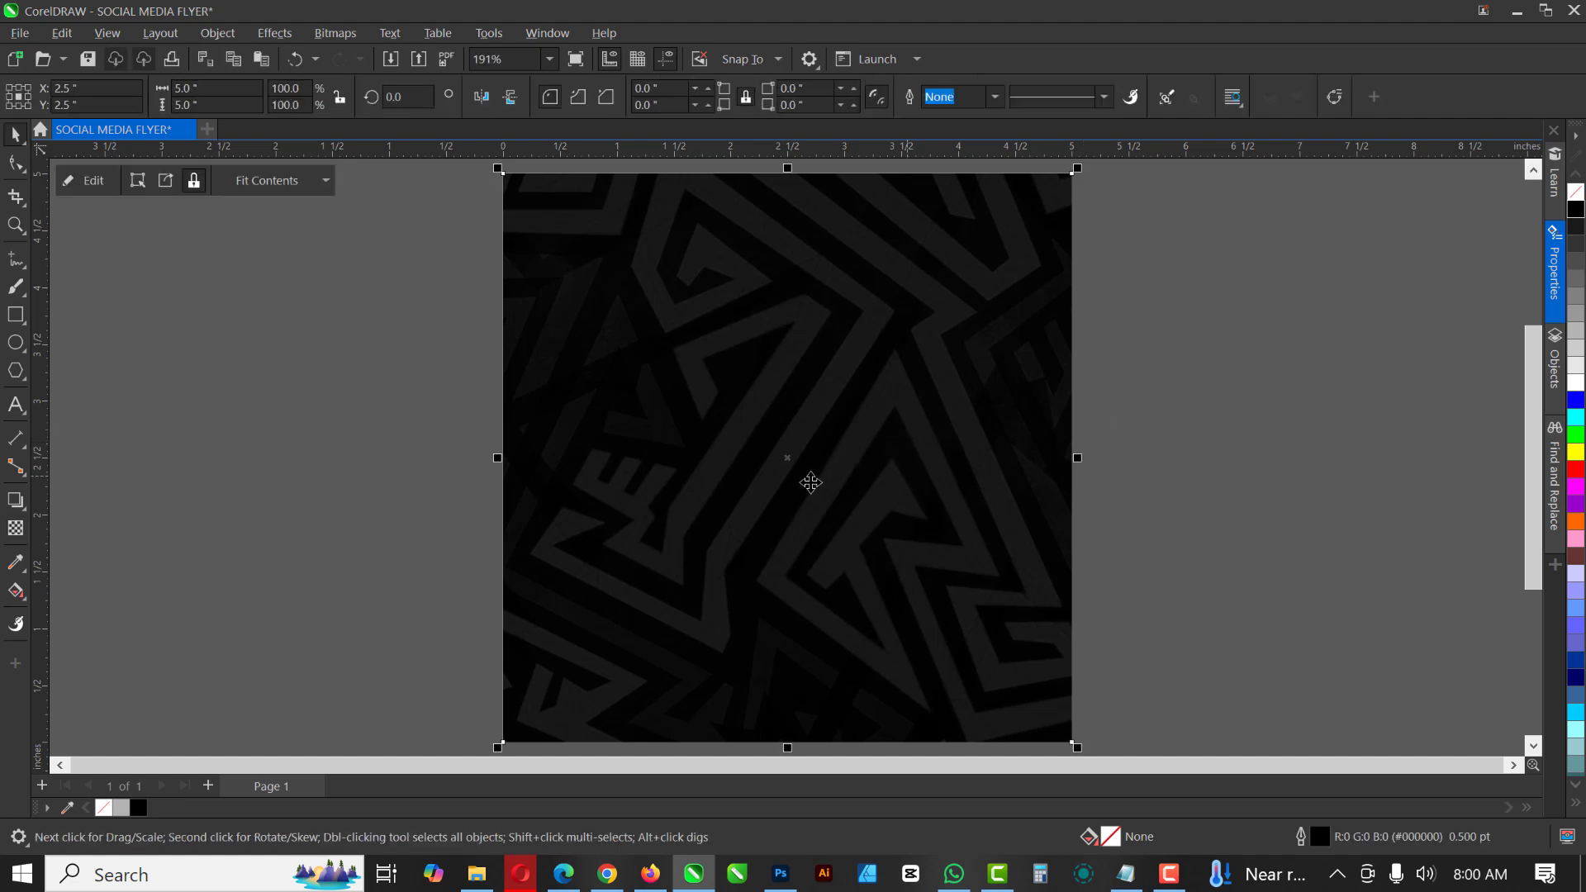
- Try tinting the black background square with red, and undo the tint
click(712, 329)
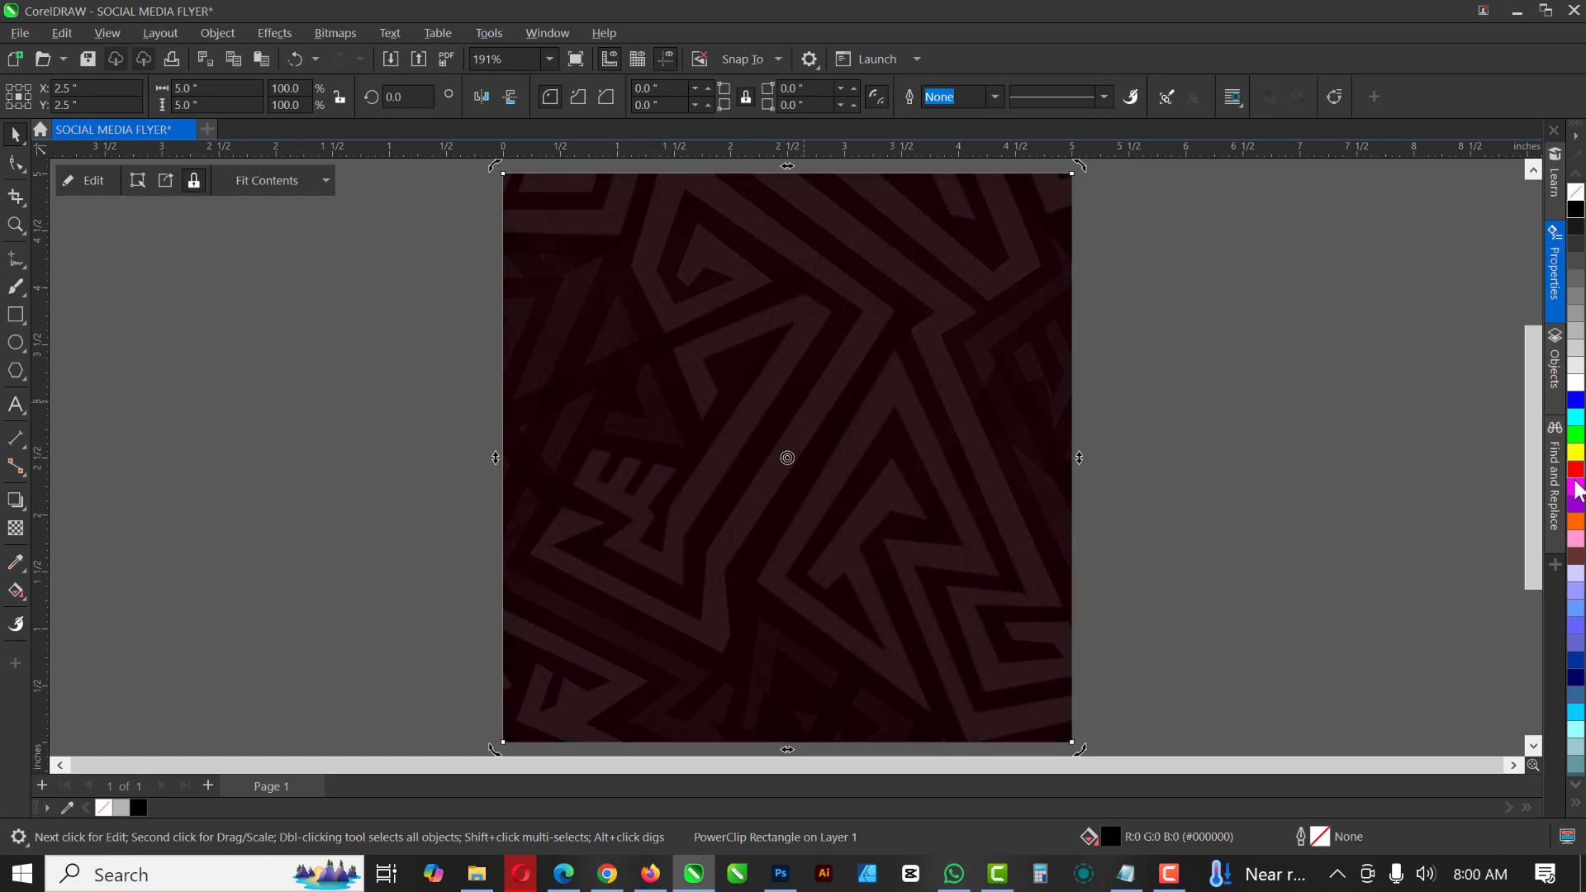
click(816, 368)
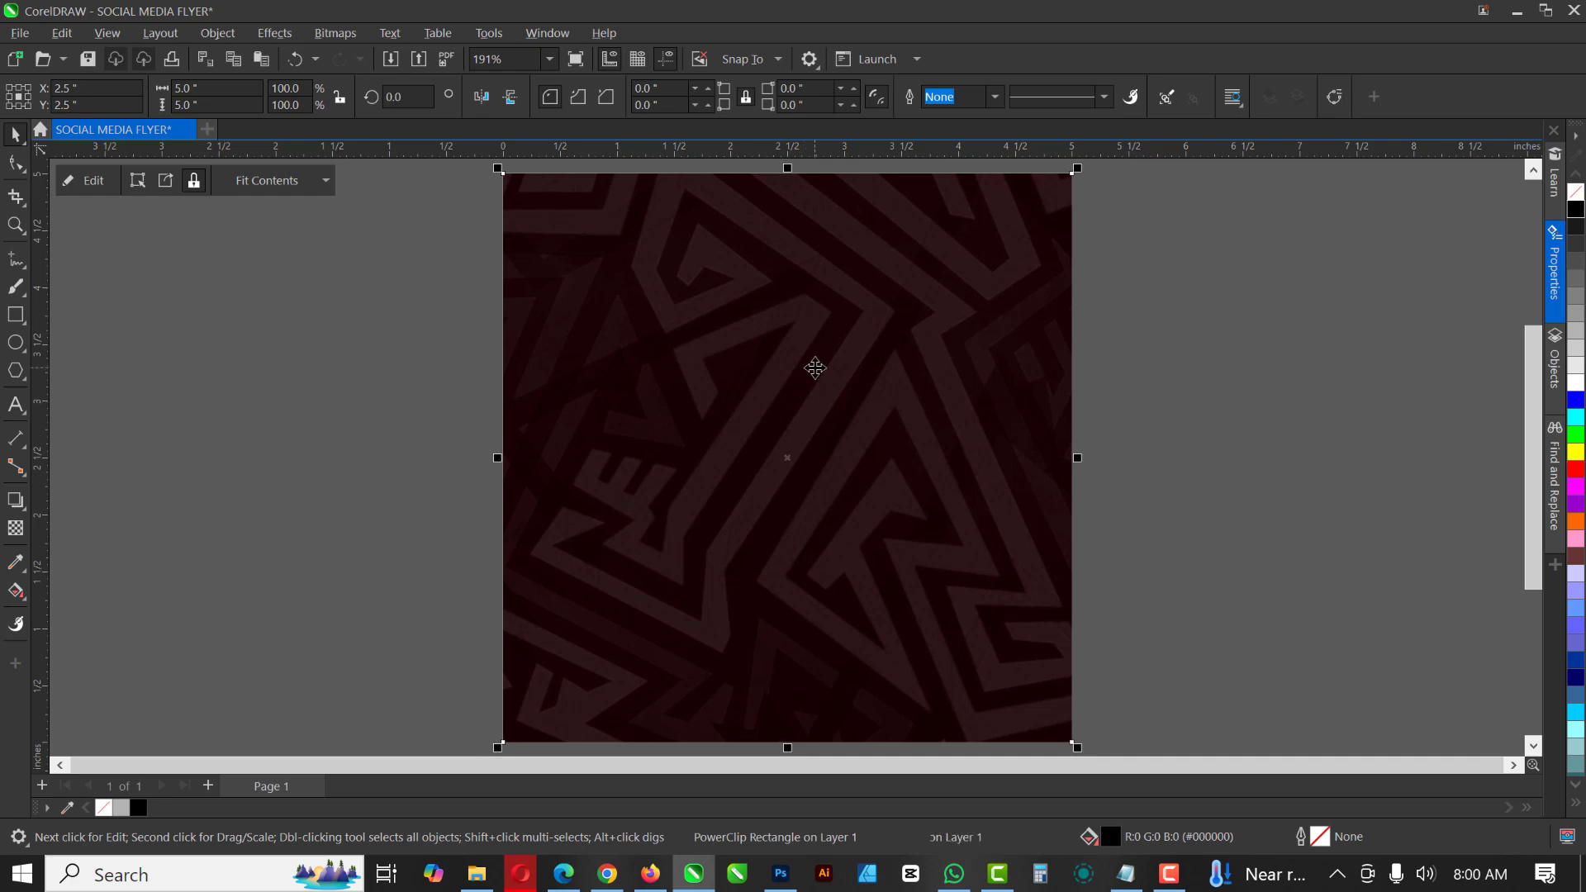
key(ctrl+z)
click(478, 252)
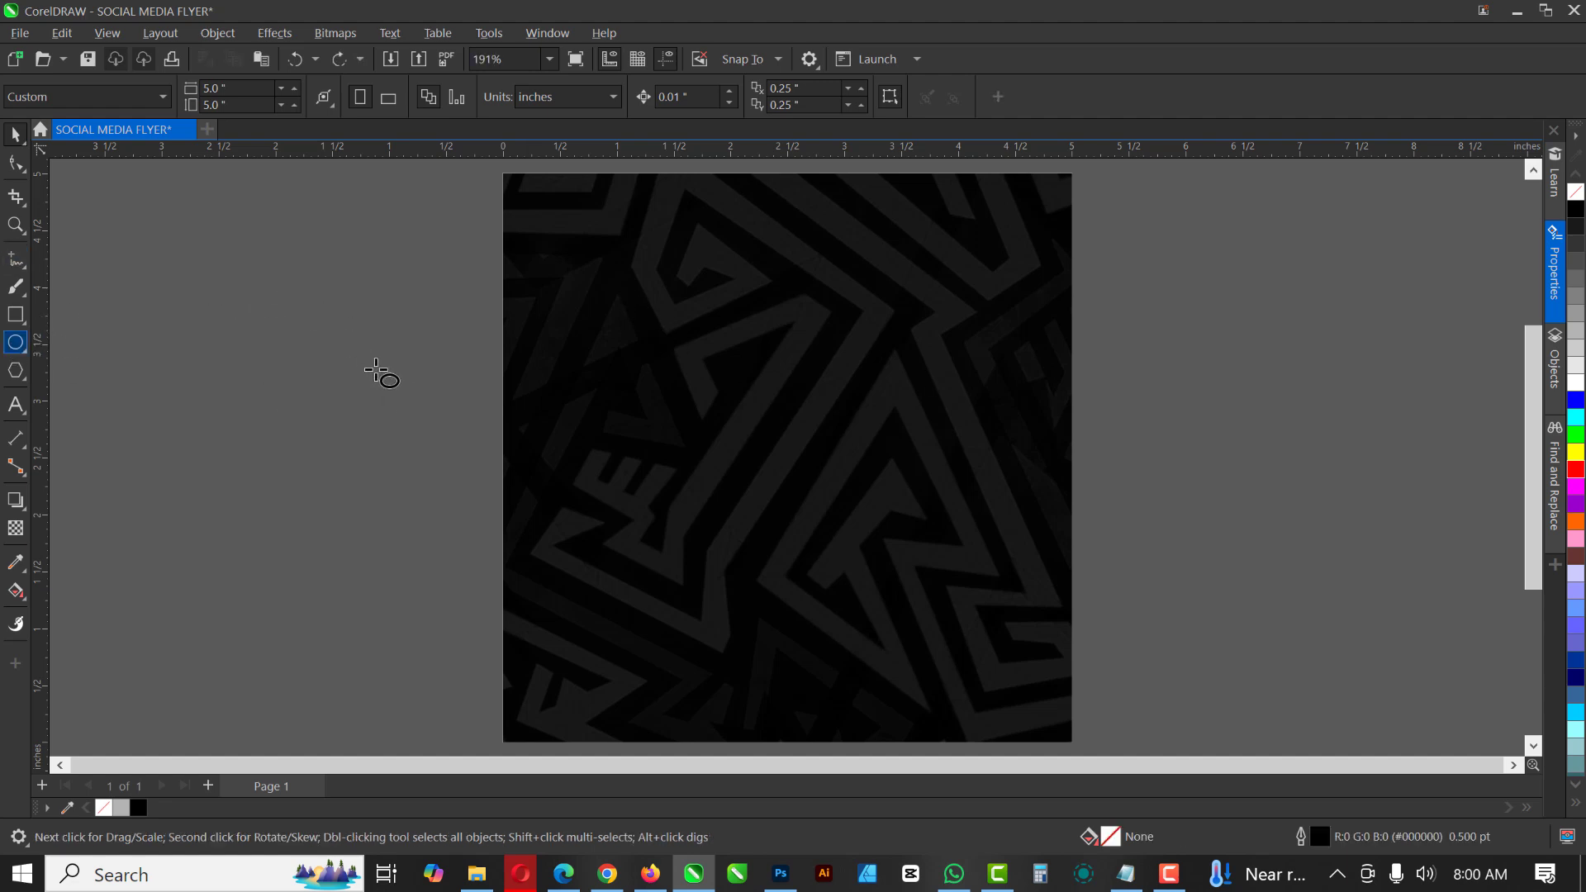
- Draw a circle about 2.8 inches wide over the page's left edge, fill it red and remove its outline
drag(412, 419, 603, 589)
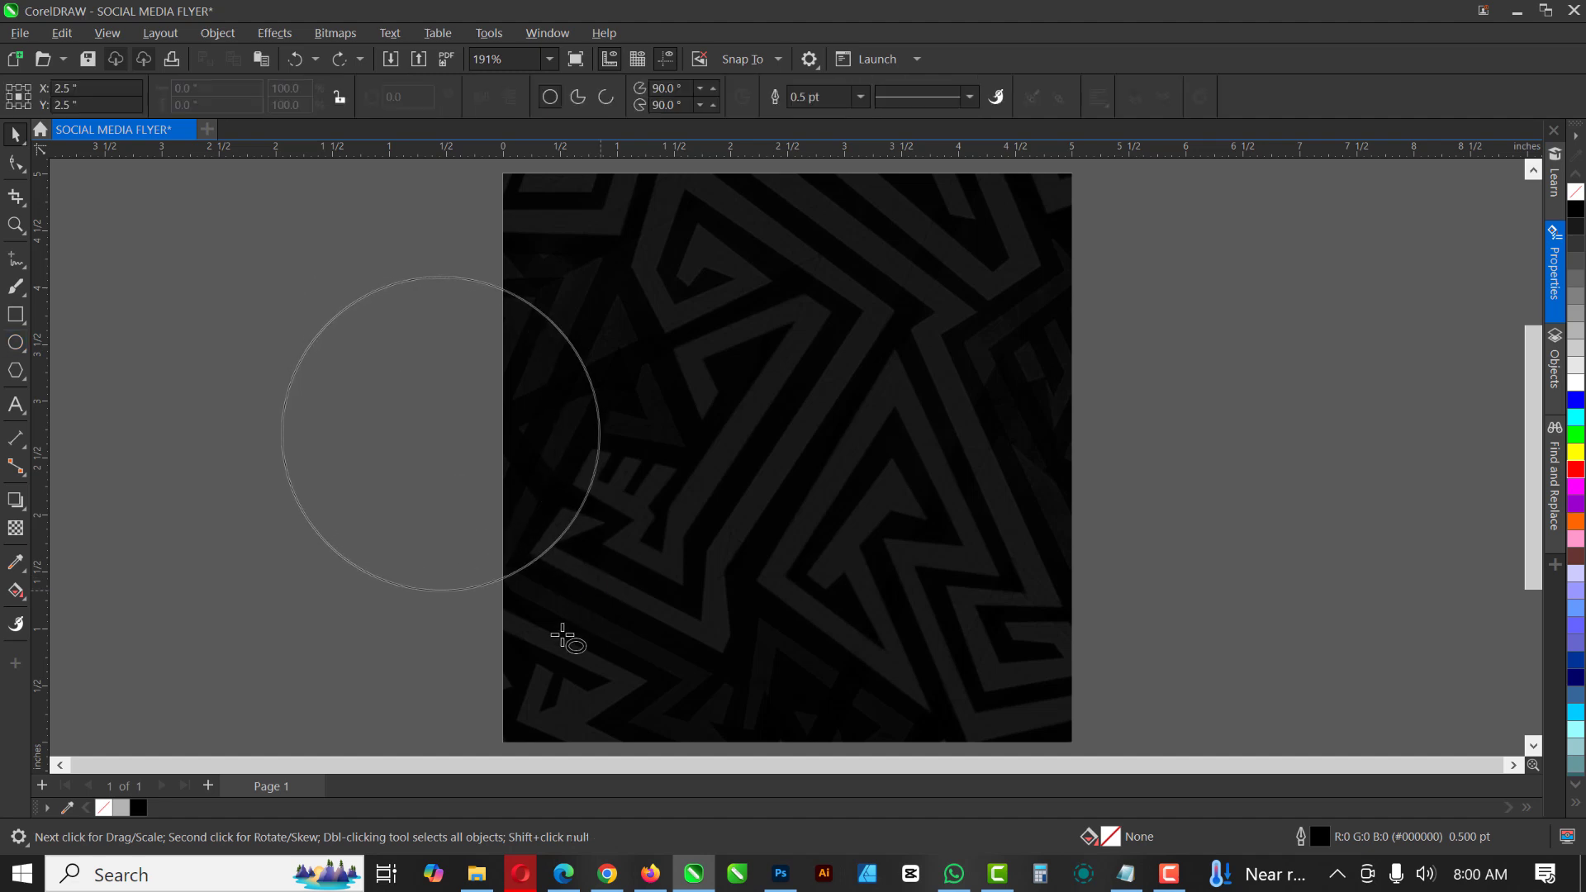
click(9, 132)
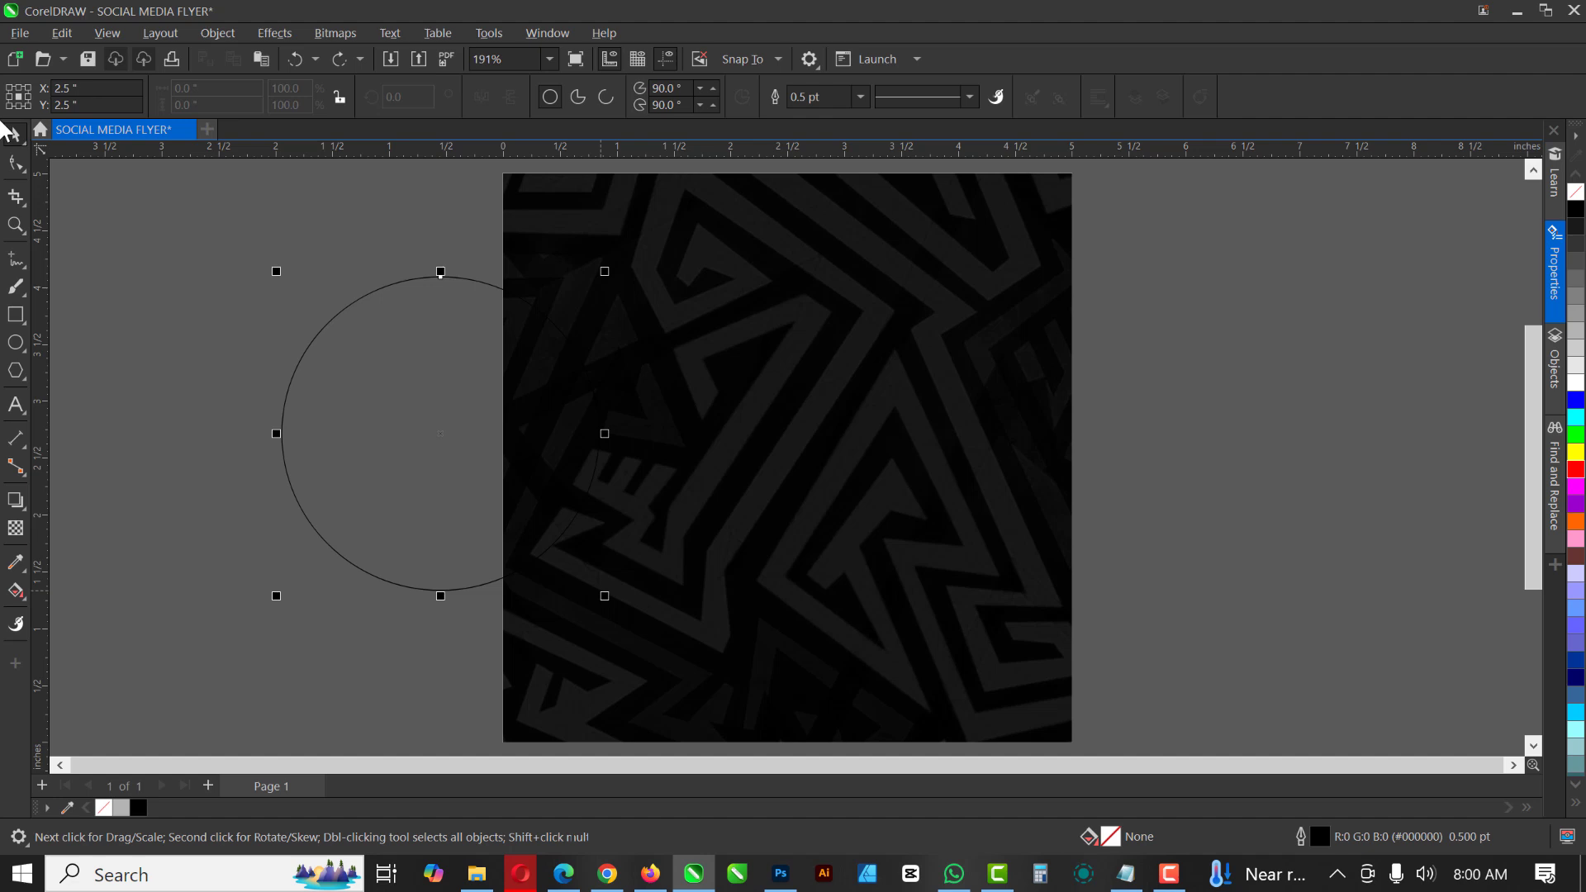
key(F7)
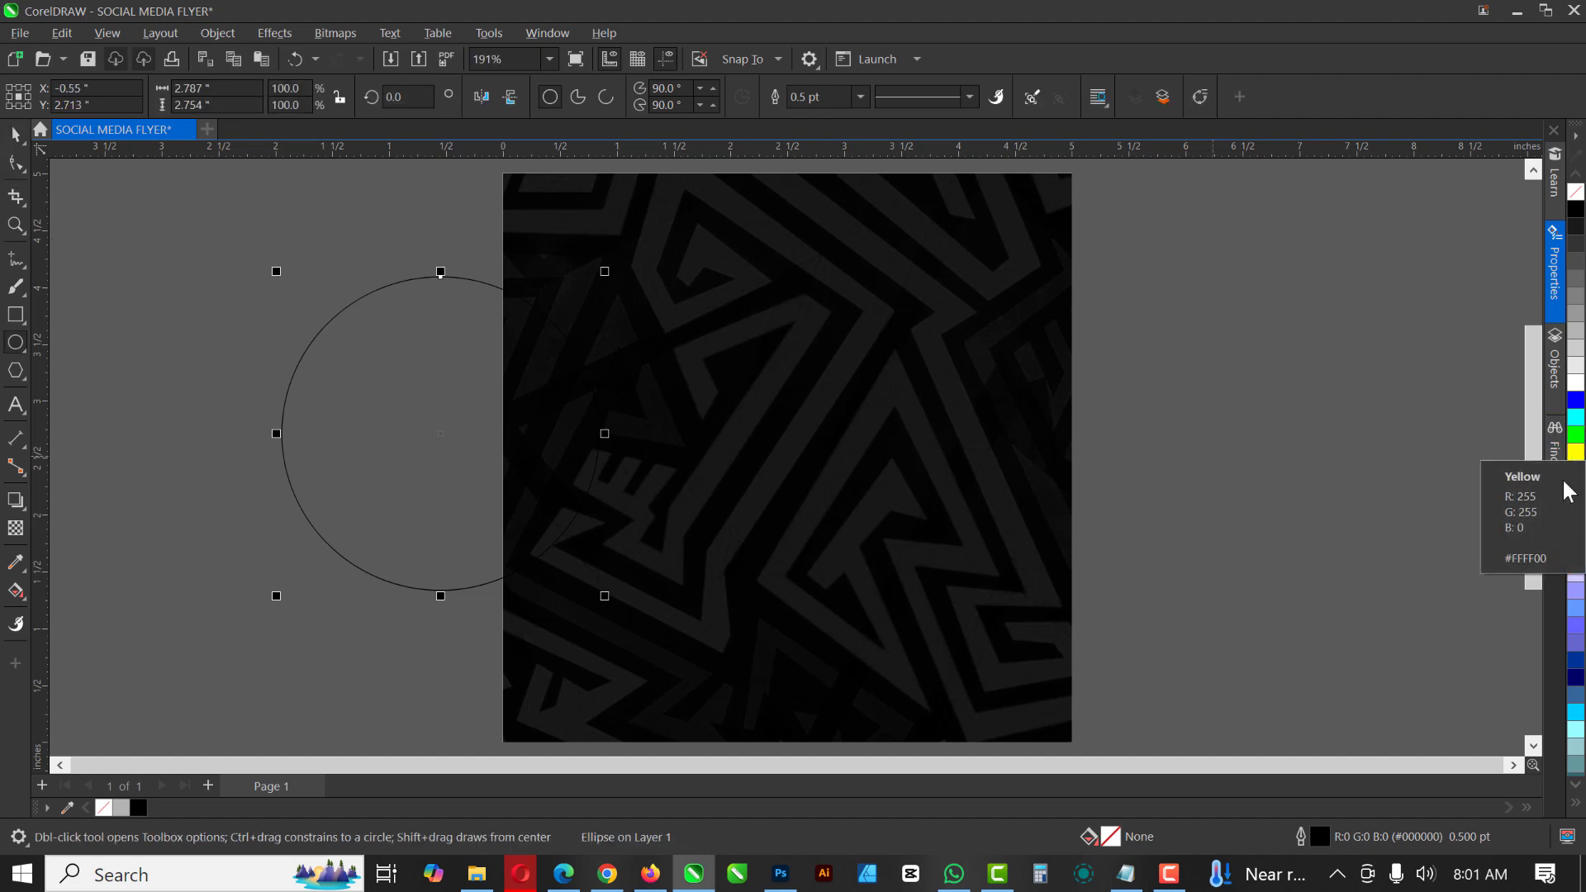
click(1575, 473)
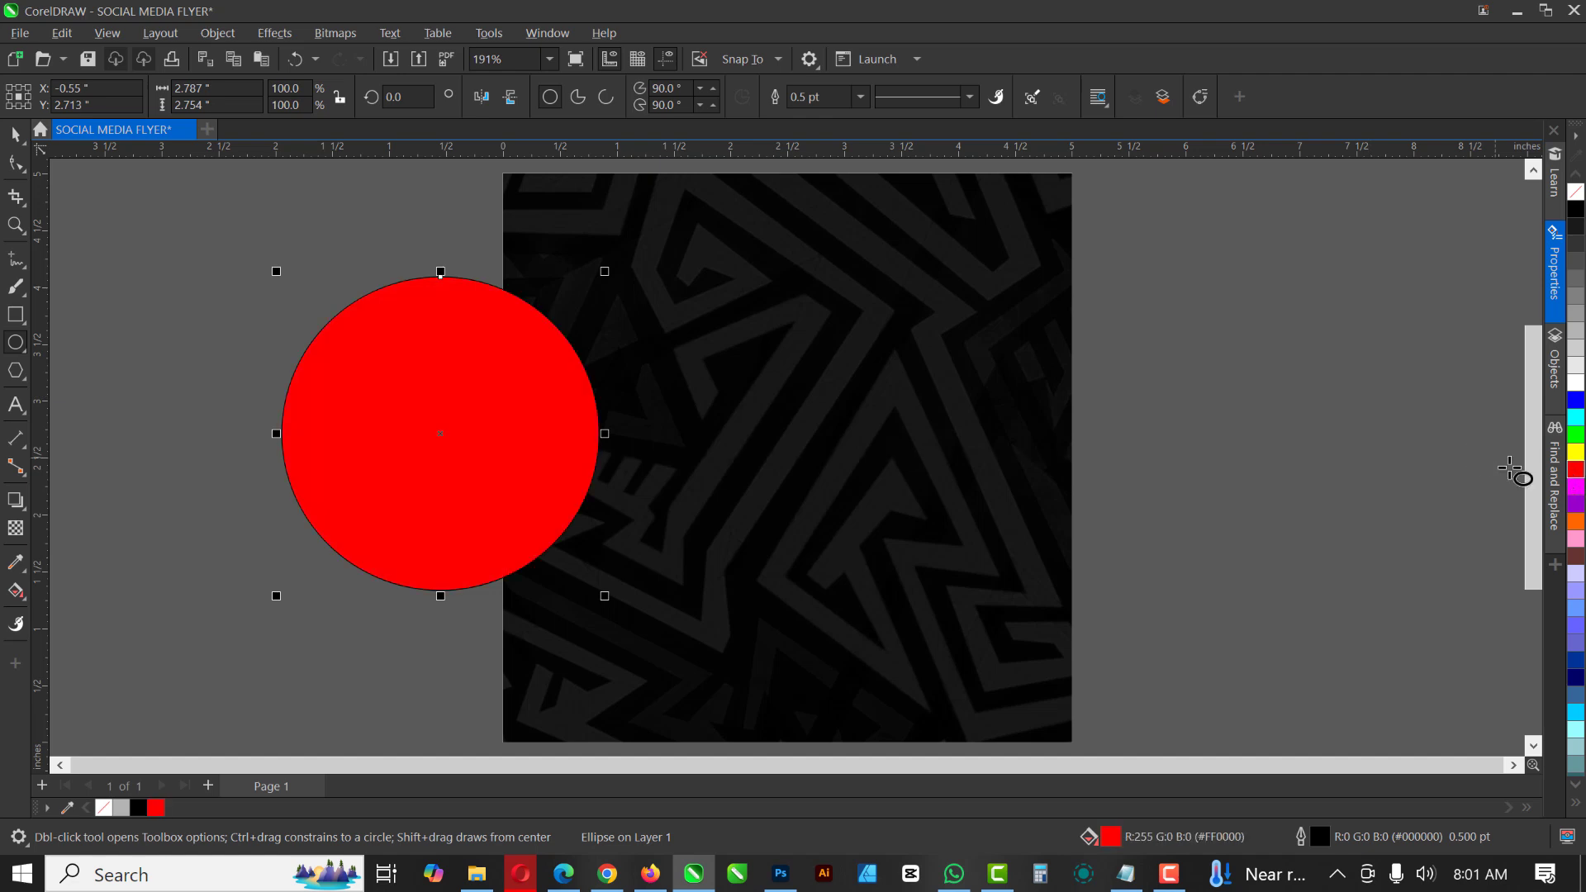
right_click(1576, 193)
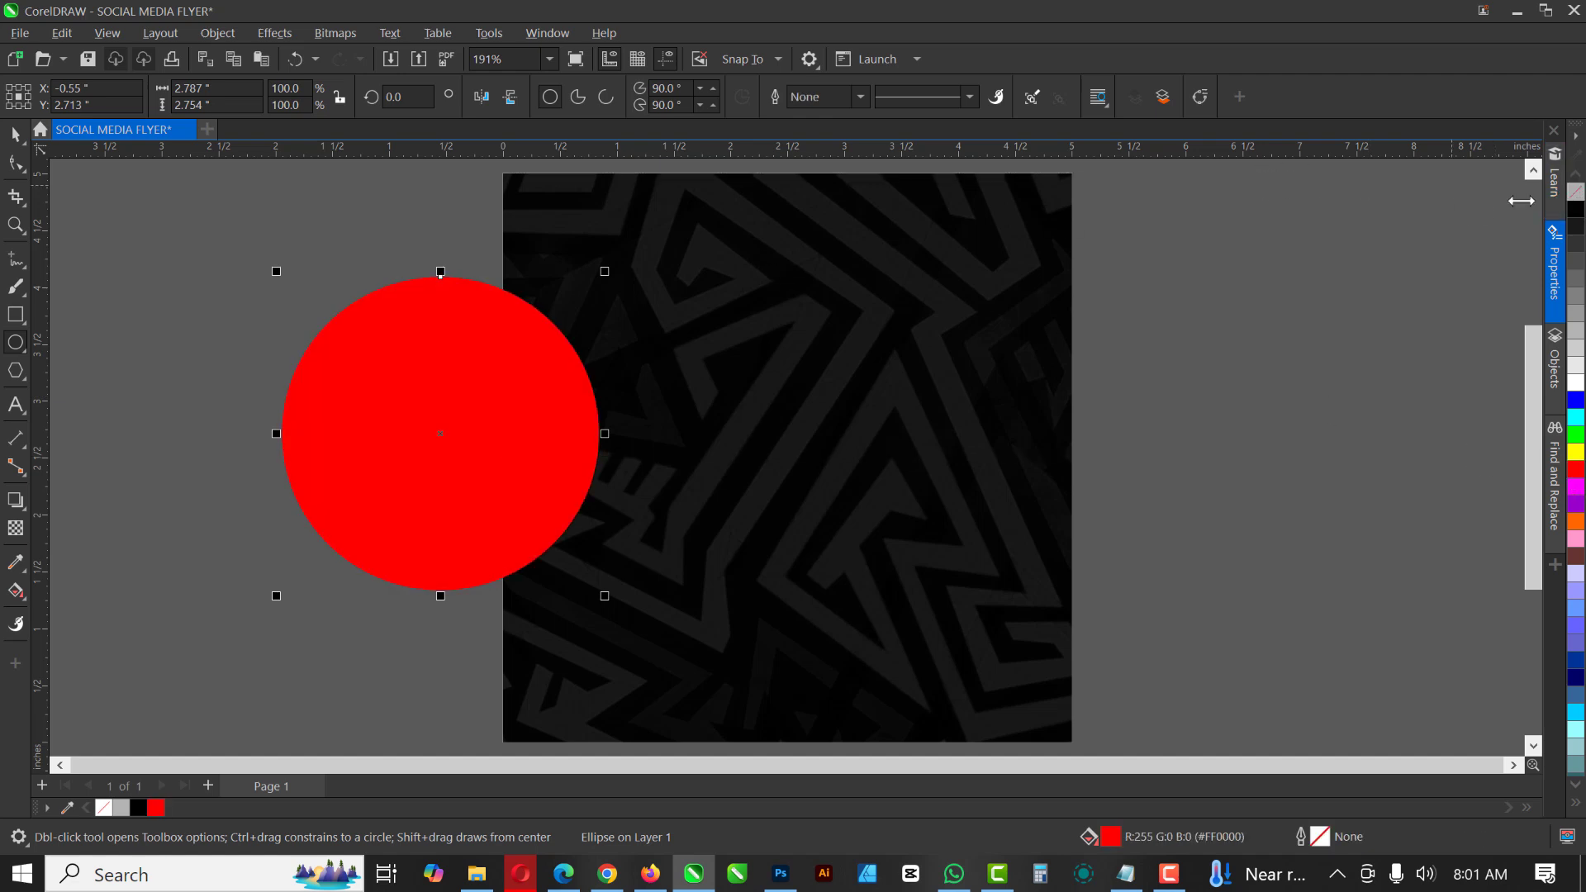
- Apply an elliptical fountain transparency to the red circle so it fades outward into a soft glow
click(14, 529)
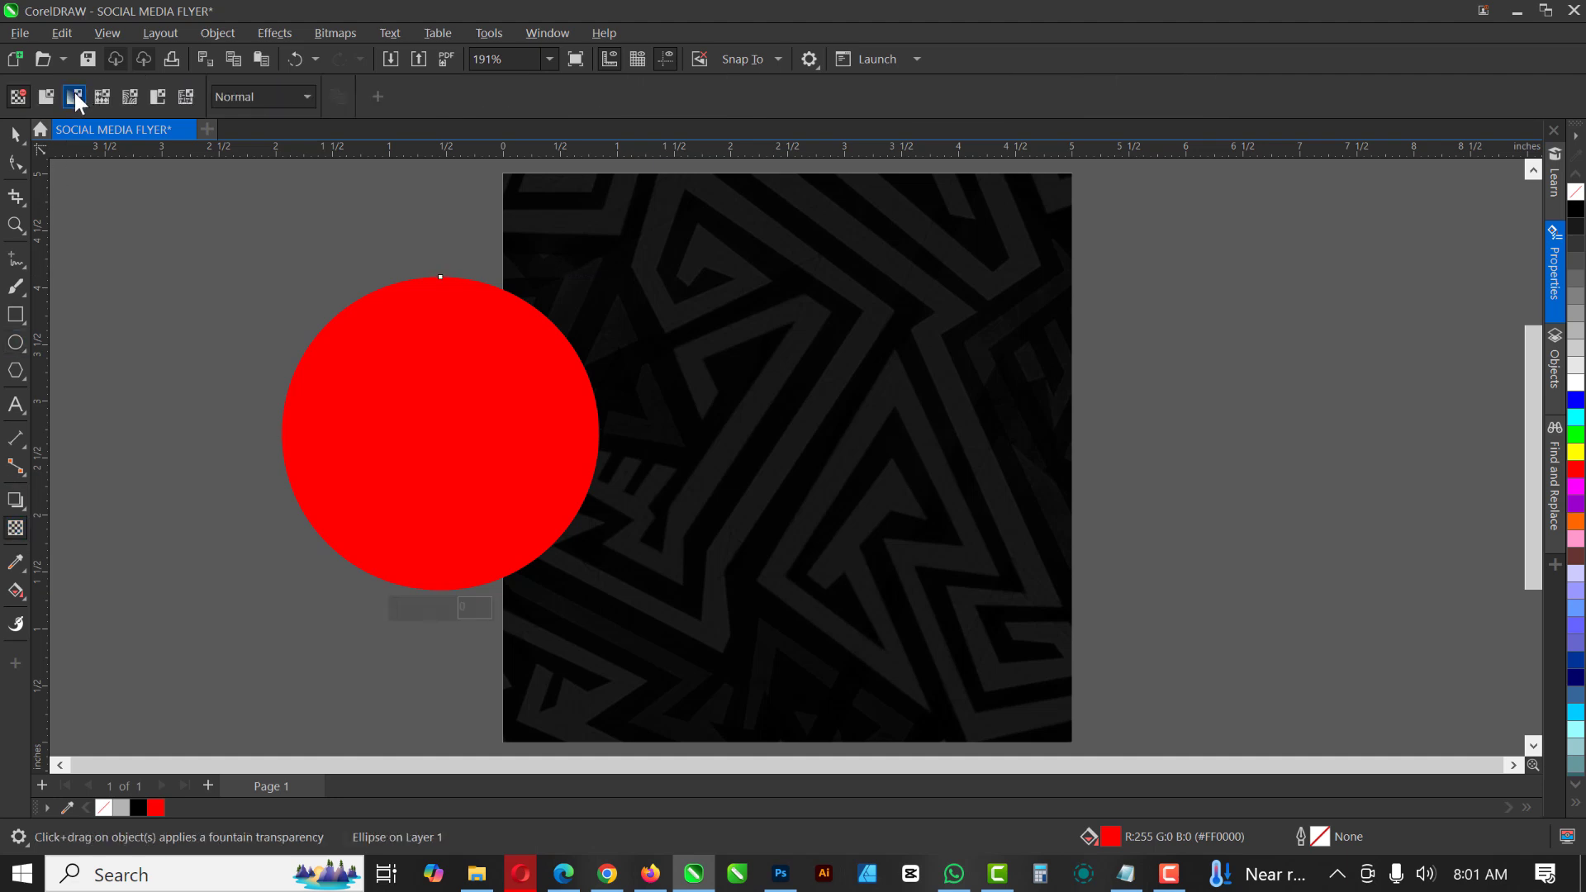
click(75, 94)
click(427, 97)
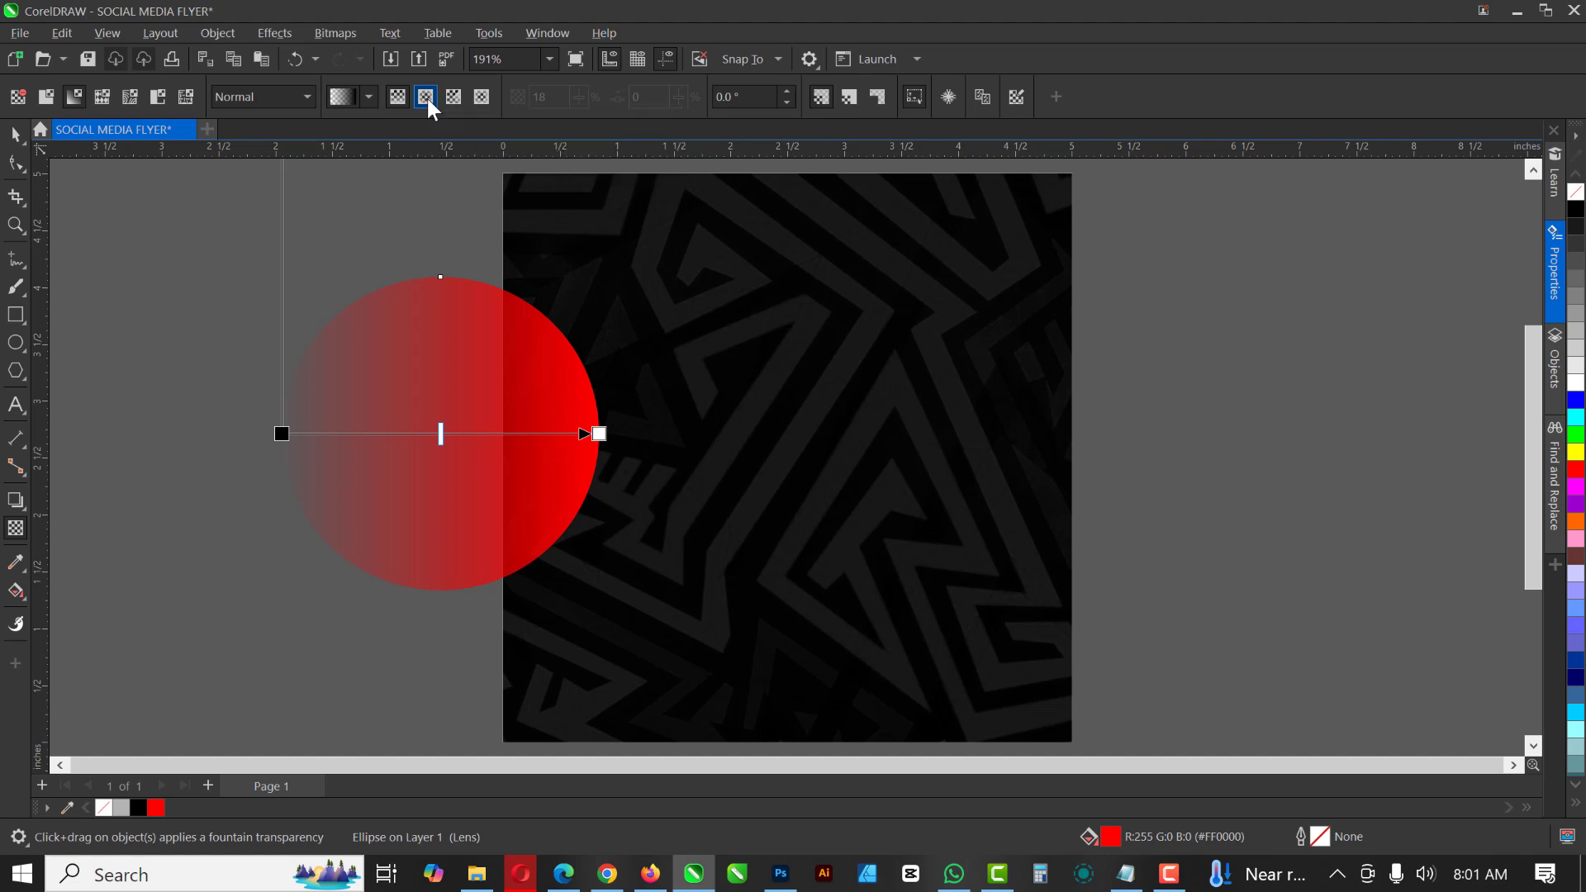
click(15, 134)
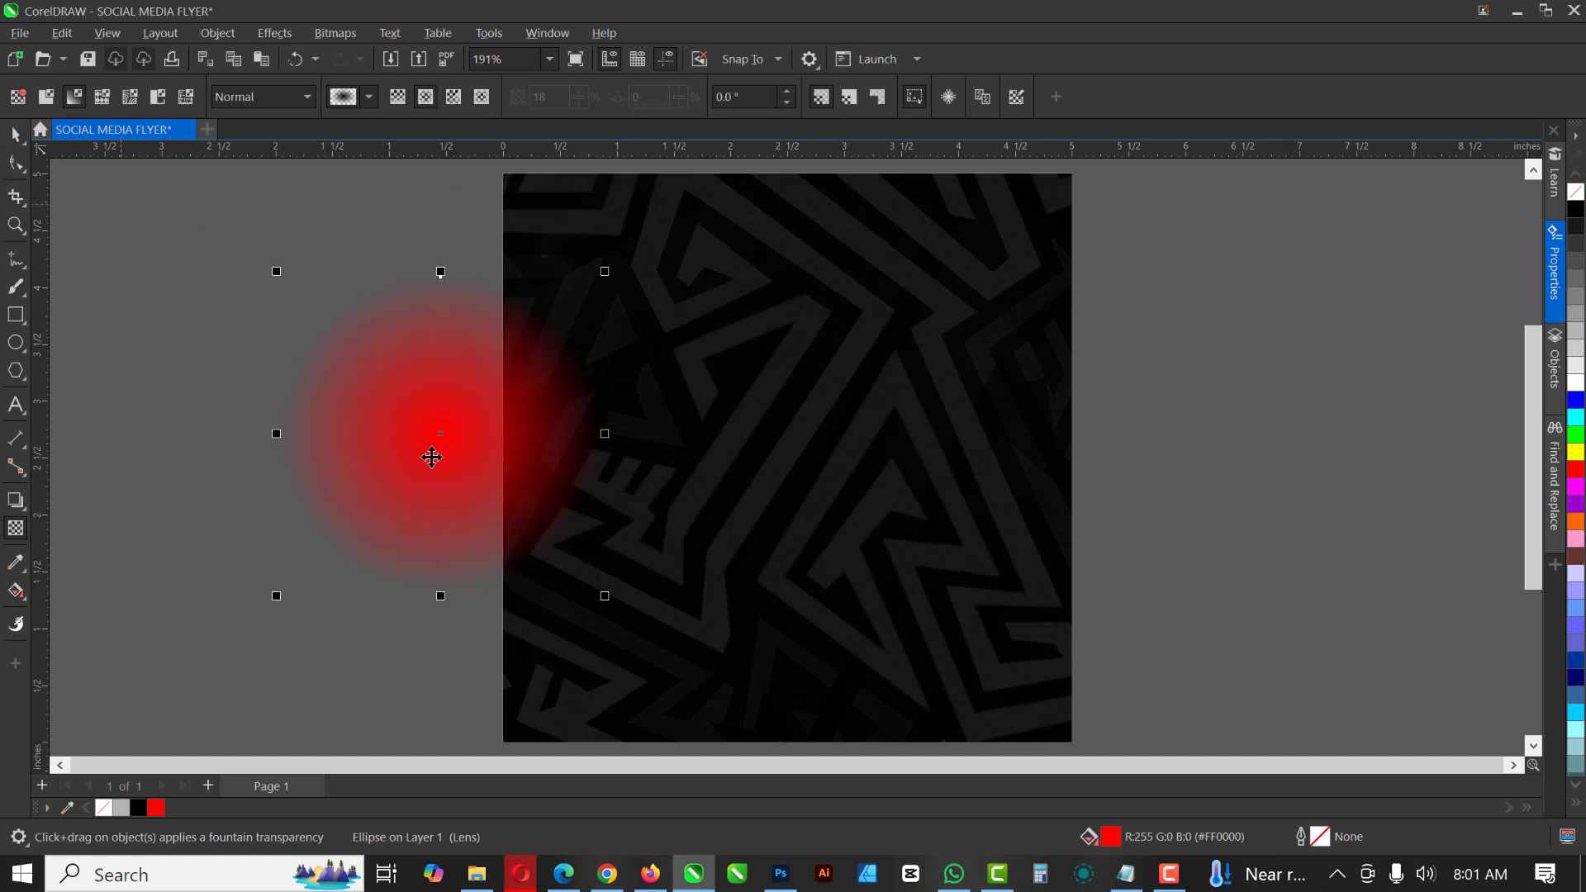
- Move the red glow to the page's upper-left corner and place an orange-filled copy of it near the upper-right corner
drag(429, 426, 548, 269)
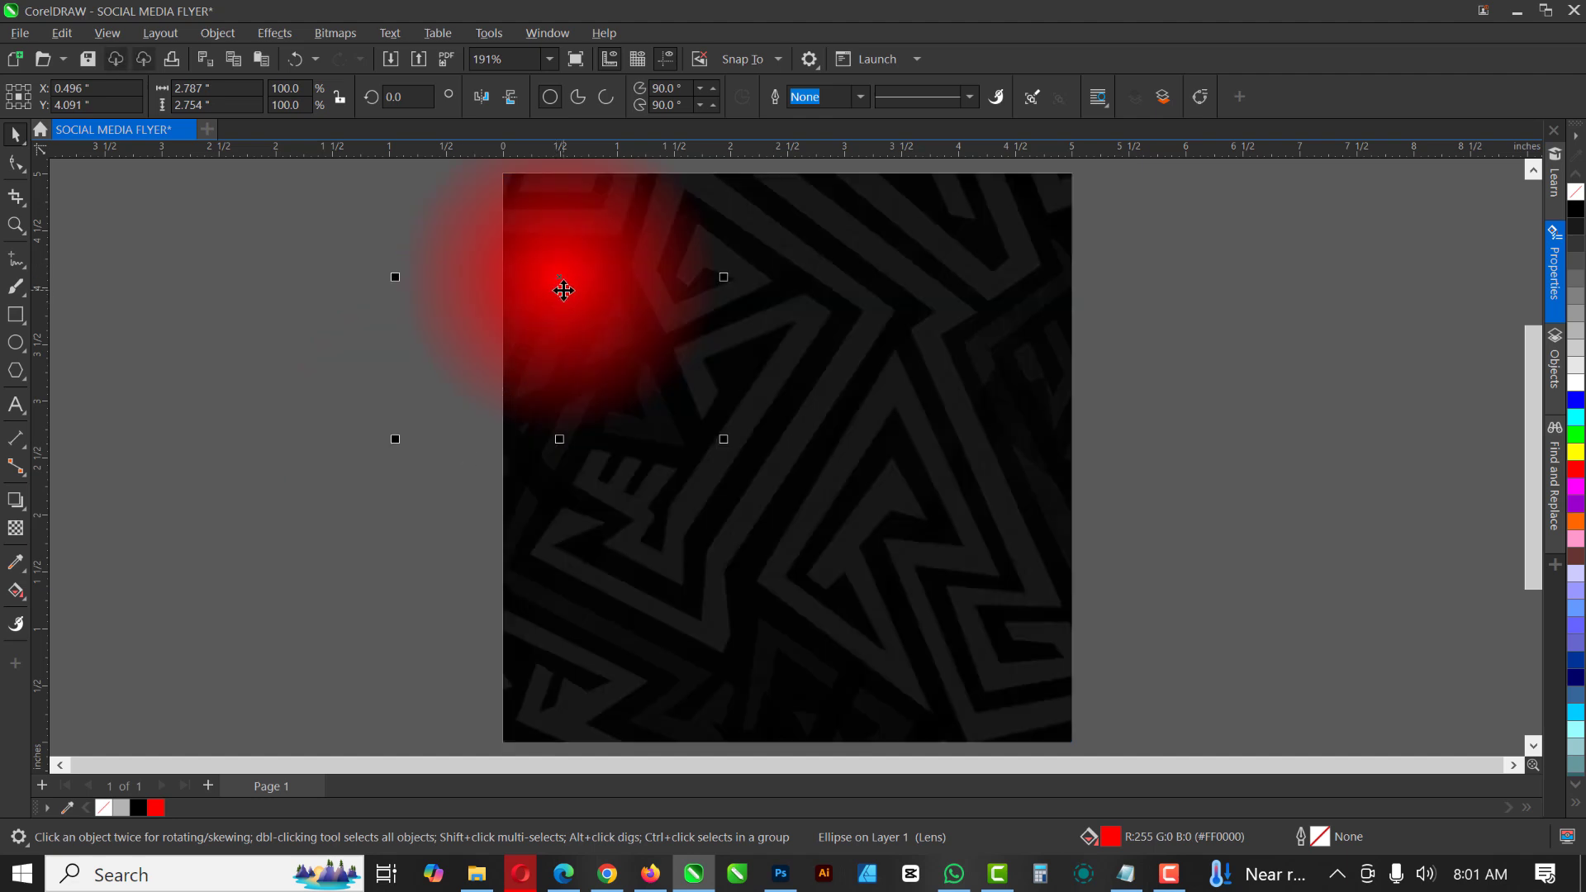
drag(567, 265, 963, 277)
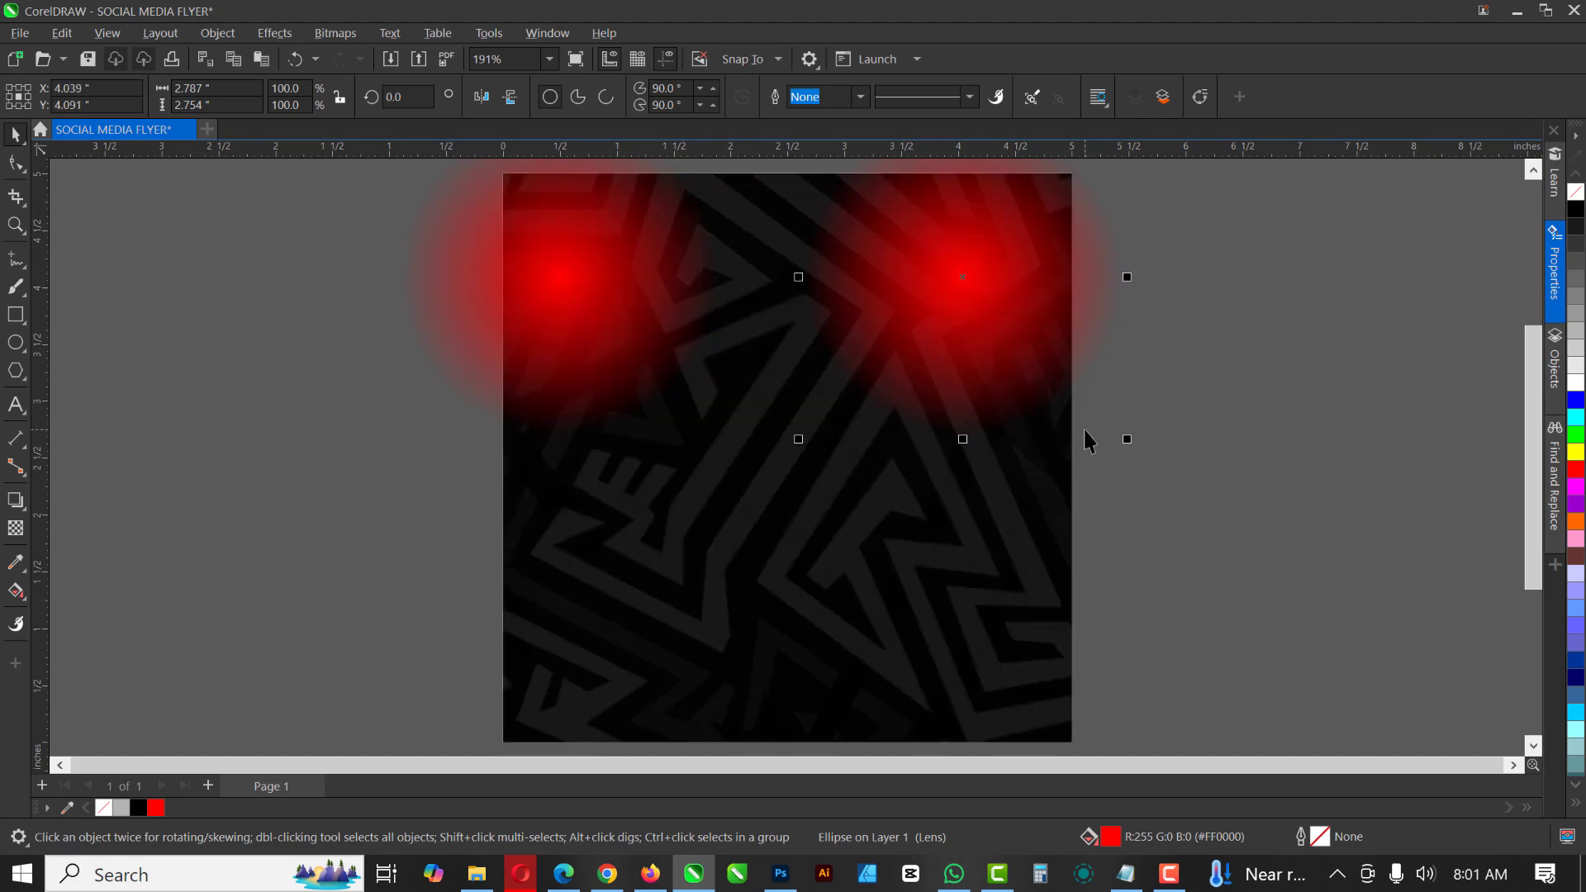
click(1577, 521)
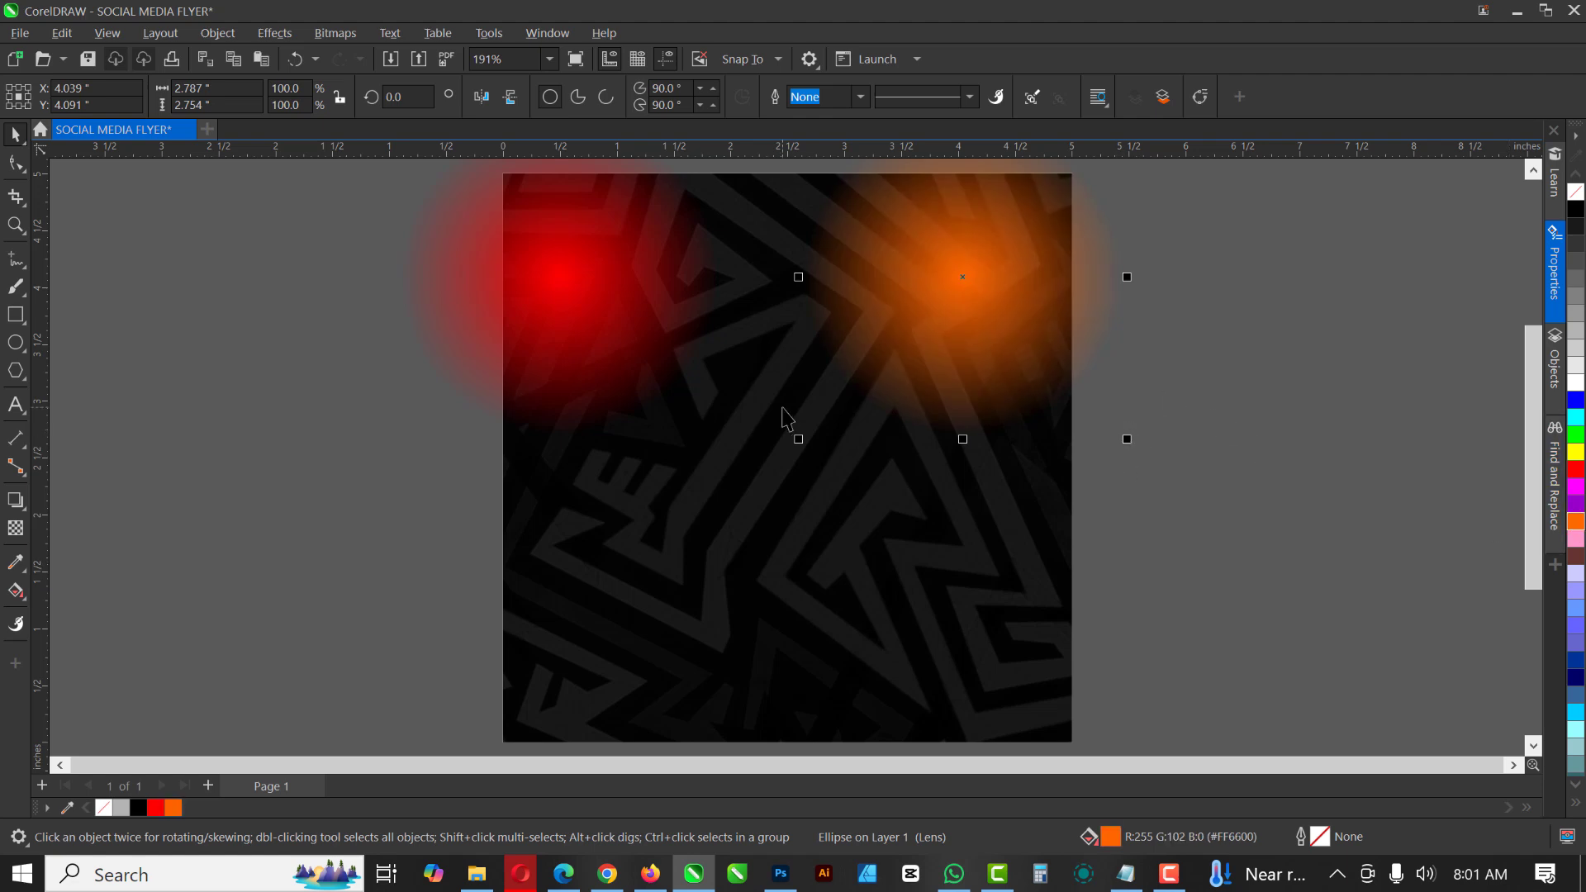
- Enlarge the orange glow to about 5.8 inches, shift it toward the upper-right corner, and enlarge the red glow to about 5.4 inches
scroll(785, 417, down, 3)
drag(1011, 429, 1112, 548)
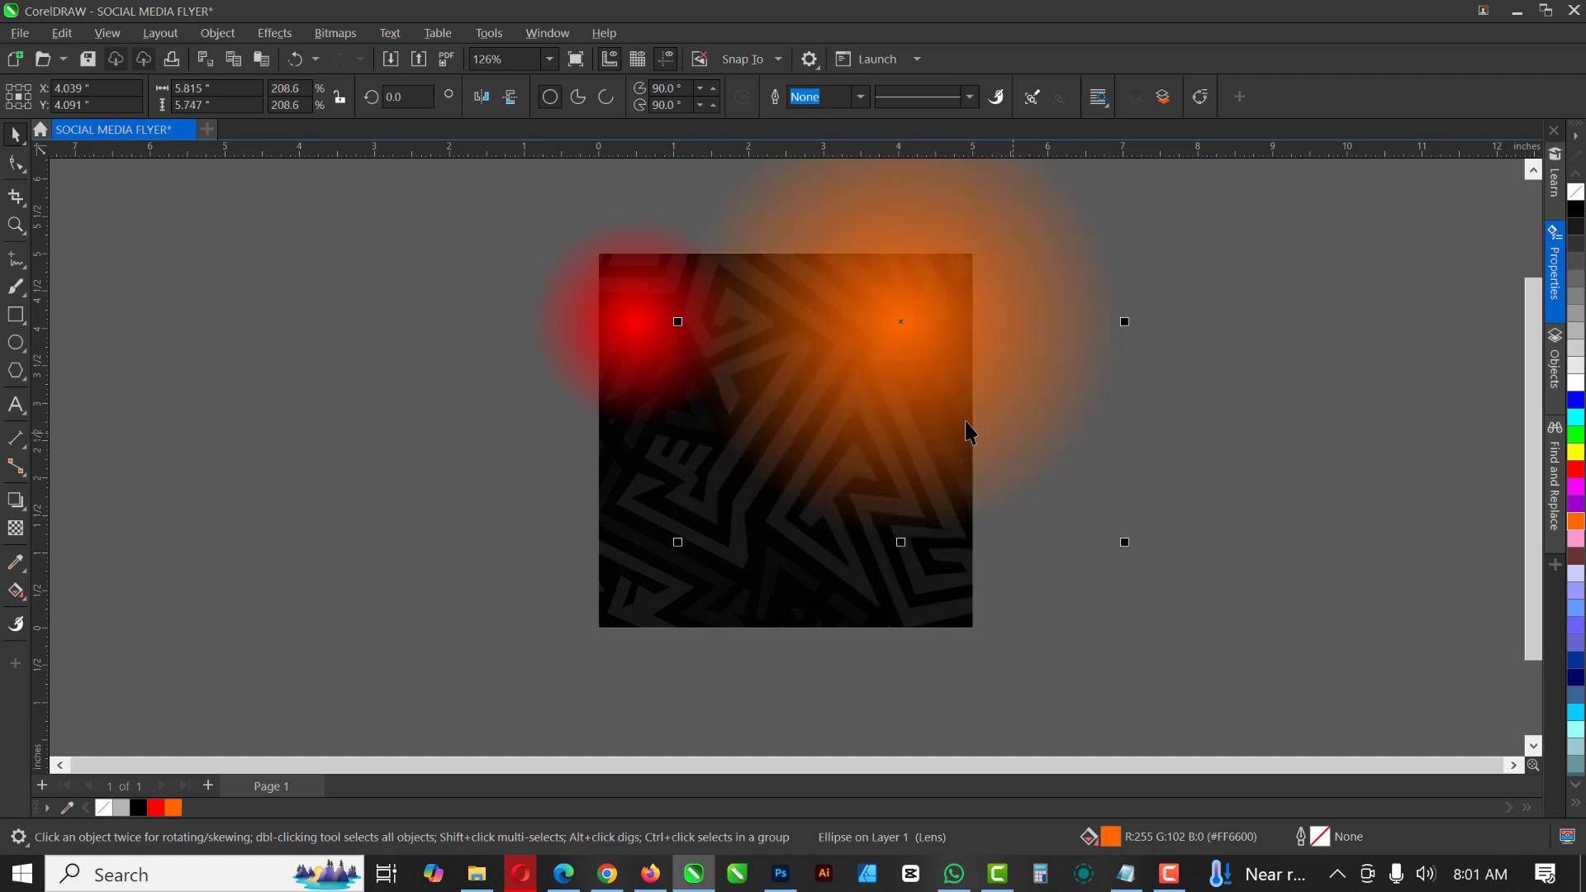
drag(965, 372, 999, 348)
click(641, 410)
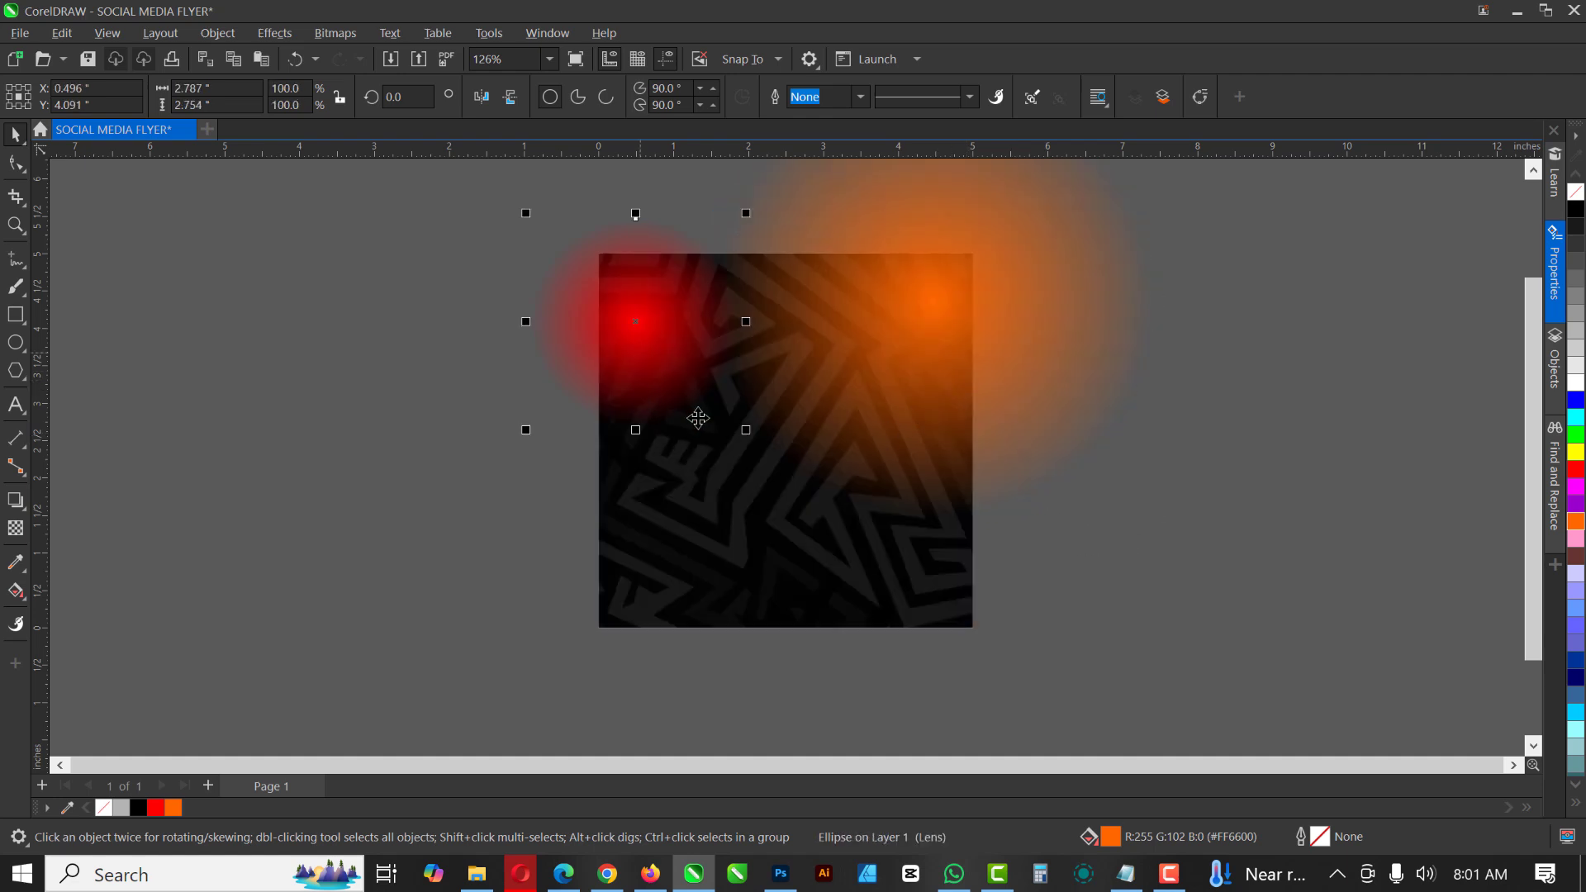
drag(744, 436, 780, 623)
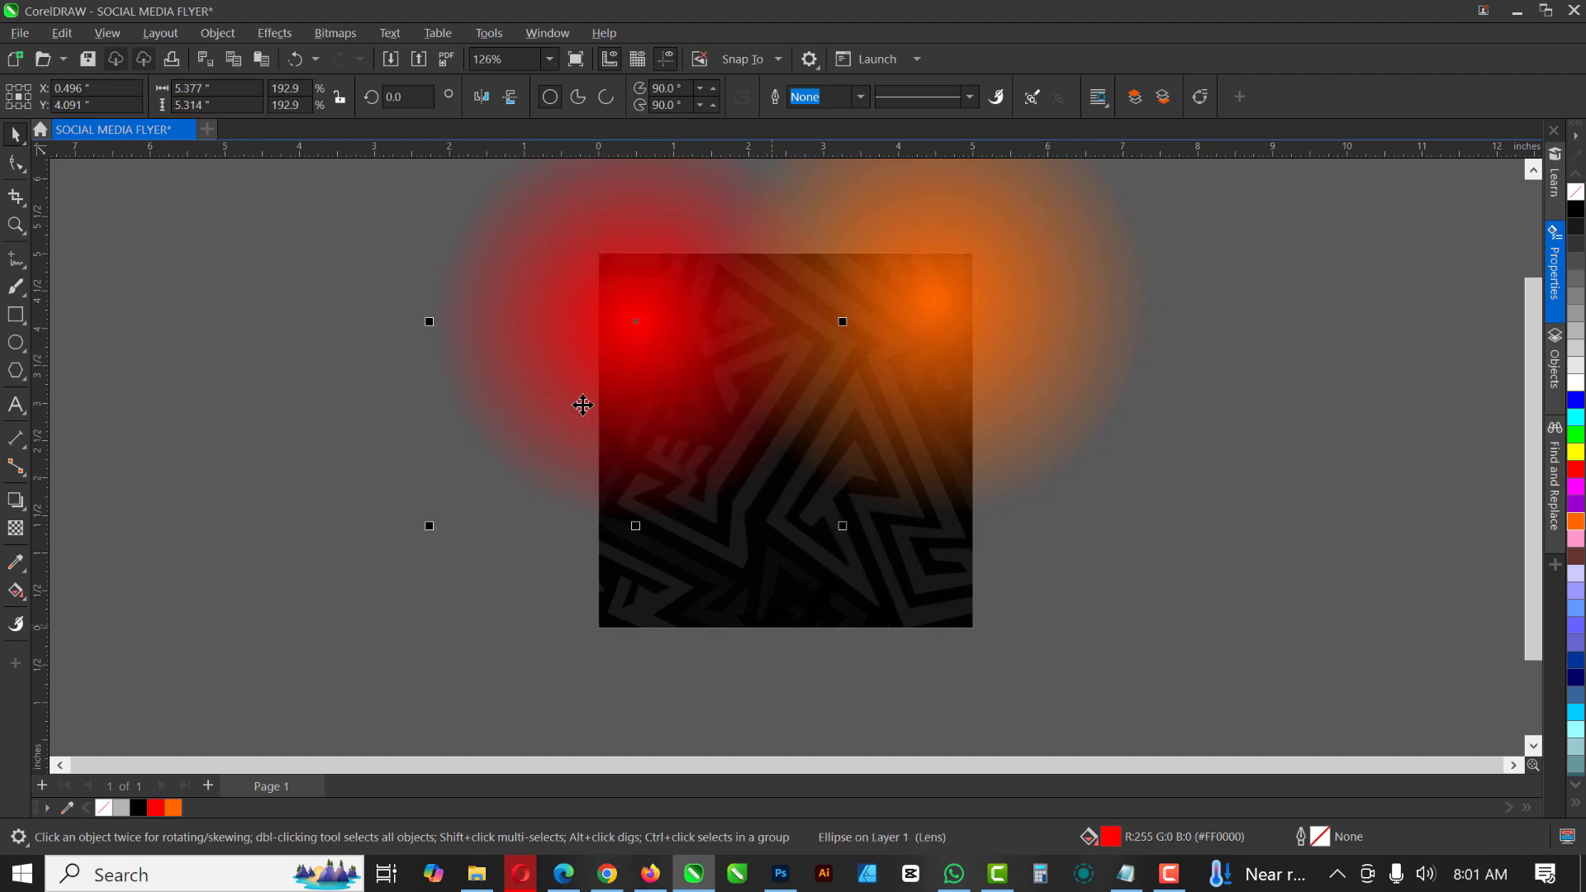
- Convert the red and orange glows together into one 300 dpi RGB bitmap with anti-aliasing and a transparent background
shift+click(1057, 297)
click(326, 33)
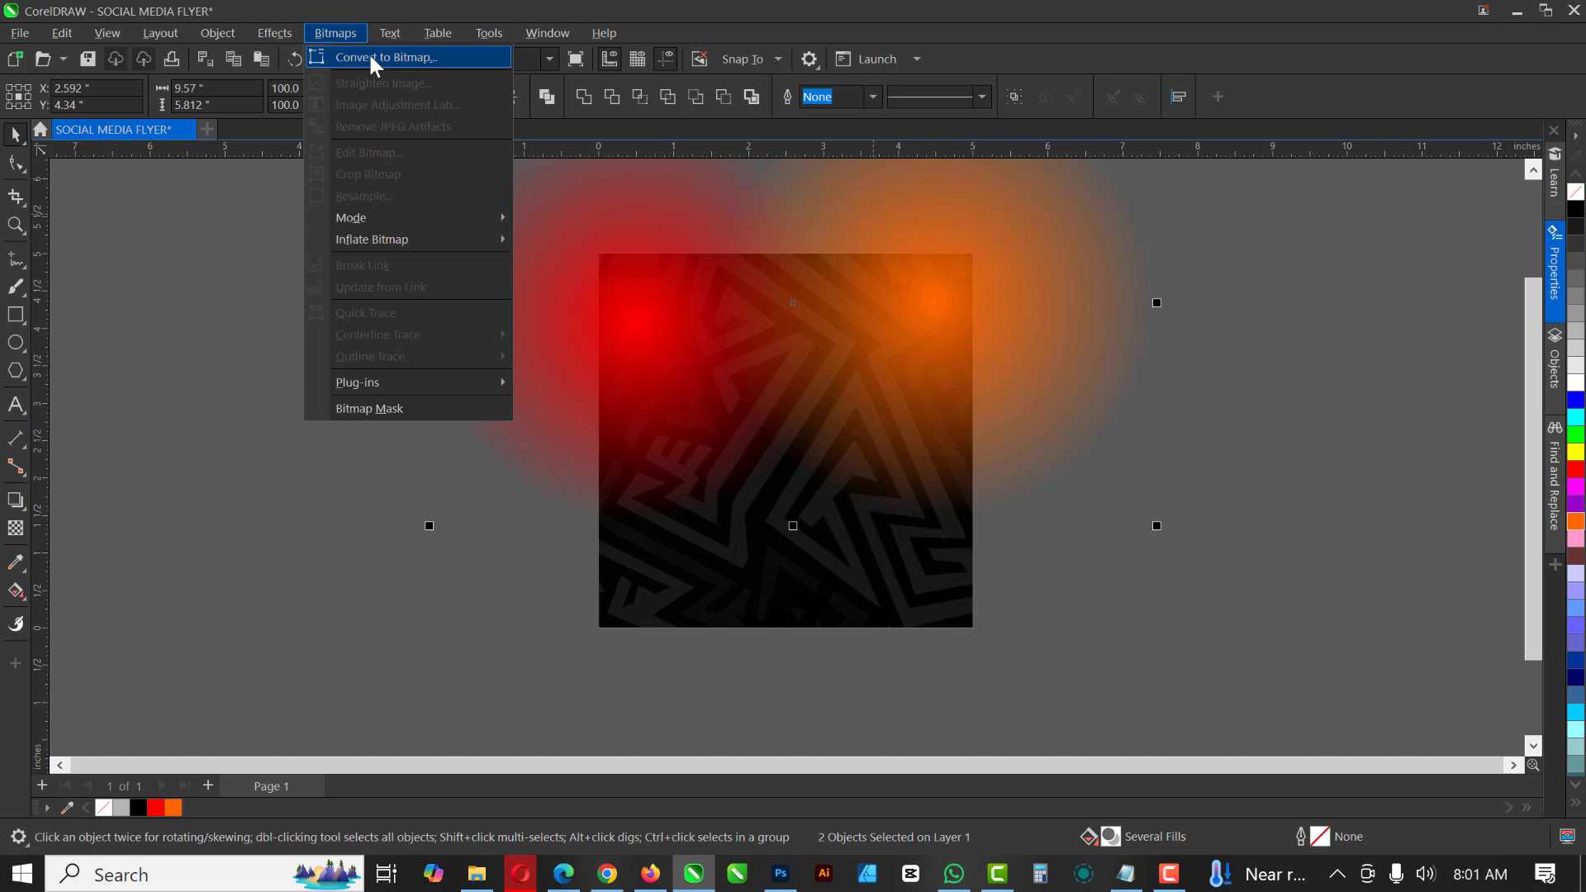
click(374, 57)
drag(762, 298, 1115, 289)
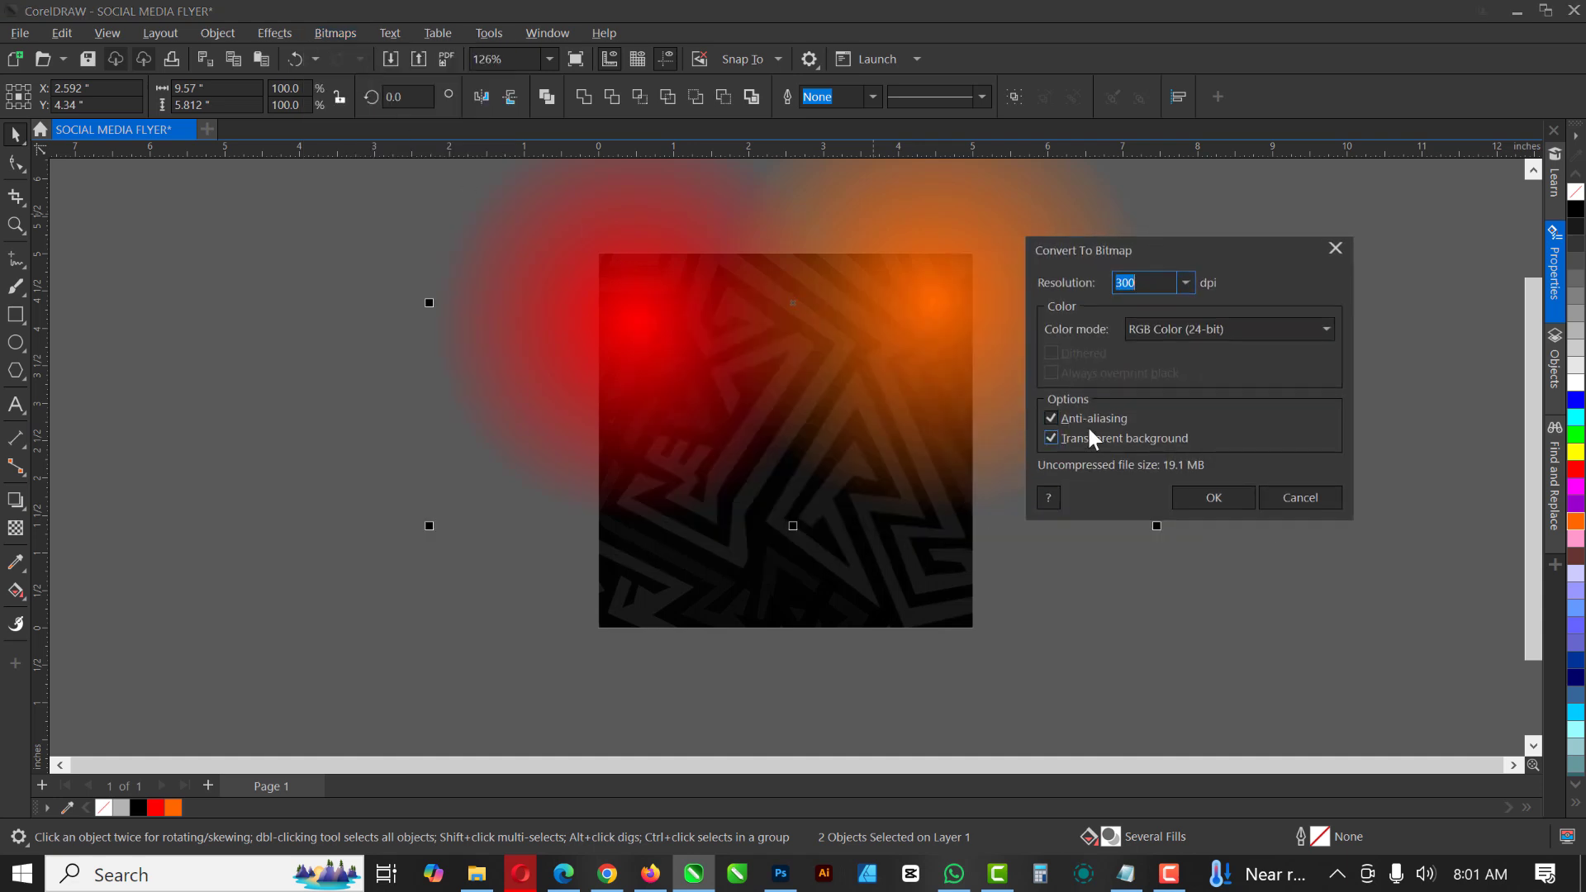
click(1202, 496)
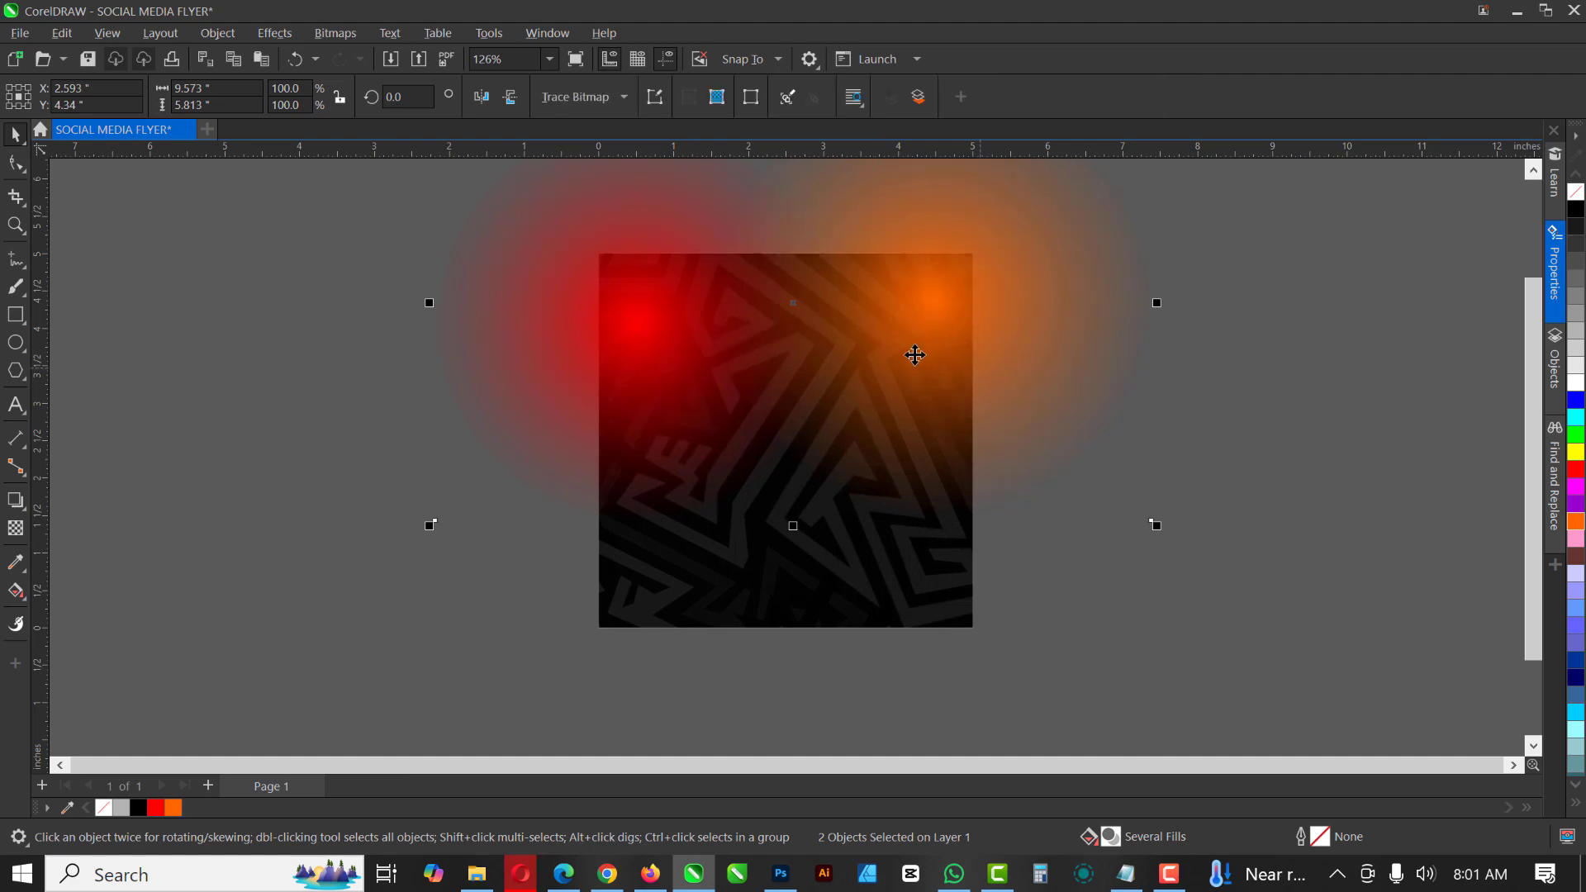
- Apply a Gaussian Blur to the glow bitmap and raise its radius to soften both glows
click(266, 31)
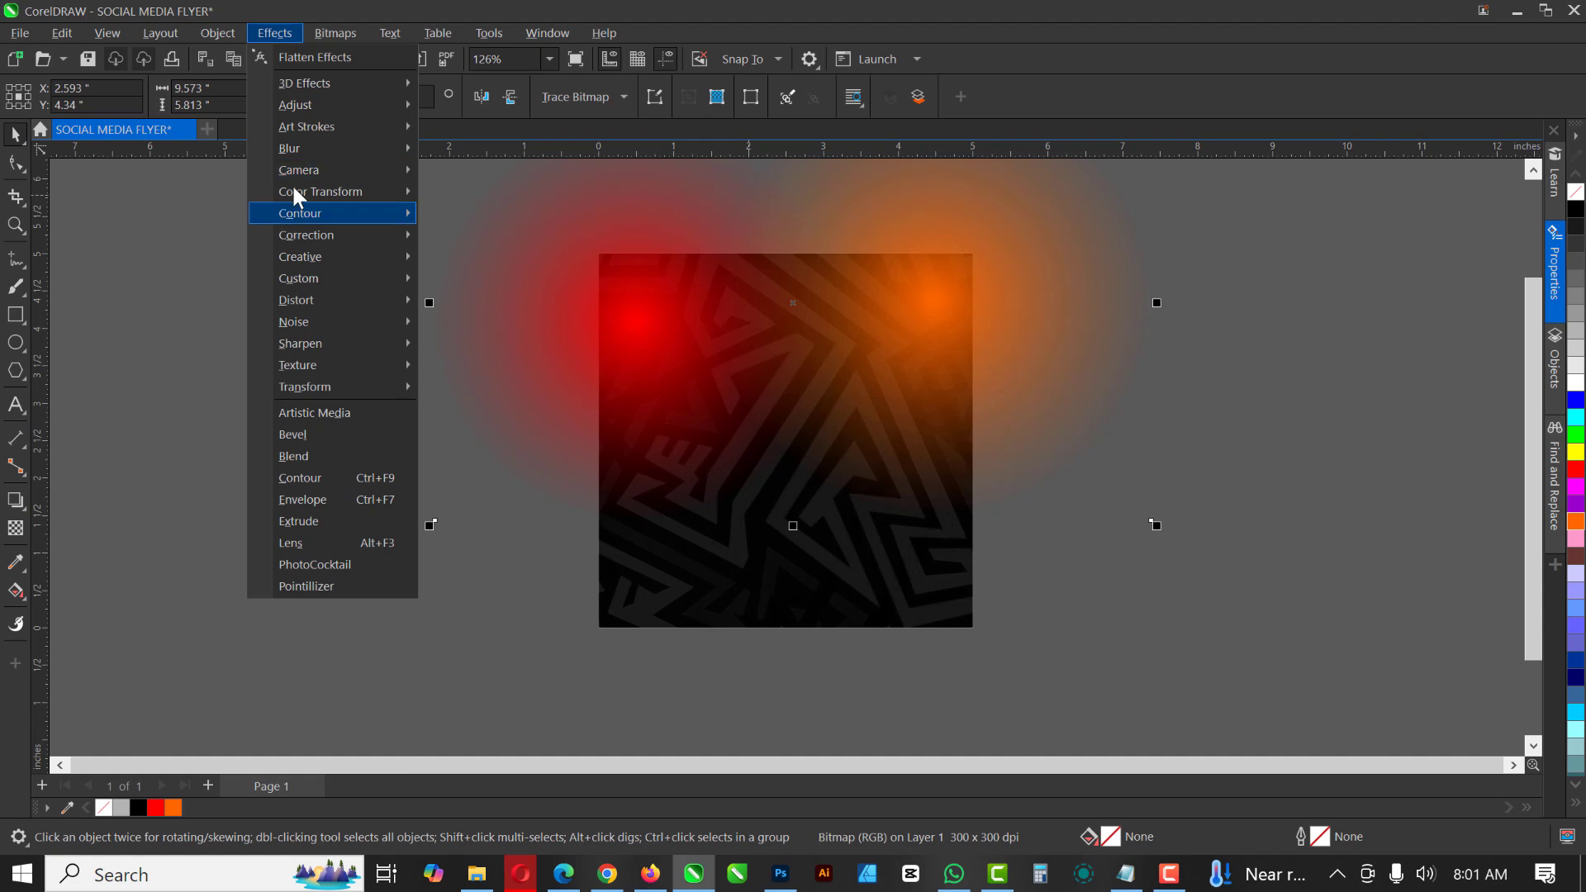
mouse_move(363, 149)
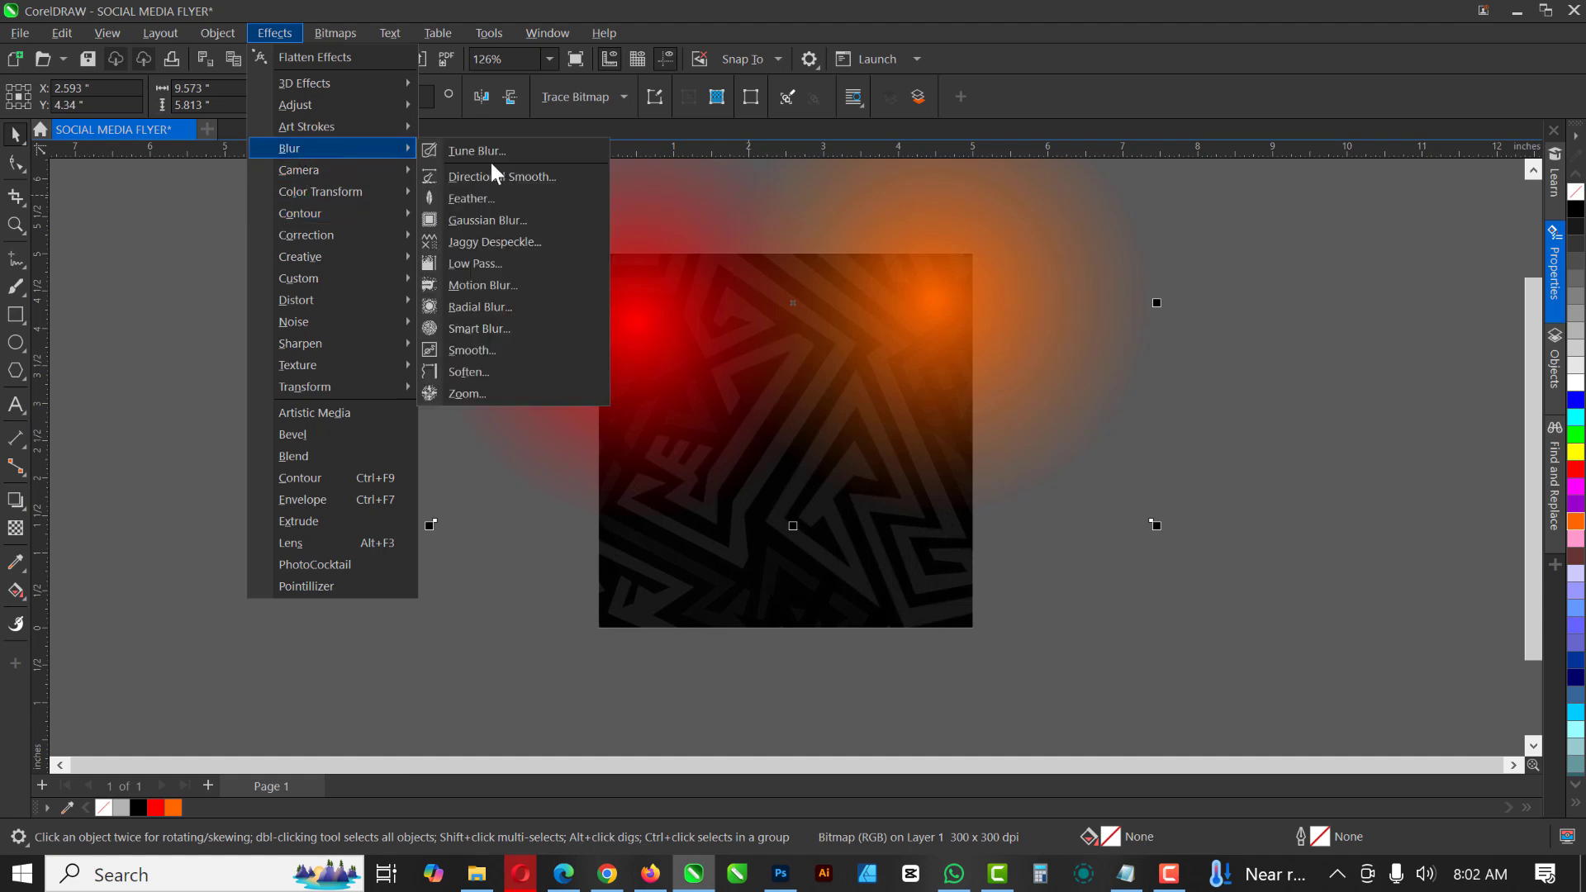
click(504, 221)
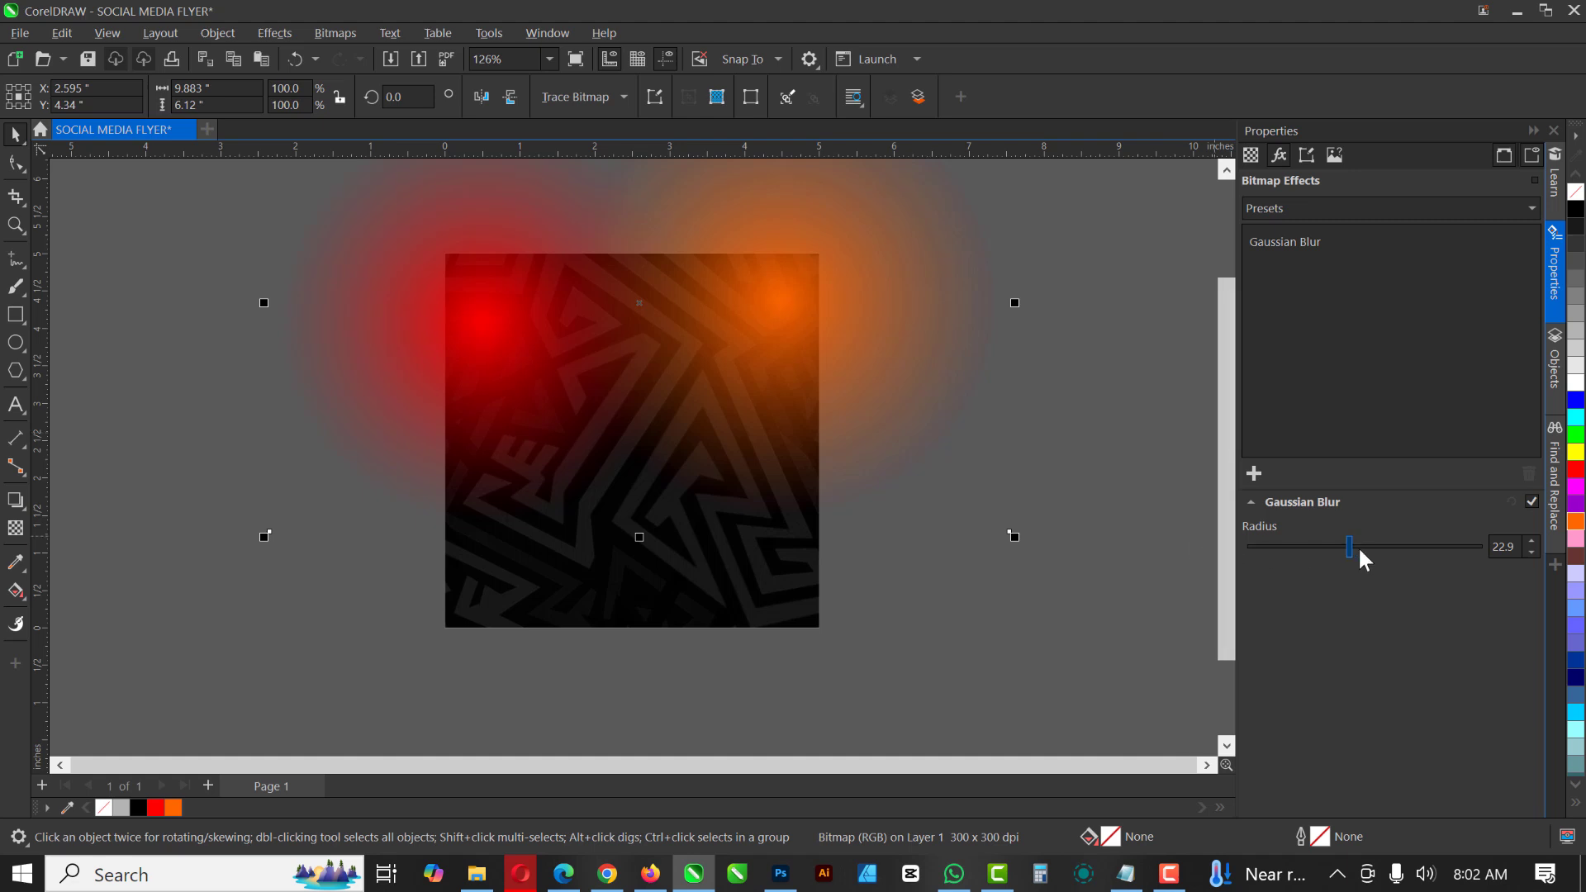
click(1369, 544)
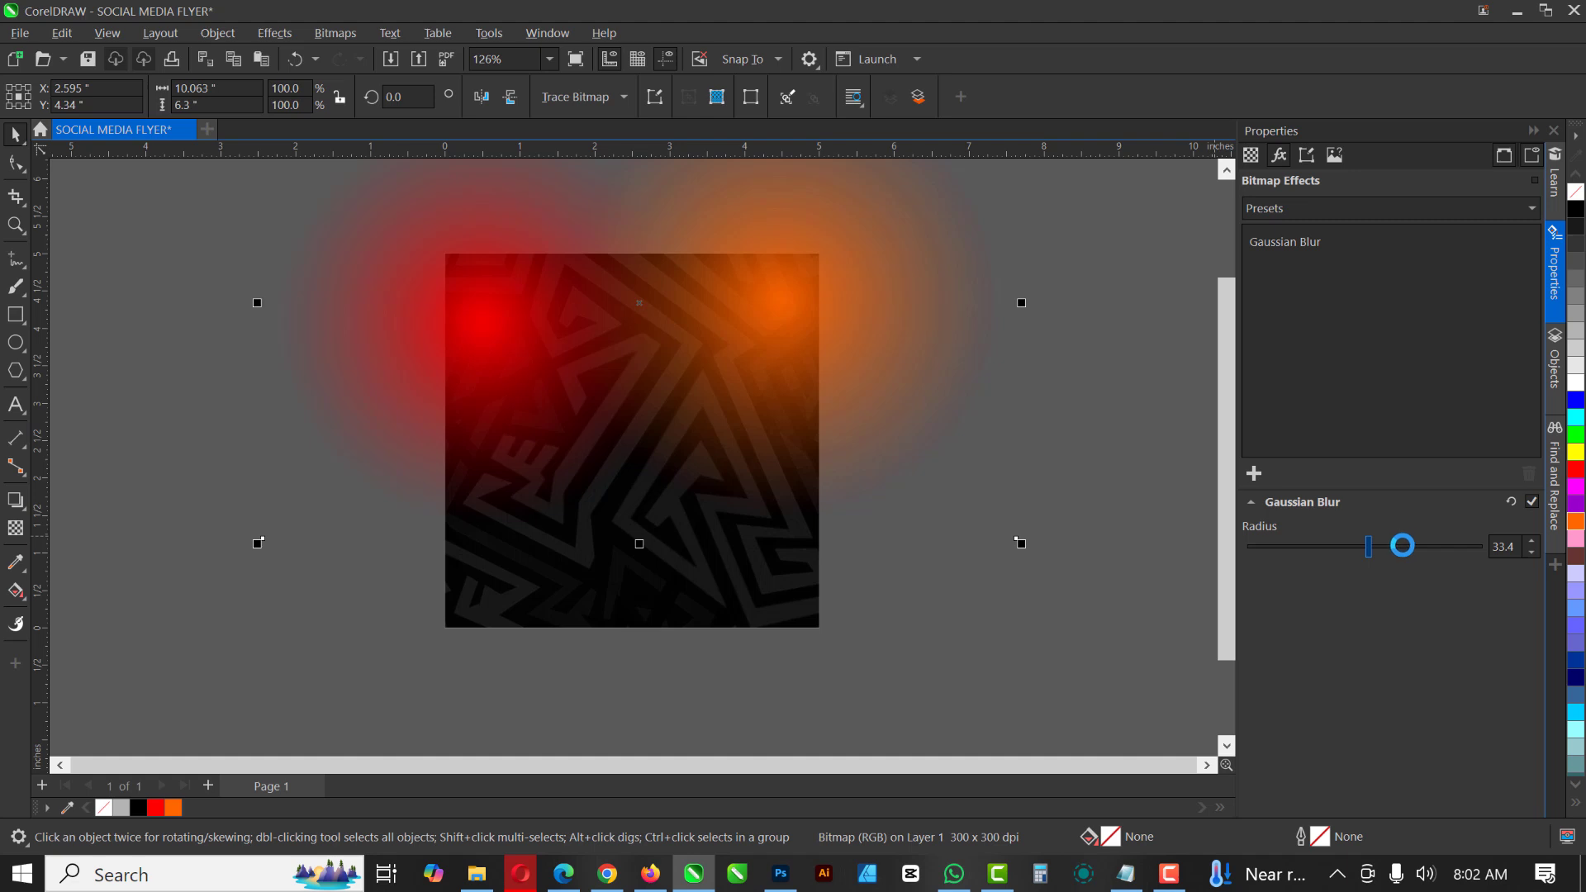
click(1393, 547)
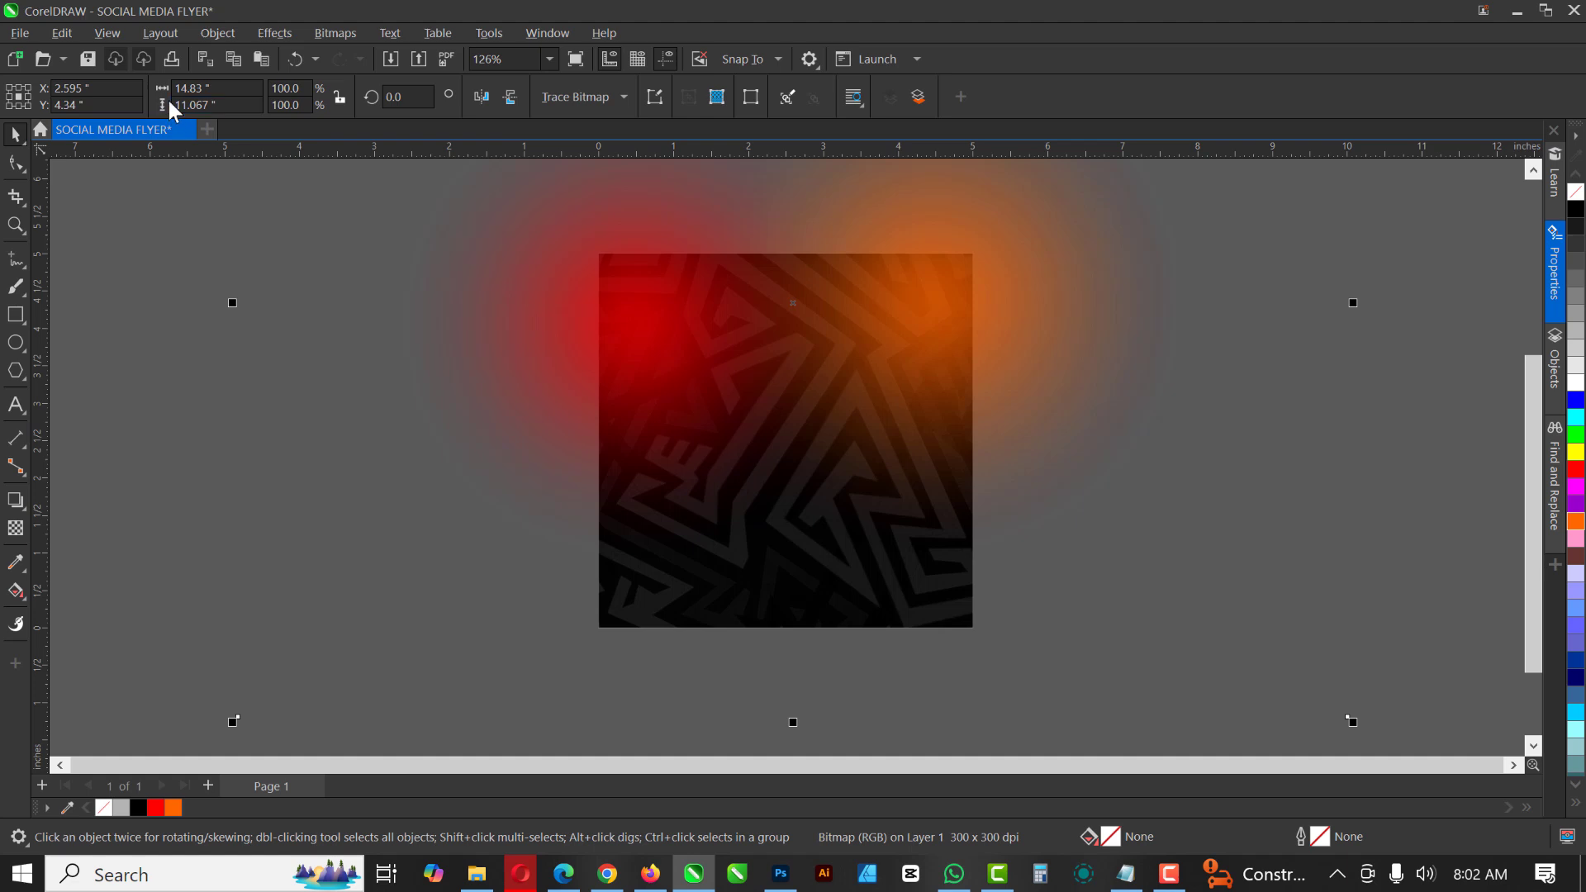
- Set the glow bitmap's transparency merge mode to Screen
click(17, 533)
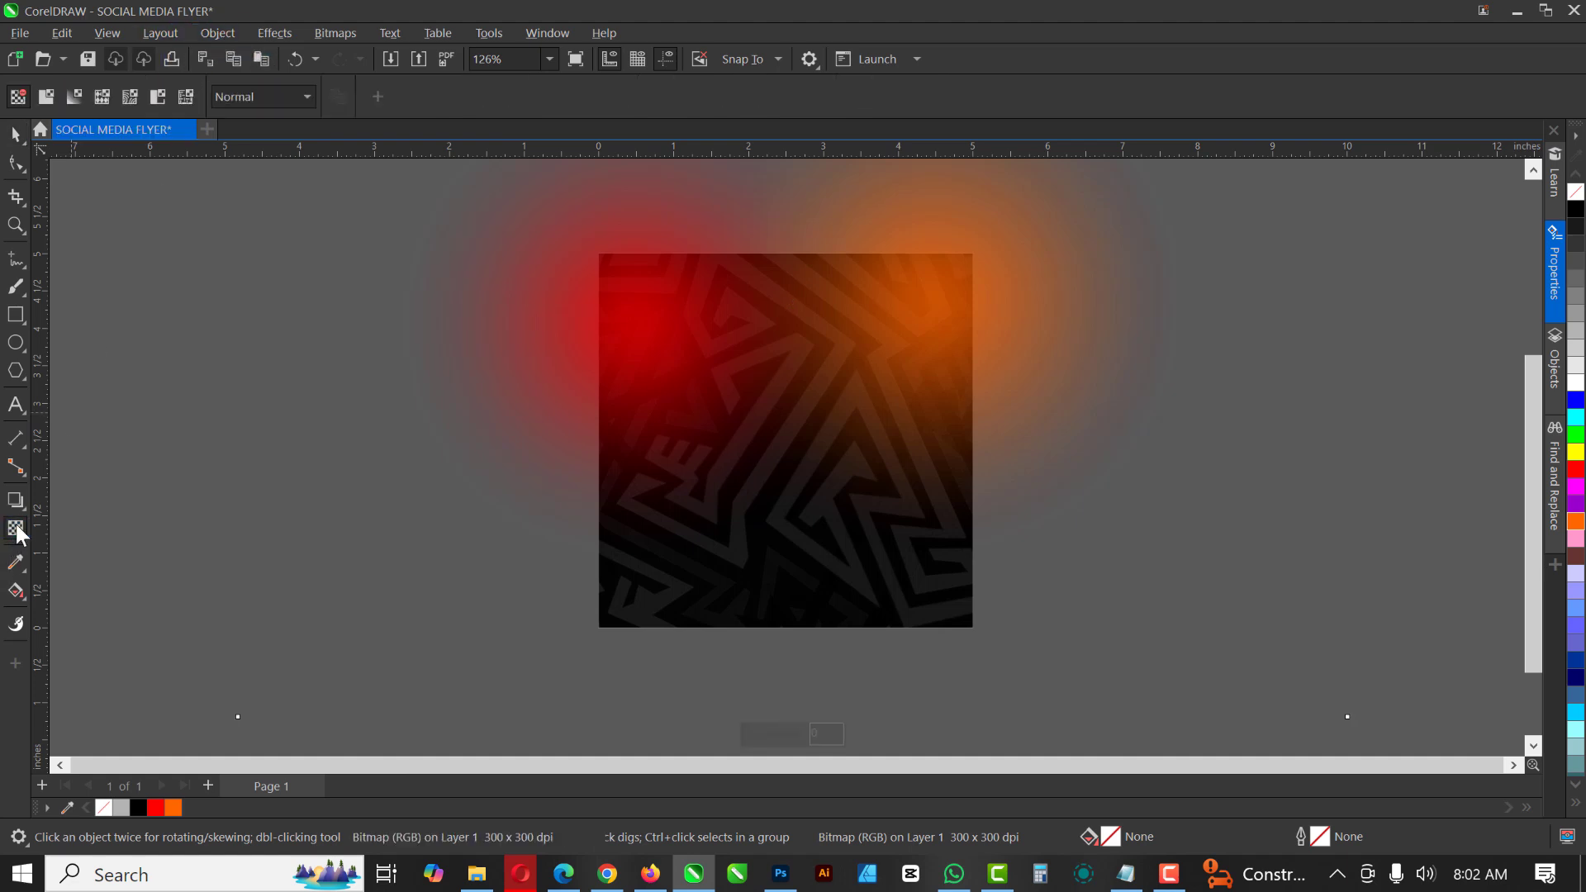
click(285, 97)
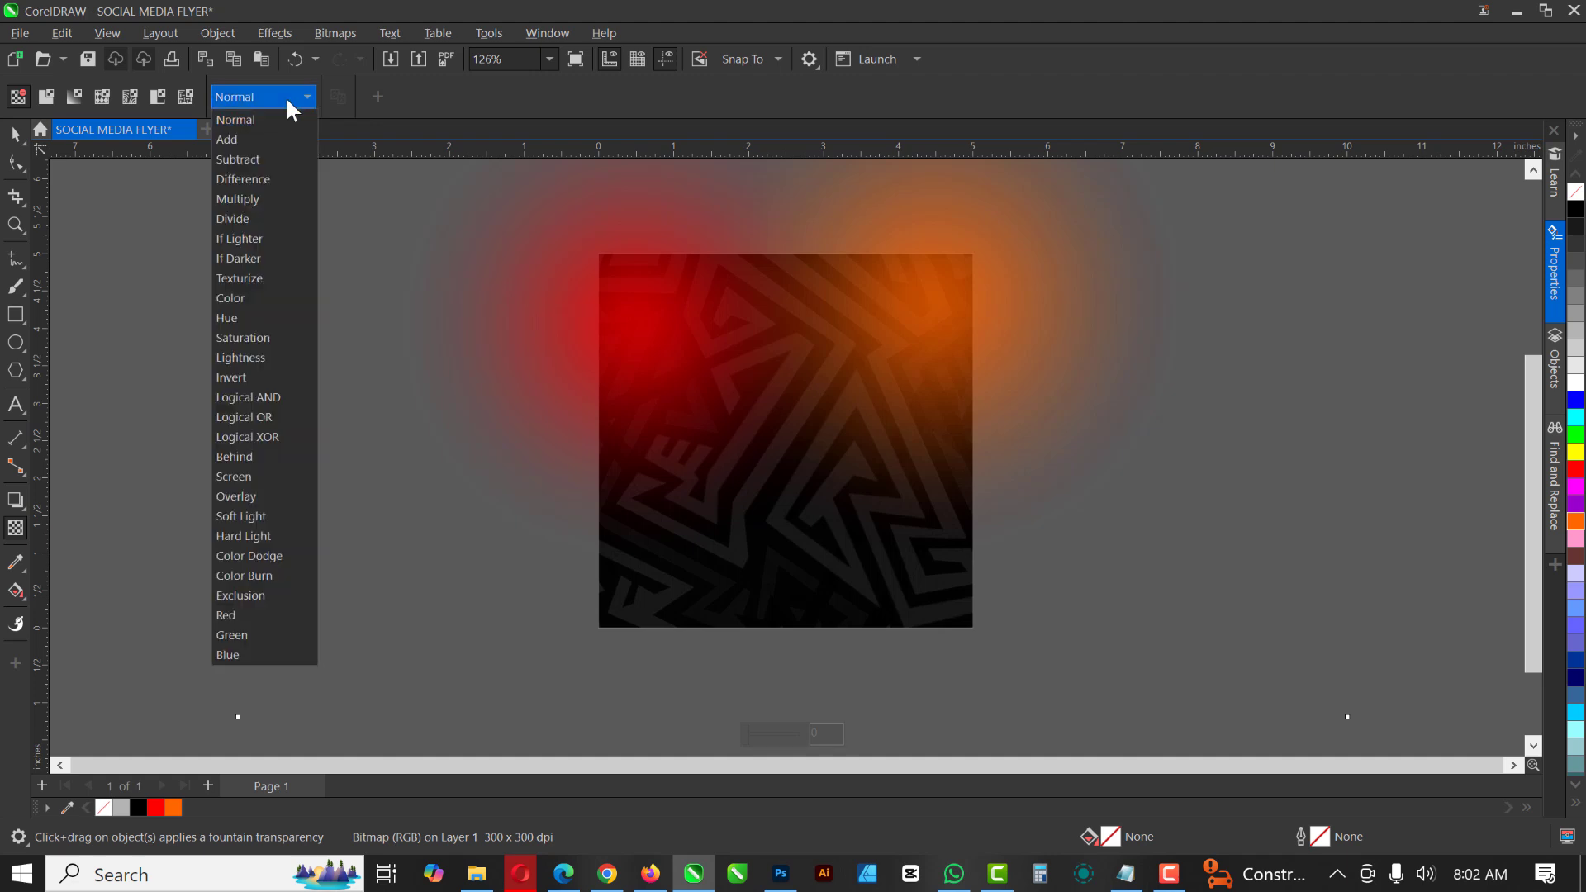
click(238, 476)
click(15, 133)
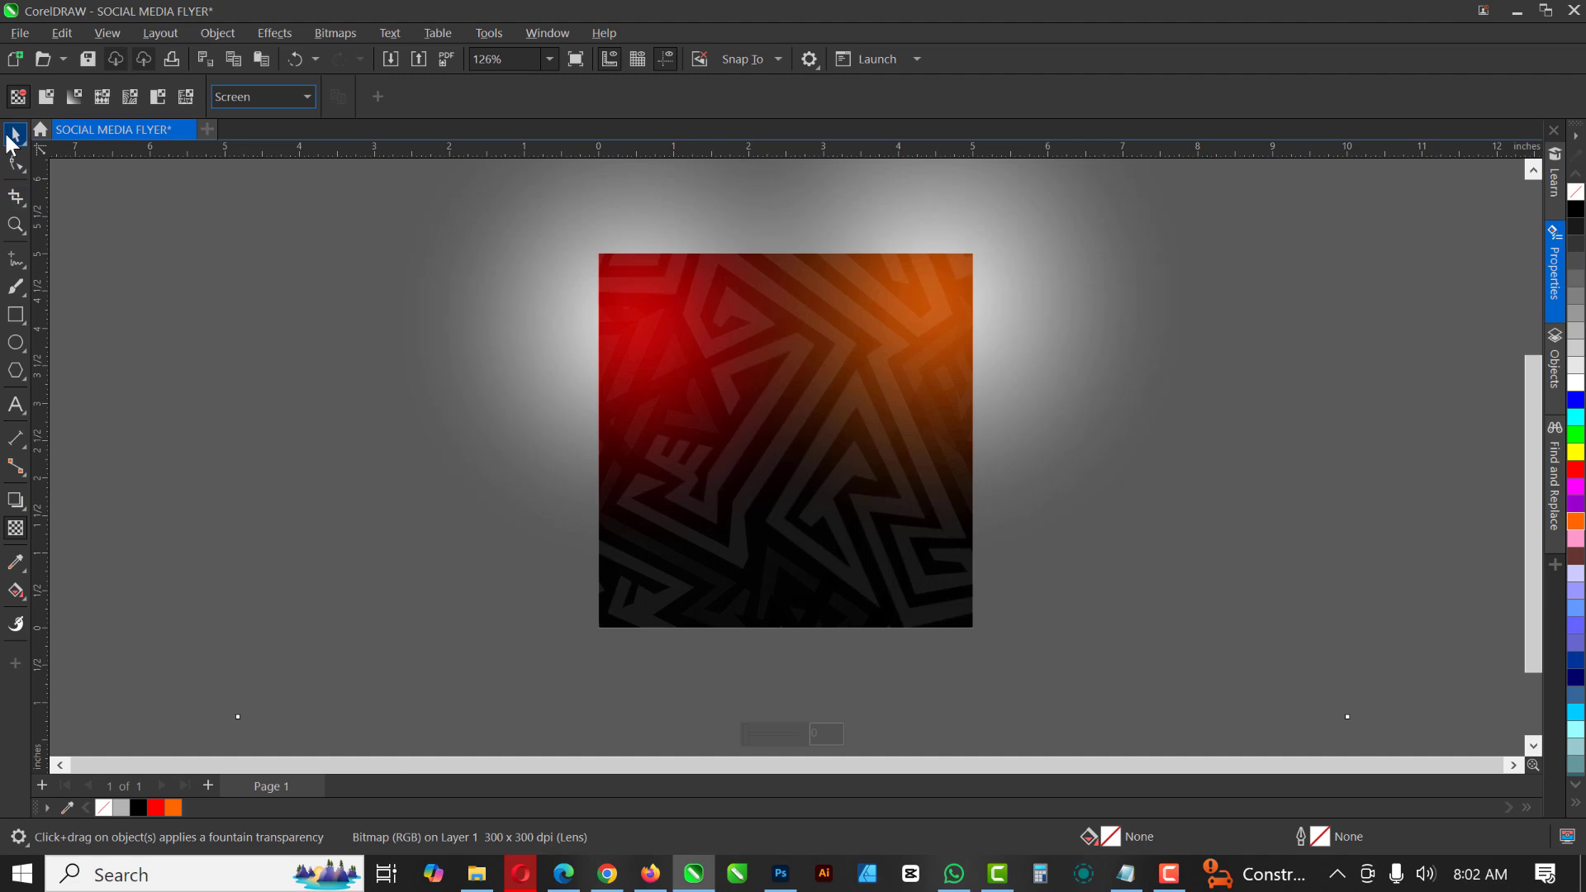
click(584, 292)
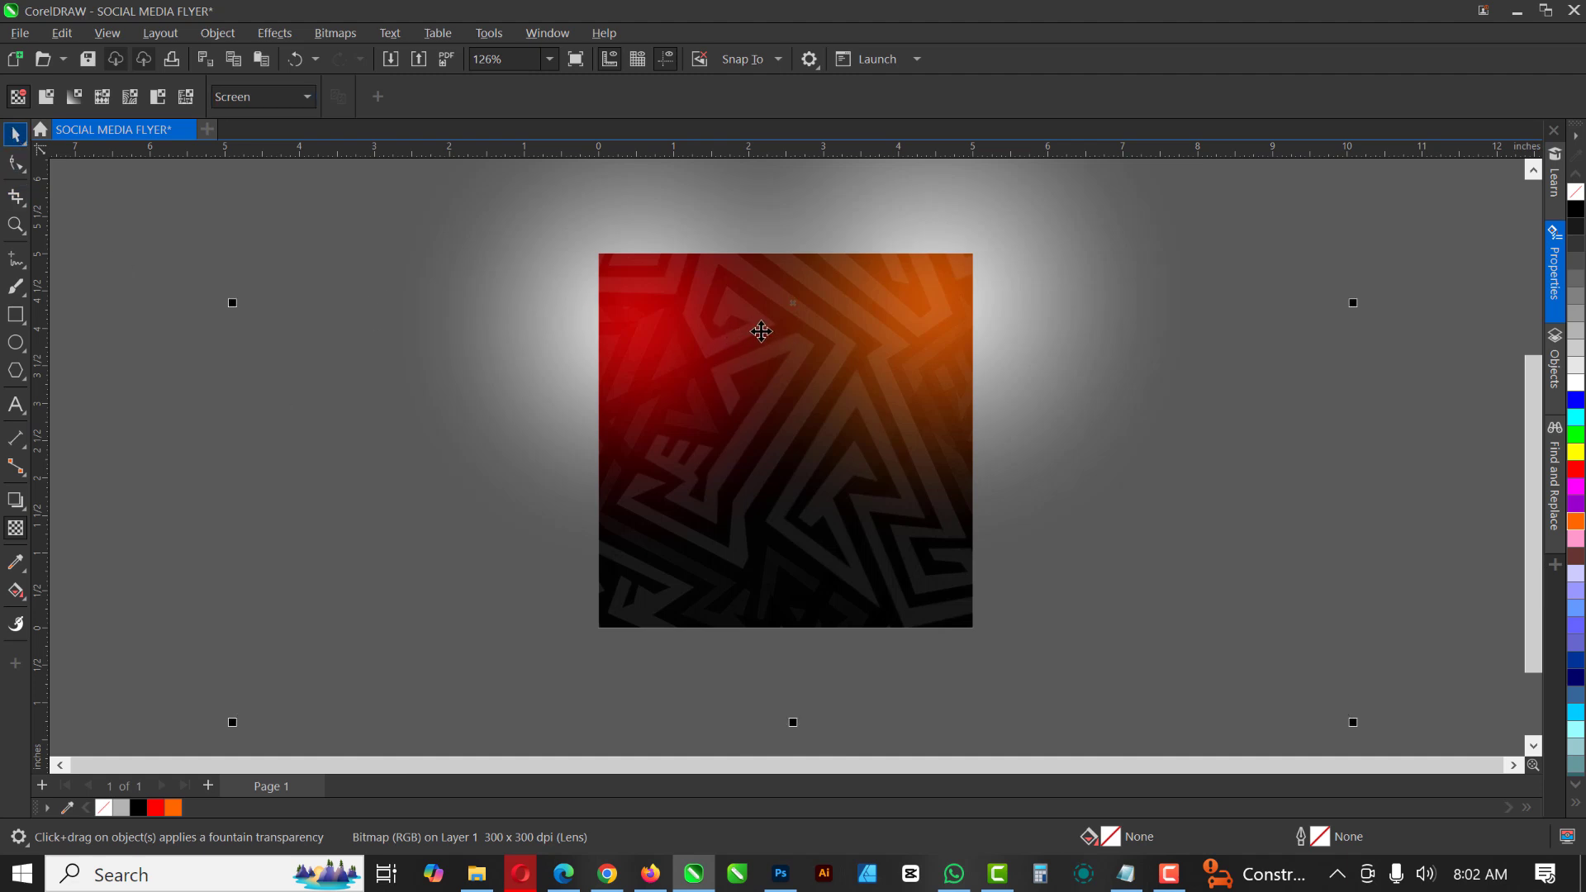
- Cut the glow bitmap and paste it into the background square's PowerClip, positioned over the square's upper half
scroll(761, 339, down, 5)
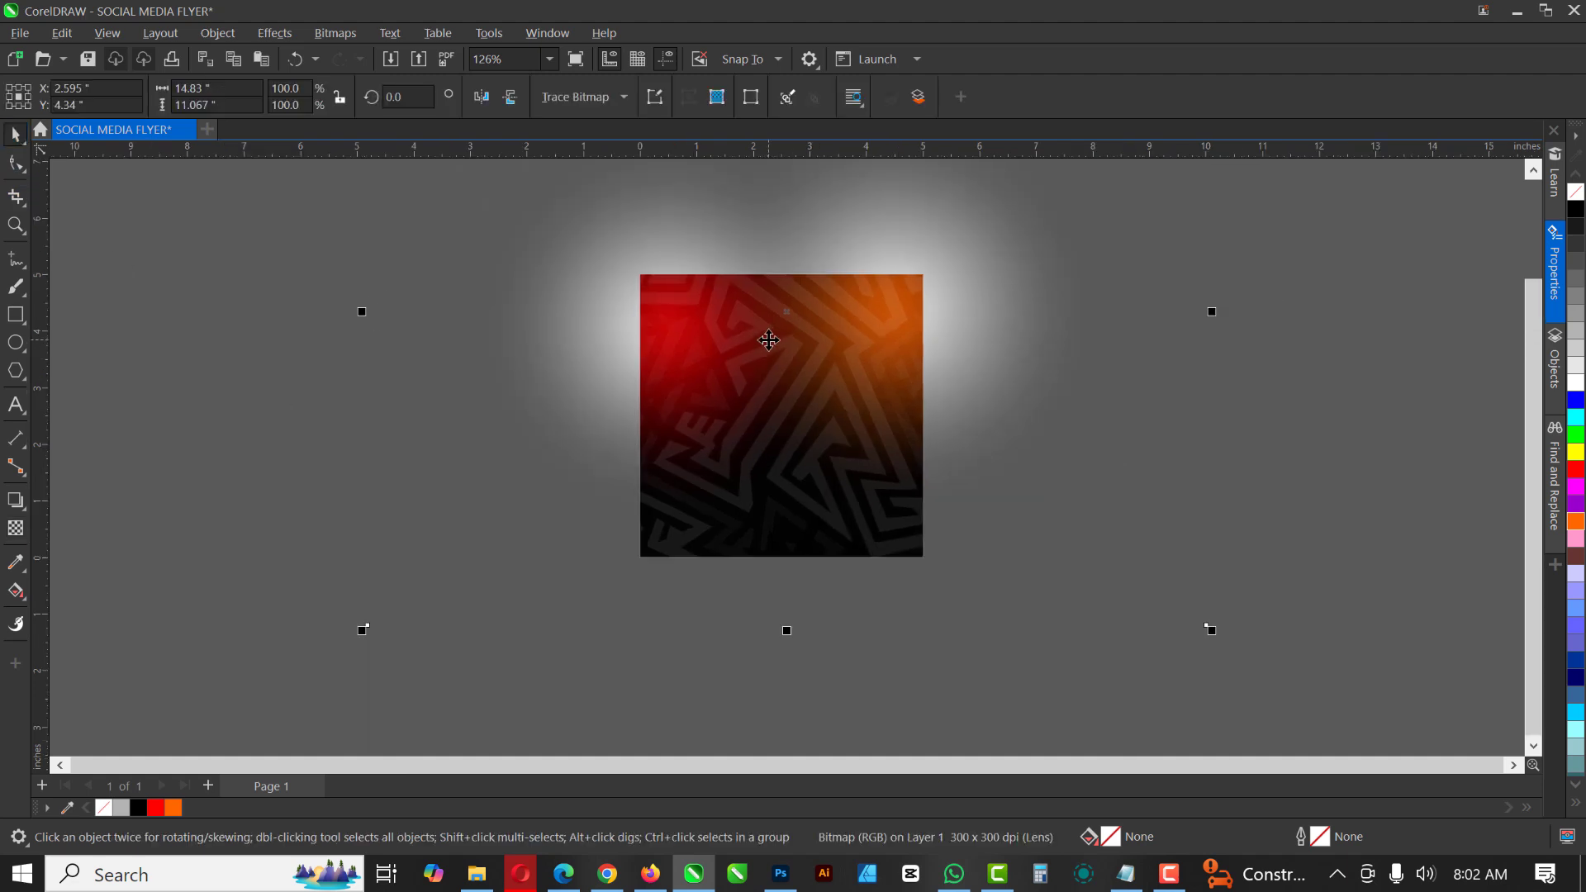
drag(771, 325, 1132, 314)
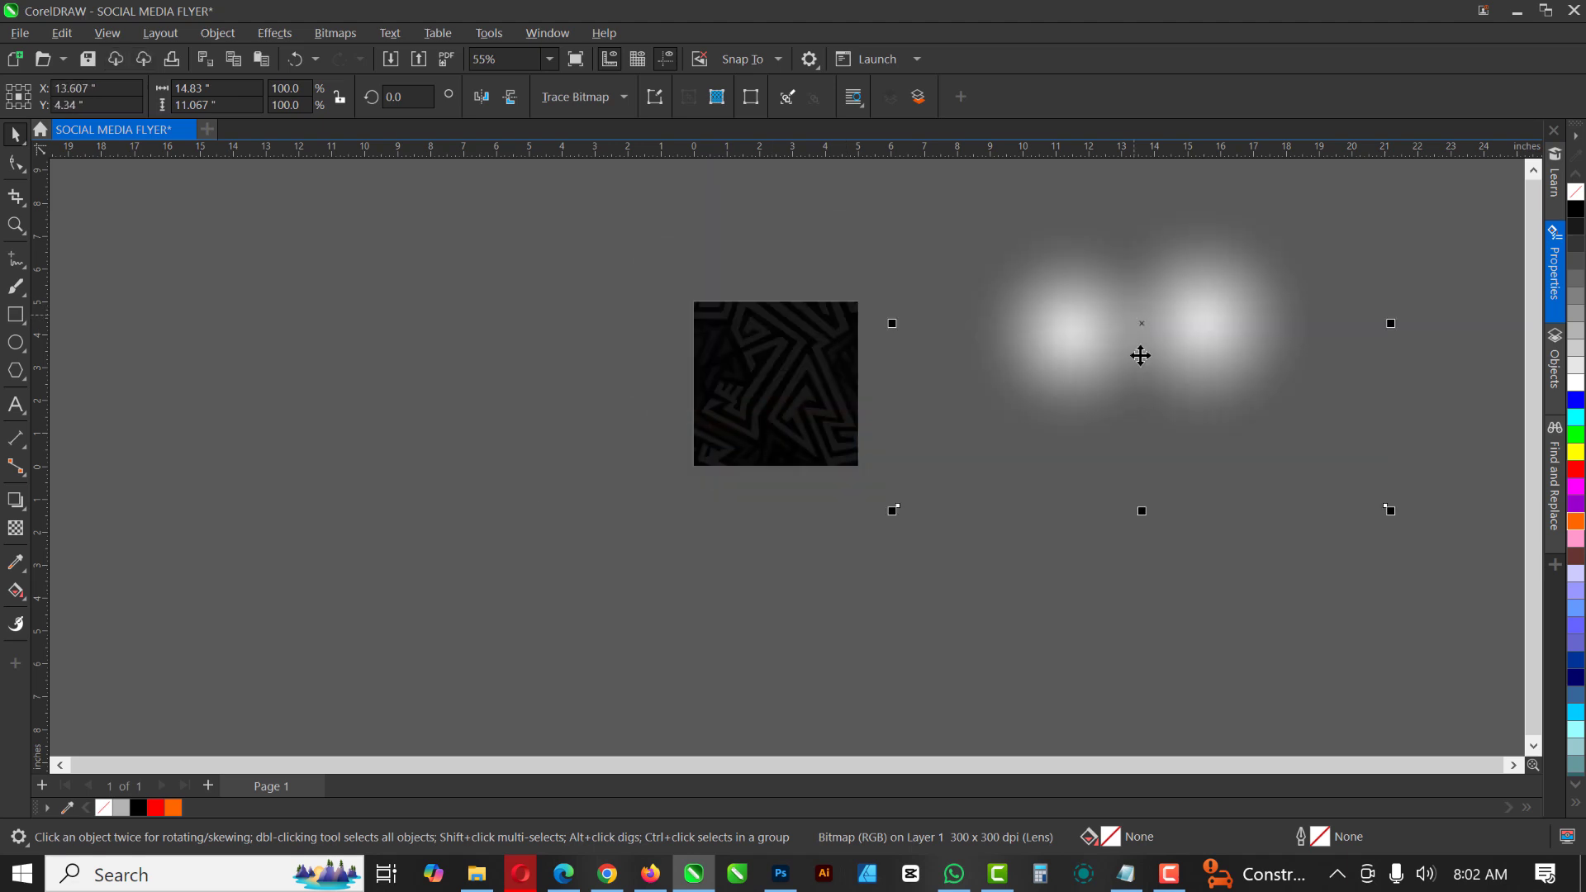
key(Delete)
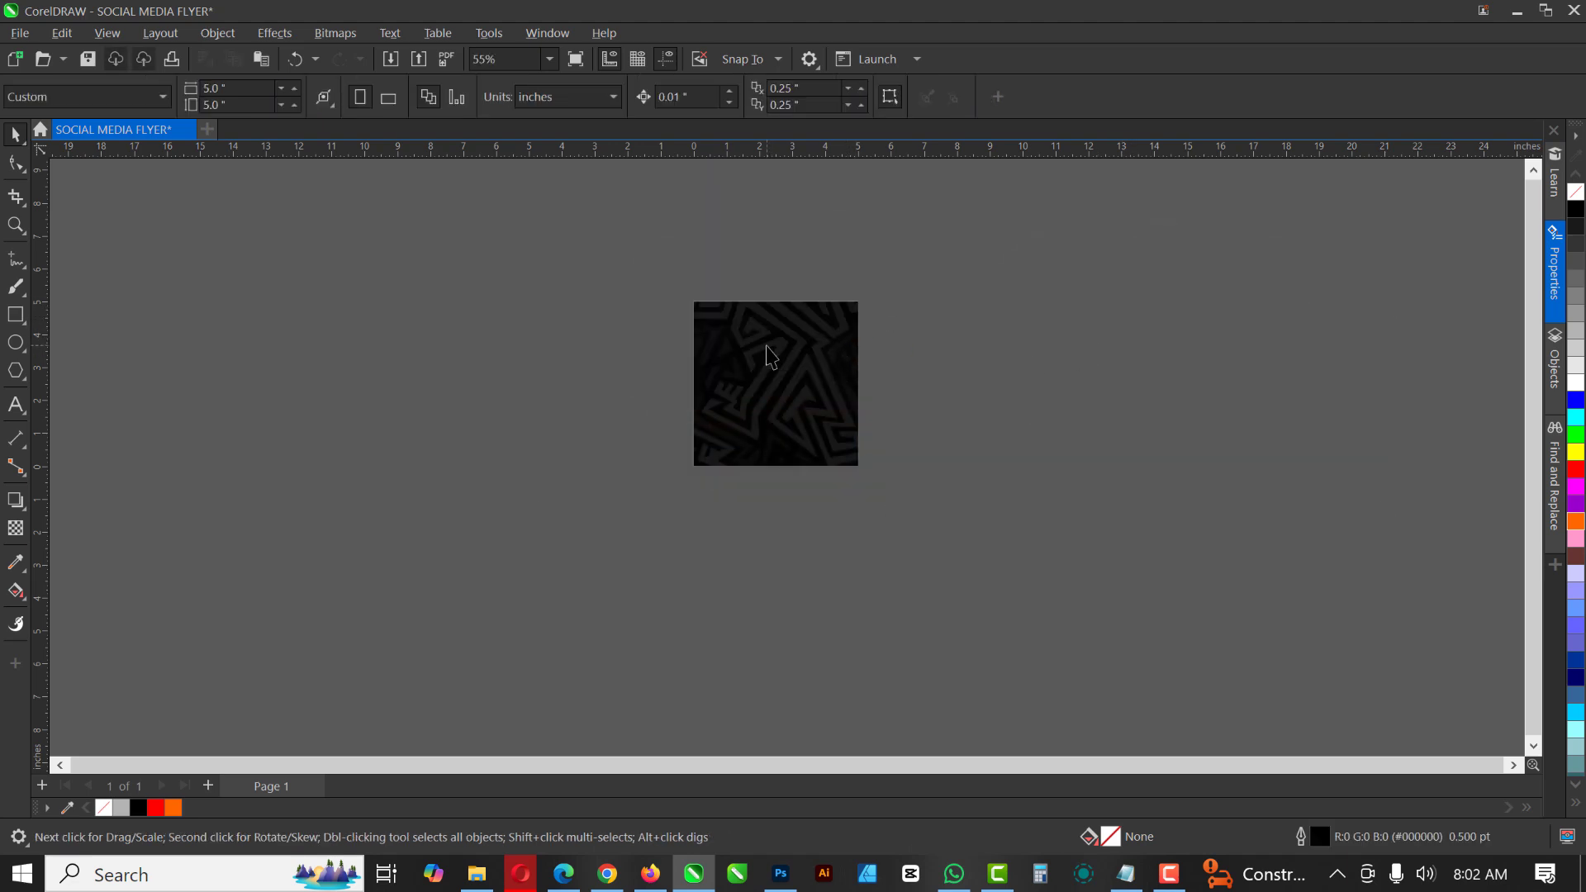
double_click(764, 343)
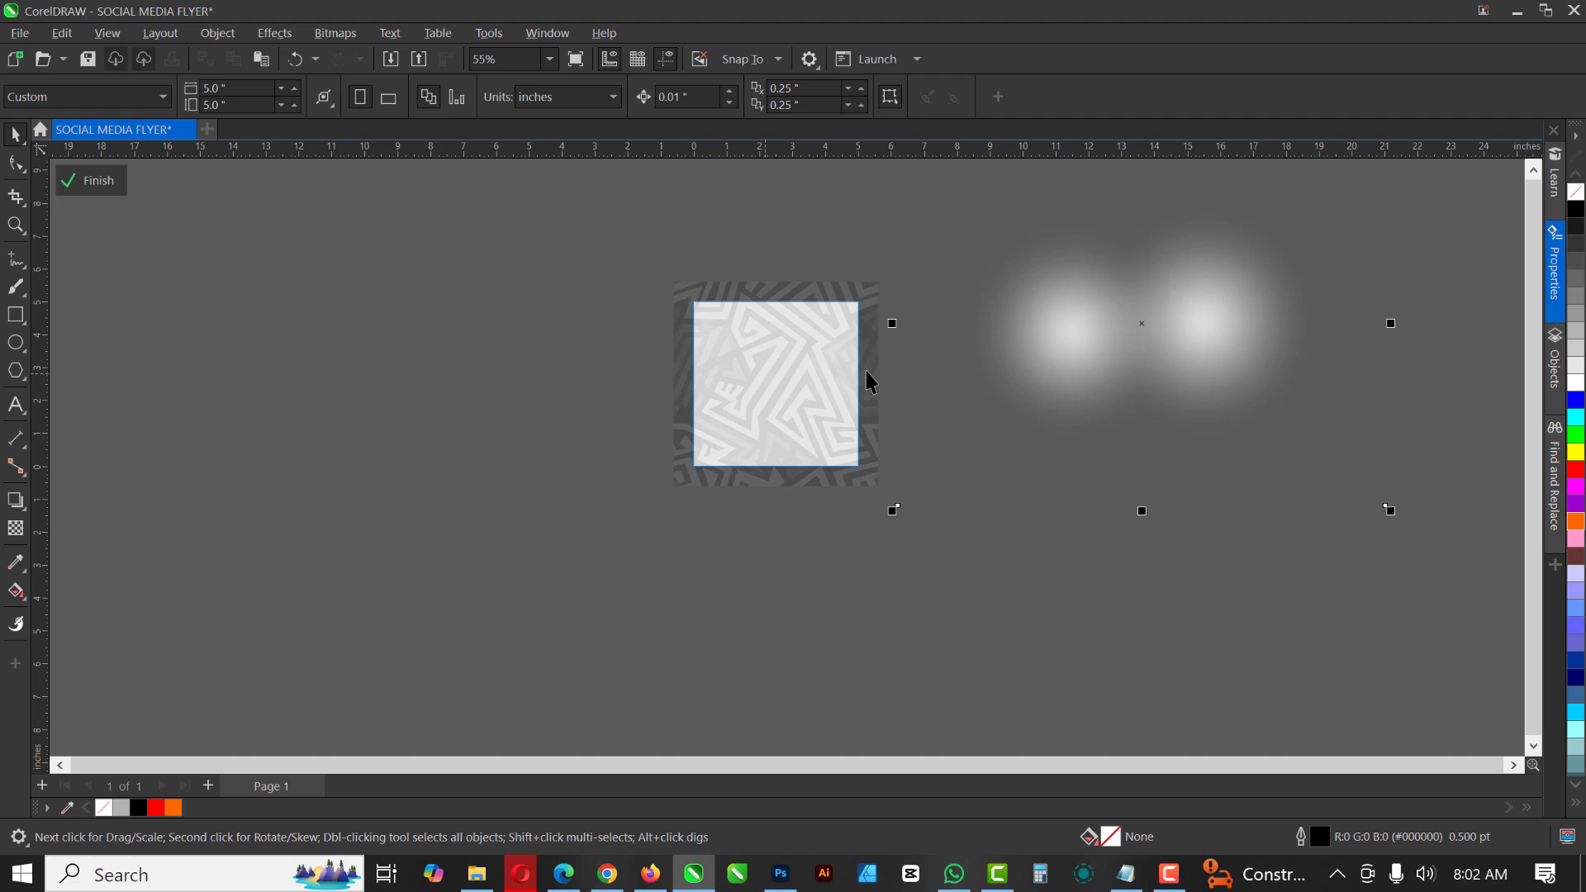
drag(1156, 326, 816, 336)
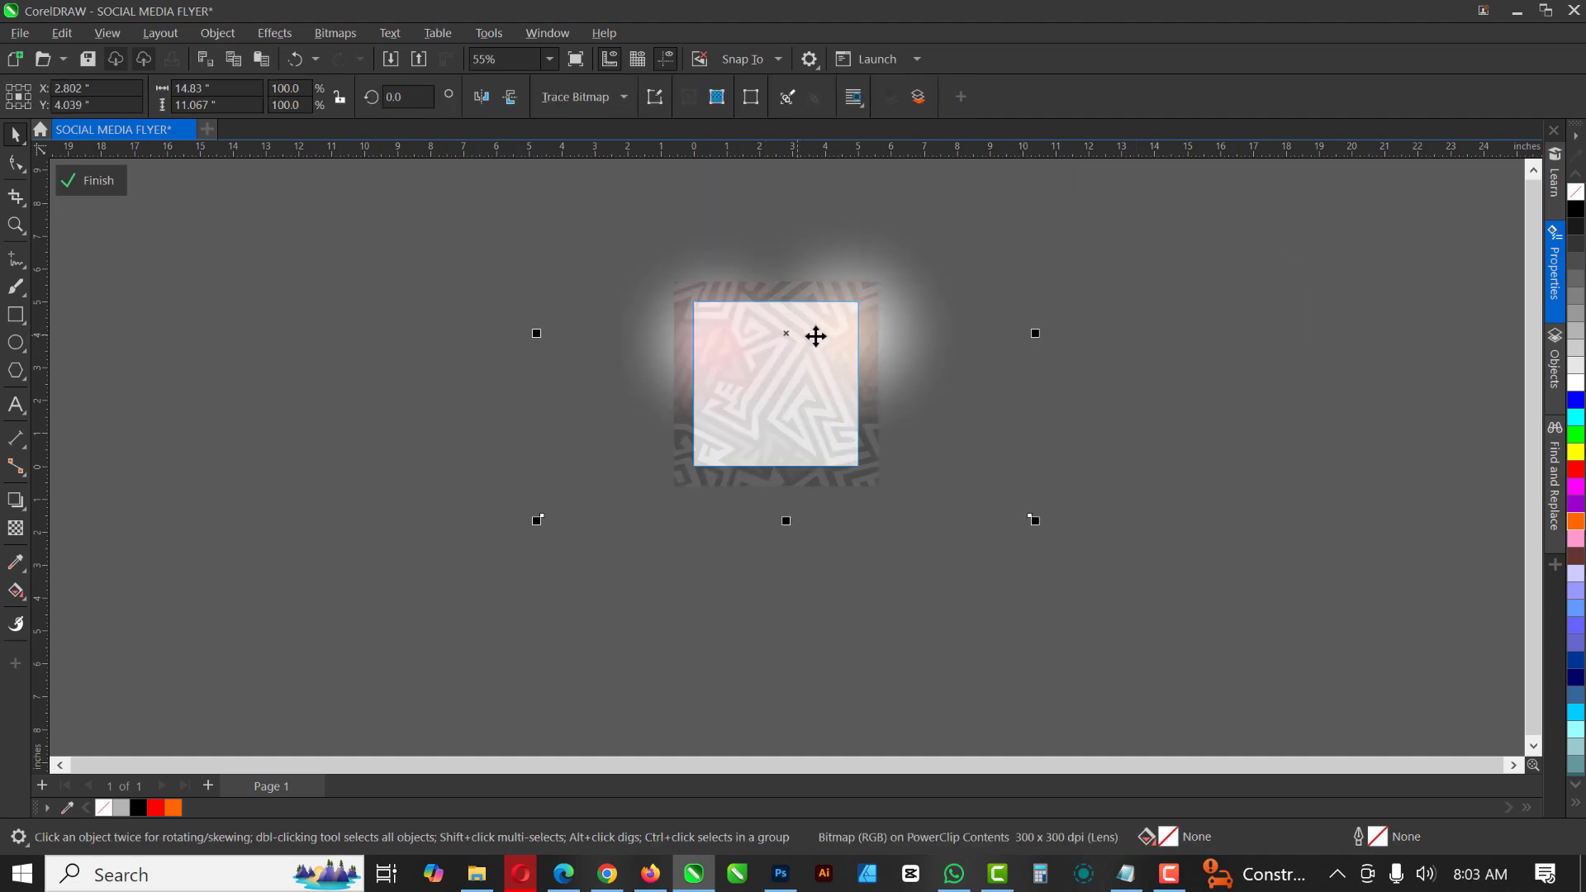
click(104, 180)
click(617, 496)
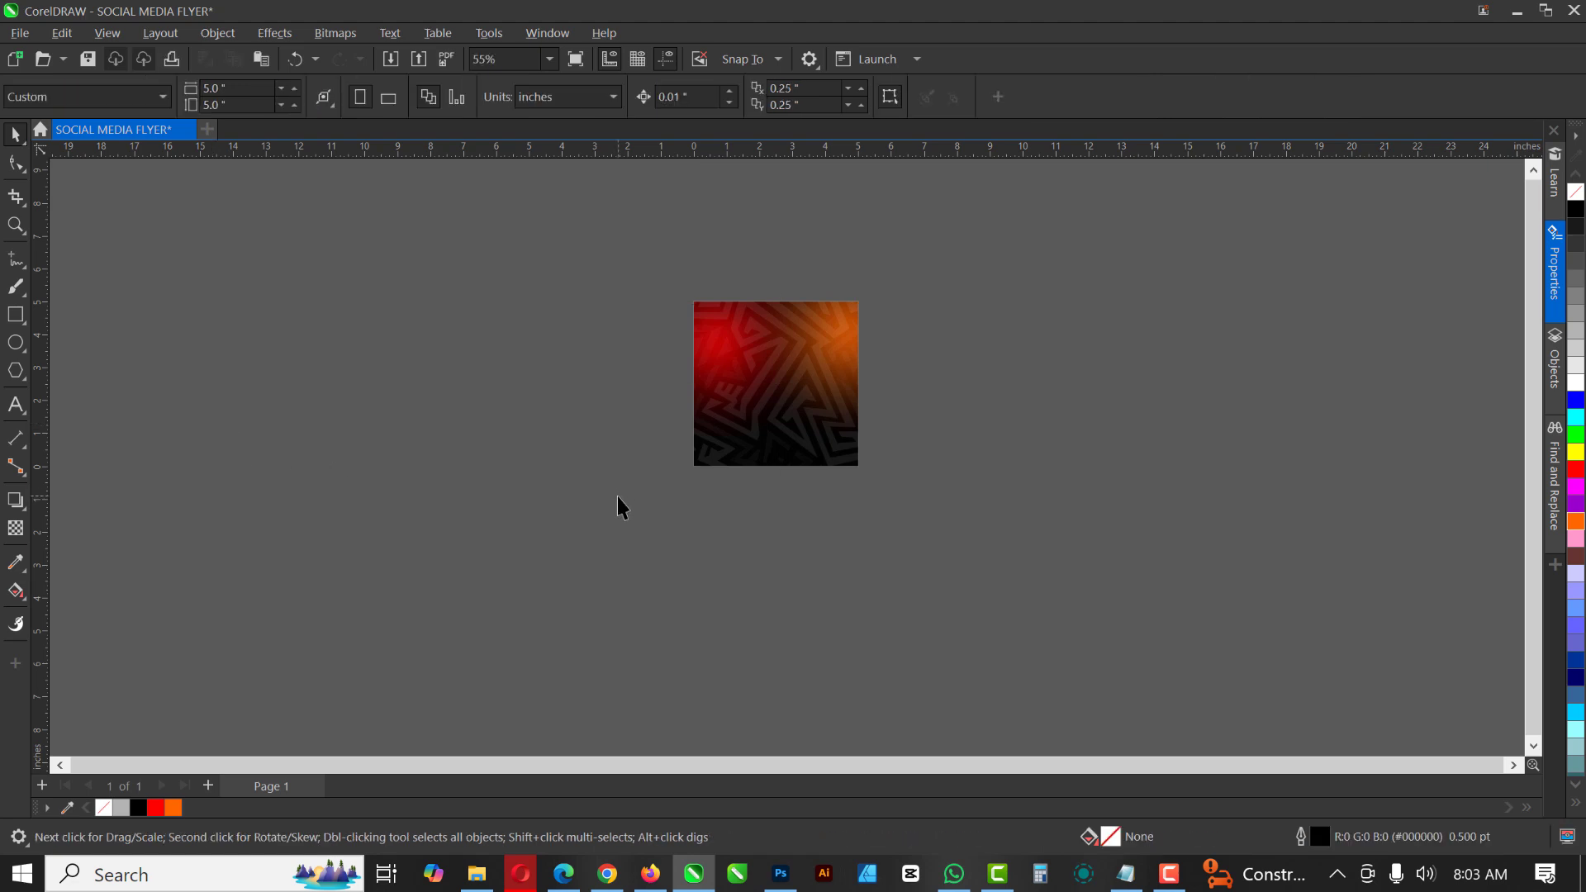
- Open the background square's PowerClip contents for editing and move the glow bitmap aside, clear of the pattern
key(shift+F4)
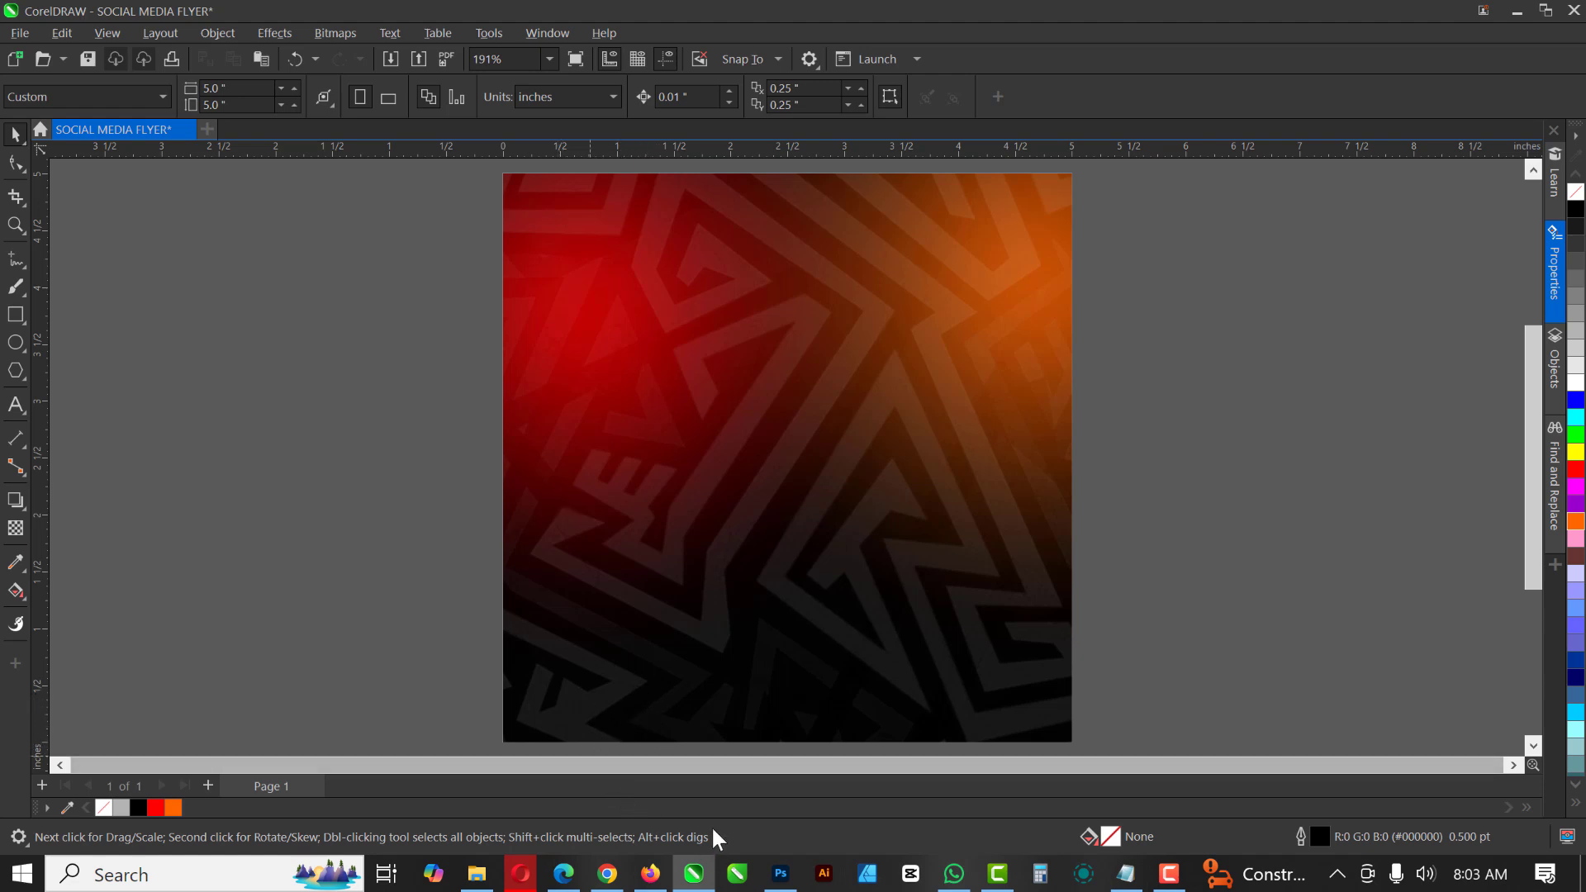
double_click(696, 632)
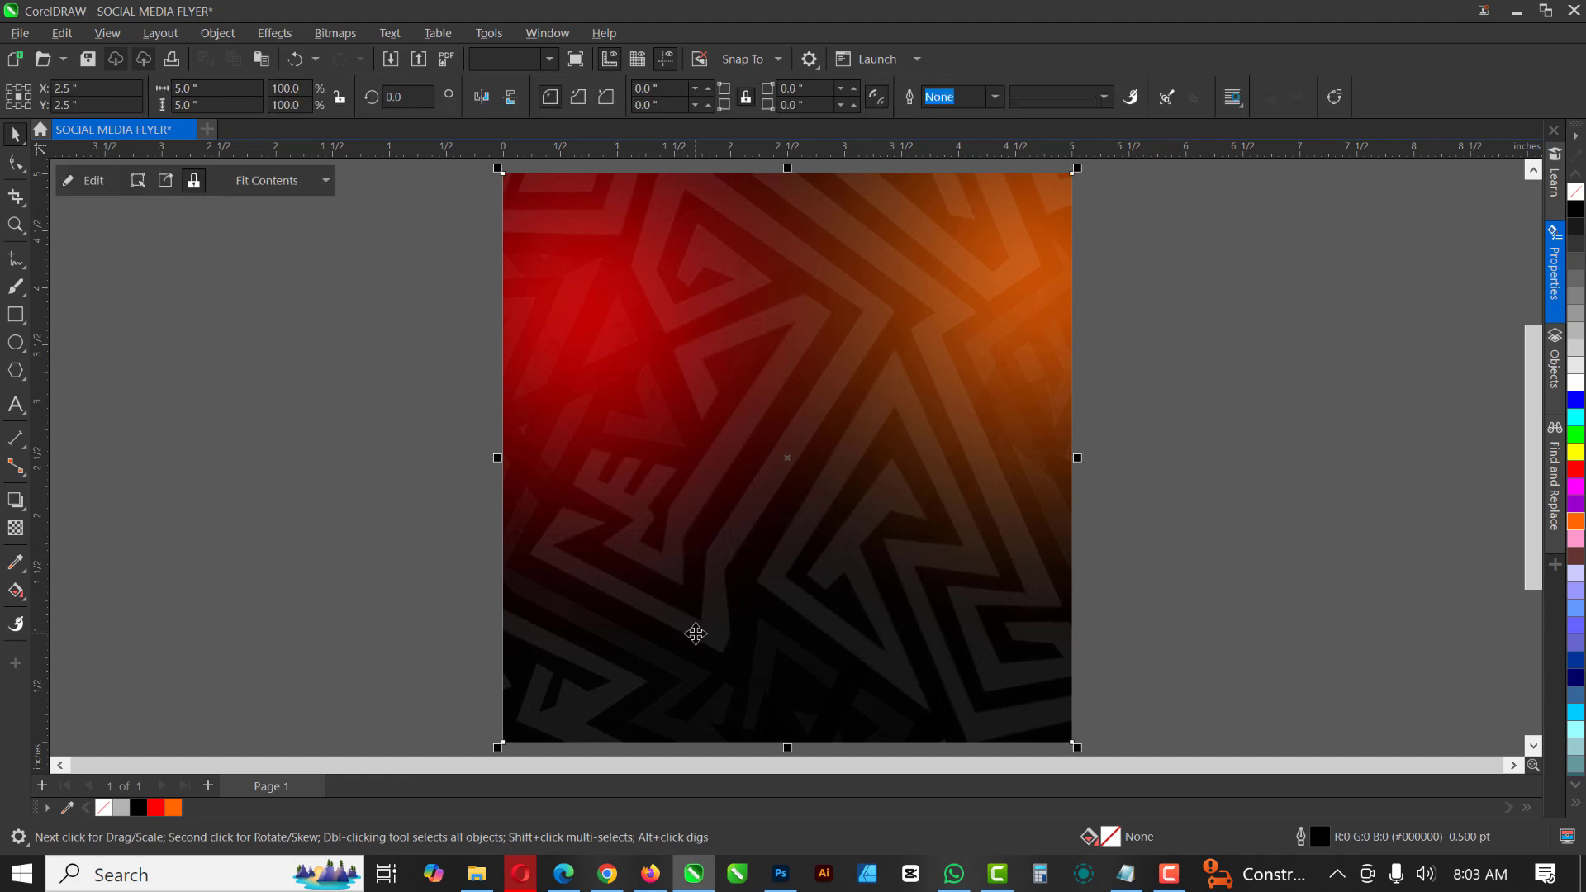
scroll(678, 519, down, 4)
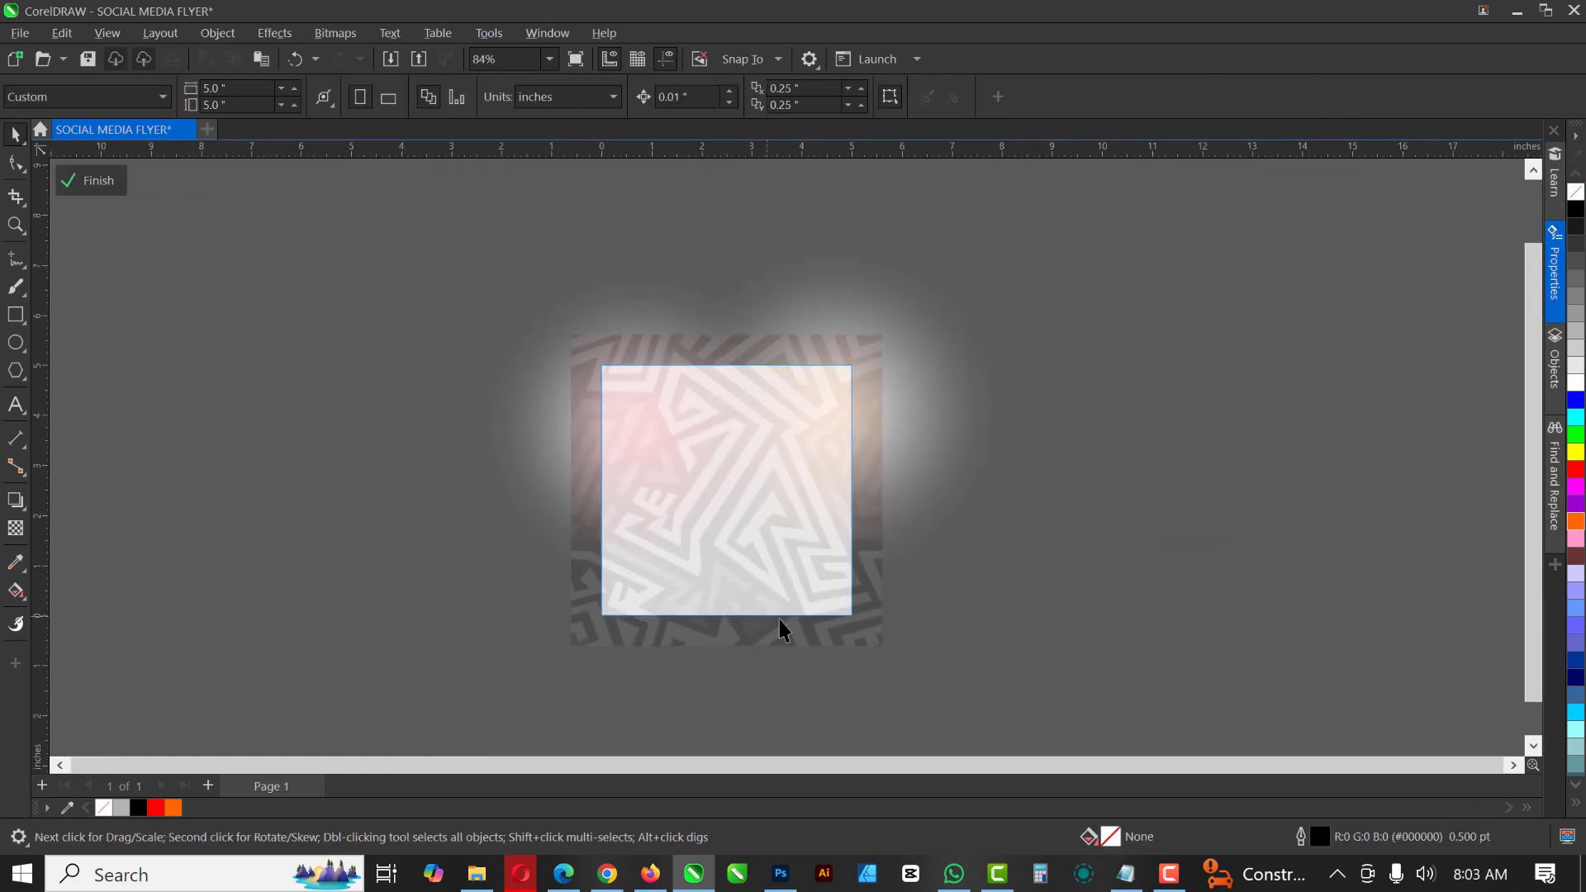
click(808, 637)
drag(772, 499, 1014, 380)
- Set the geometric pattern bitmap's uniform transparency to 93
click(582, 453)
click(15, 529)
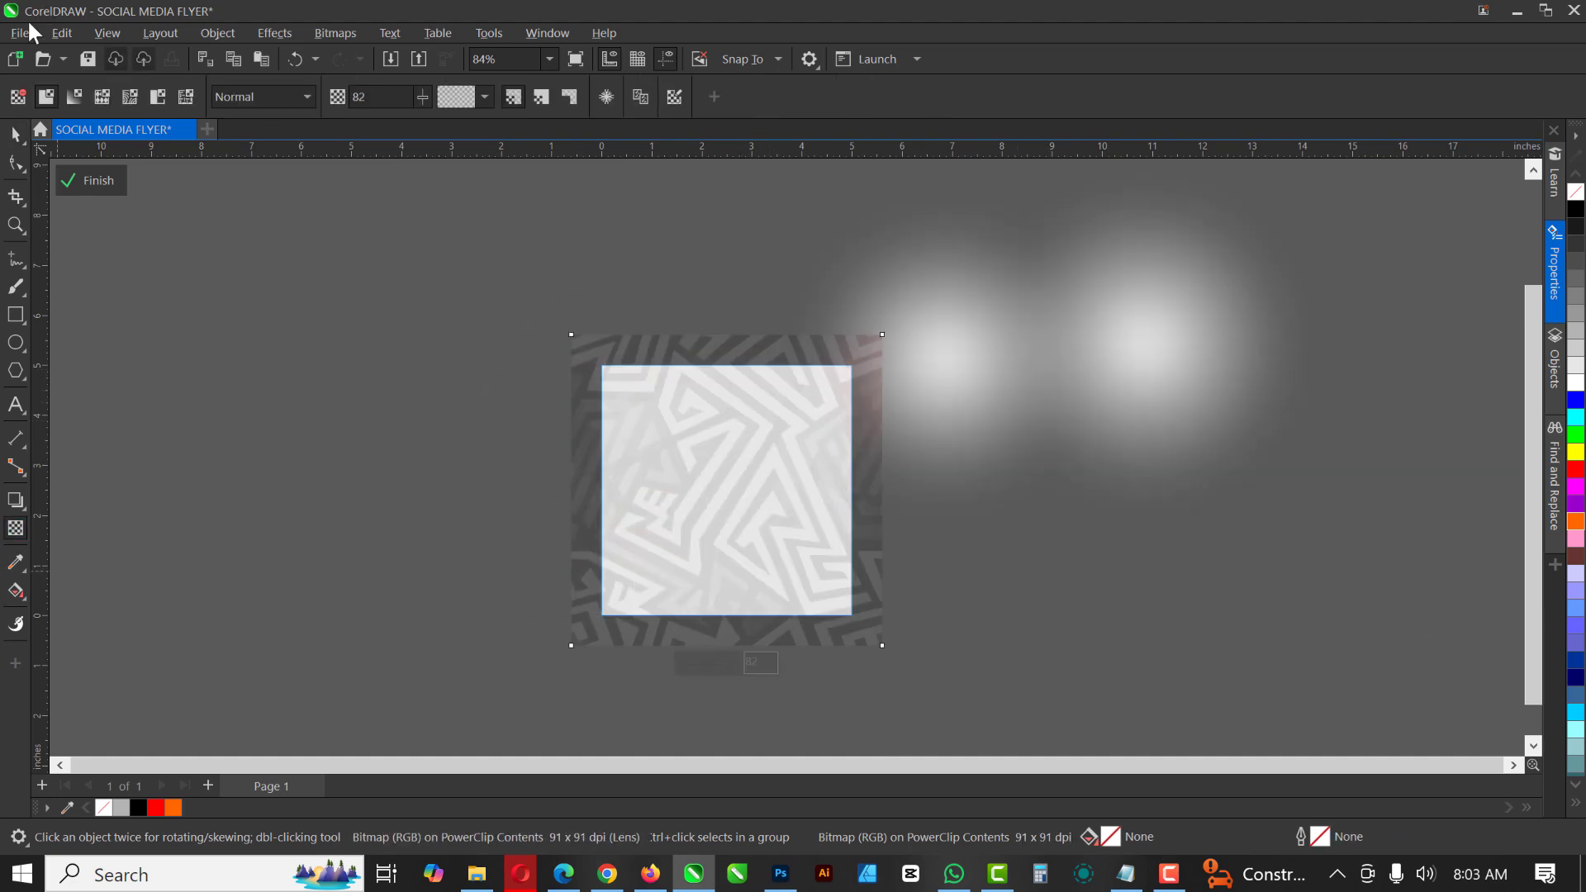
click(424, 96)
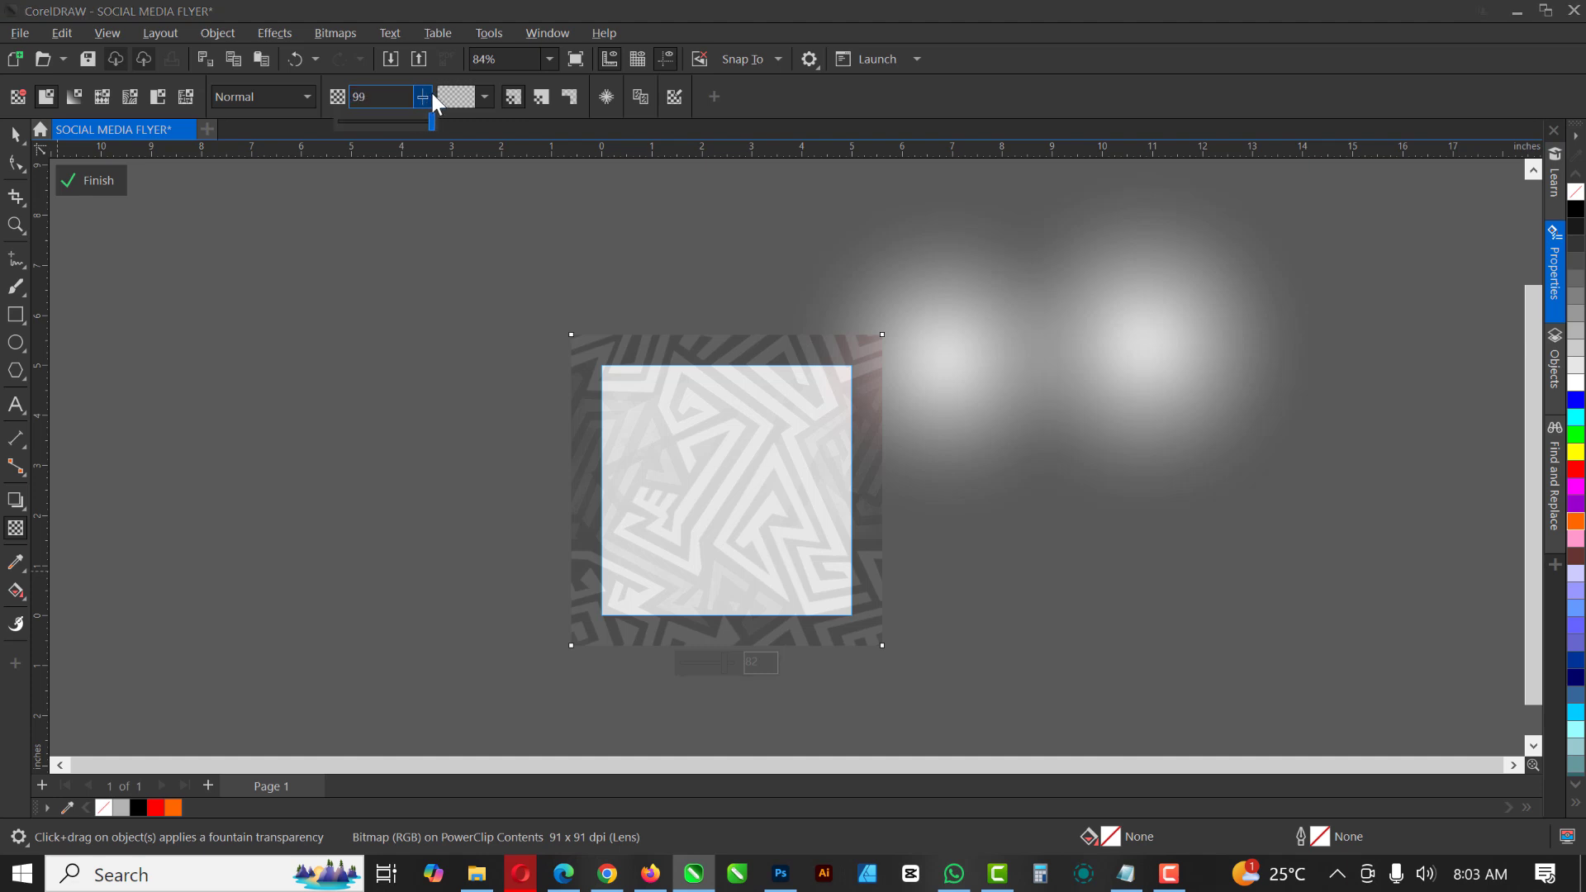
drag(426, 91, 414, 121)
click(16, 134)
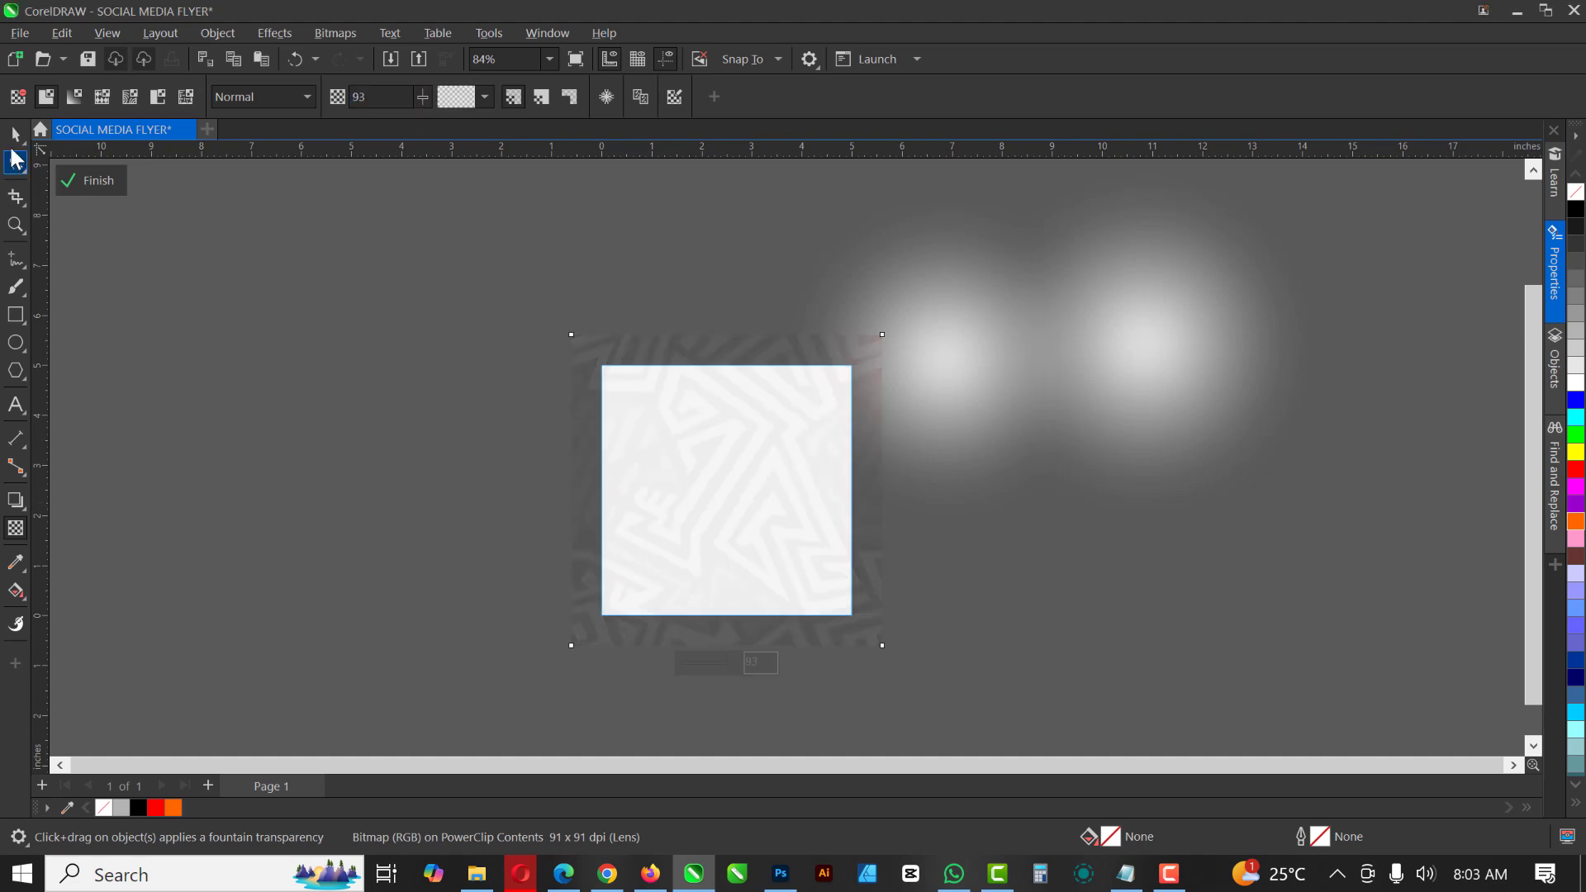
- Move the glow bitmap back over the square's upper half and finish editing the PowerClip
click(1089, 339)
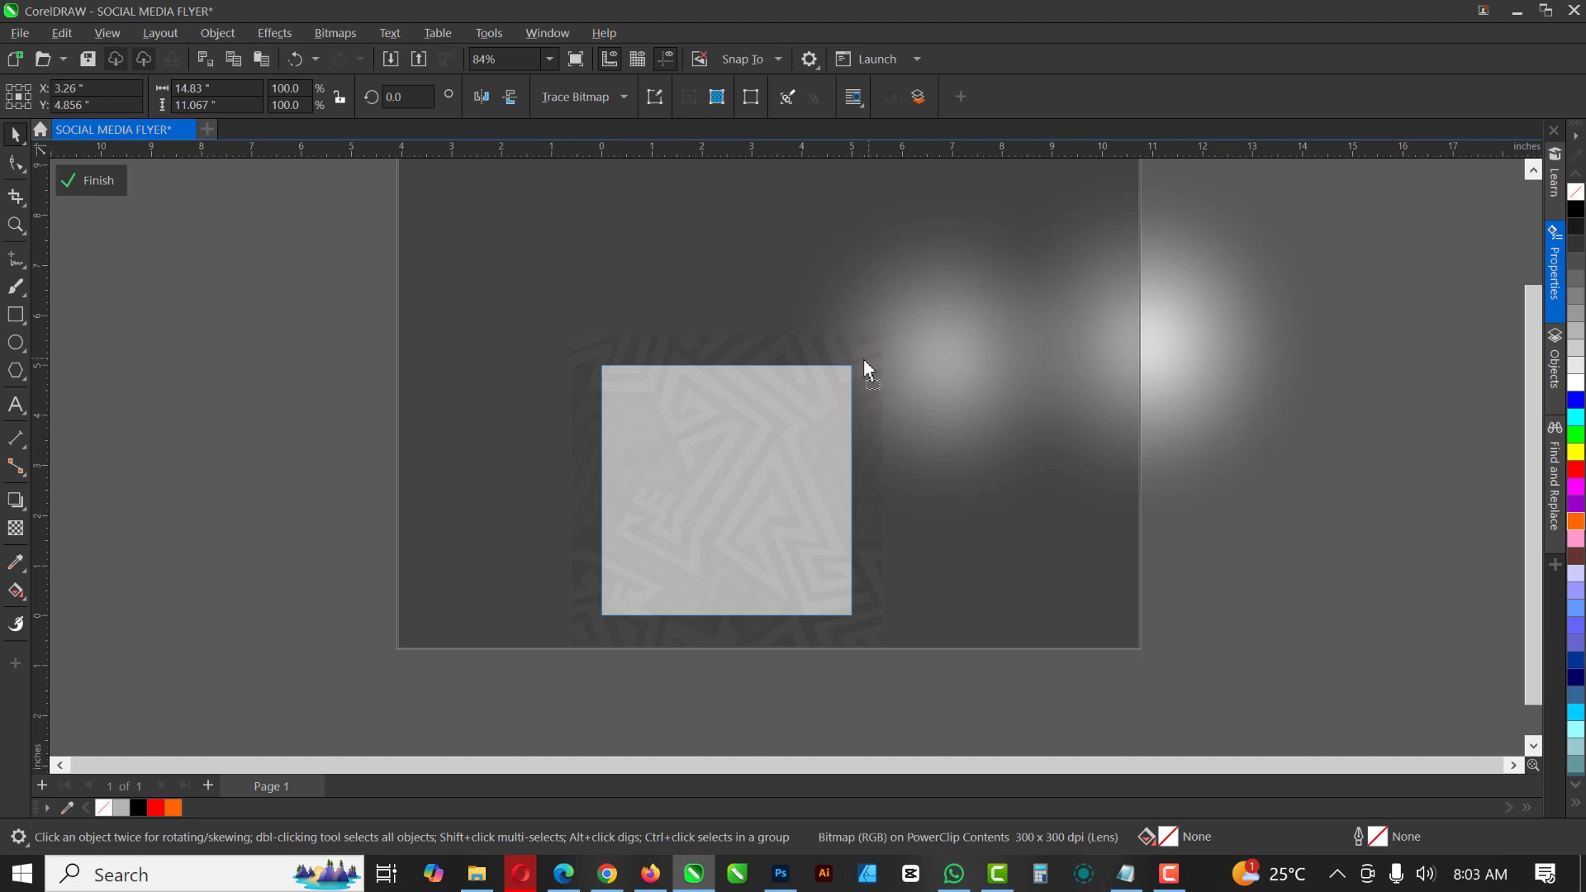
drag(875, 347, 869, 398)
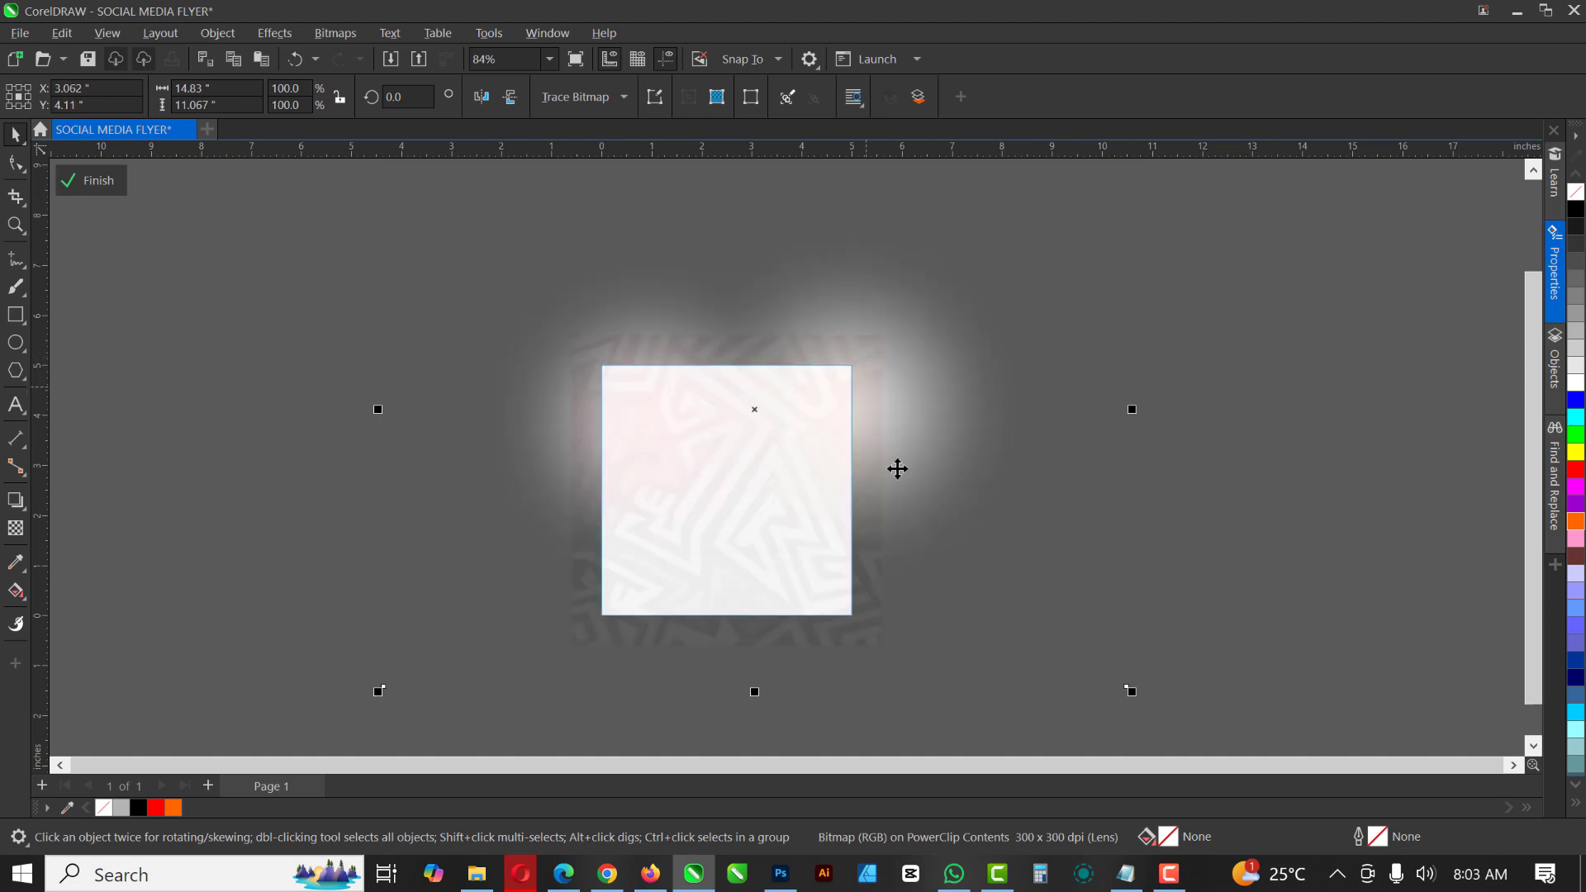
click(83, 181)
click(265, 518)
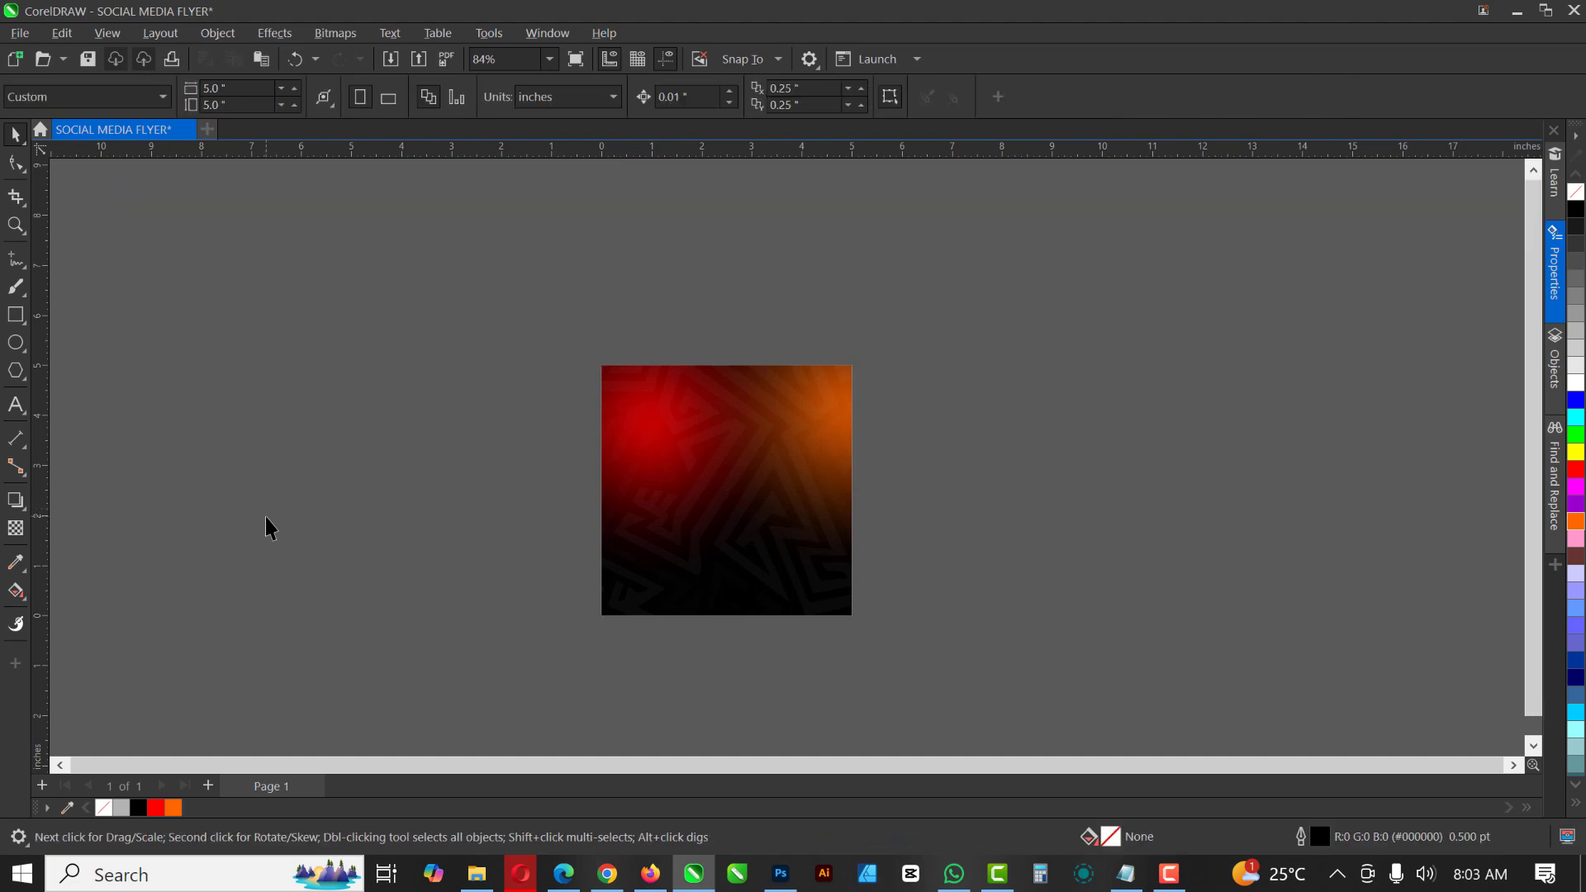
key(shift+F4)
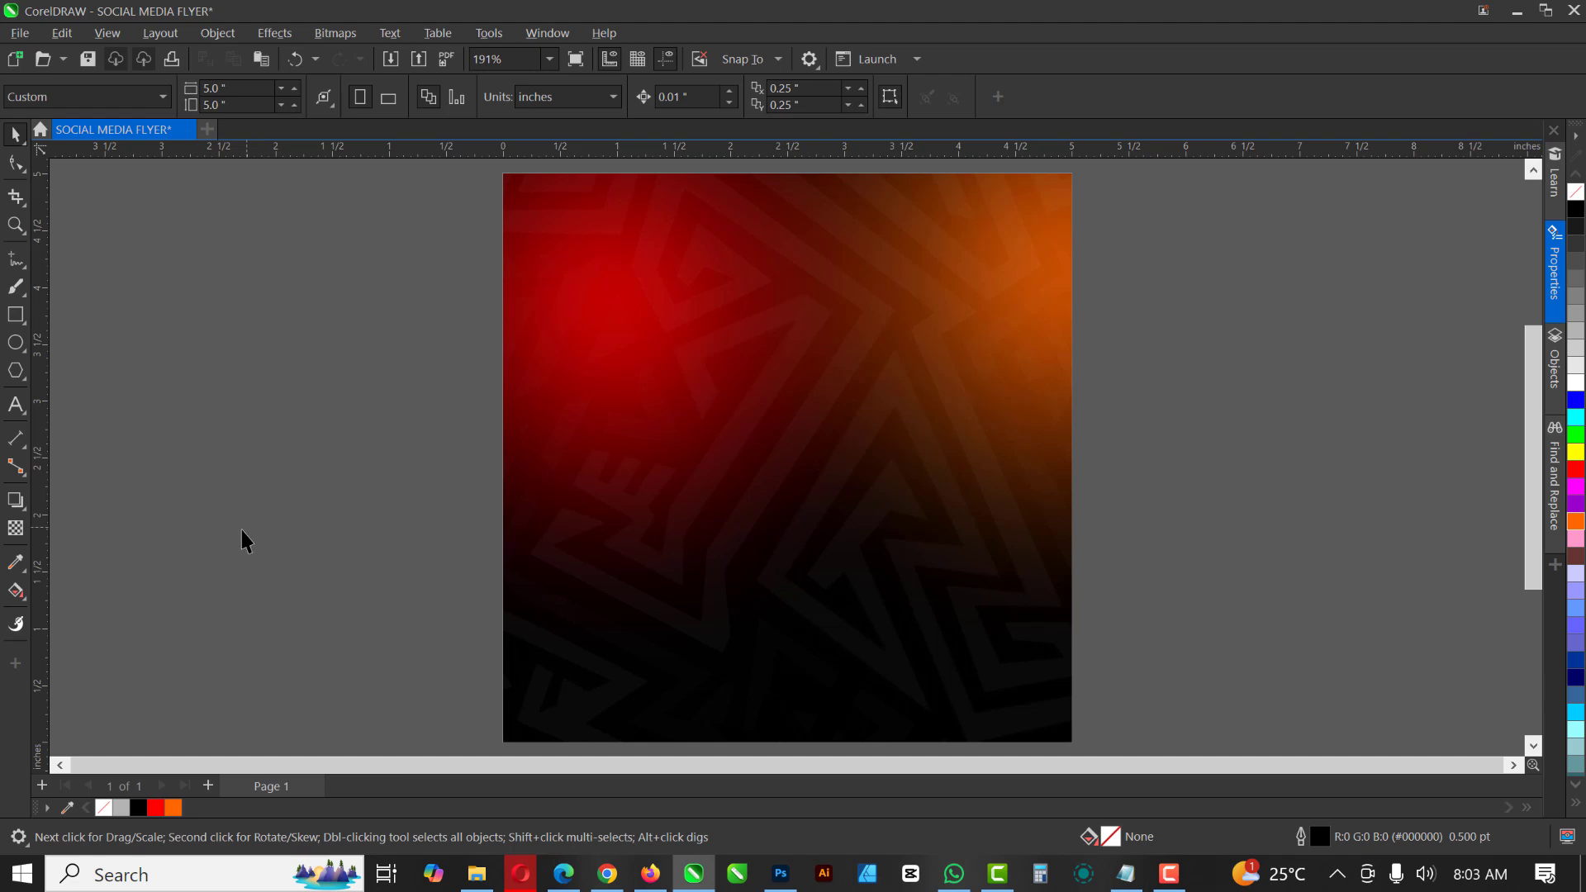
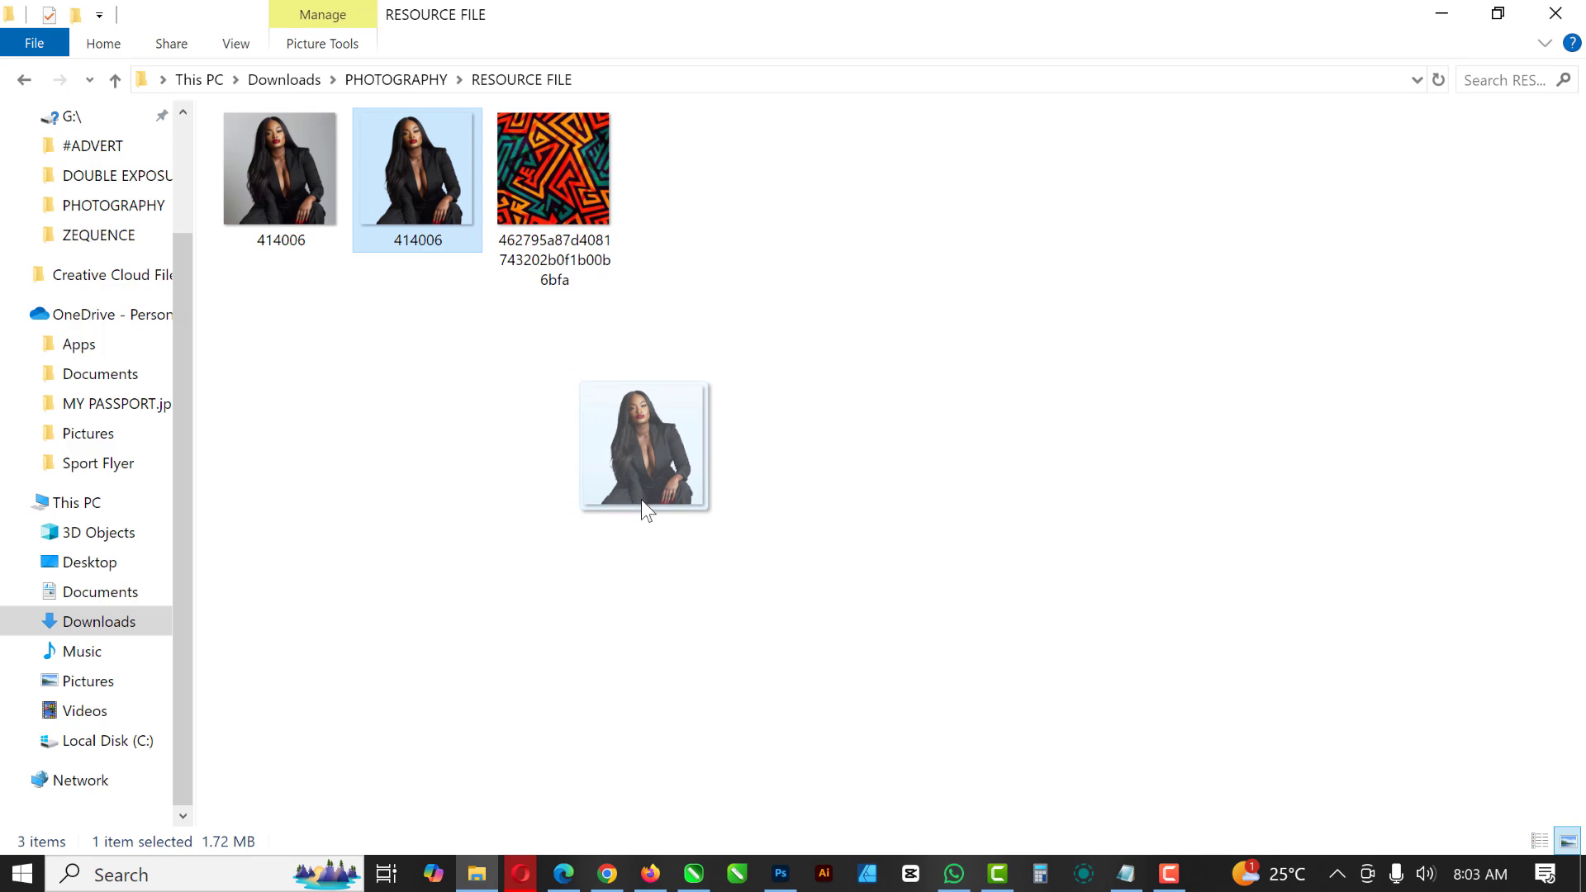
- Import the background-free cutout image 414006 of the seated woman from the RESOURCE FILE folder into the flyer document
drag(569, 579, 698, 874)
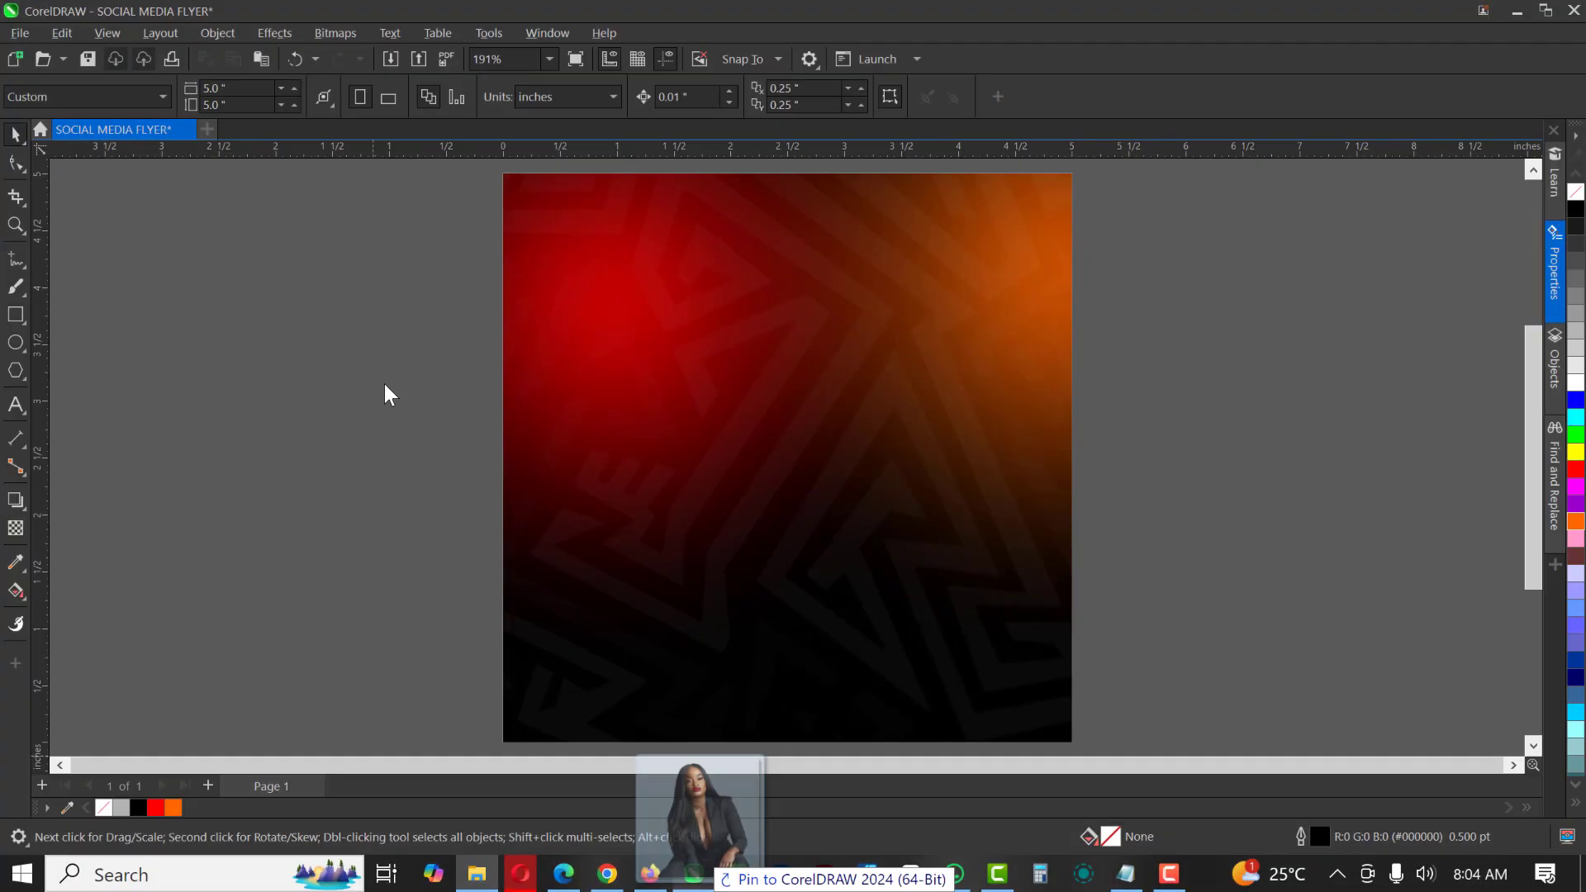
drag(386, 395, 386, 394)
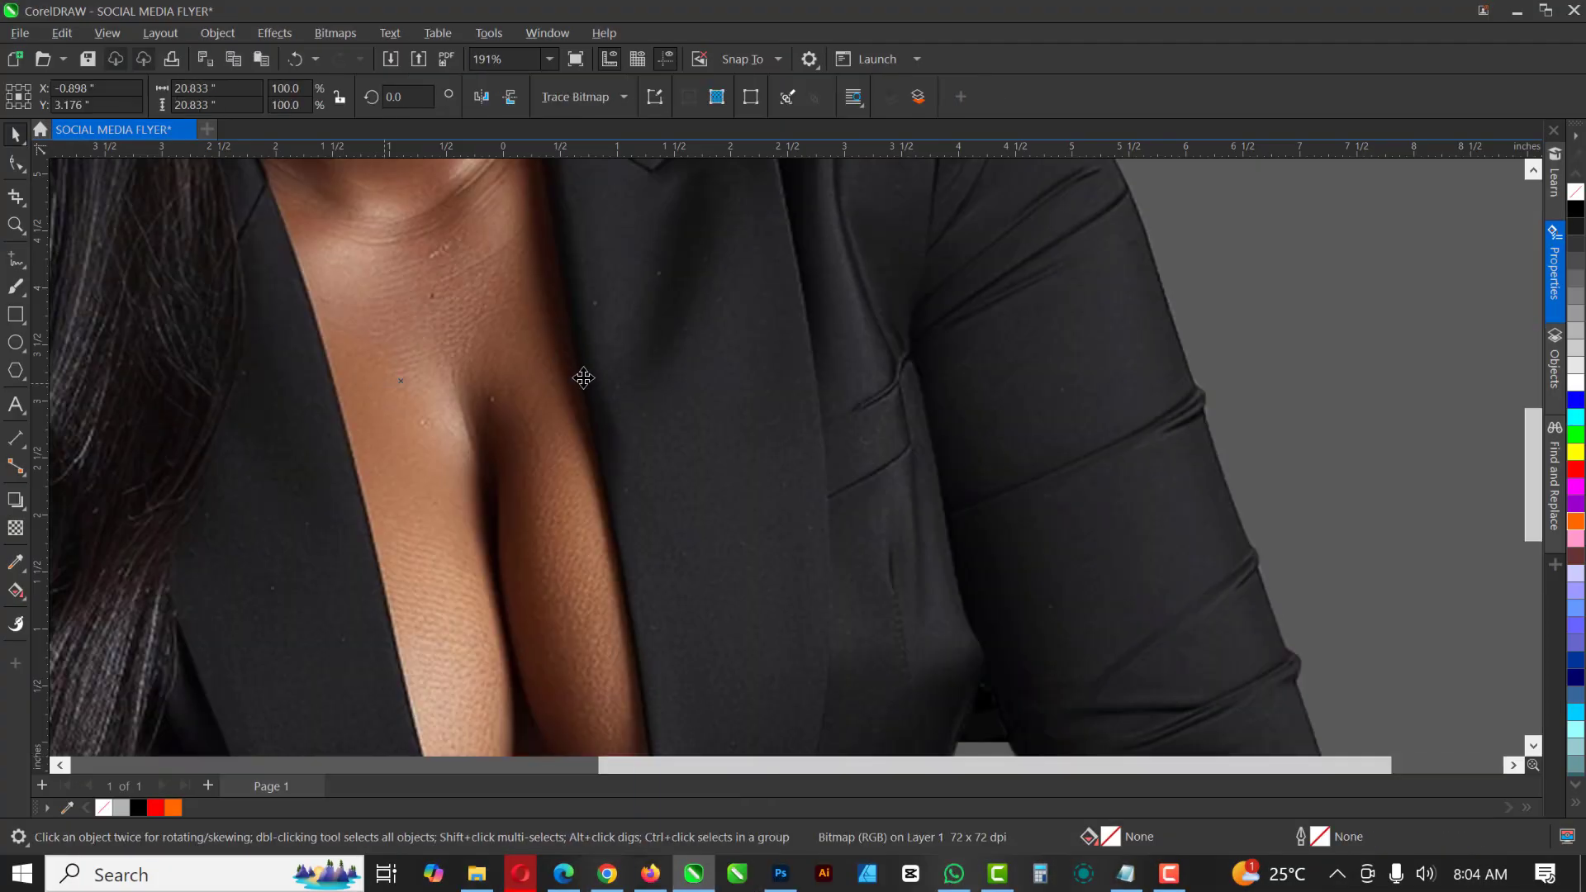
scroll(583, 378, down, 6)
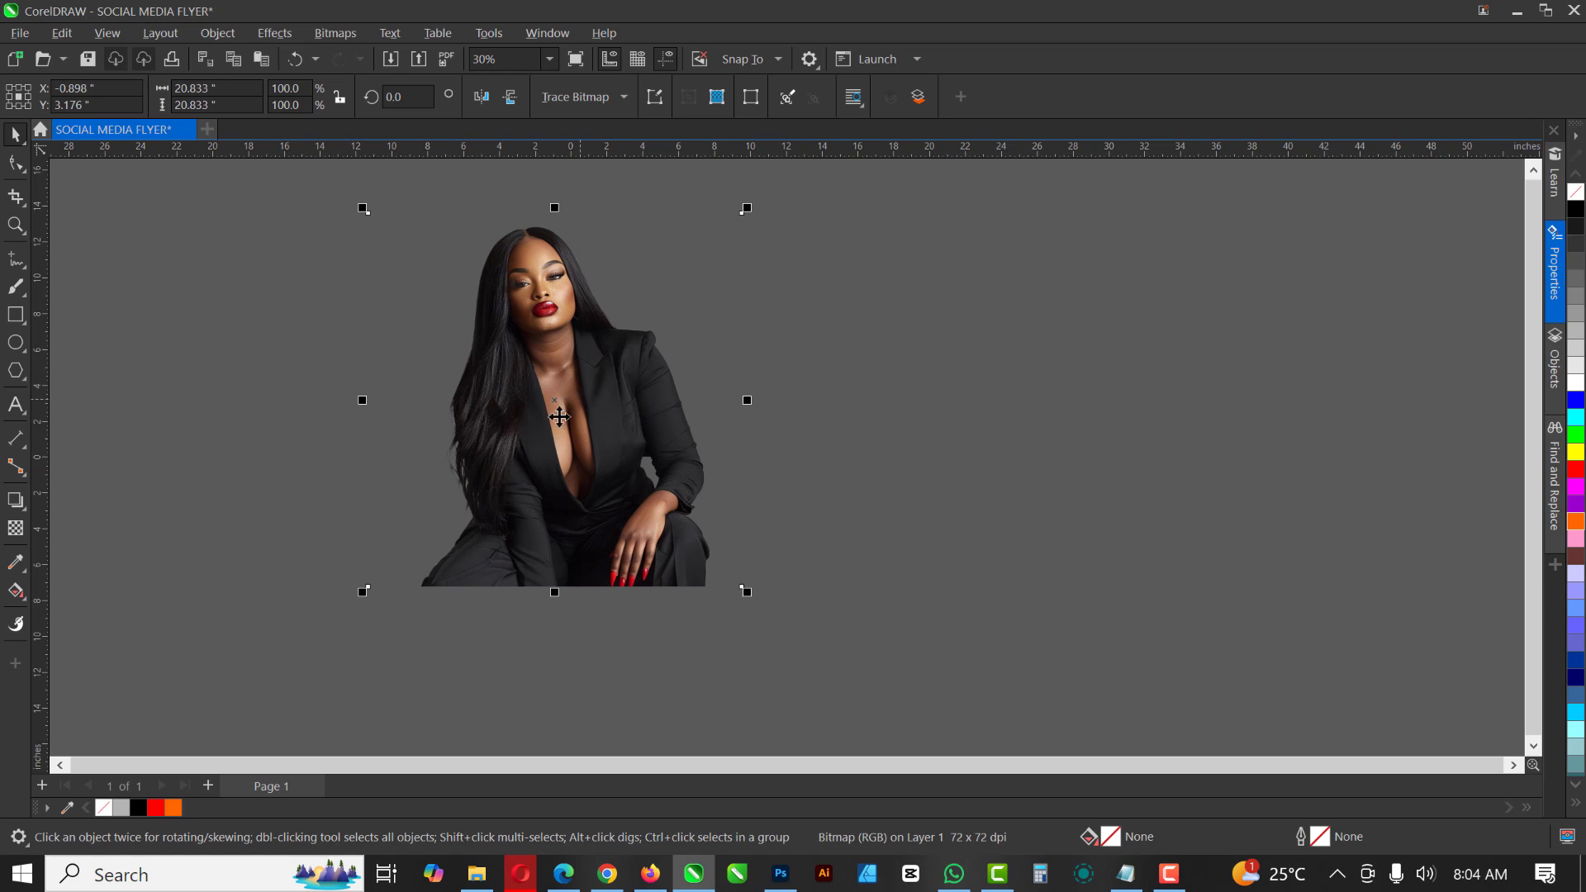
scroll(556, 293, up, 1)
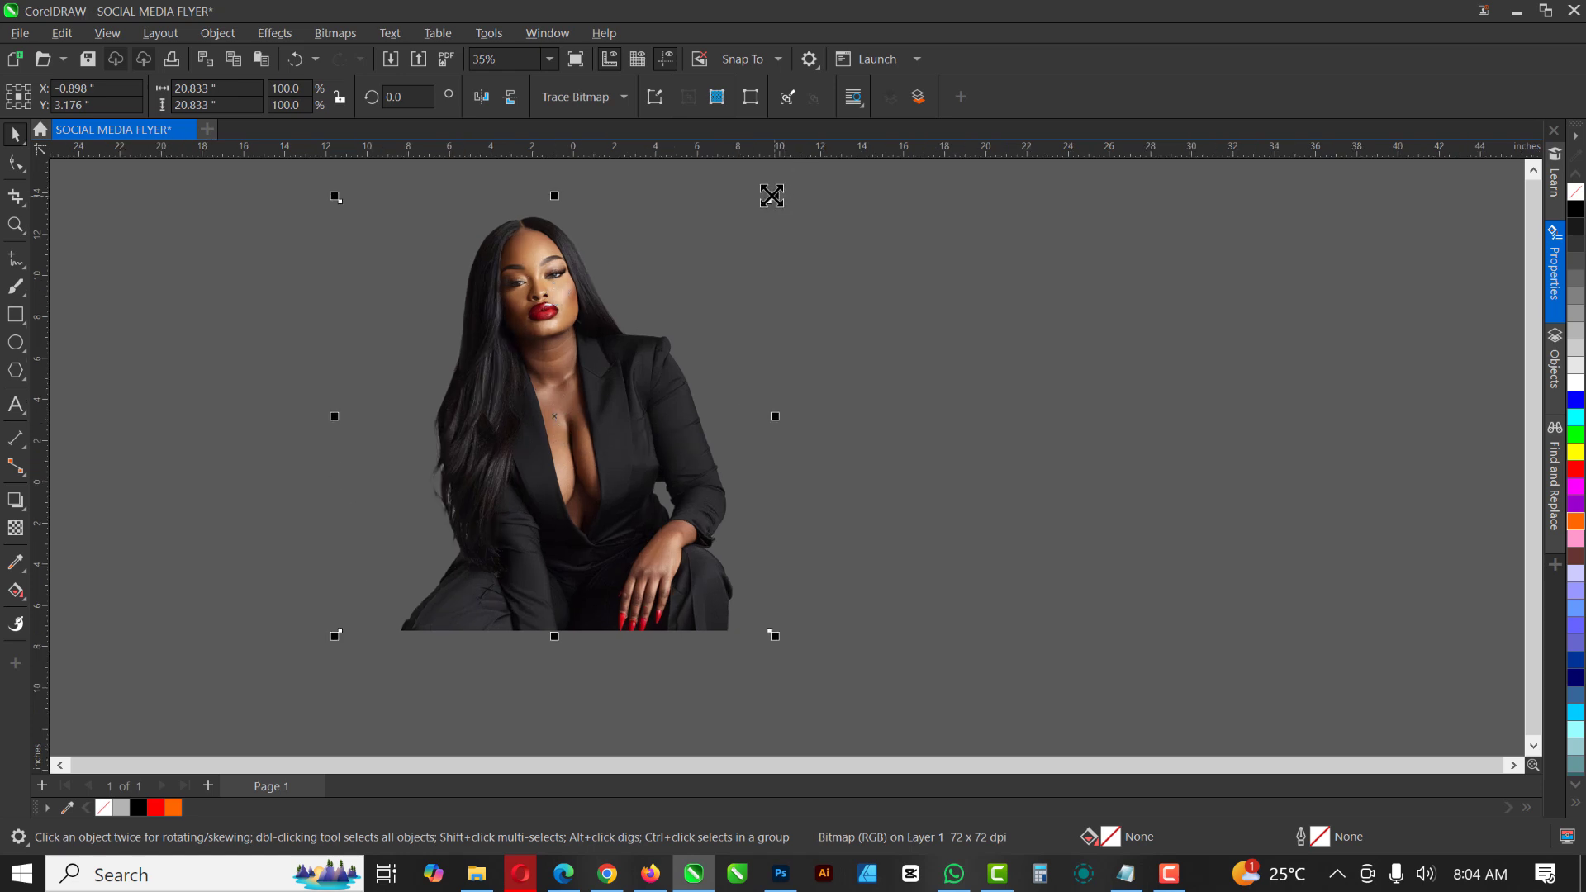
- Scale the woman's cutout down proportionally to about 2.26 inches and centre it on the page
drag(772, 196, 644, 416)
drag(645, 329, 661, 458)
scroll(580, 441, up, 3)
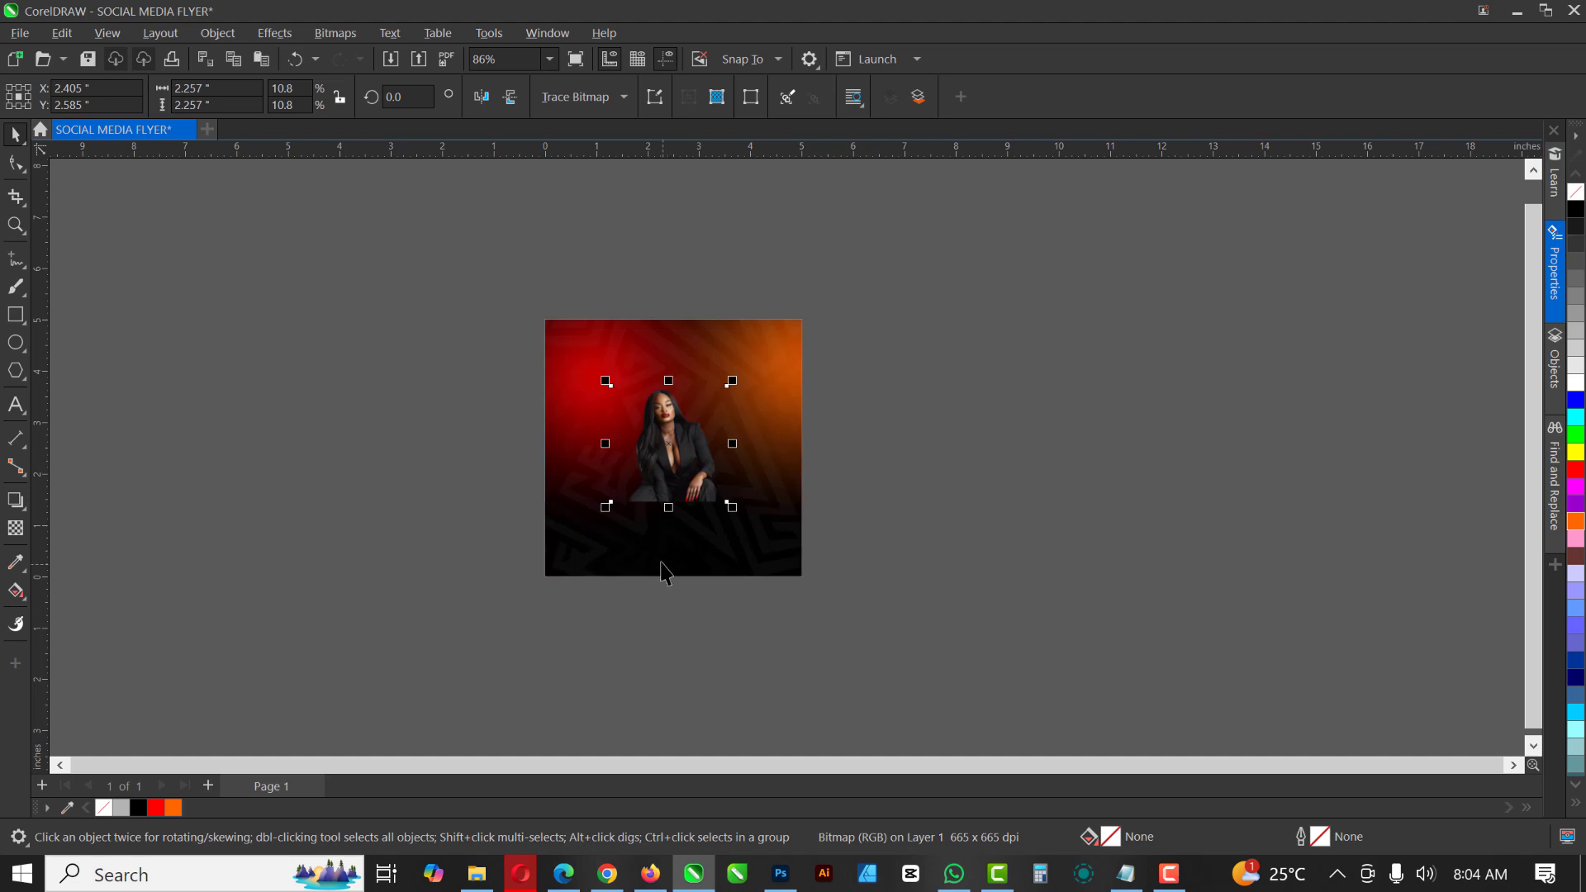
key(p)
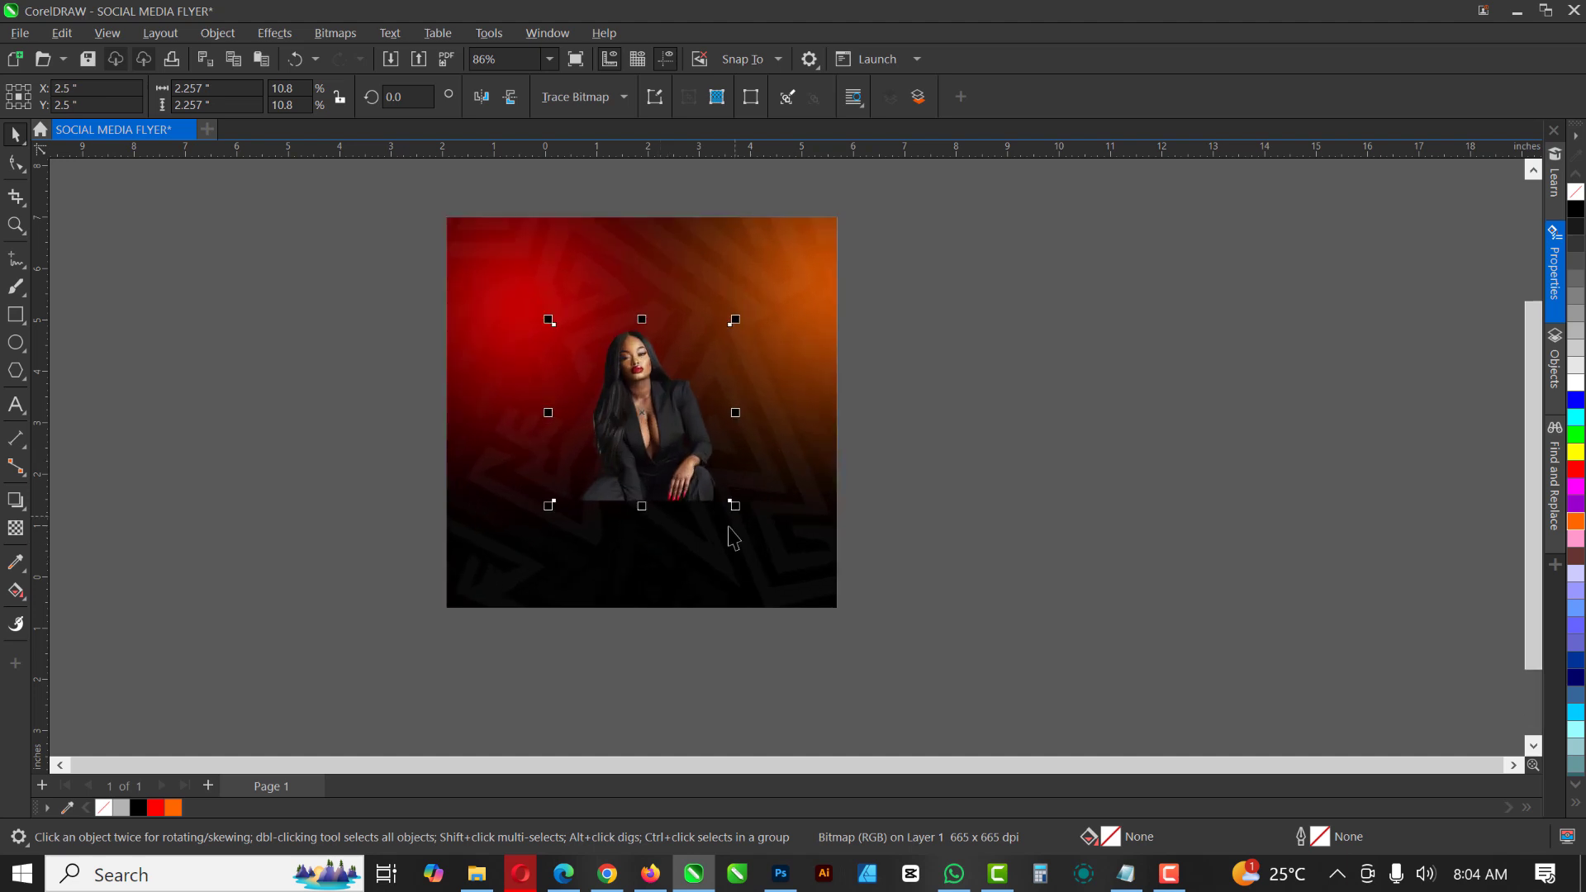
- Move the woman's cutout off the flyer beside the background and centre it on the page again
scroll(725, 506, up, 2)
drag(633, 381, 1051, 435)
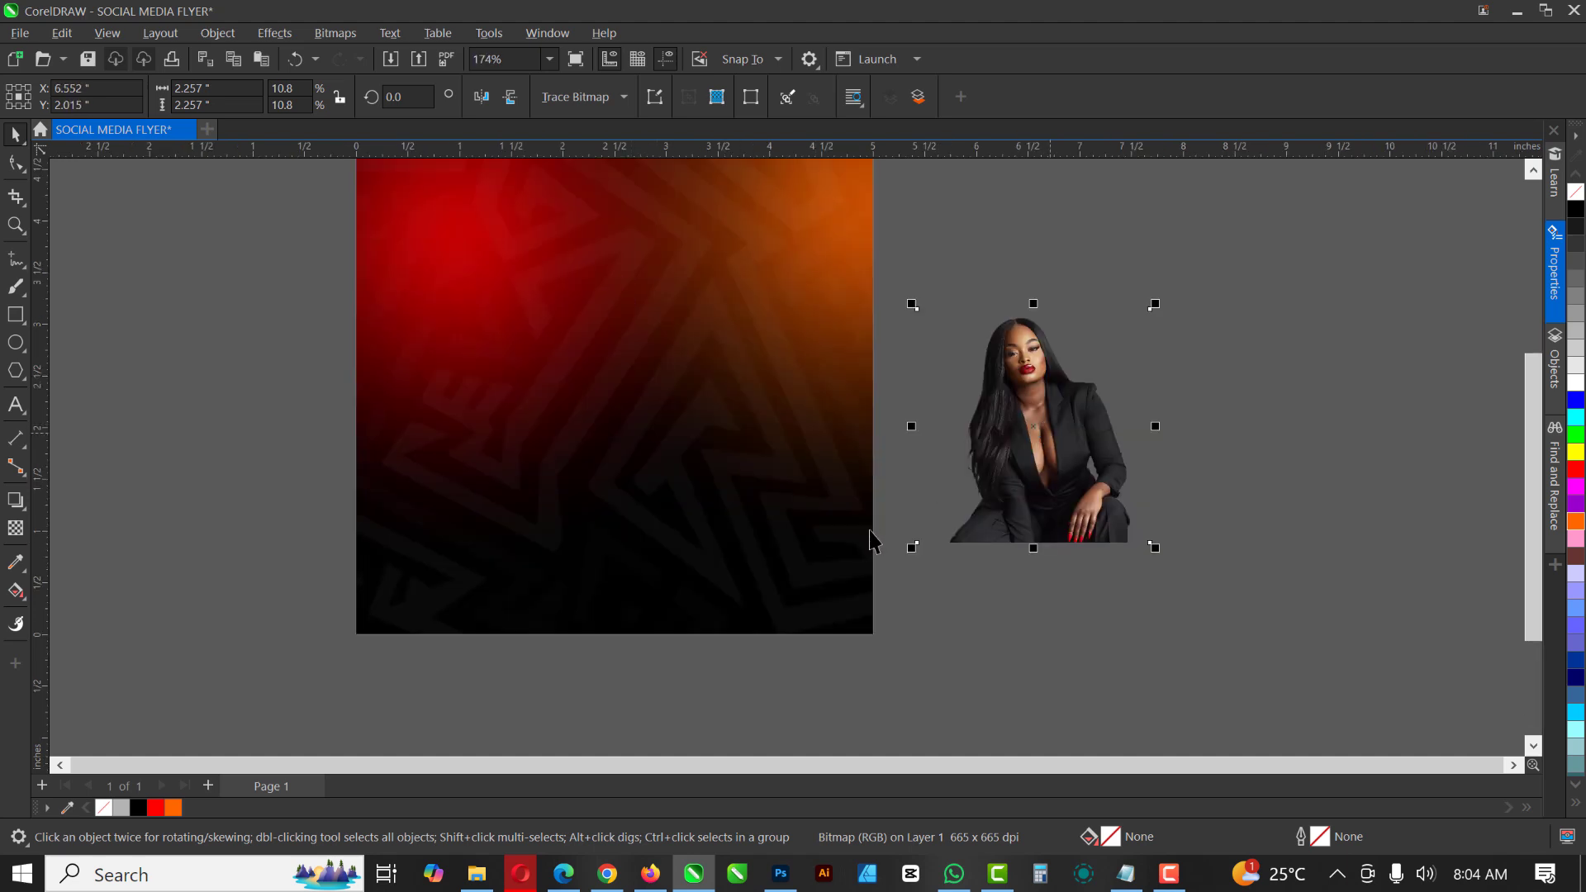
key(p)
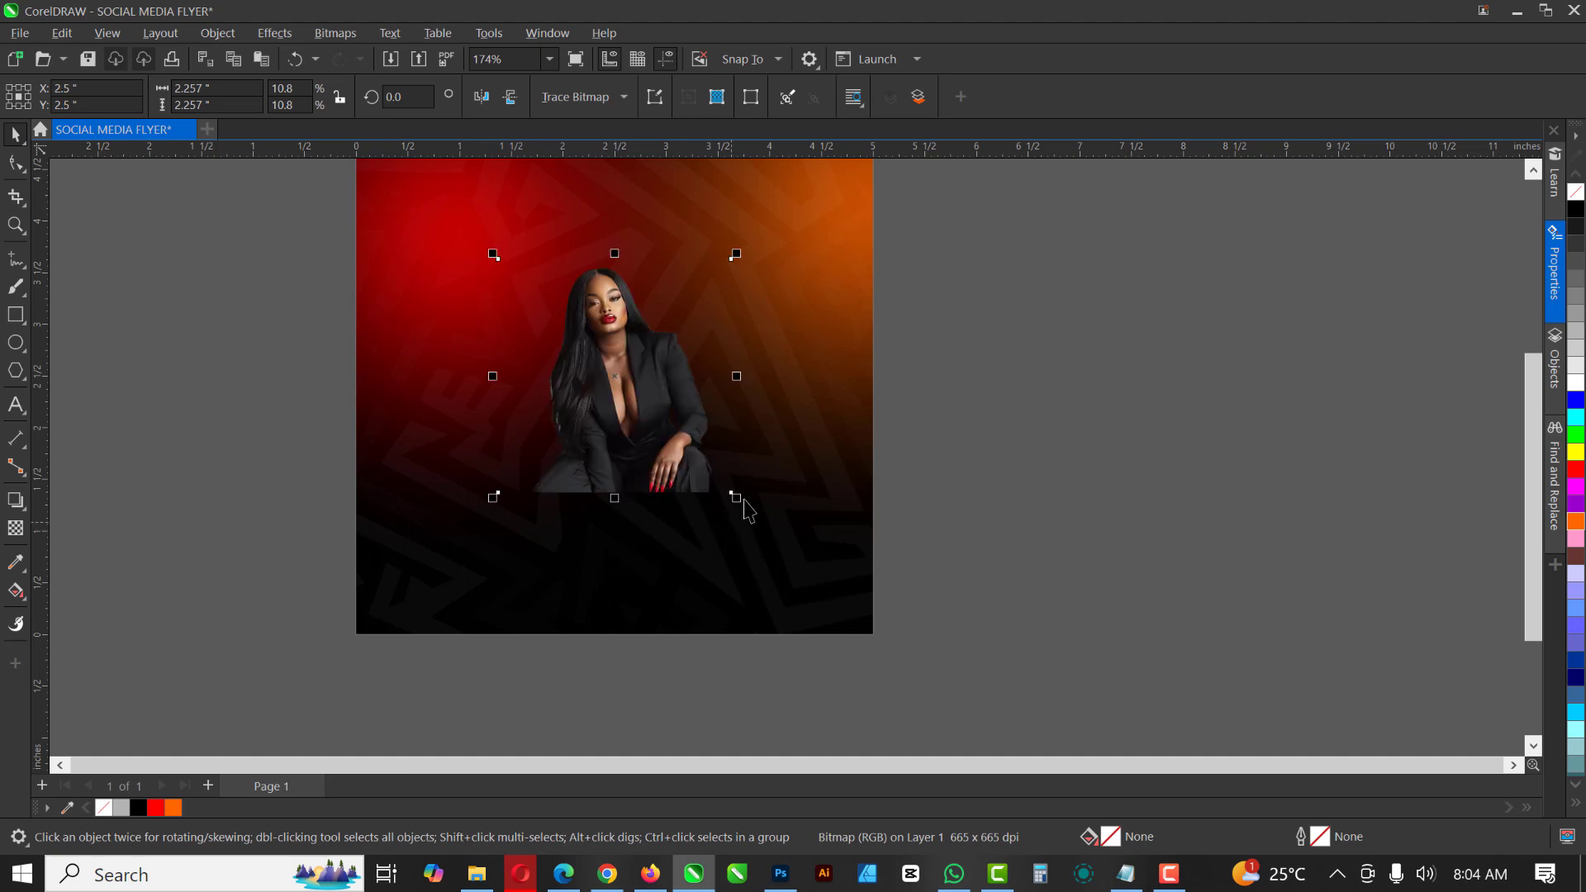
- Enlarge the woman's cutout proportionally about its centre until it nearly fills the 5-inch flyer
drag(739, 499, 860, 623)
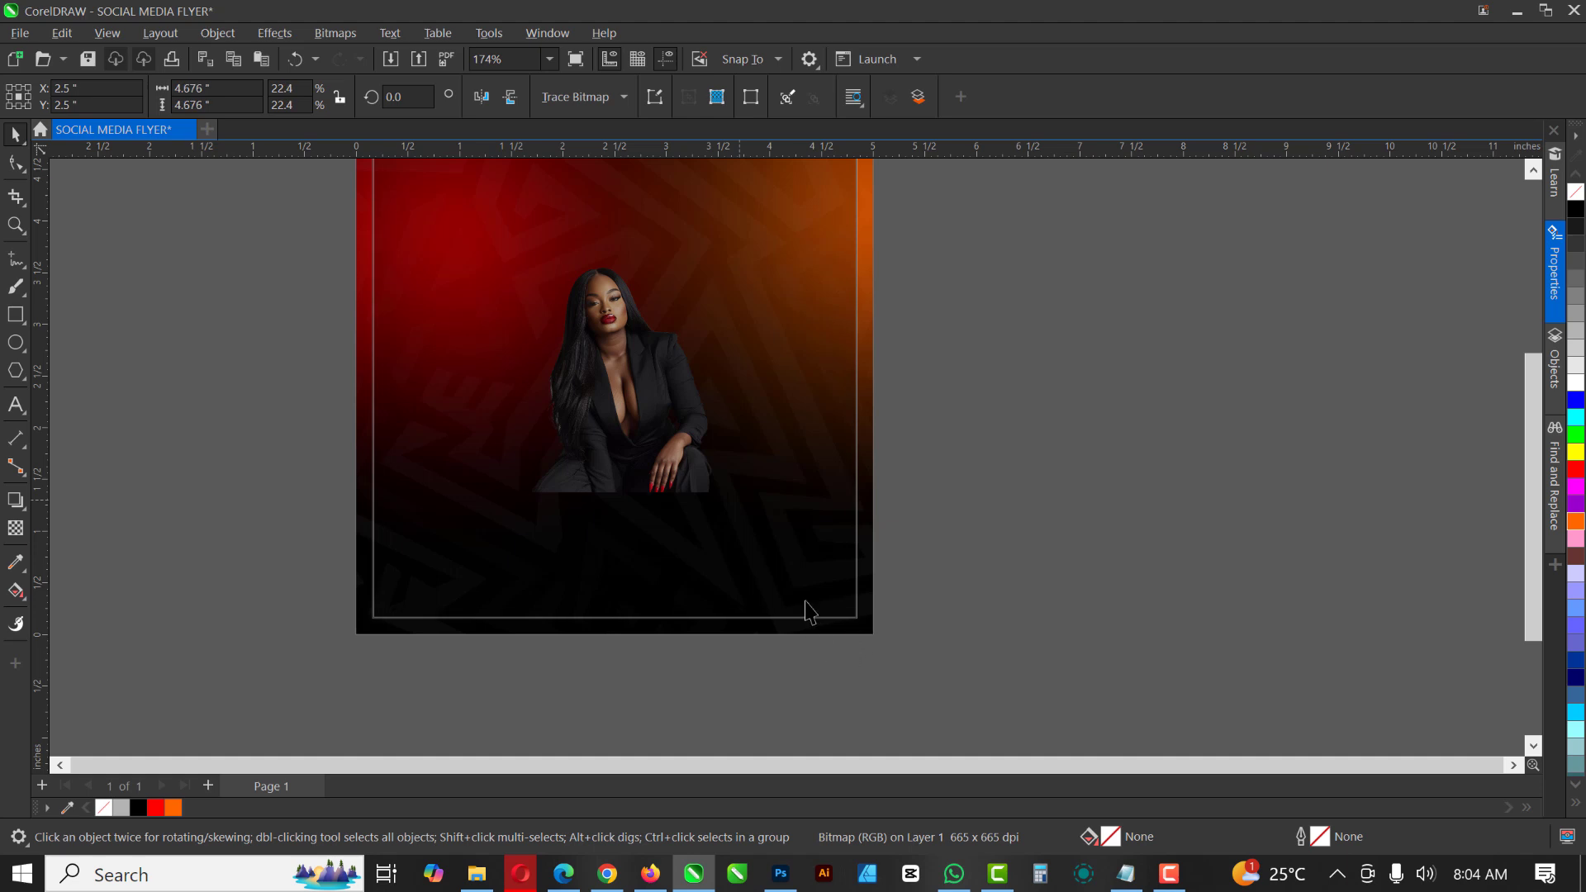
scroll(749, 578, down, 2)
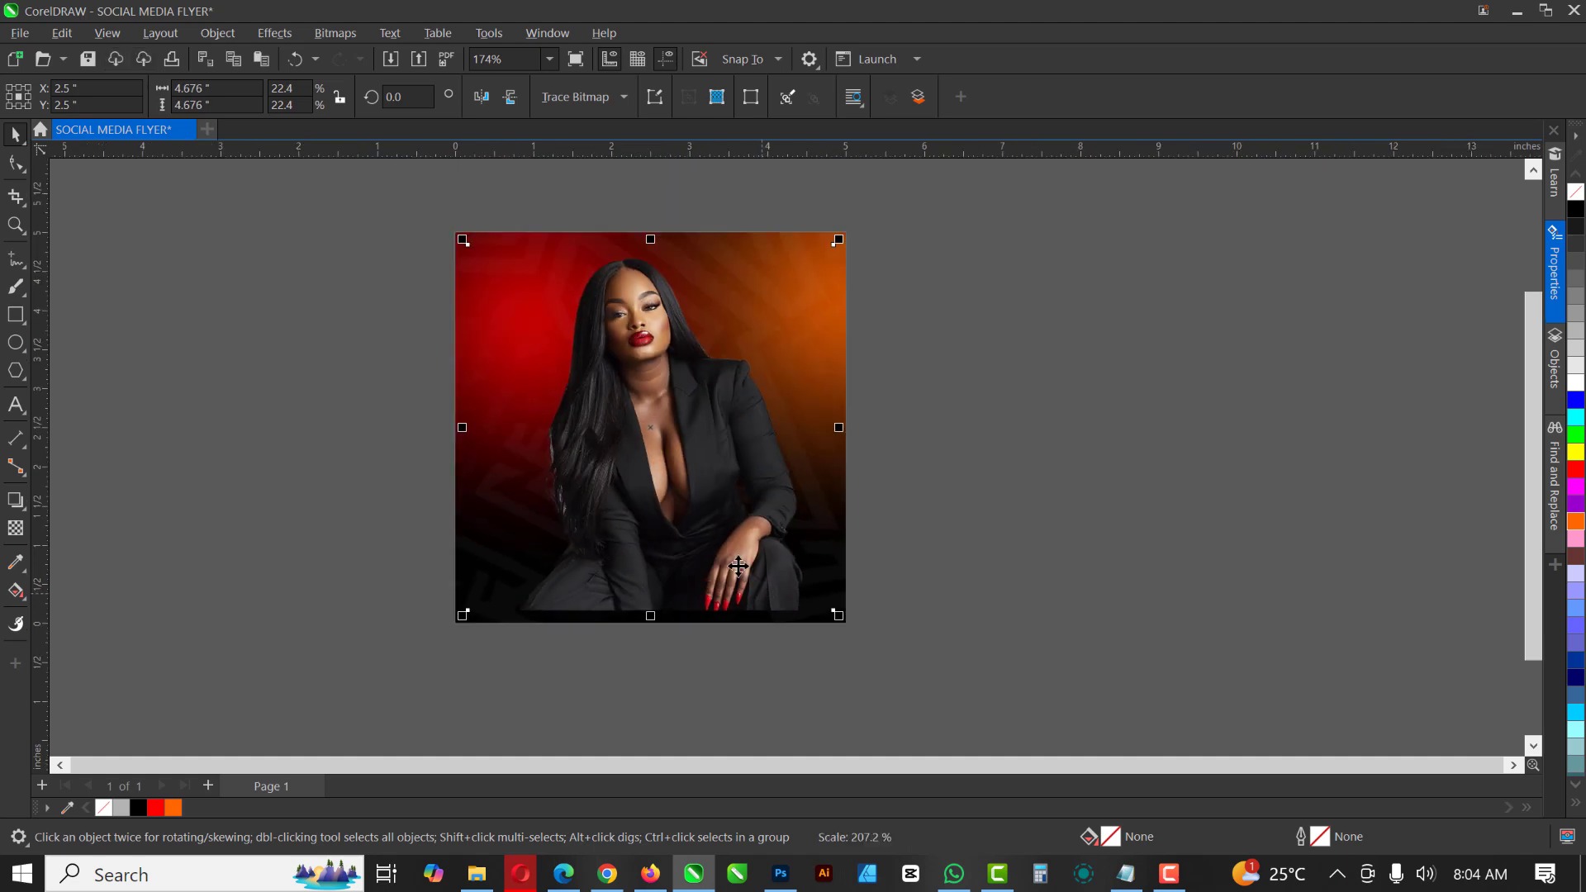
scroll(719, 531, up, 1)
scroll(716, 531, up, 1)
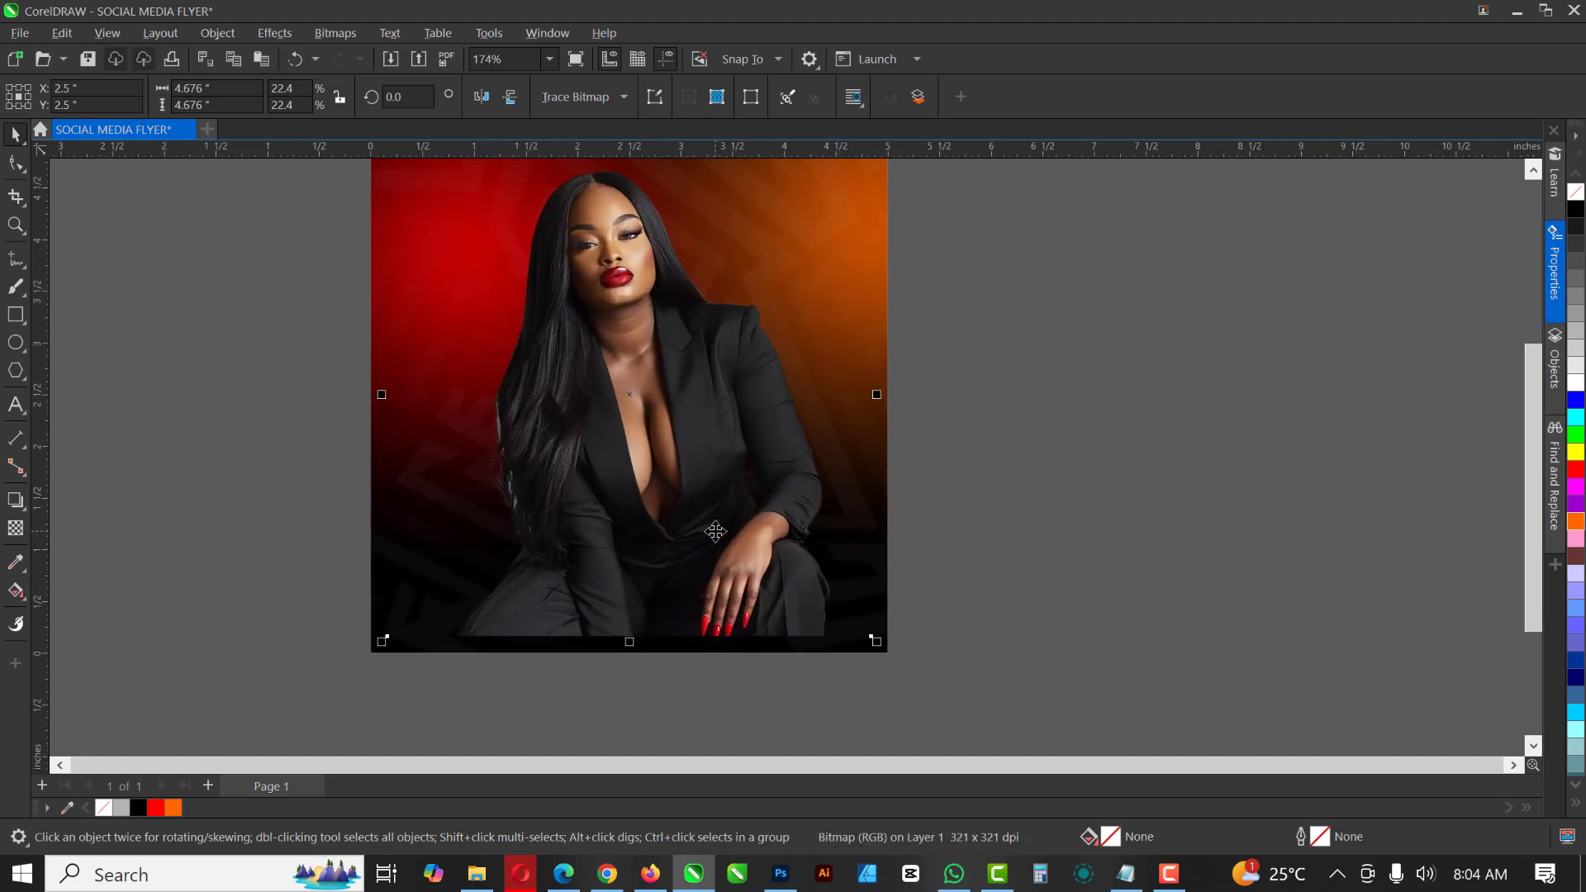
scroll(630, 463, down, 1)
scroll(696, 421, up, 1)
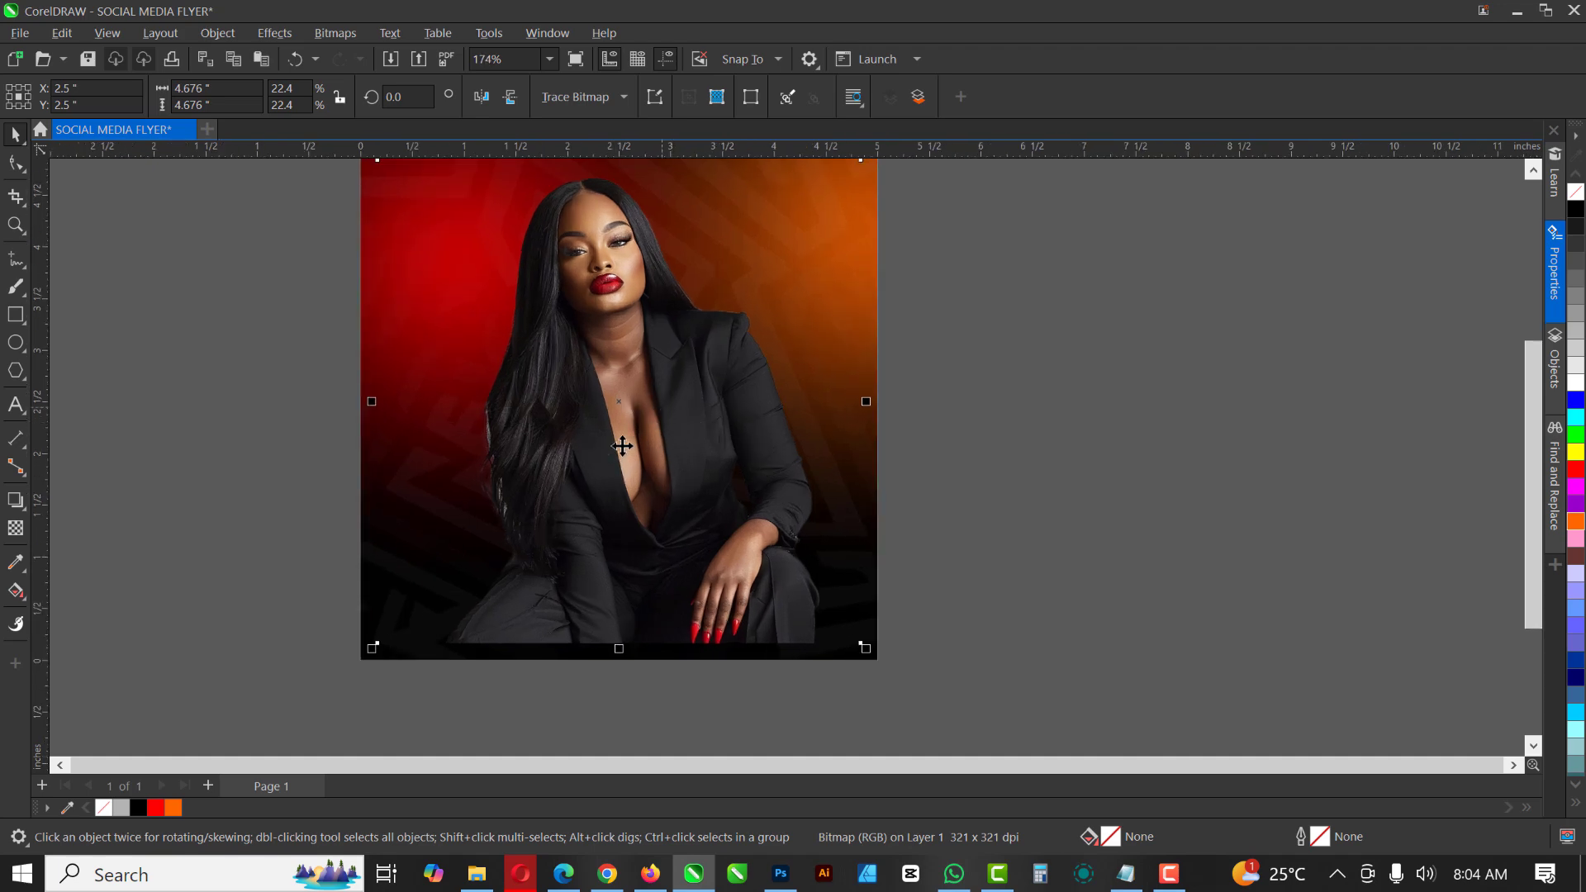
scroll(627, 446, down, 1)
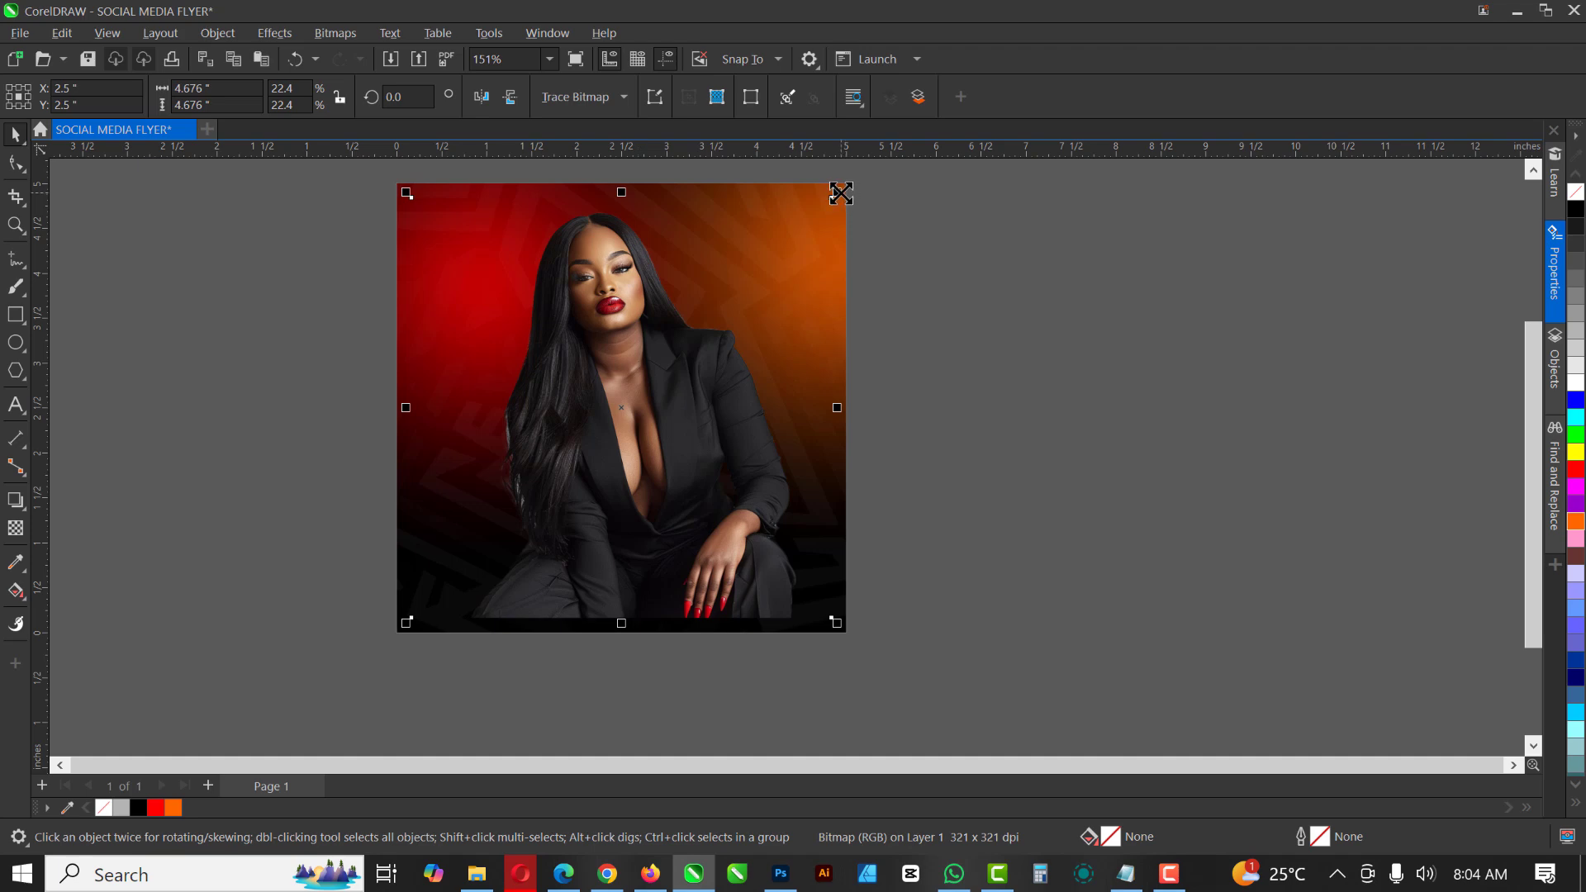
drag(839, 191, 845, 182)
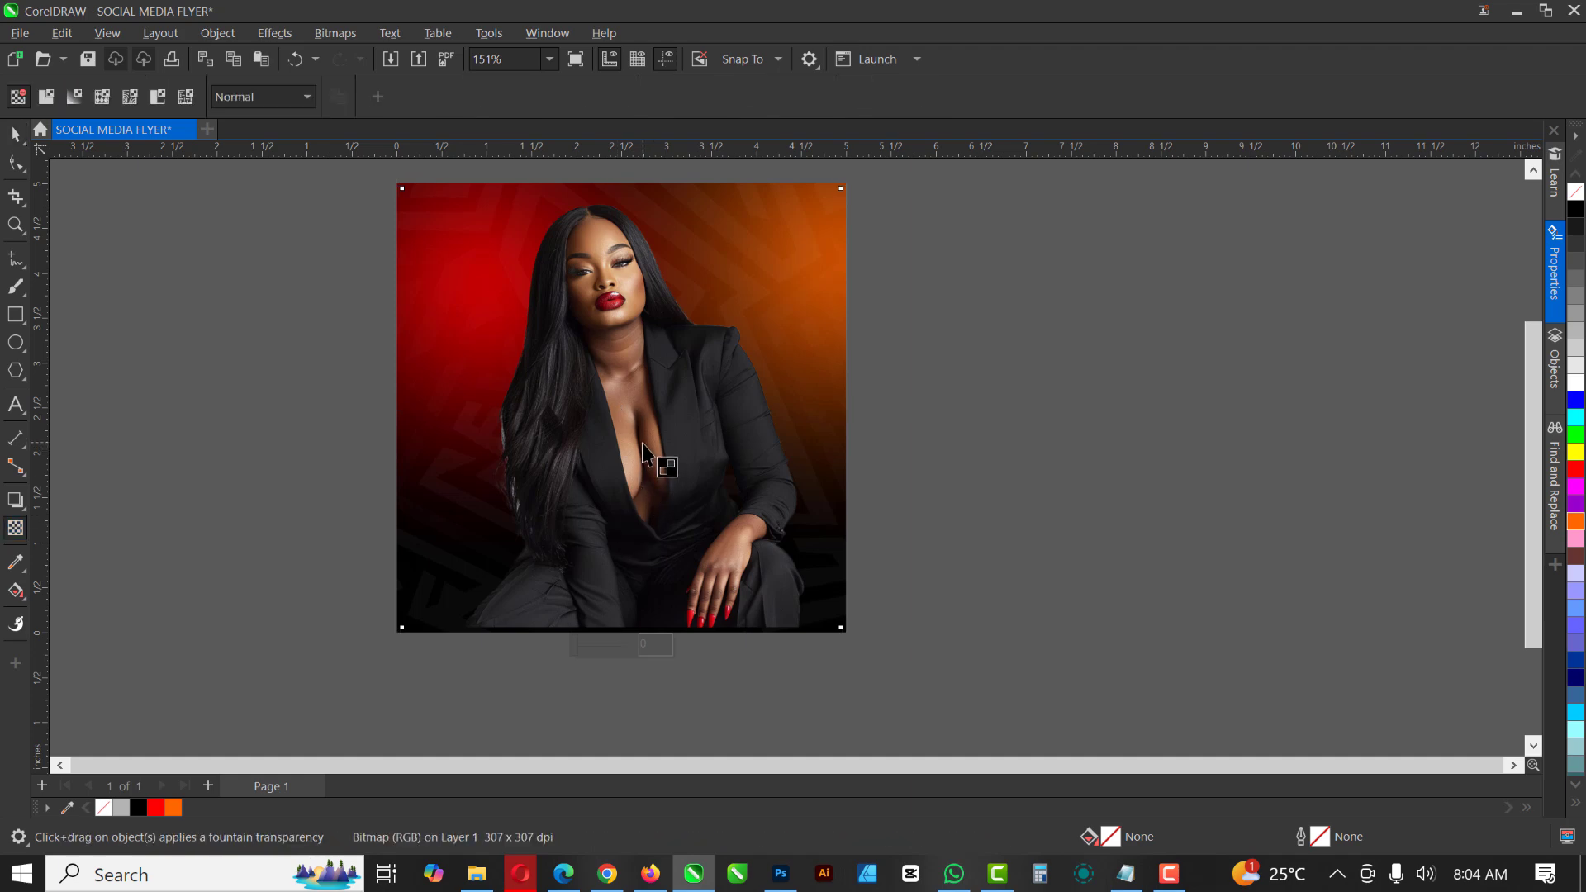
- Apply a vertical linear fountain transparency fading the woman's lower body into the background, starting at the chest, and raise its midpoint
drag(642, 429, 650, 514)
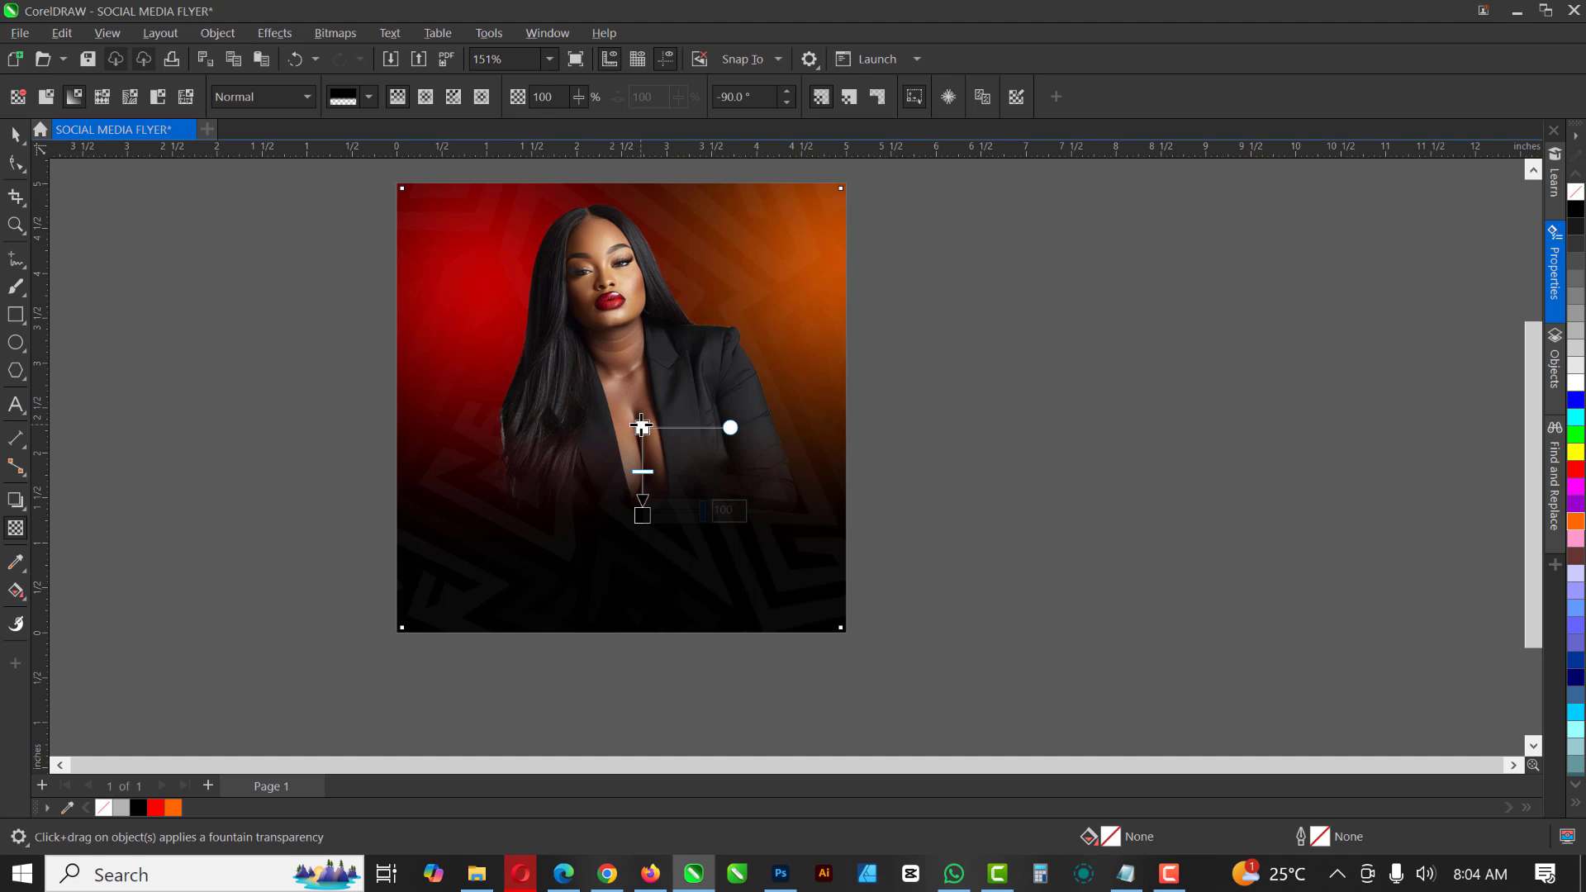
drag(642, 427, 642, 394)
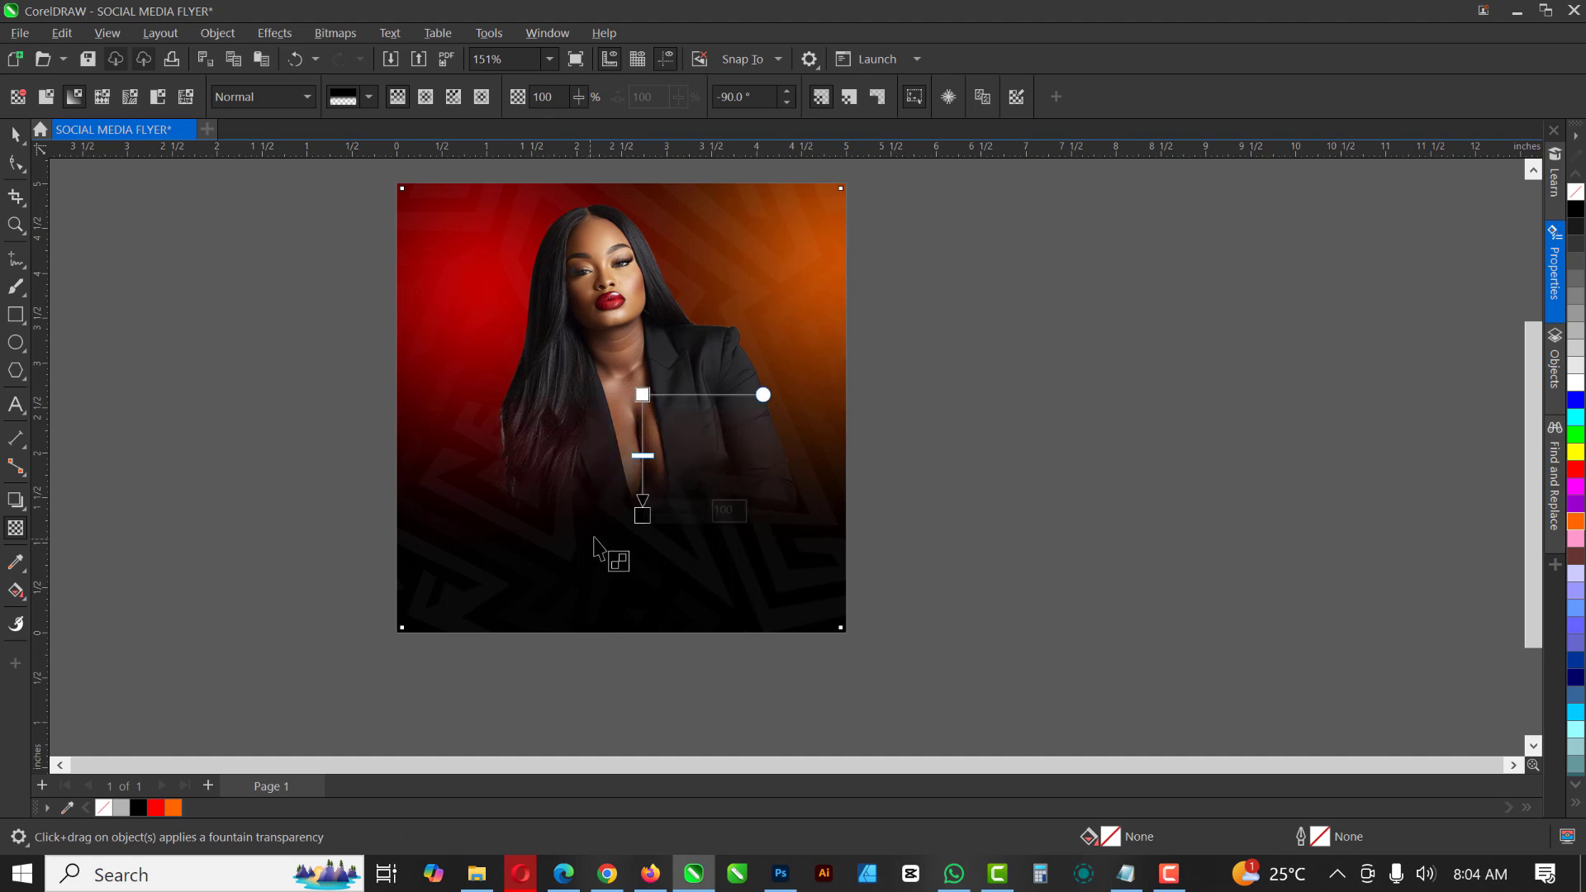
scroll(655, 430, up, 1)
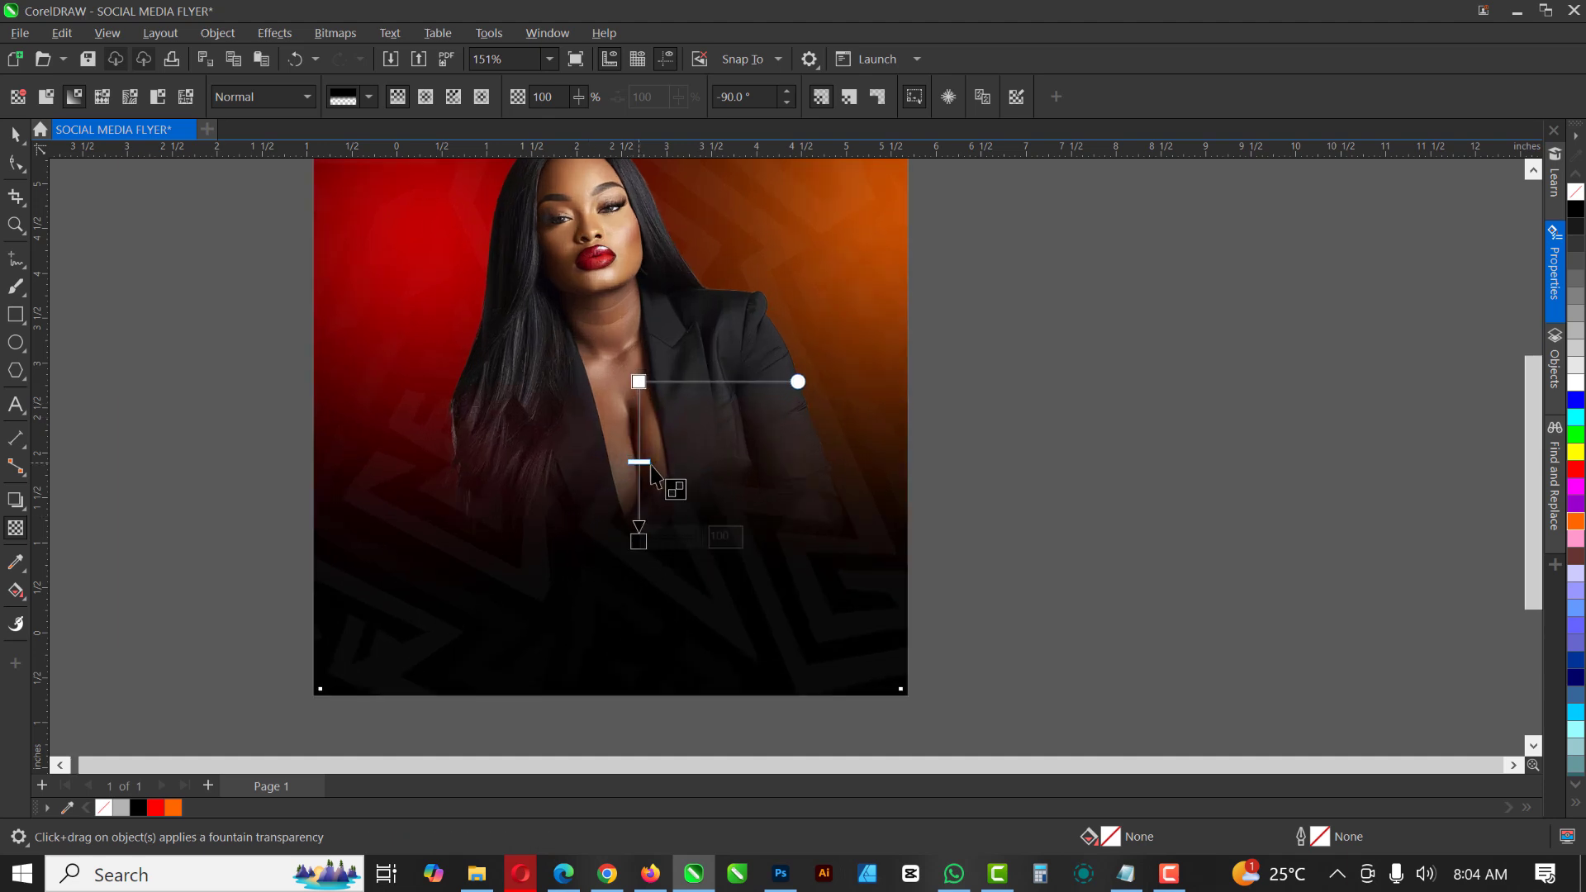
scroll(656, 475, up, 1)
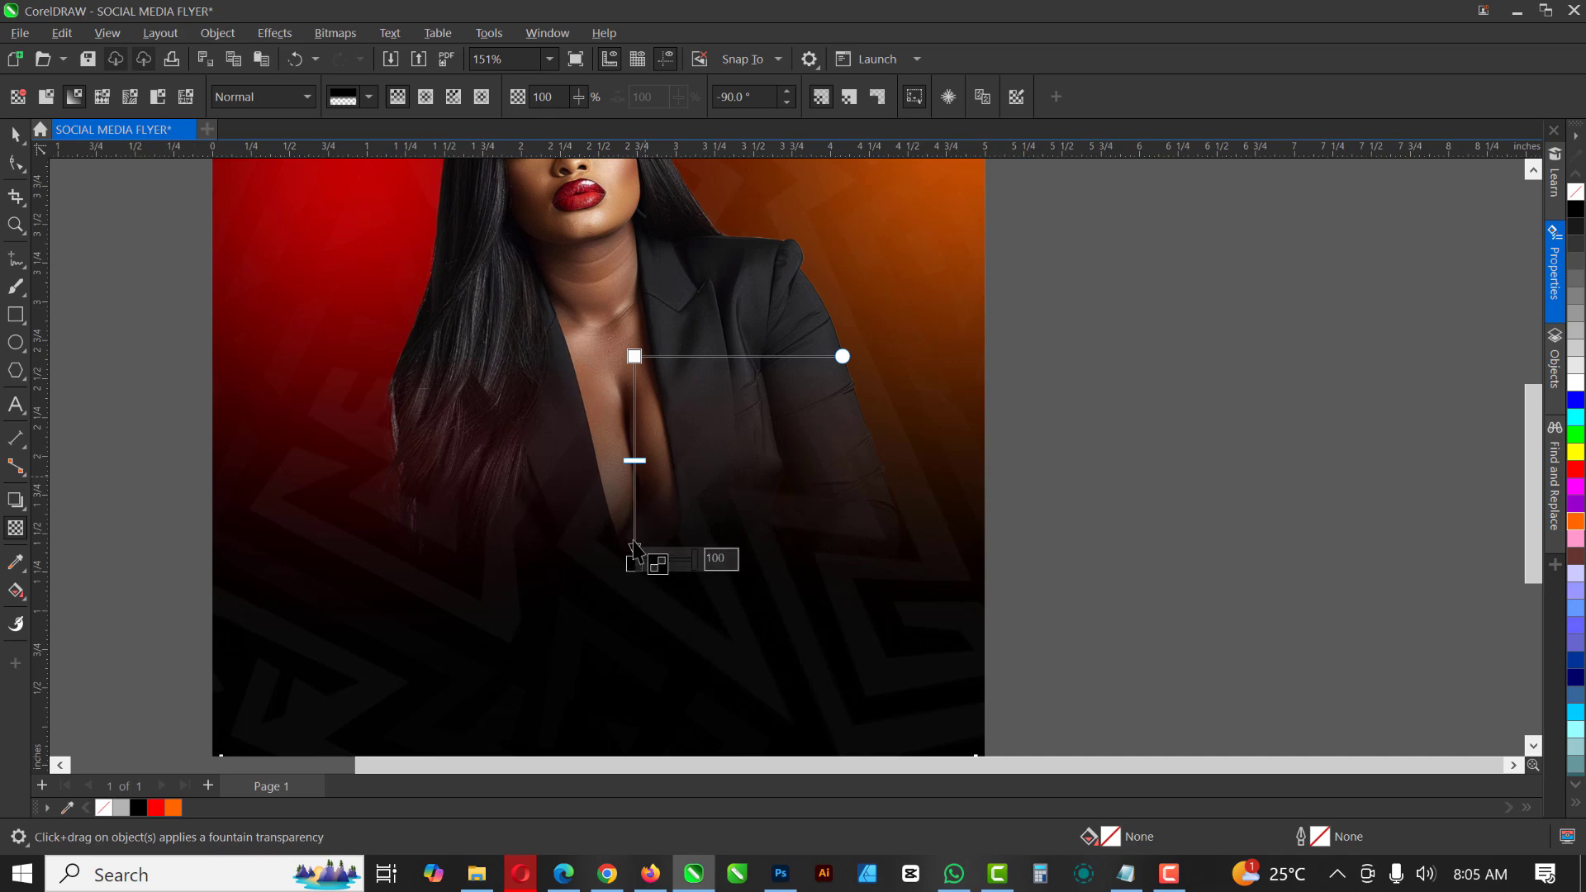
drag(634, 460, 635, 456)
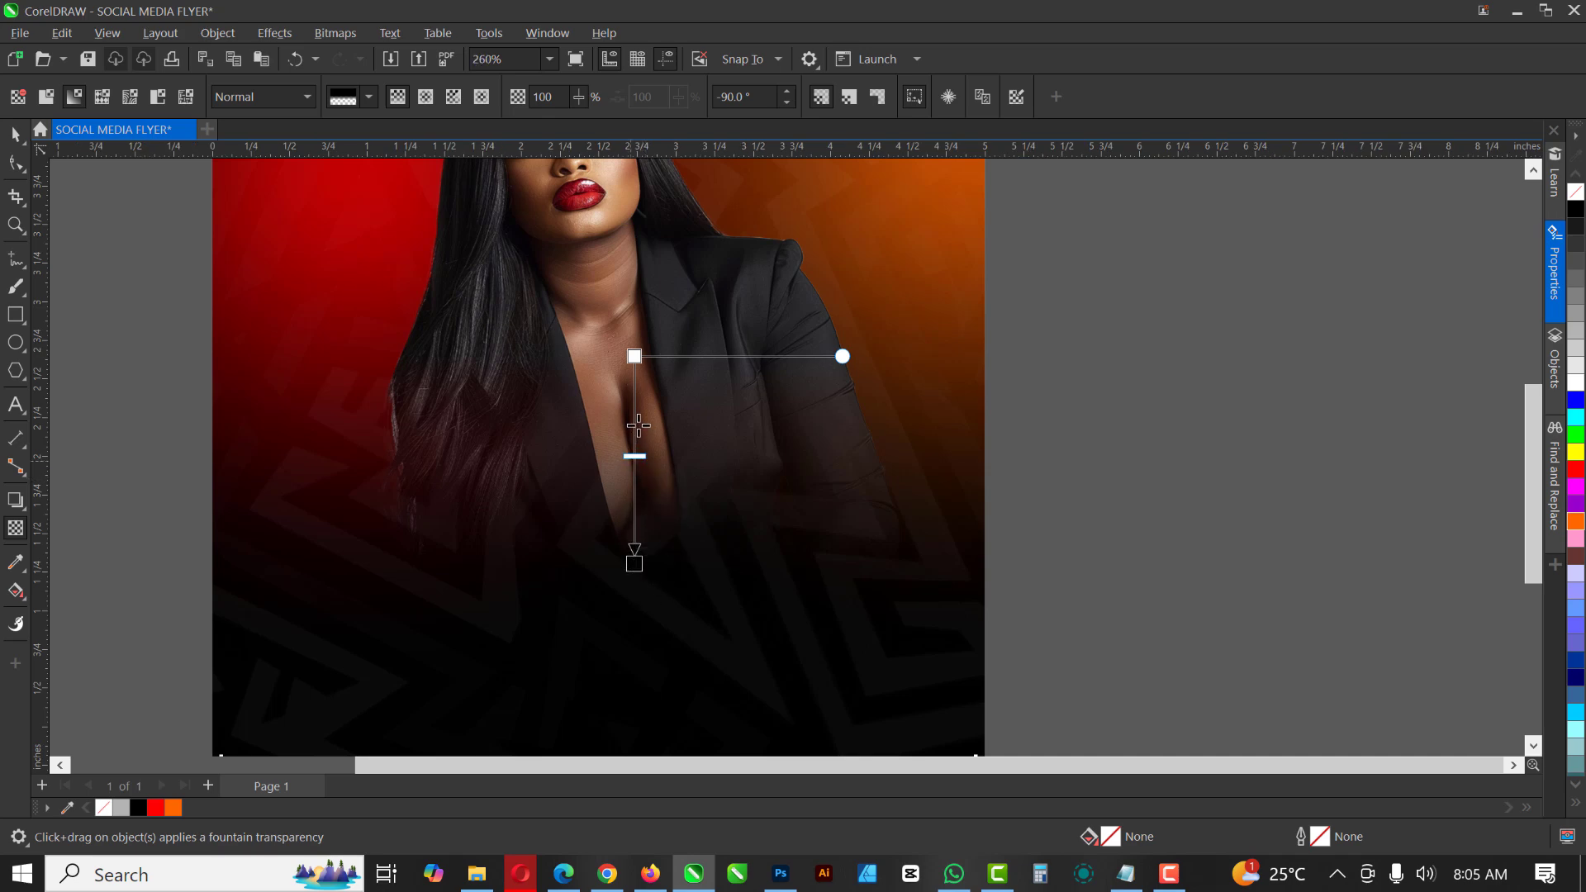
- Shorten the cutout's transparency fade by raising its end node so the lower body blends out sooner
click(634, 563)
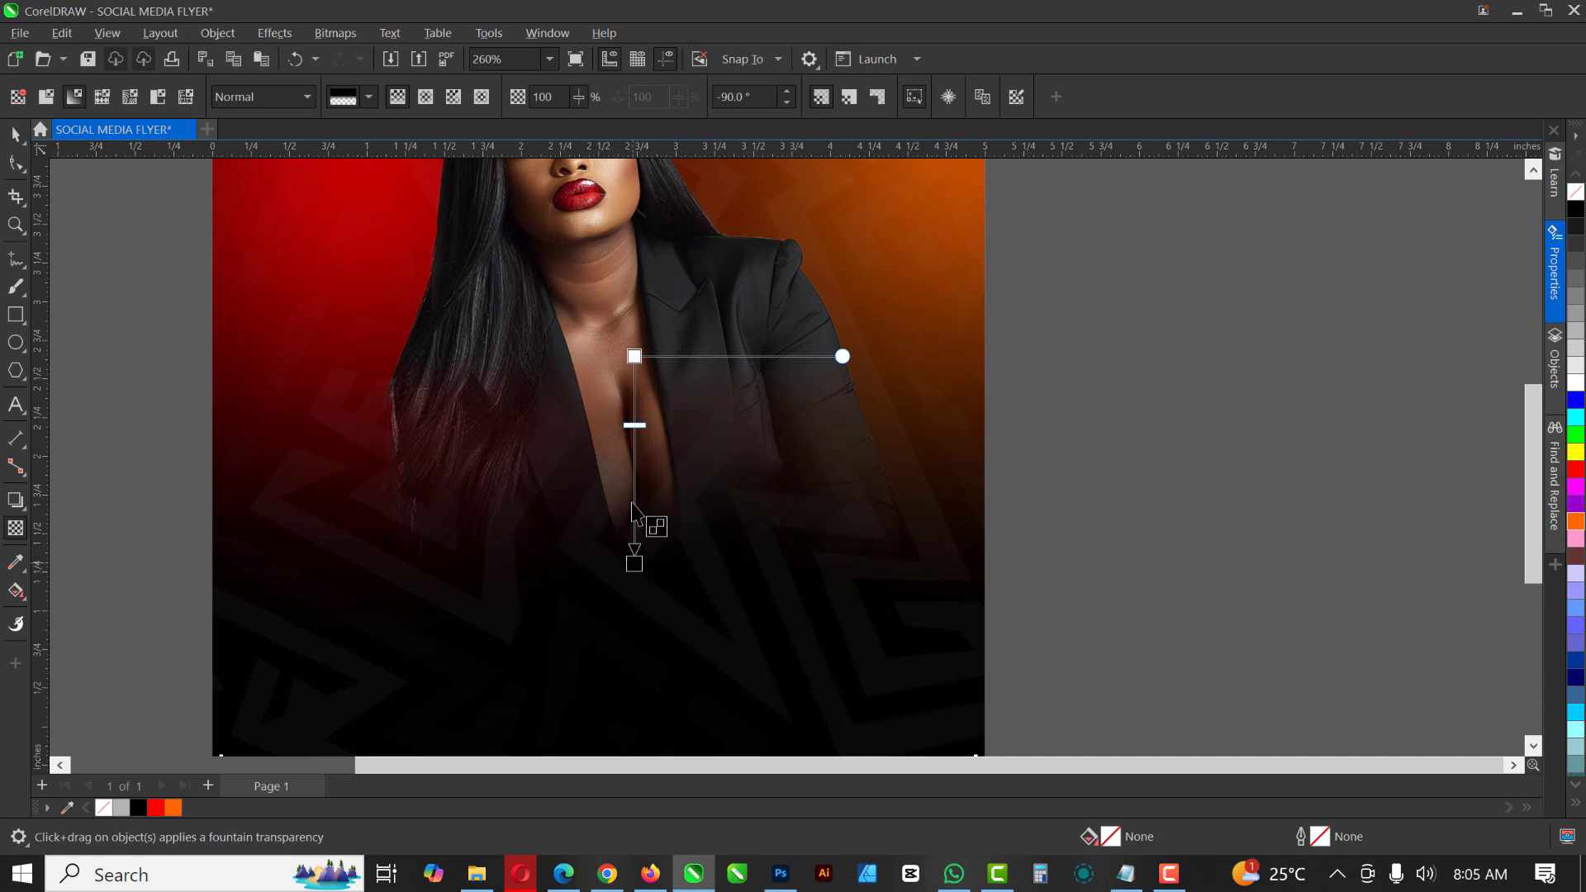
drag(628, 564, 630, 549)
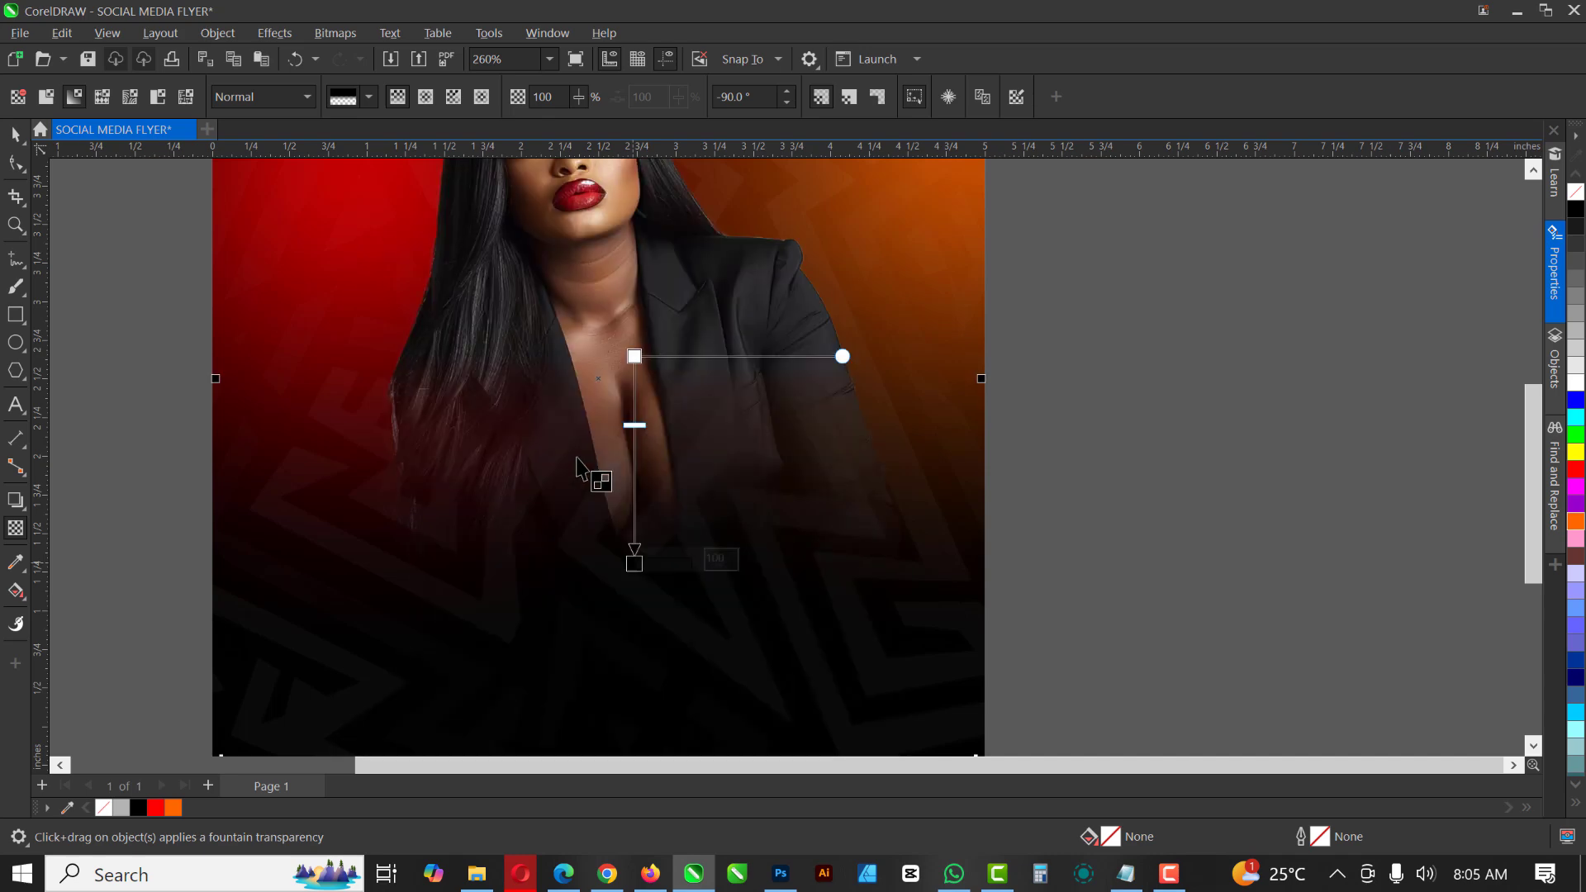
key(ctrl+z)
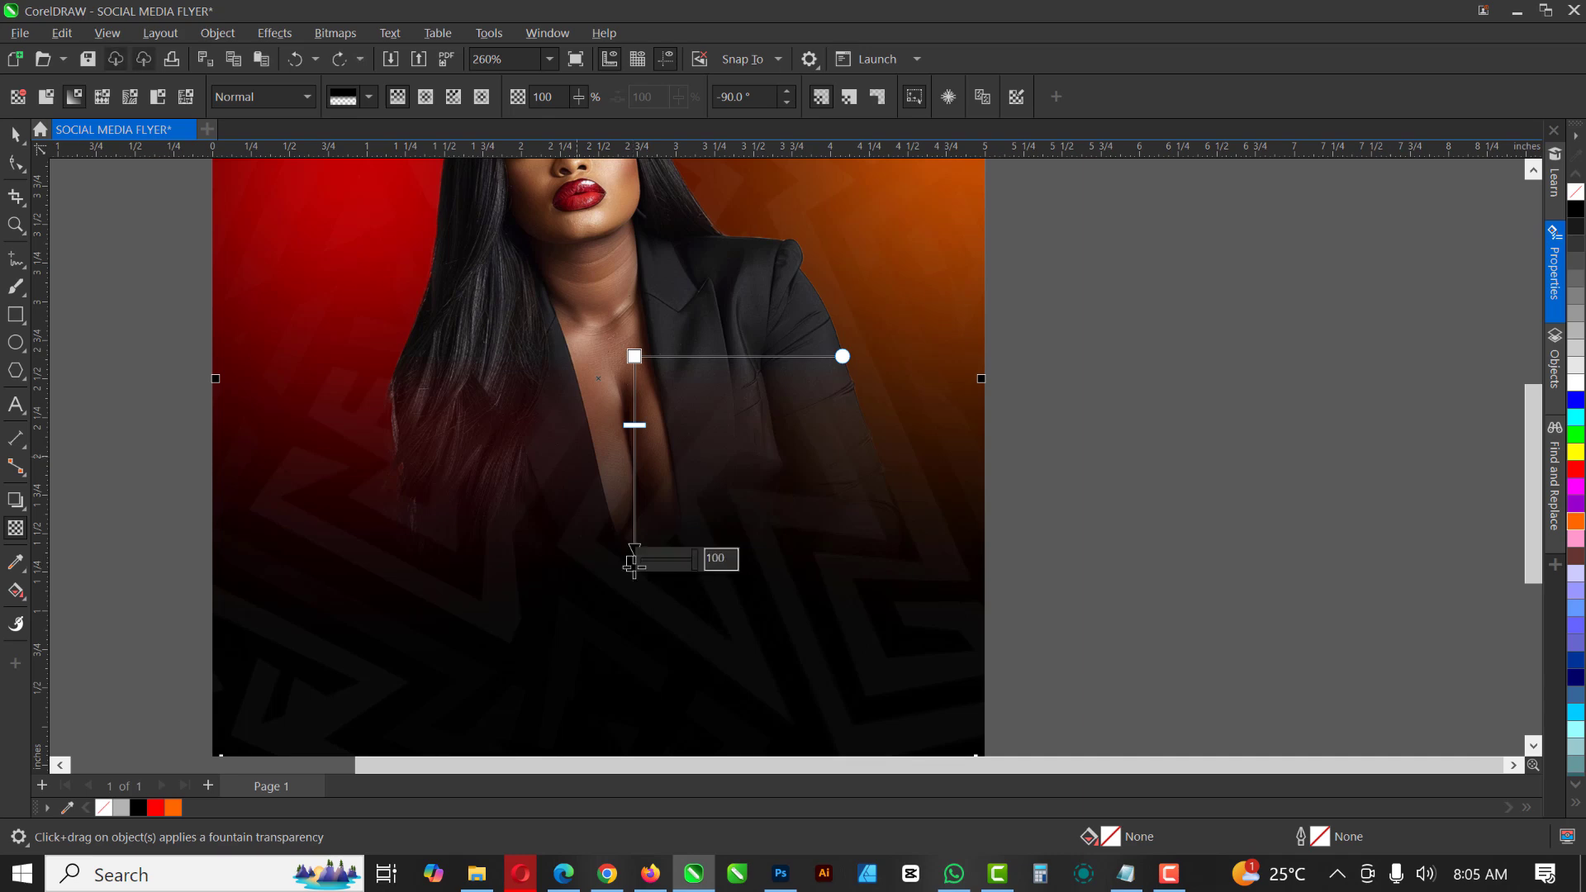
drag(635, 563, 635, 519)
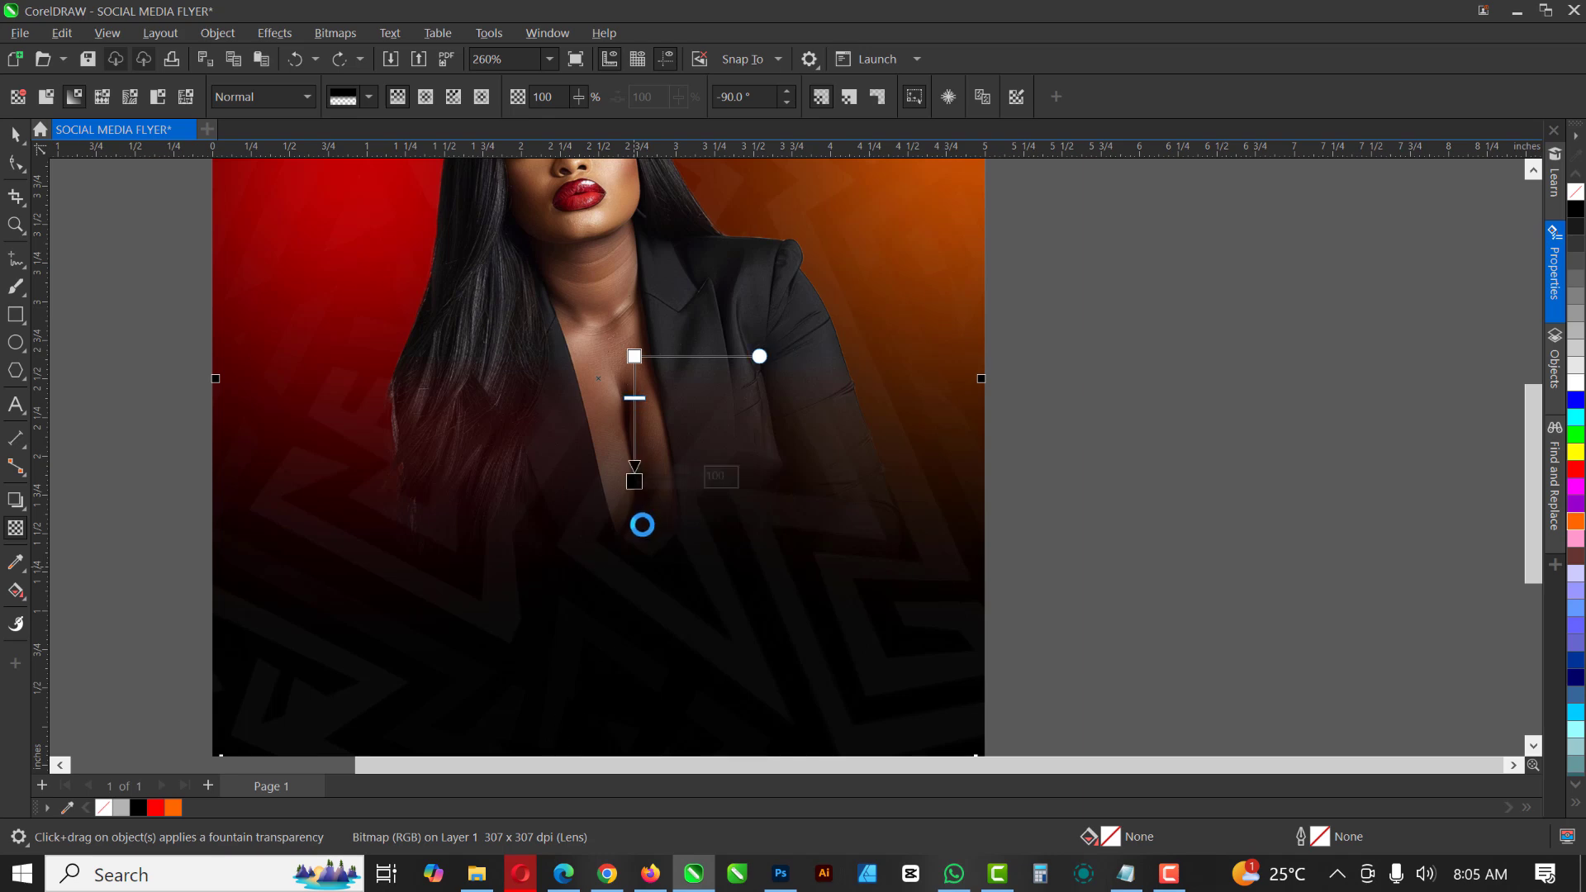
key(F3)
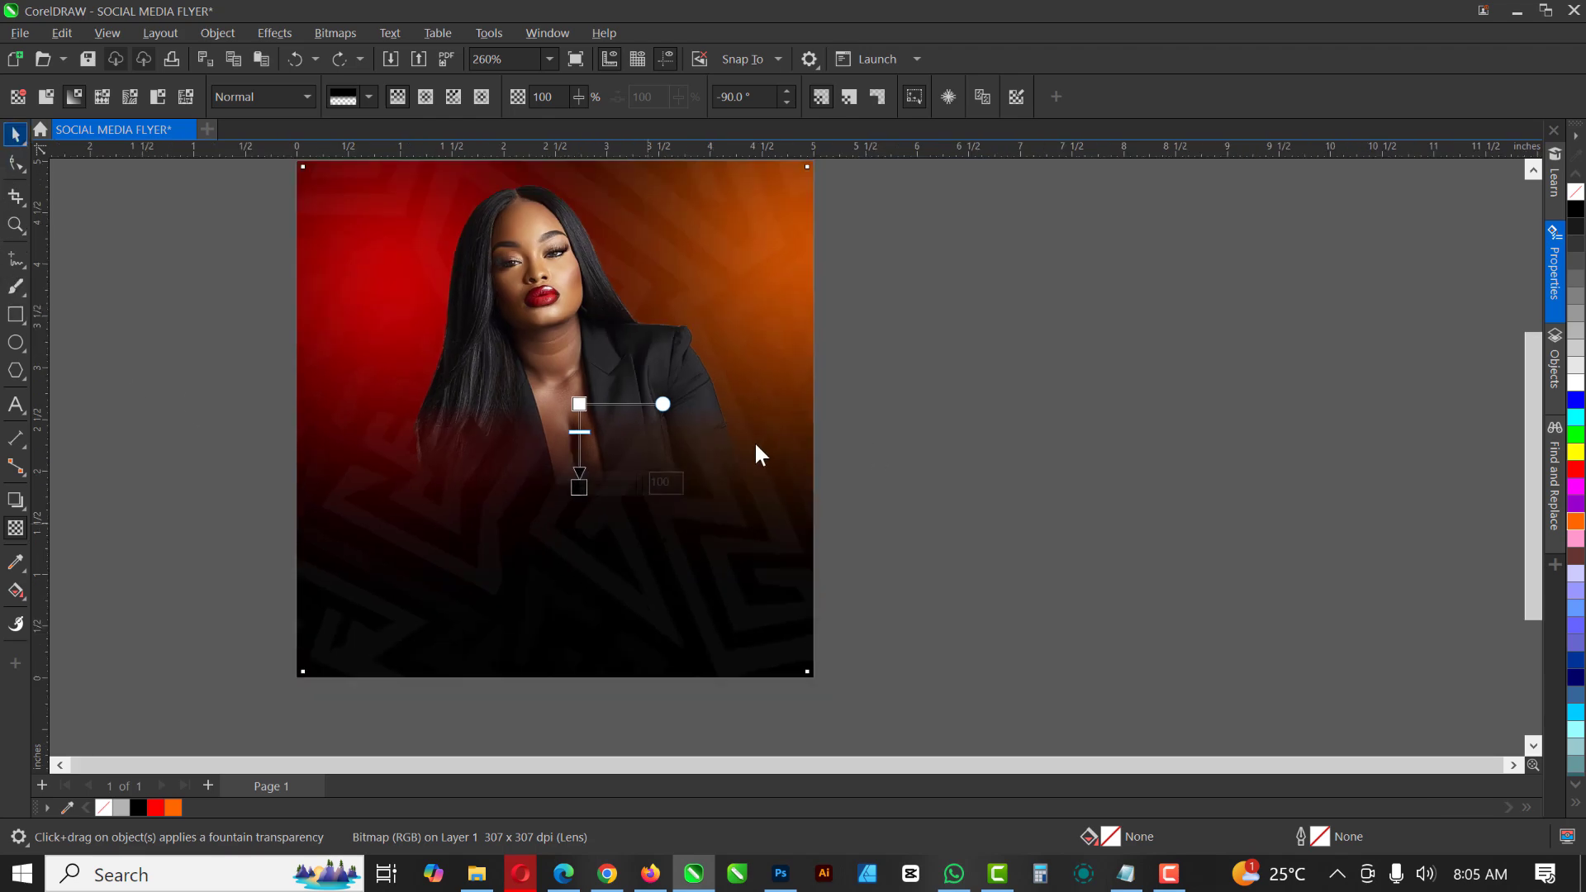
- Select the woman's cutout and try moving it off the flyer, beside the background
scroll(755, 442, down, 2)
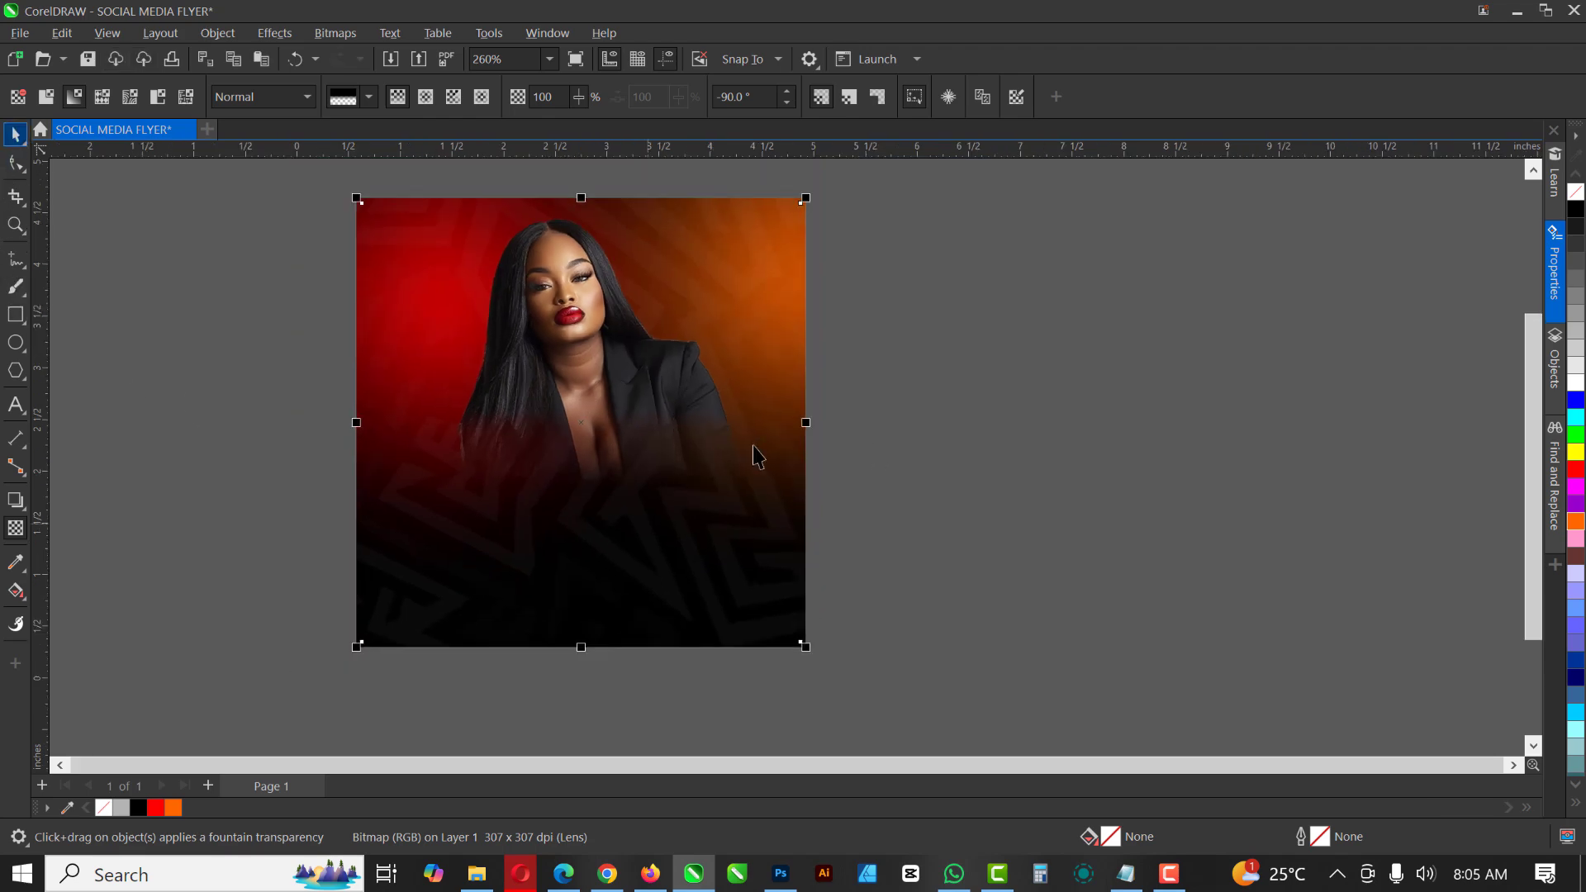
click(805, 419)
key(space)
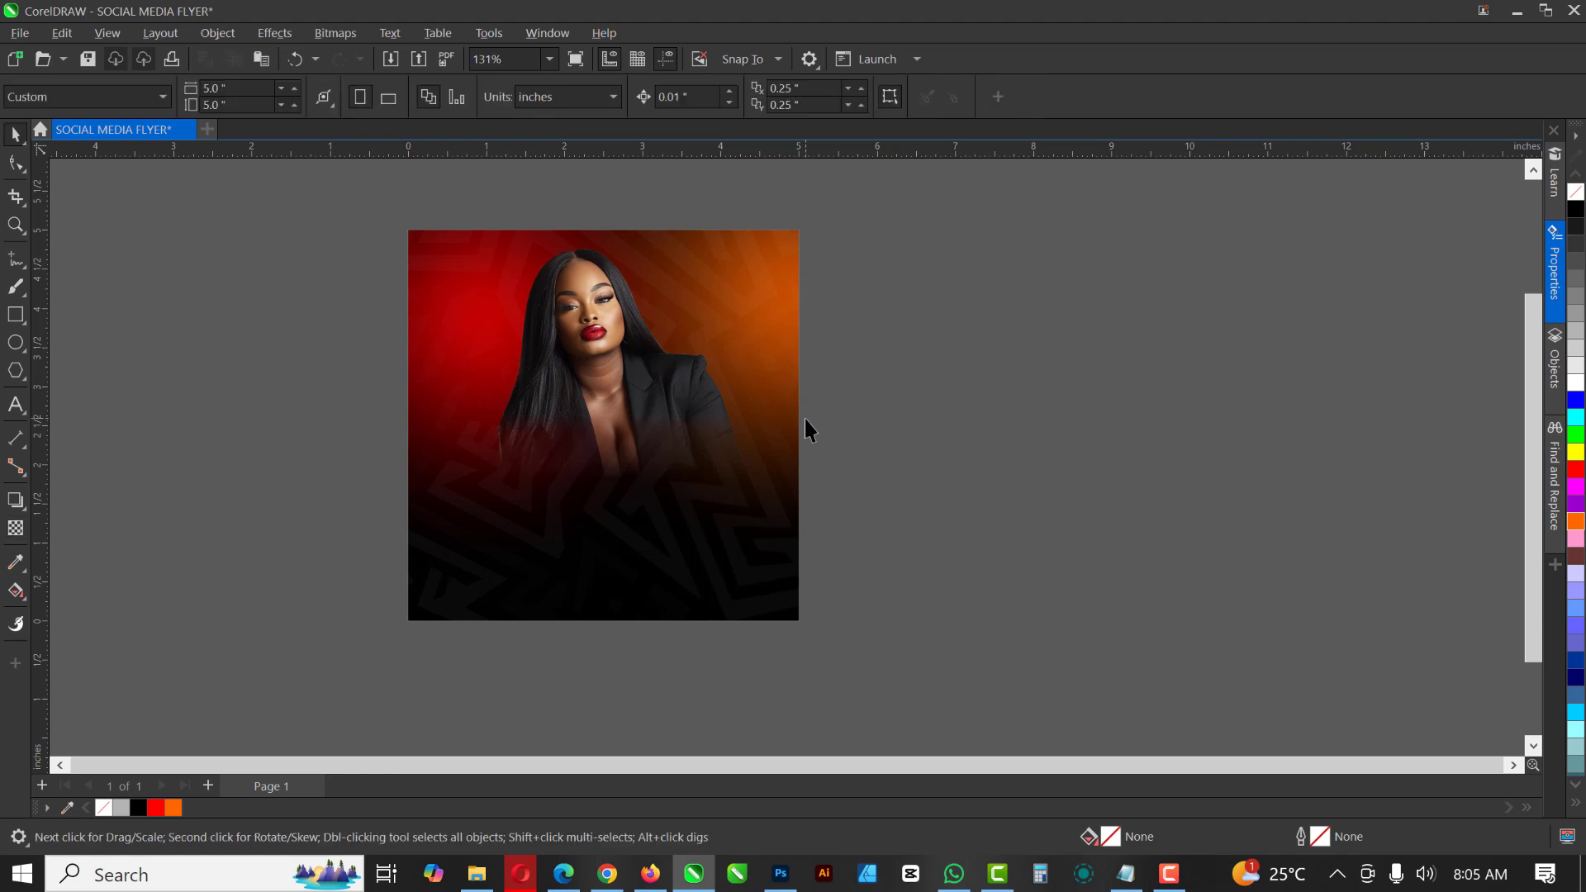
click(570, 322)
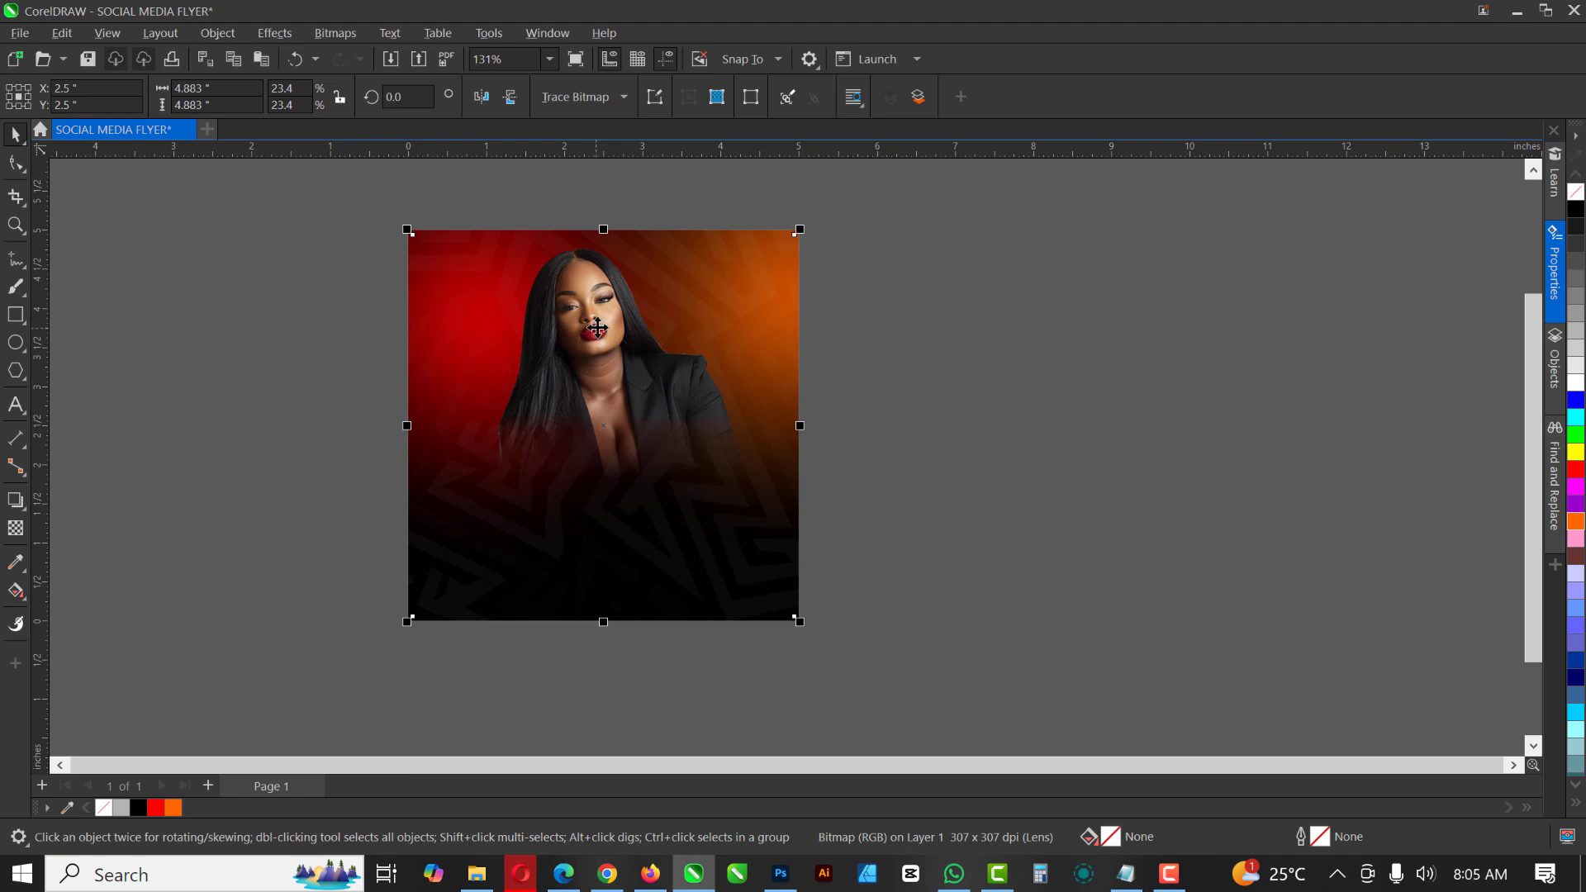
drag(602, 323, 977, 344)
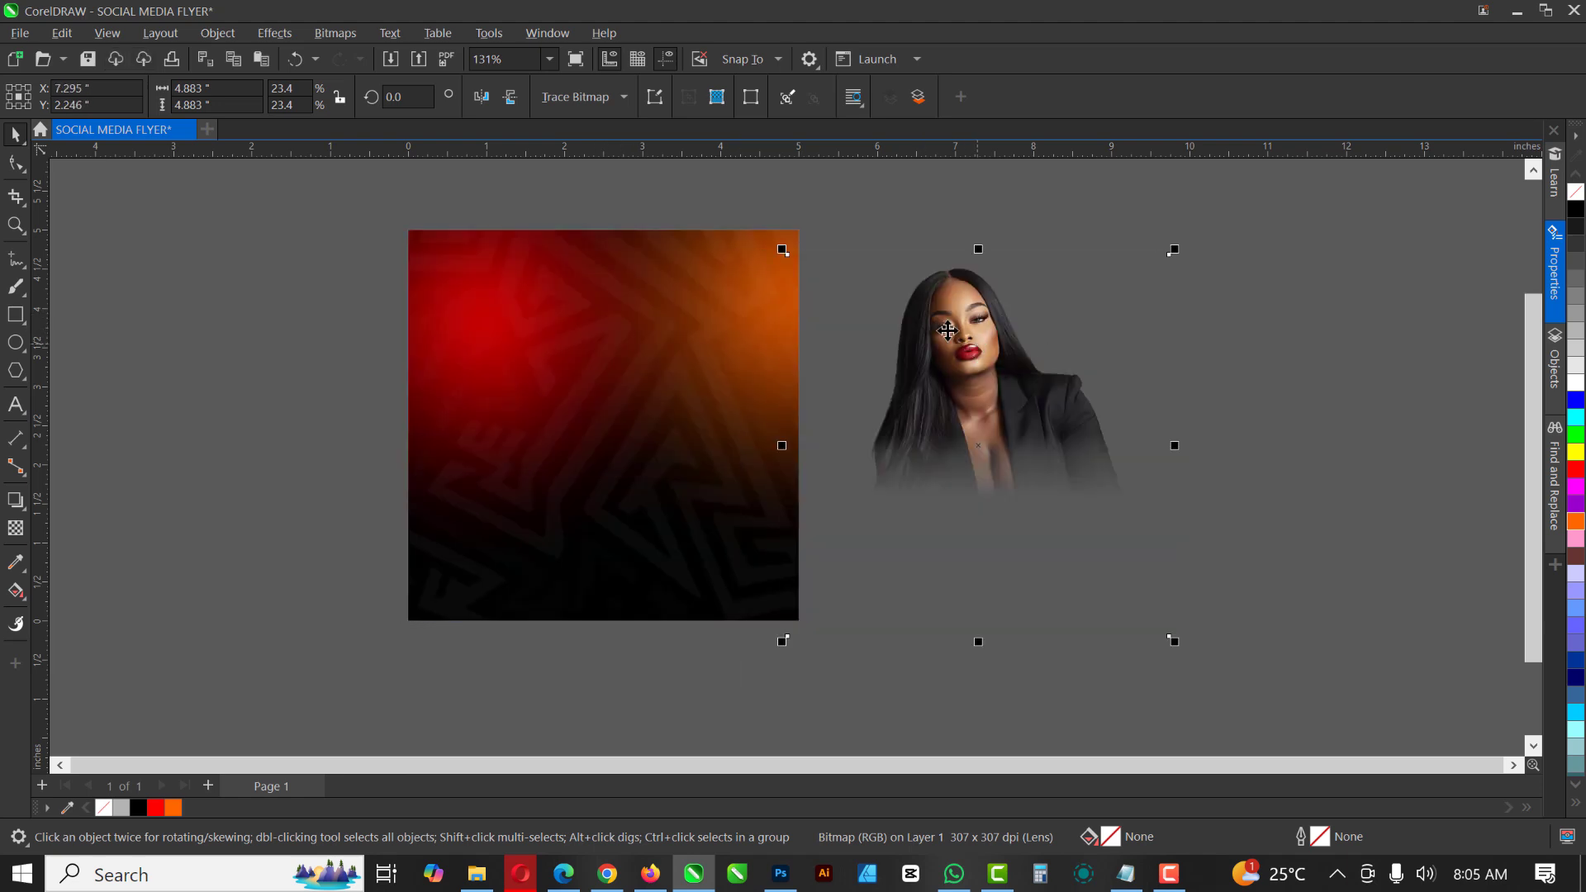
key(Escape)
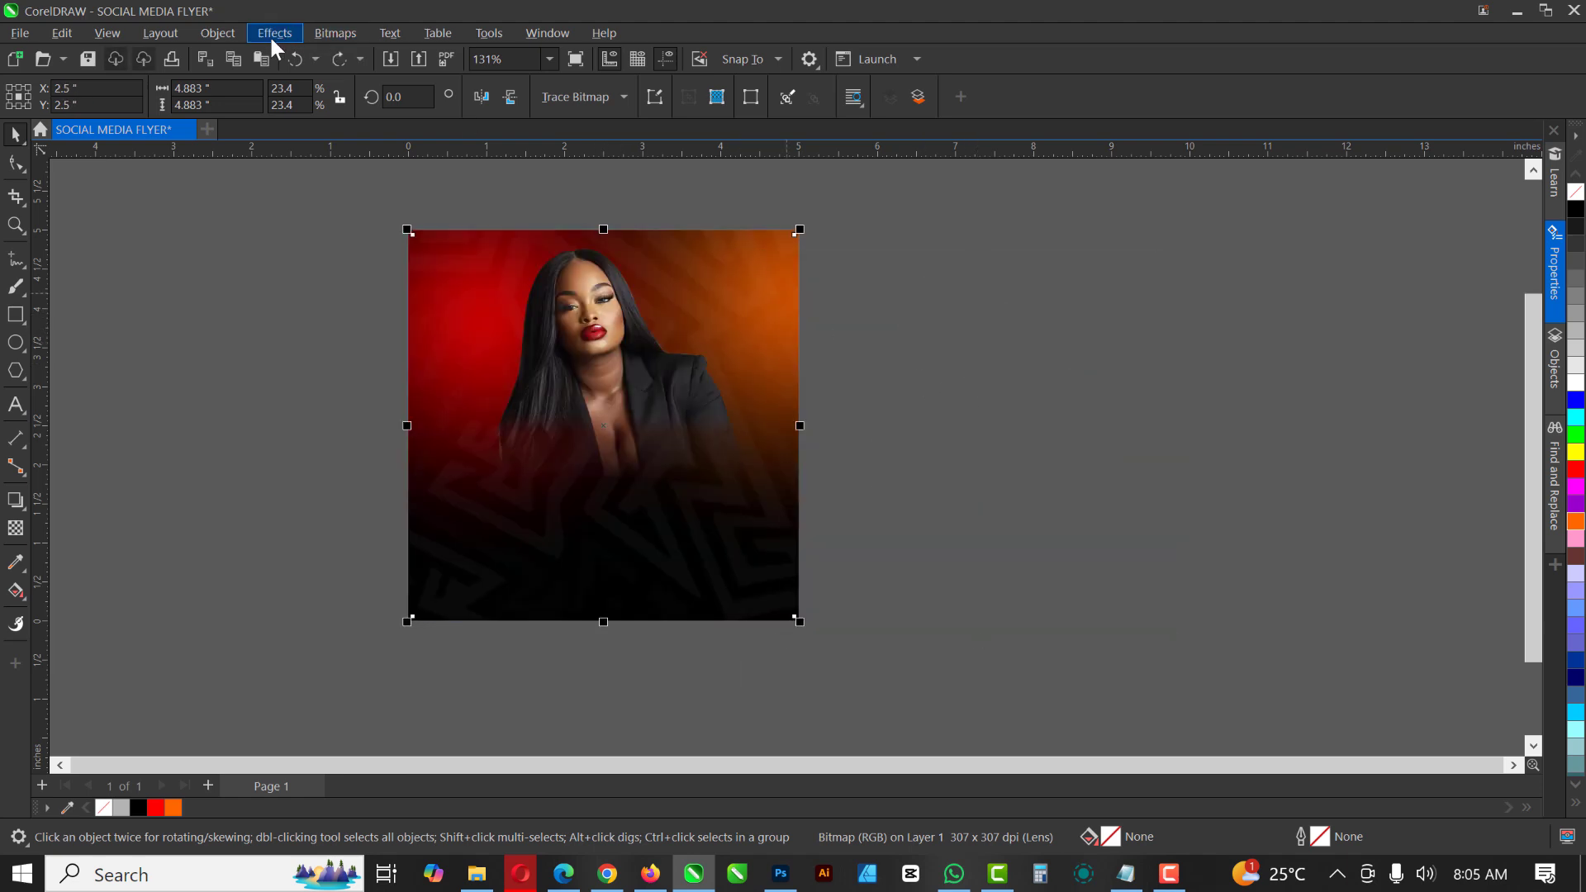
- Apply a Color Balance adjustment to the woman's cutout, shifting its shadows slightly from cyan towards red
click(260, 32)
mouse_move(300, 106)
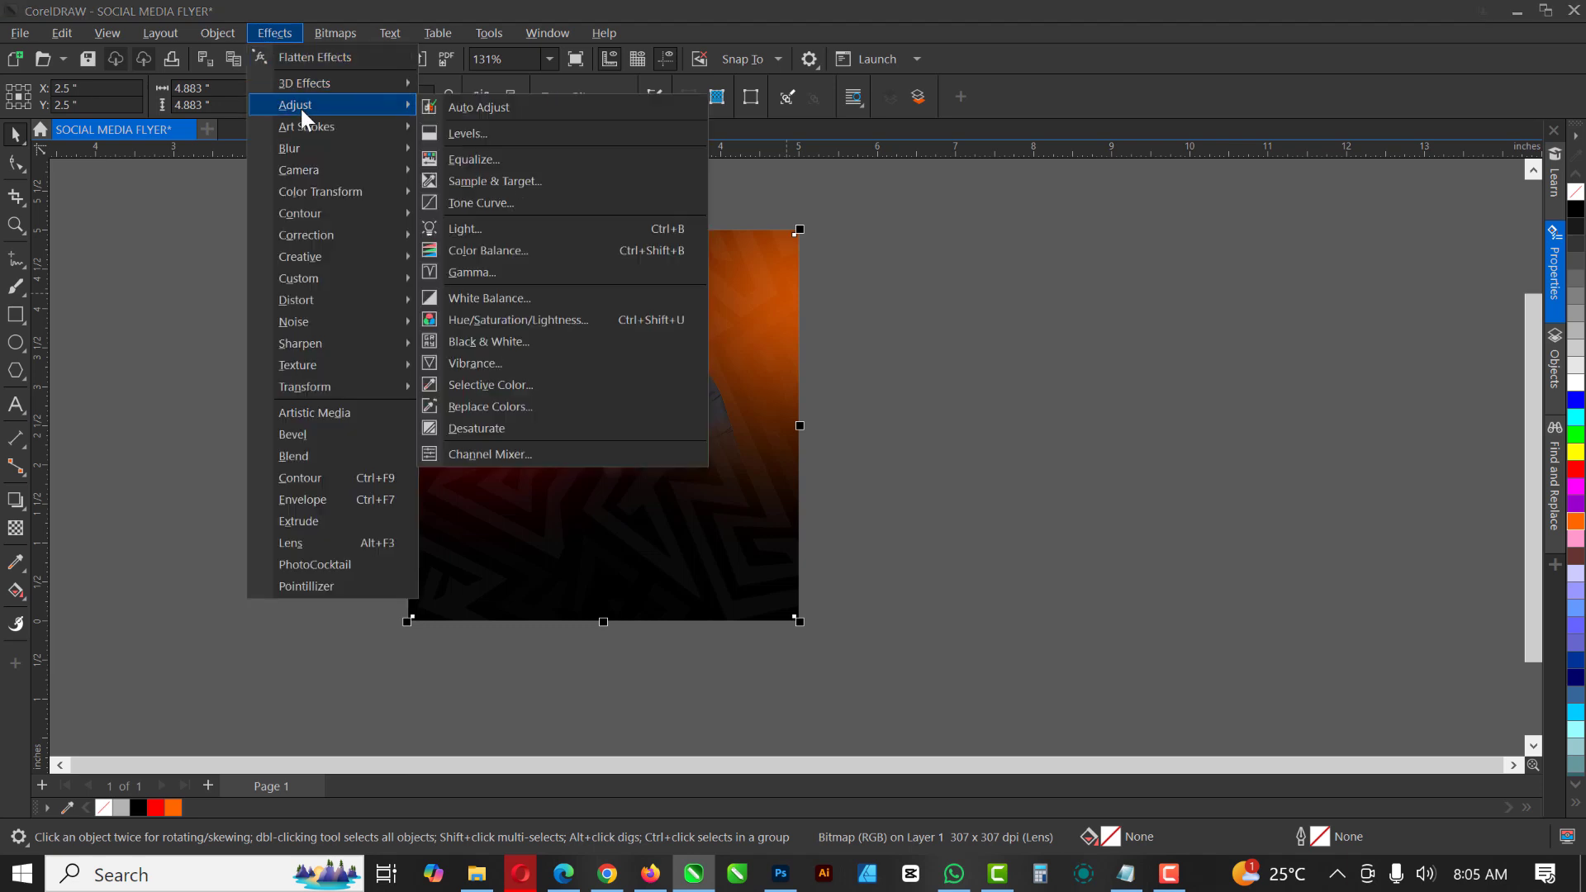
click(473, 252)
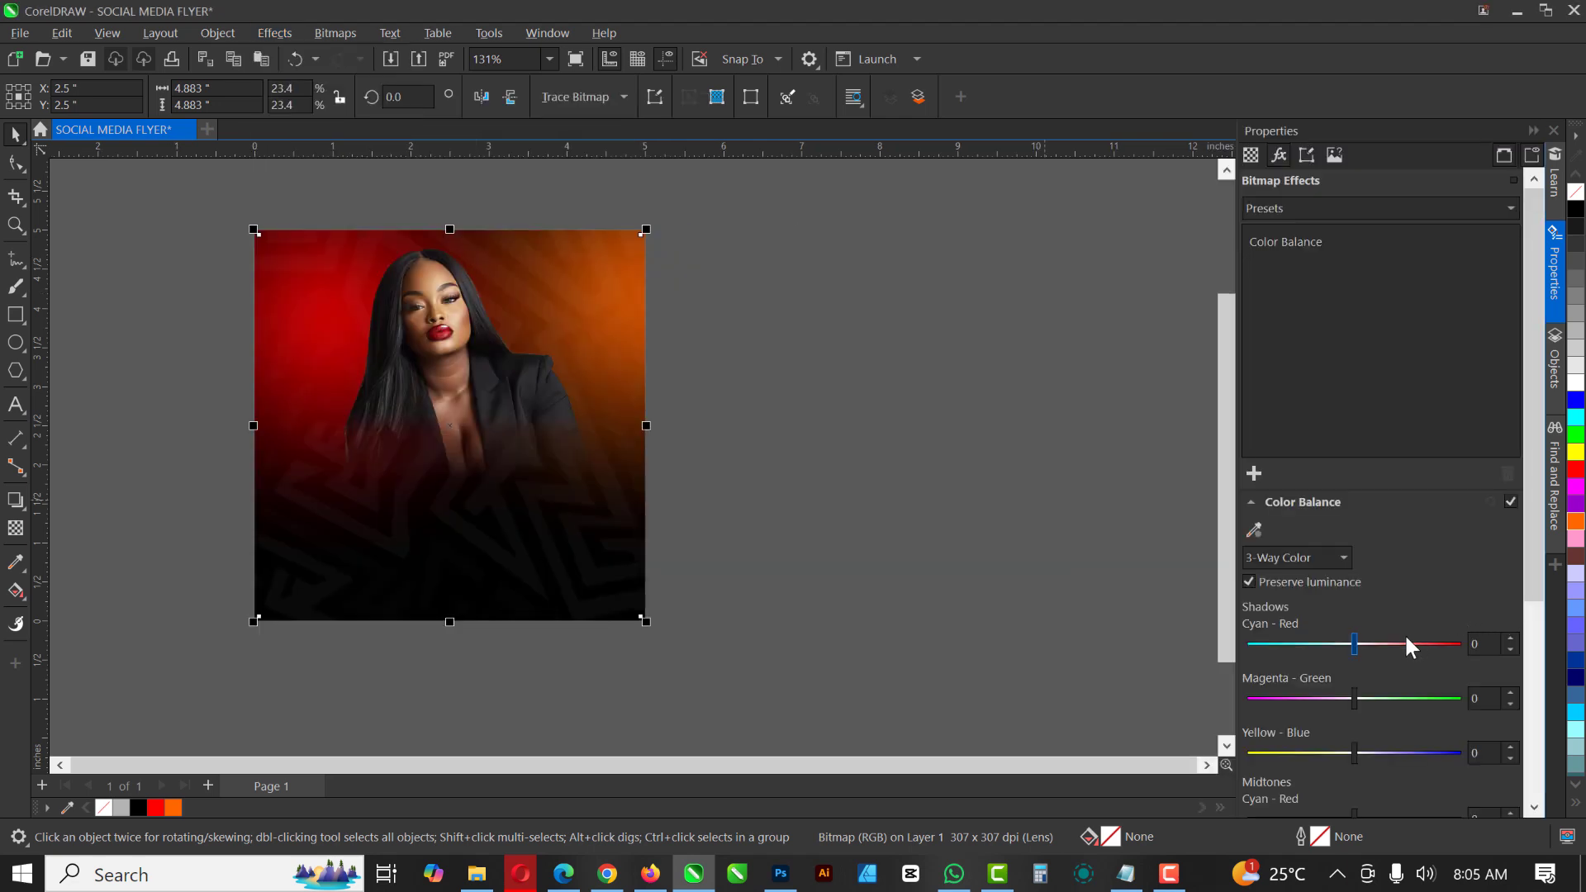
click(1365, 643)
click(1534, 128)
click(945, 345)
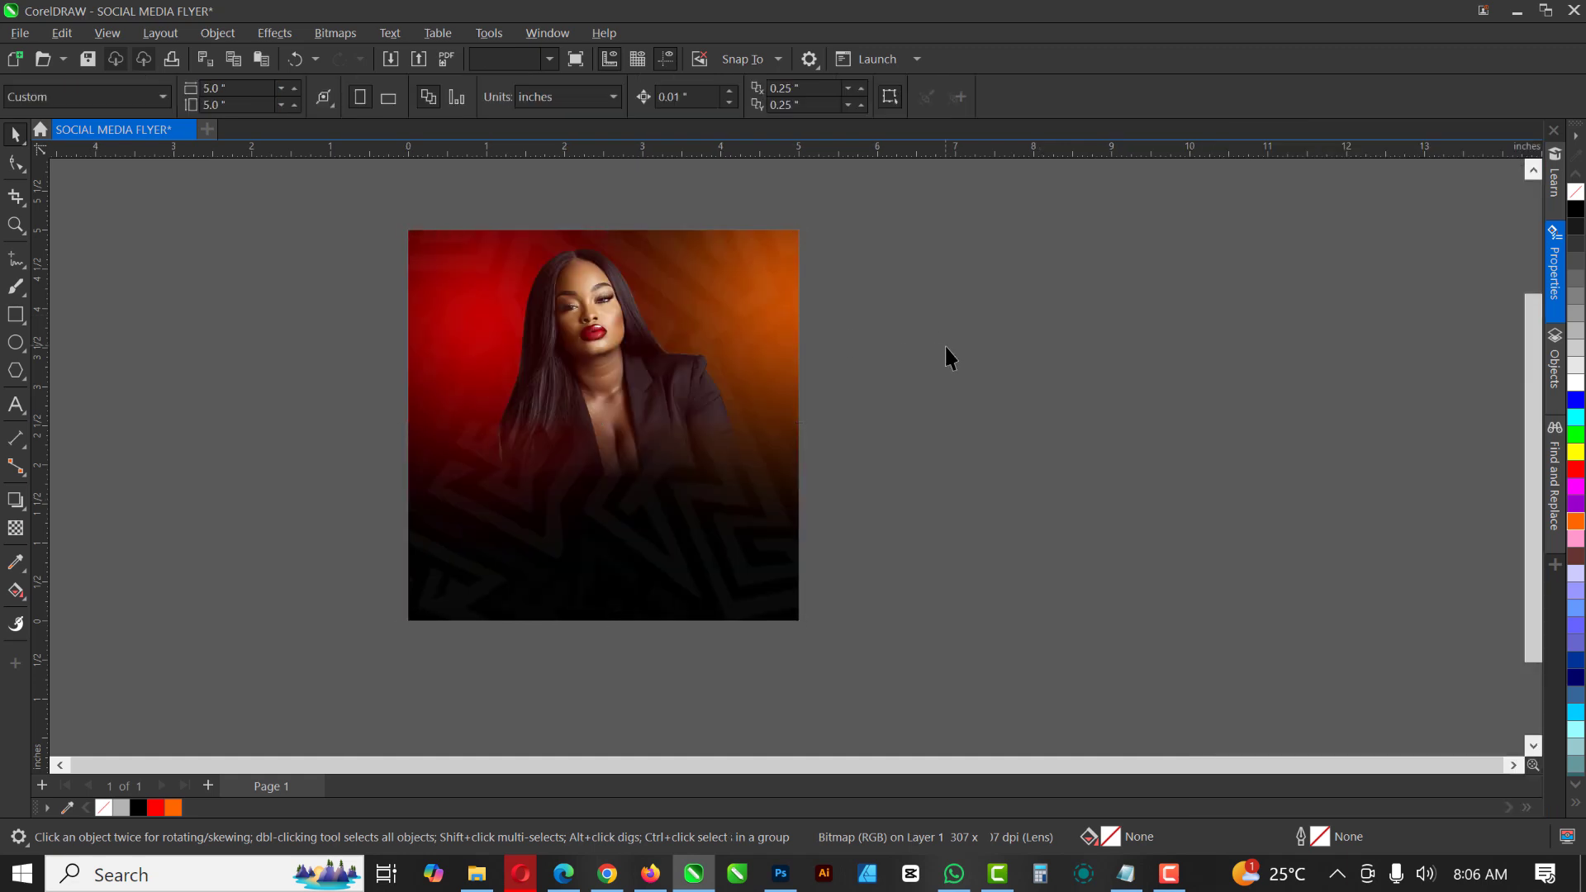
- PowerClip the woman's cutout inside the 5-inch background rectangle and check its placement among the frame's contents
key(F5)
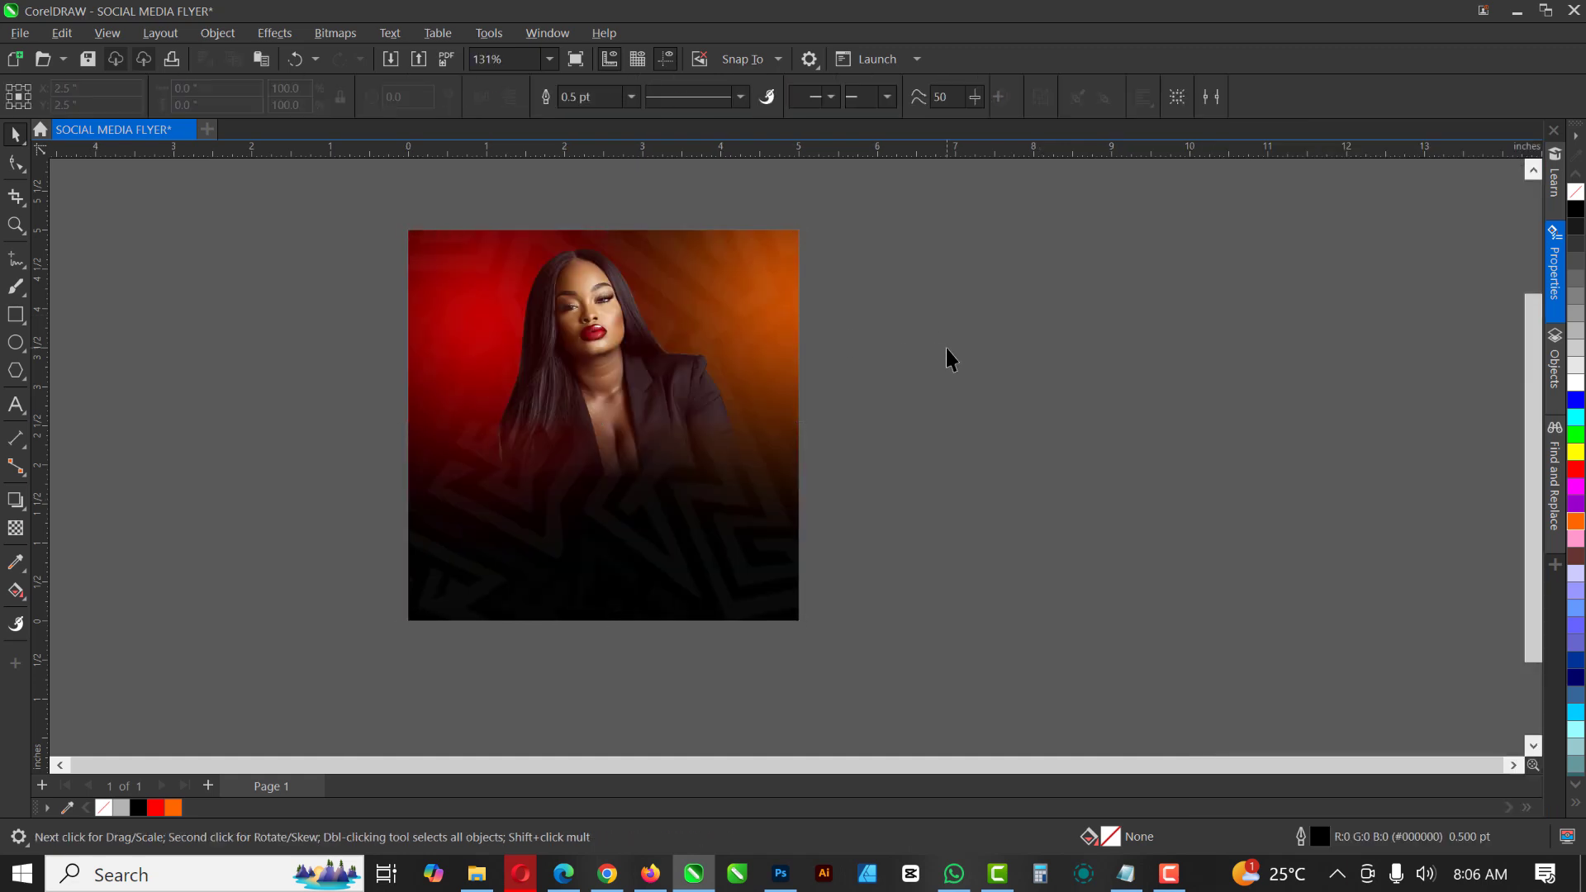
key(shift+F4)
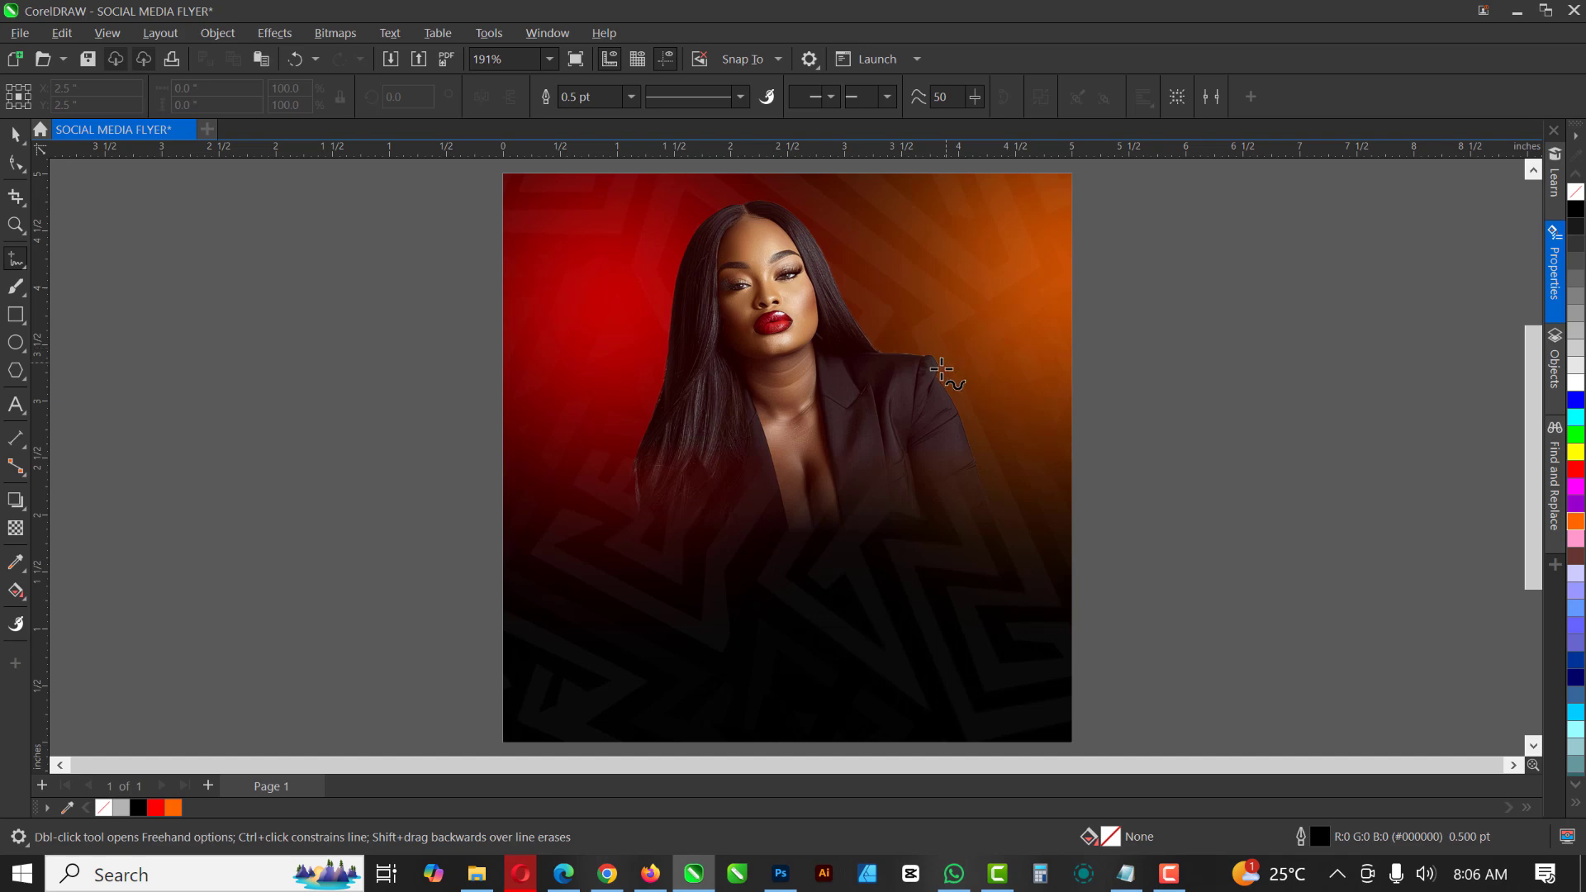
click(16, 136)
click(826, 360)
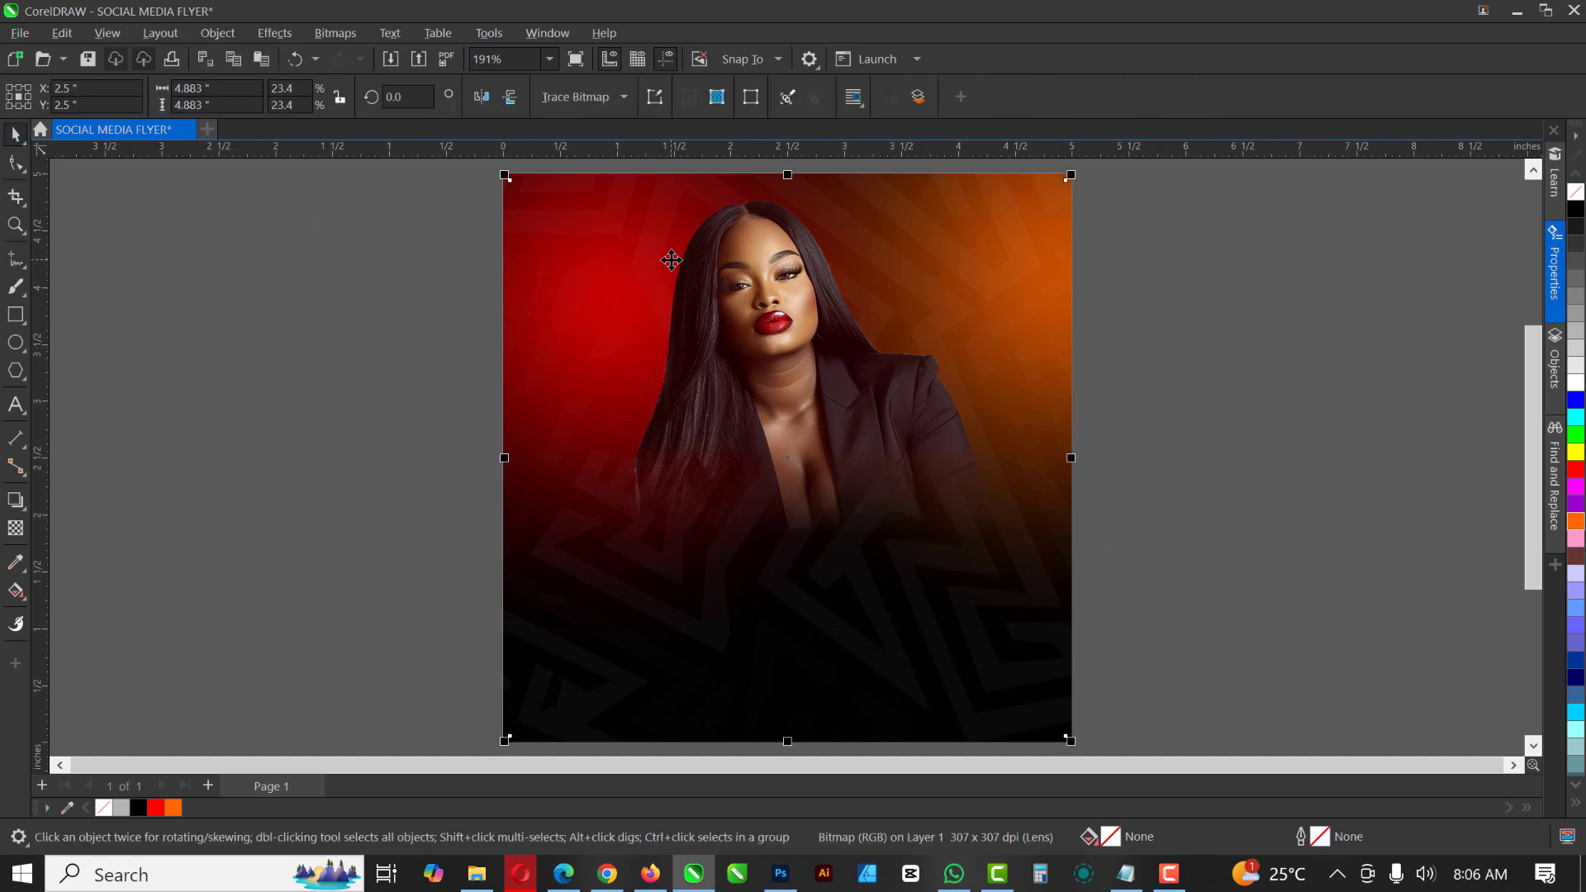
key(Delete)
double_click(799, 312)
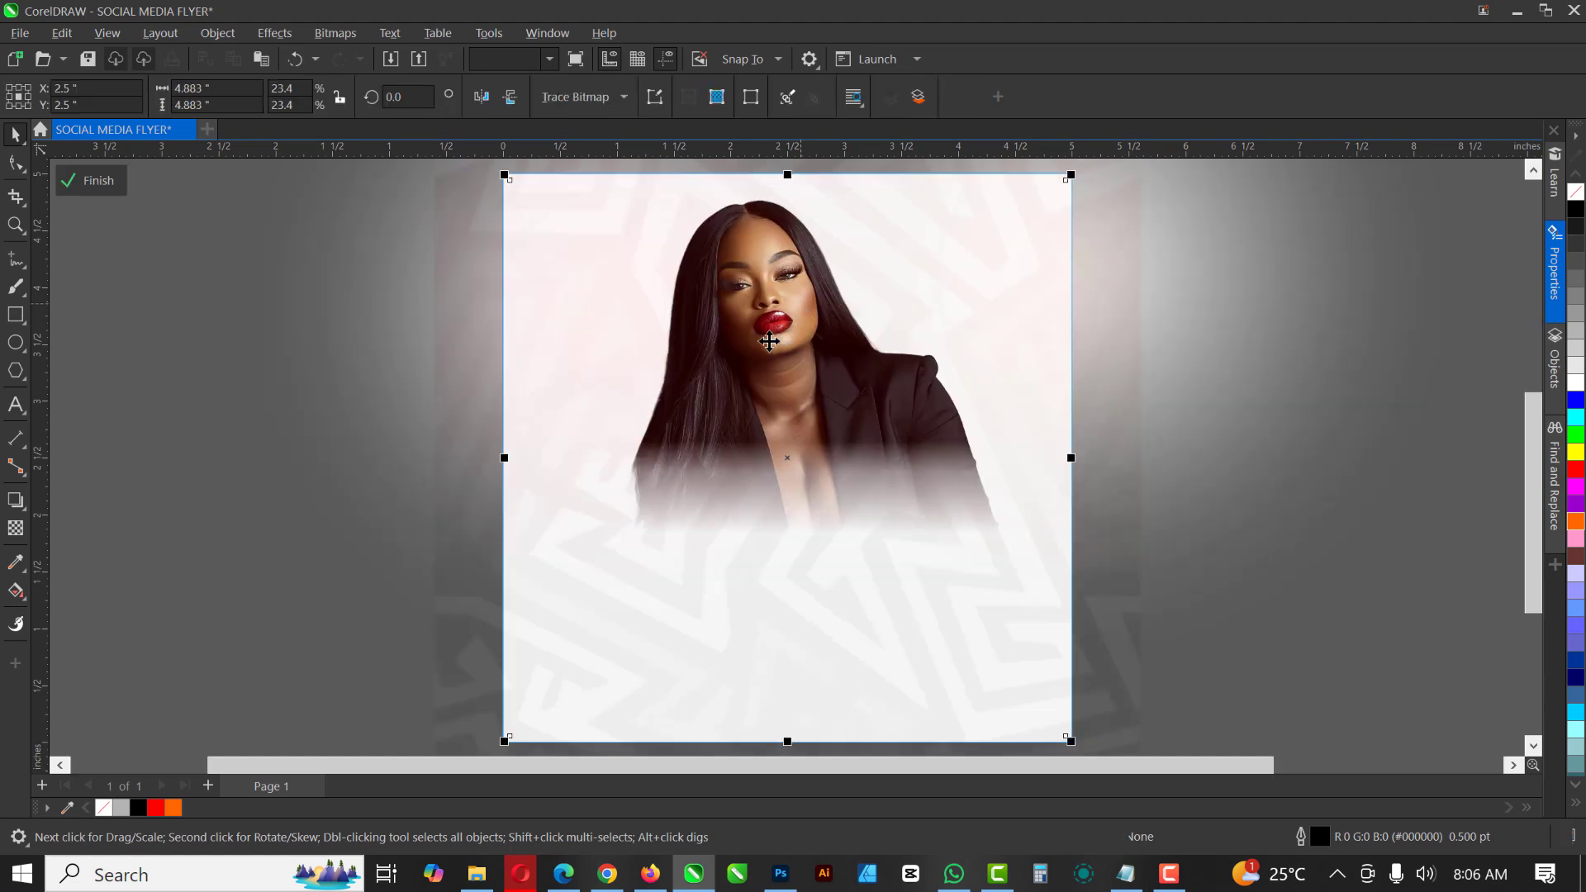
click(98, 181)
click(767, 360)
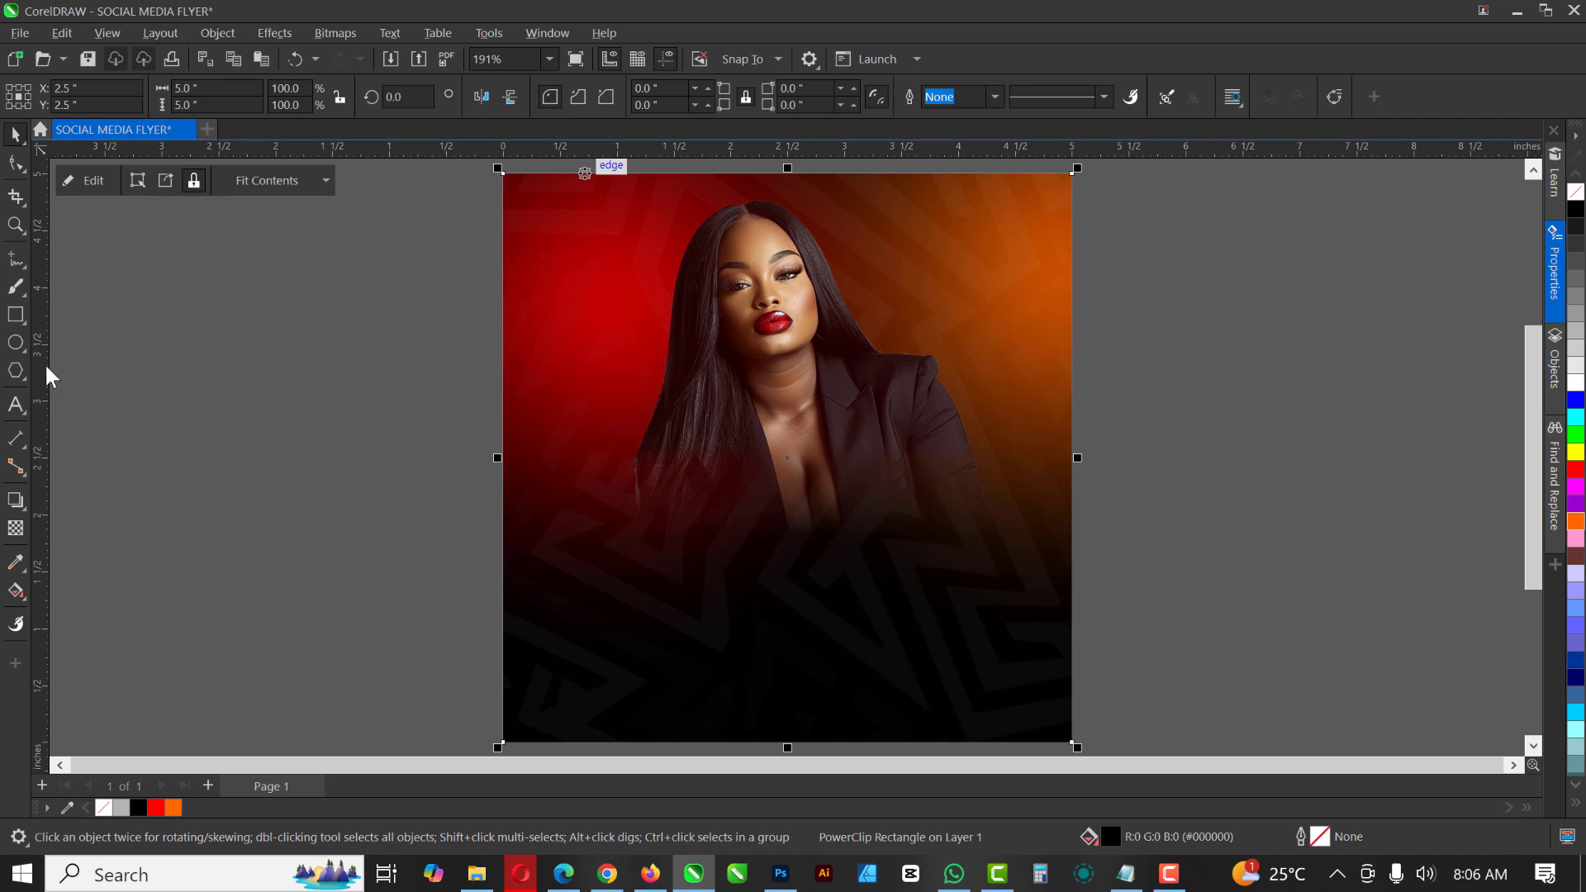
- Draw a circle about 1.3 inches wide beside the woman's shoulder, filled orange tinted with yellow (#FF8300) and without an outline
click(19, 340)
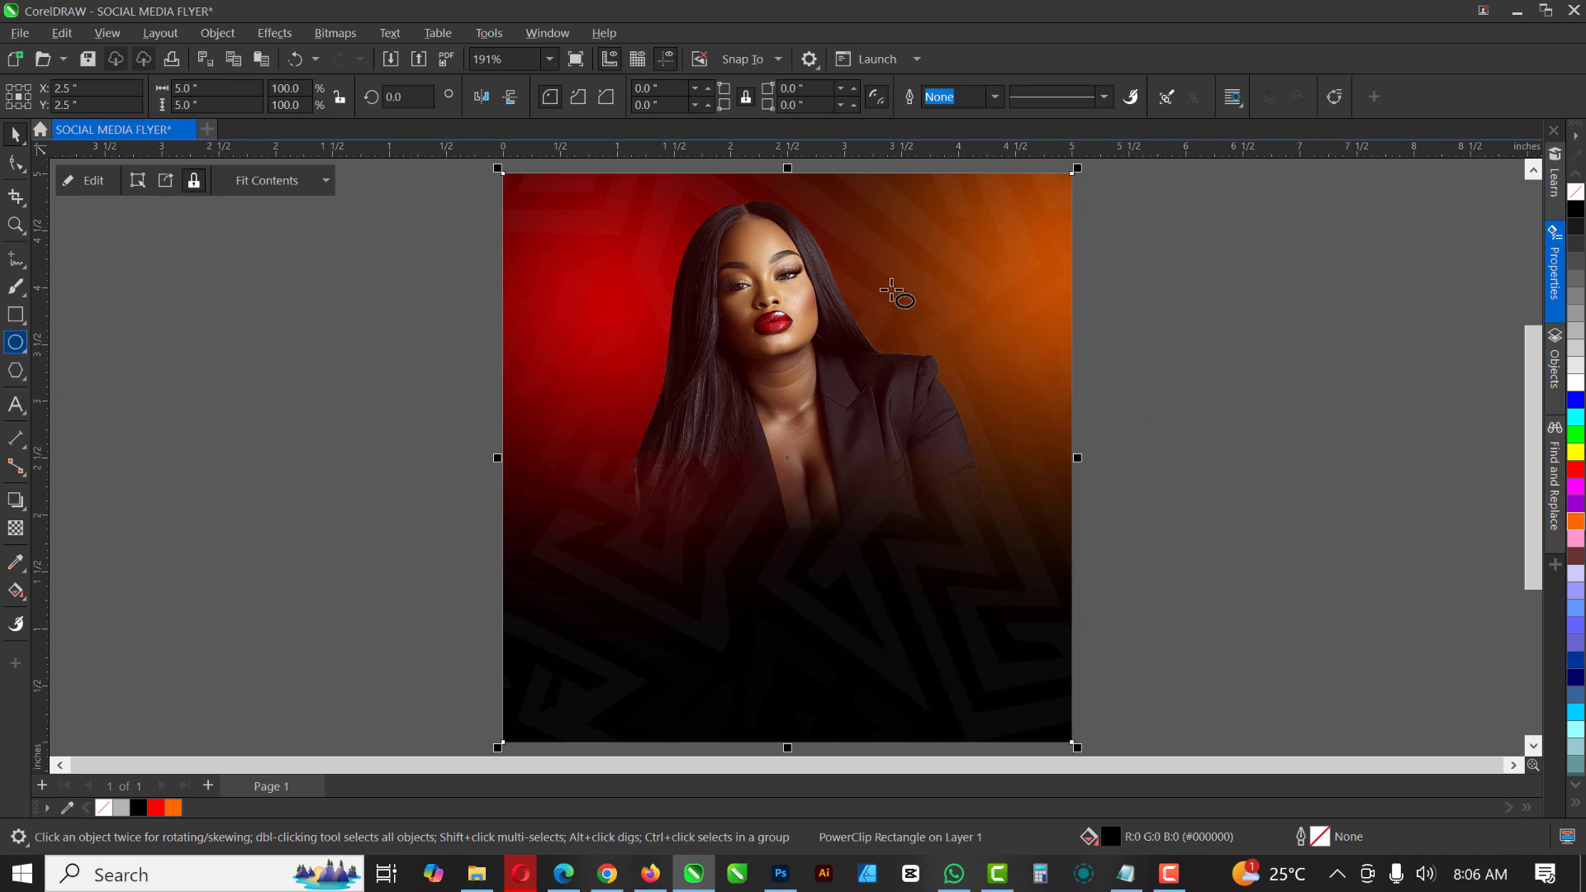
drag(888, 287, 1016, 428)
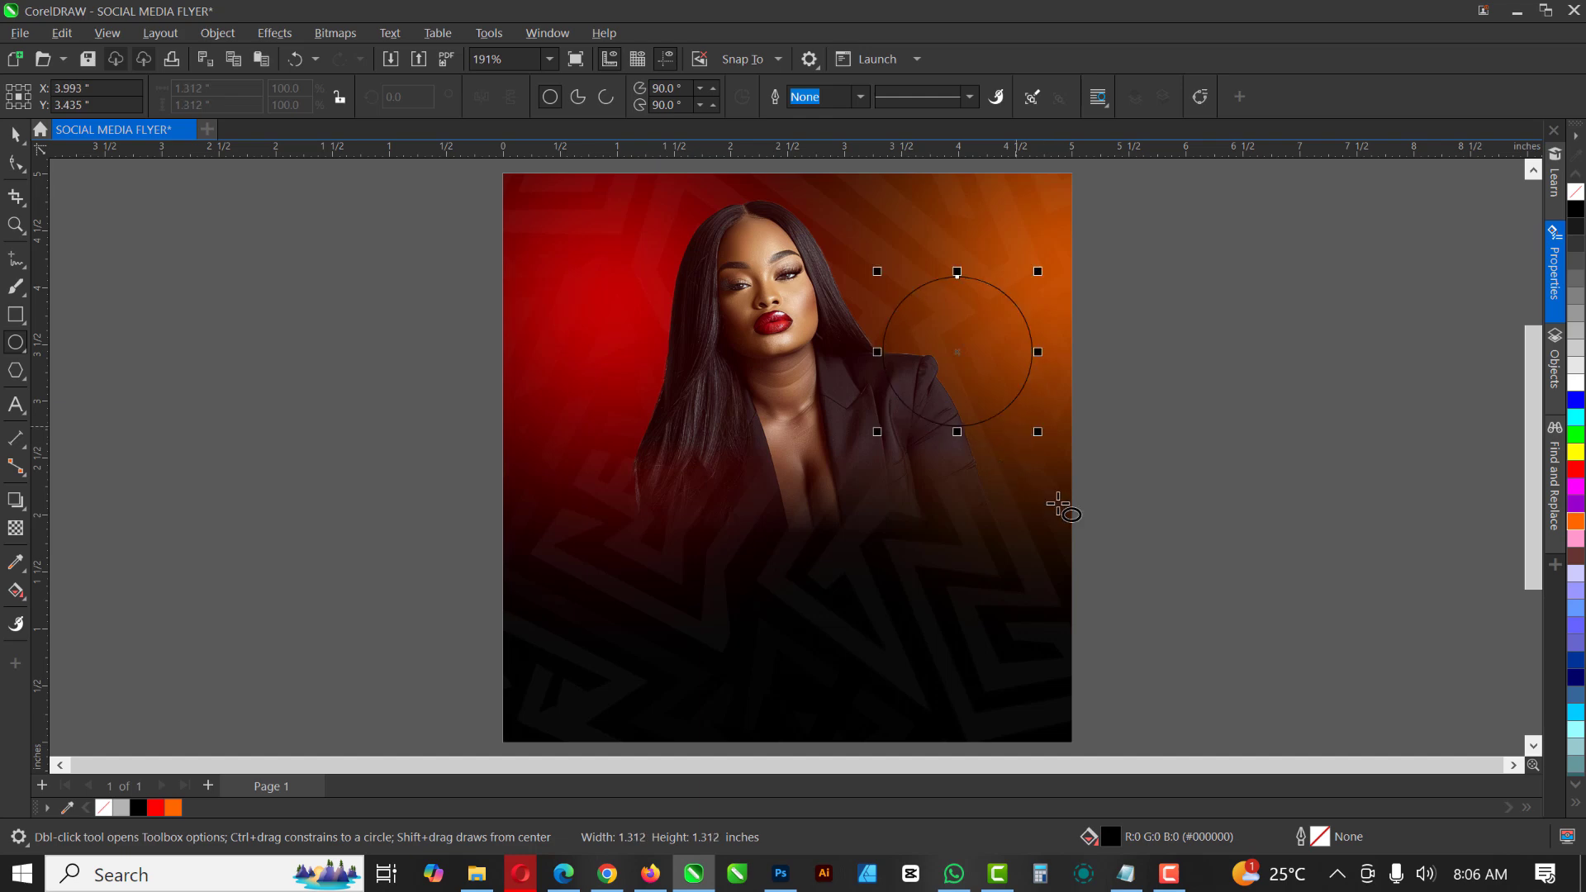
click(1576, 522)
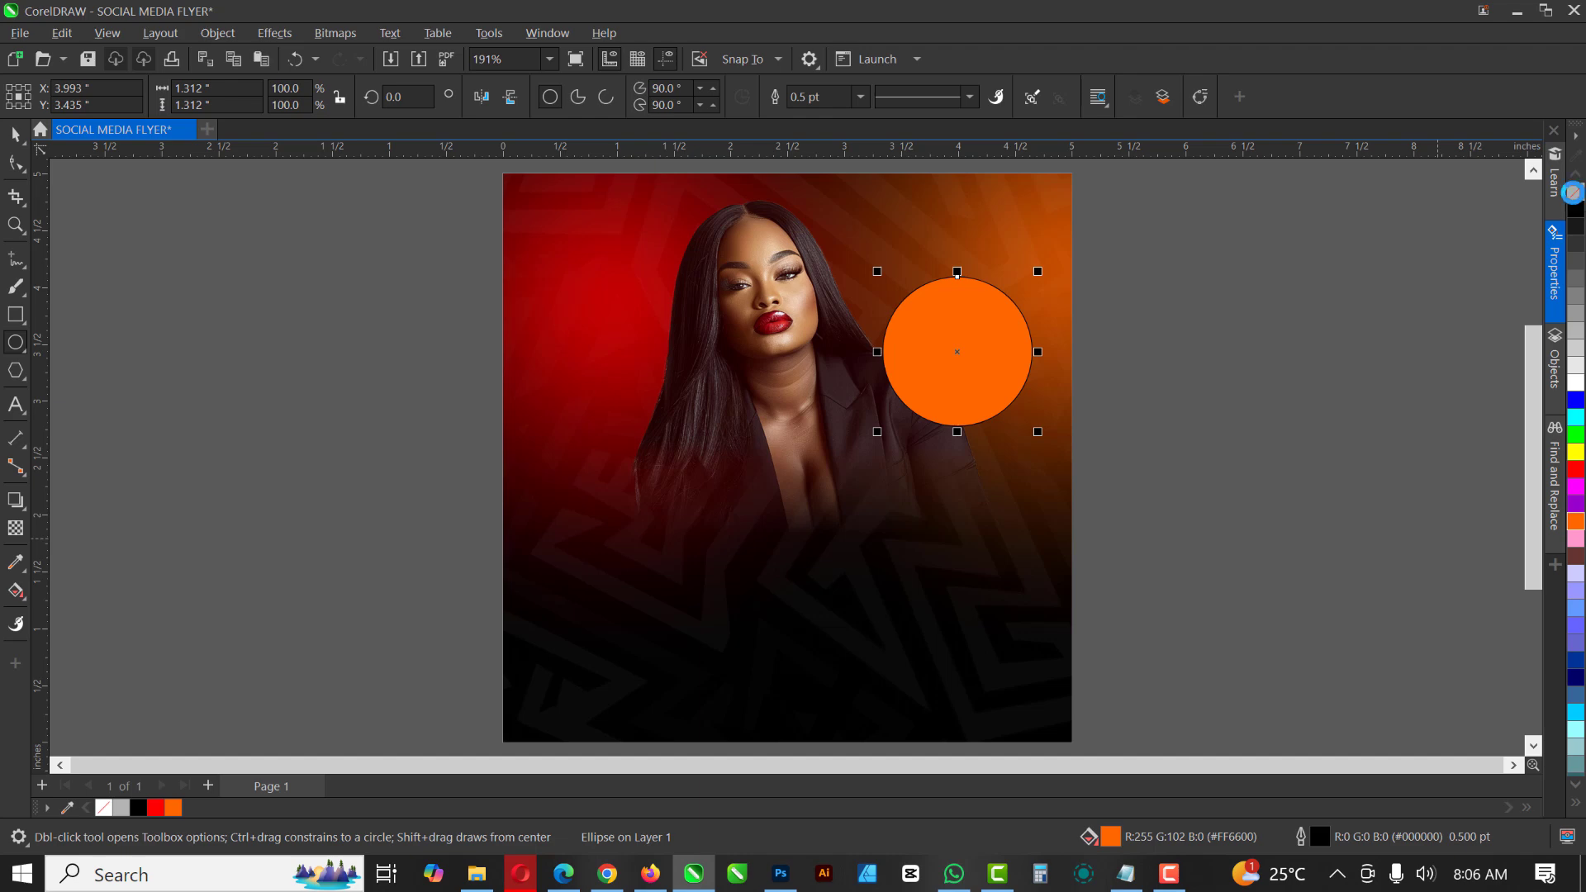
right_click(1573, 193)
ctrl+click(1574, 453)
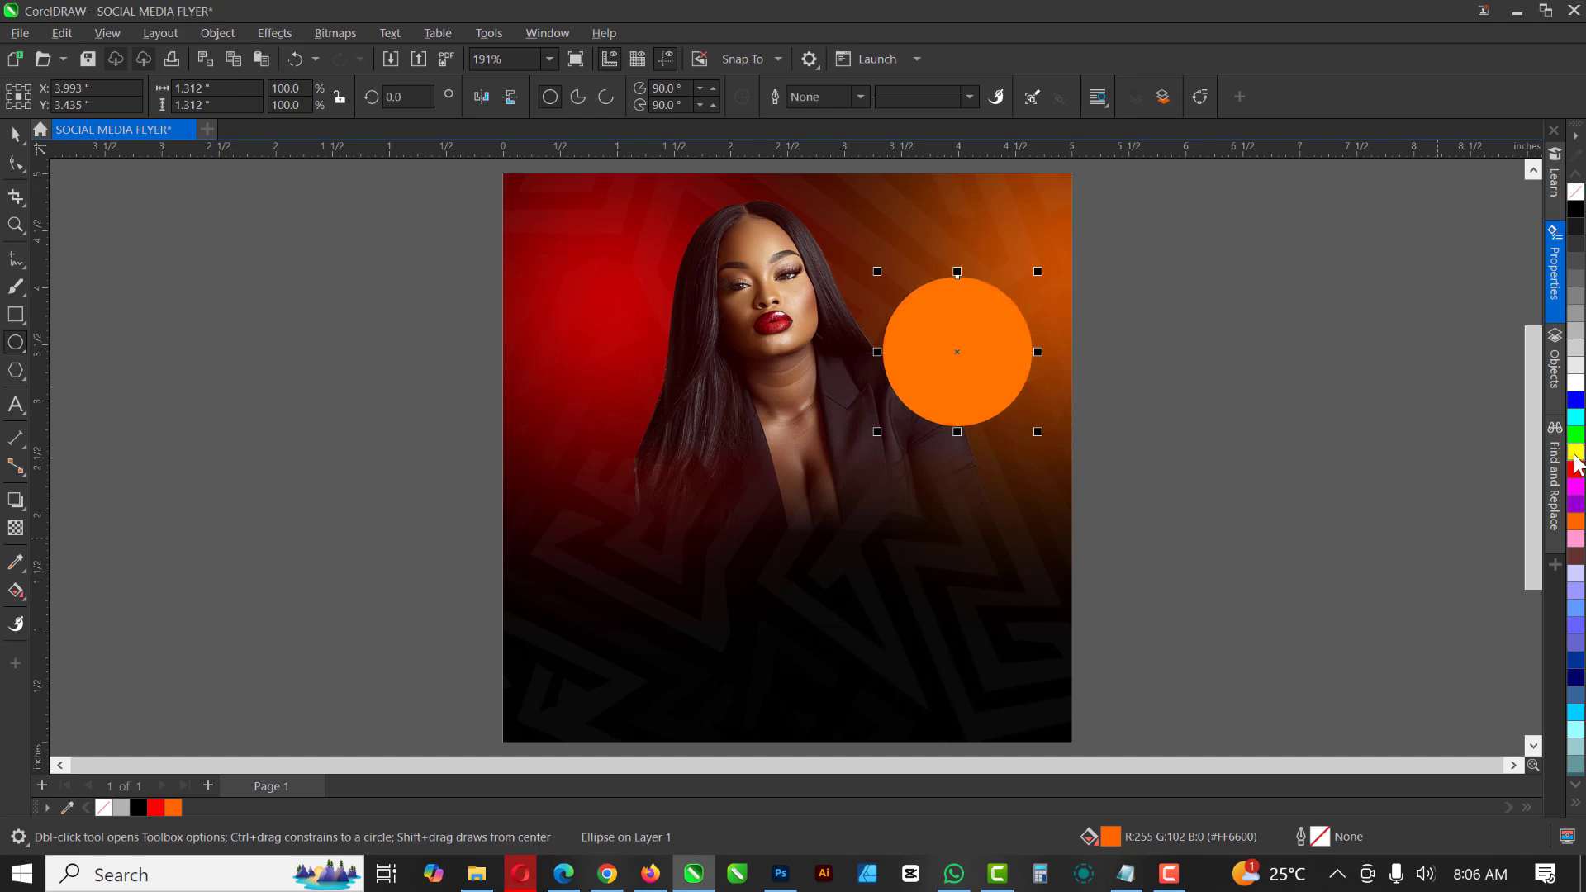
- Give the orange circle an elliptical fountain transparency and move it closer to the woman, over the top of her shoulder
click(16, 529)
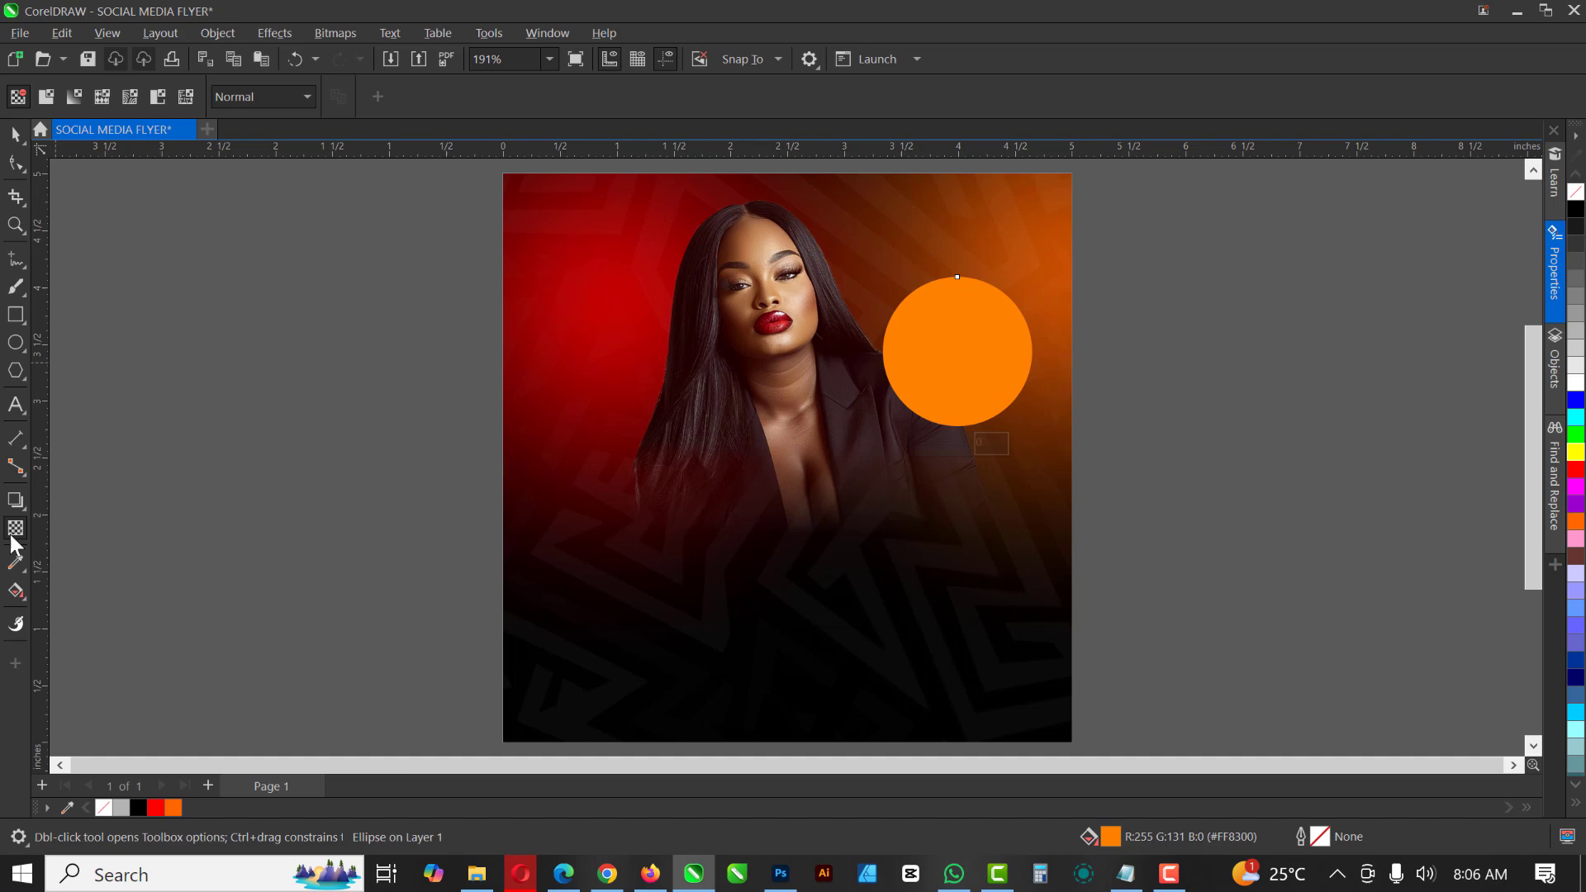
click(74, 97)
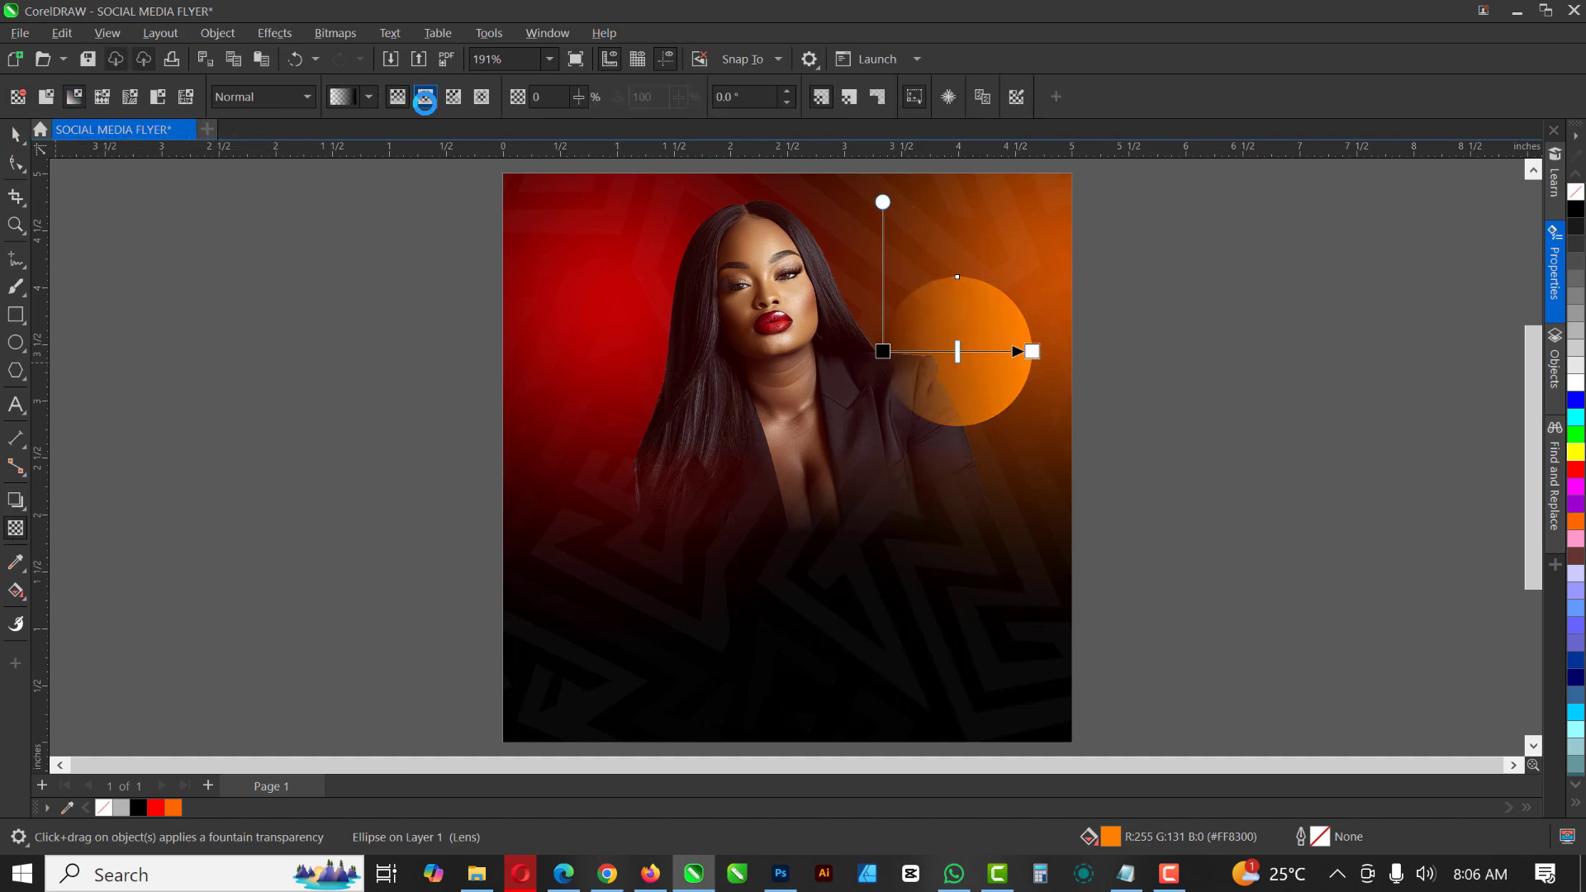
click(425, 97)
click(16, 134)
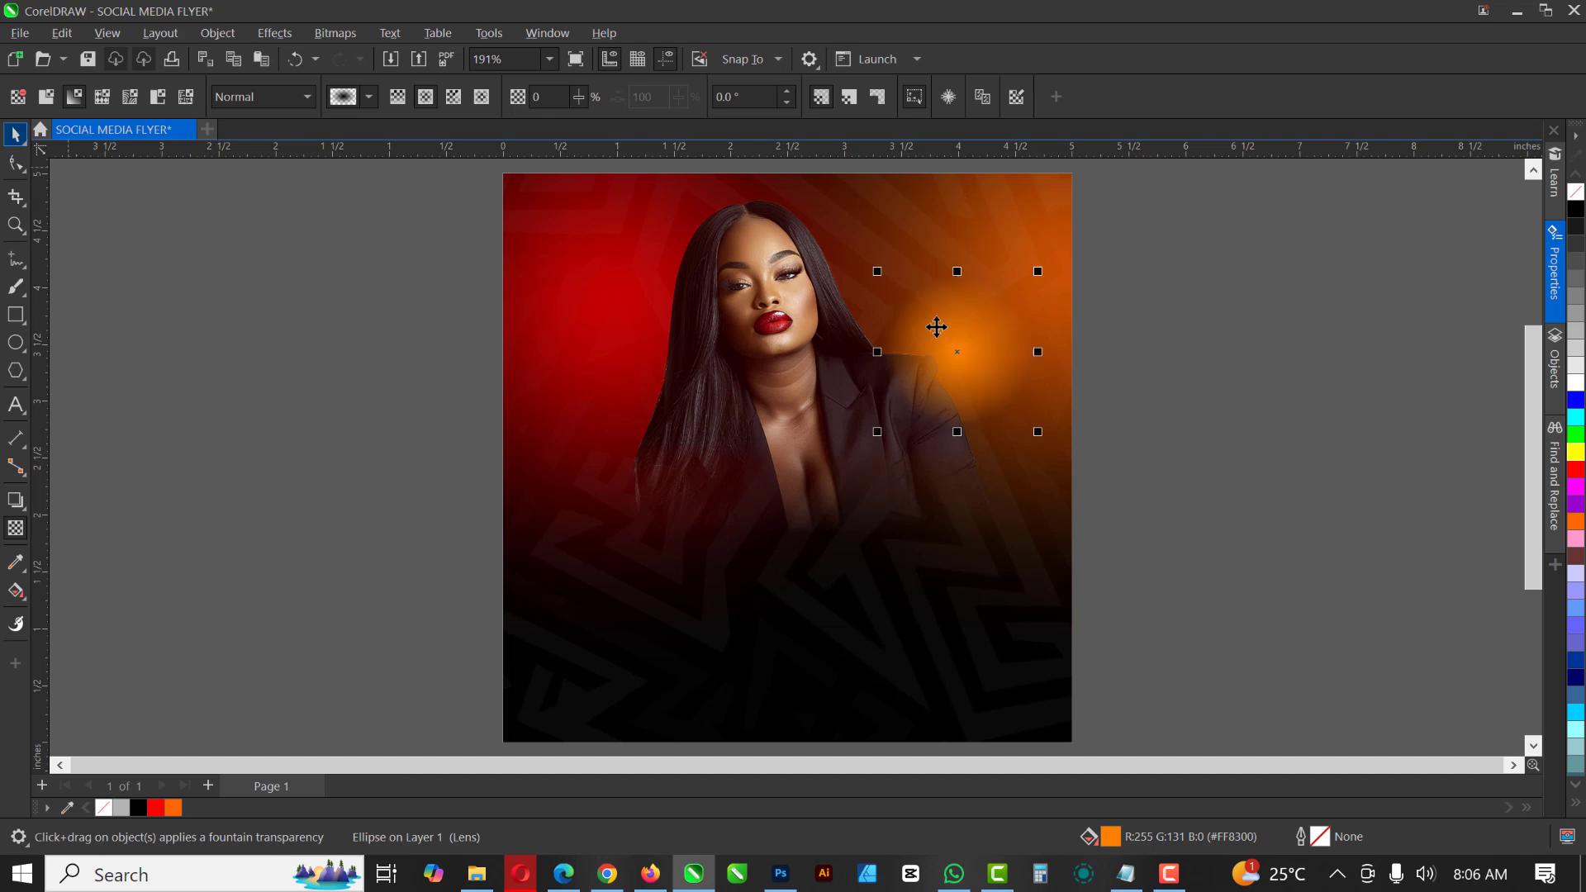
drag(936, 327, 889, 327)
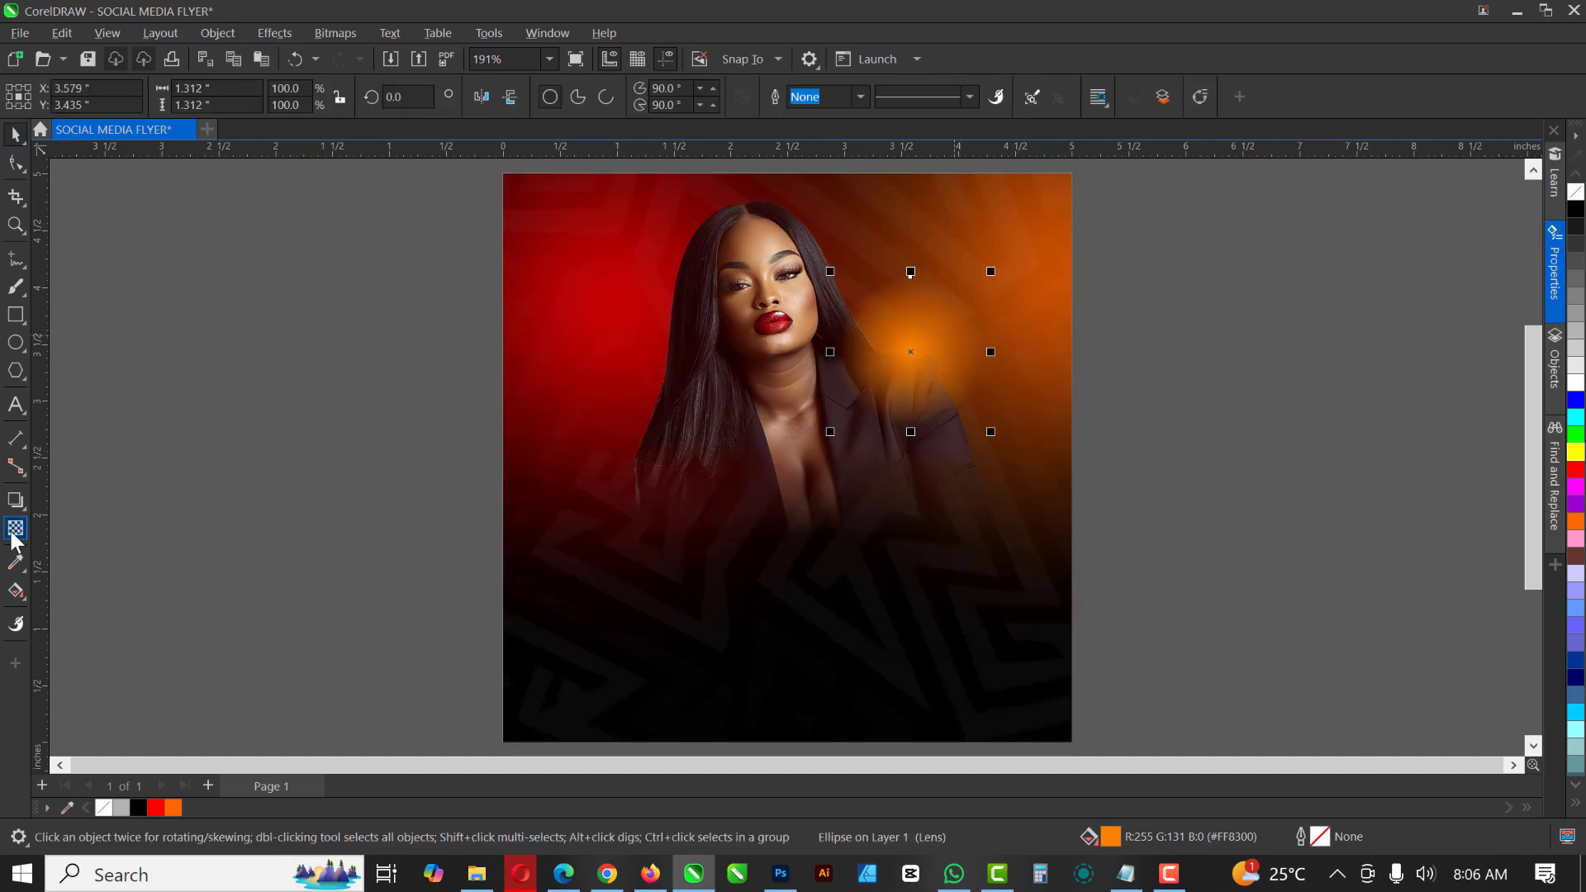
- Set the orange glow's transparency merge mode to Screen
click(14, 530)
click(265, 96)
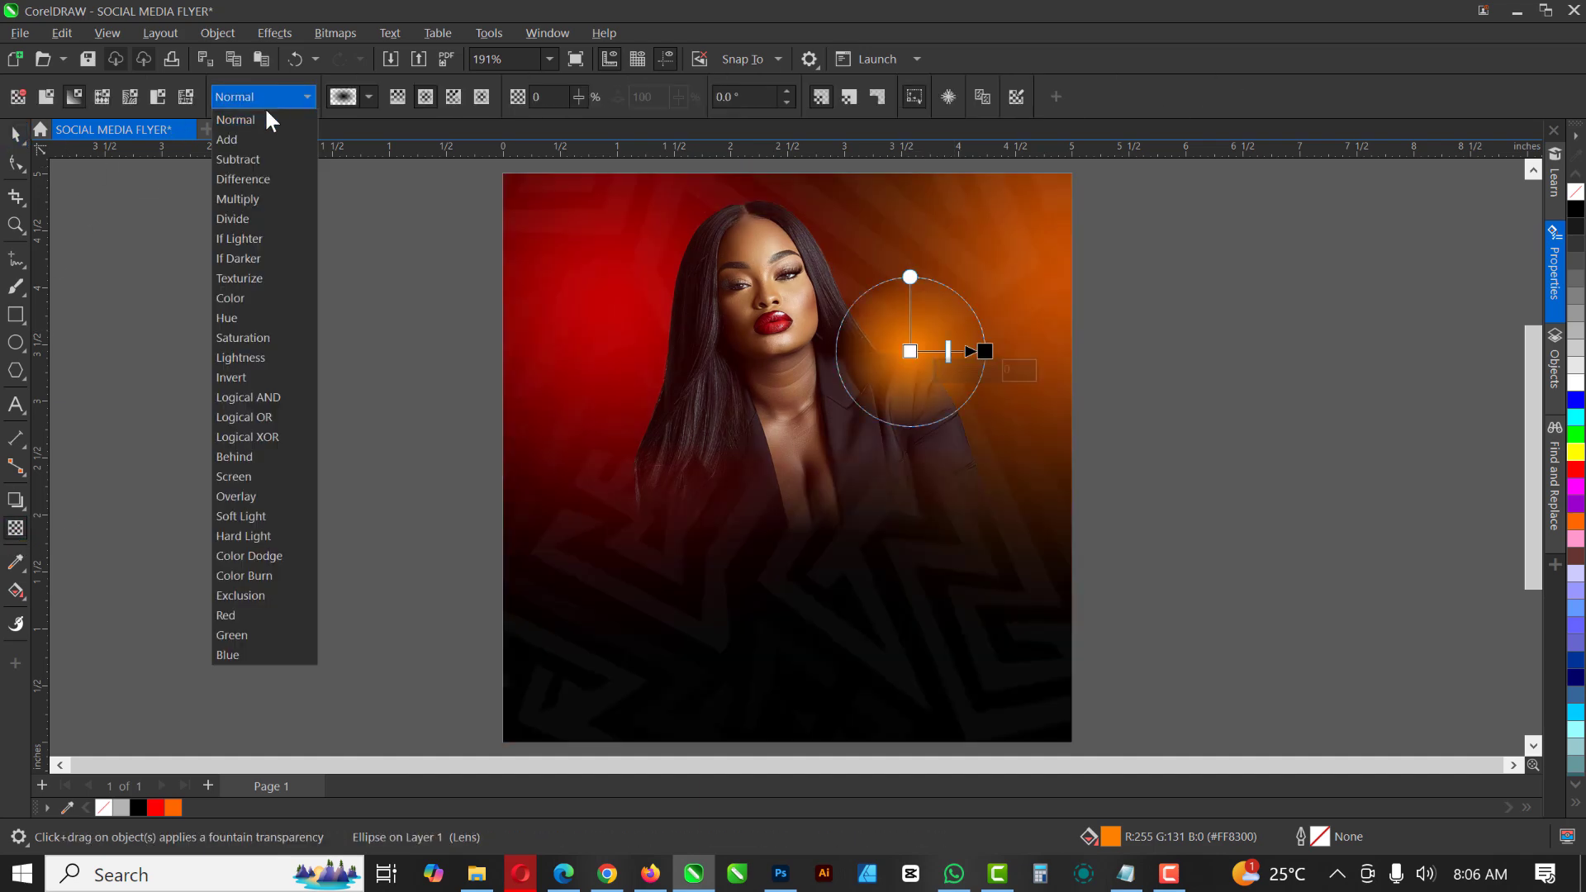
click(231, 477)
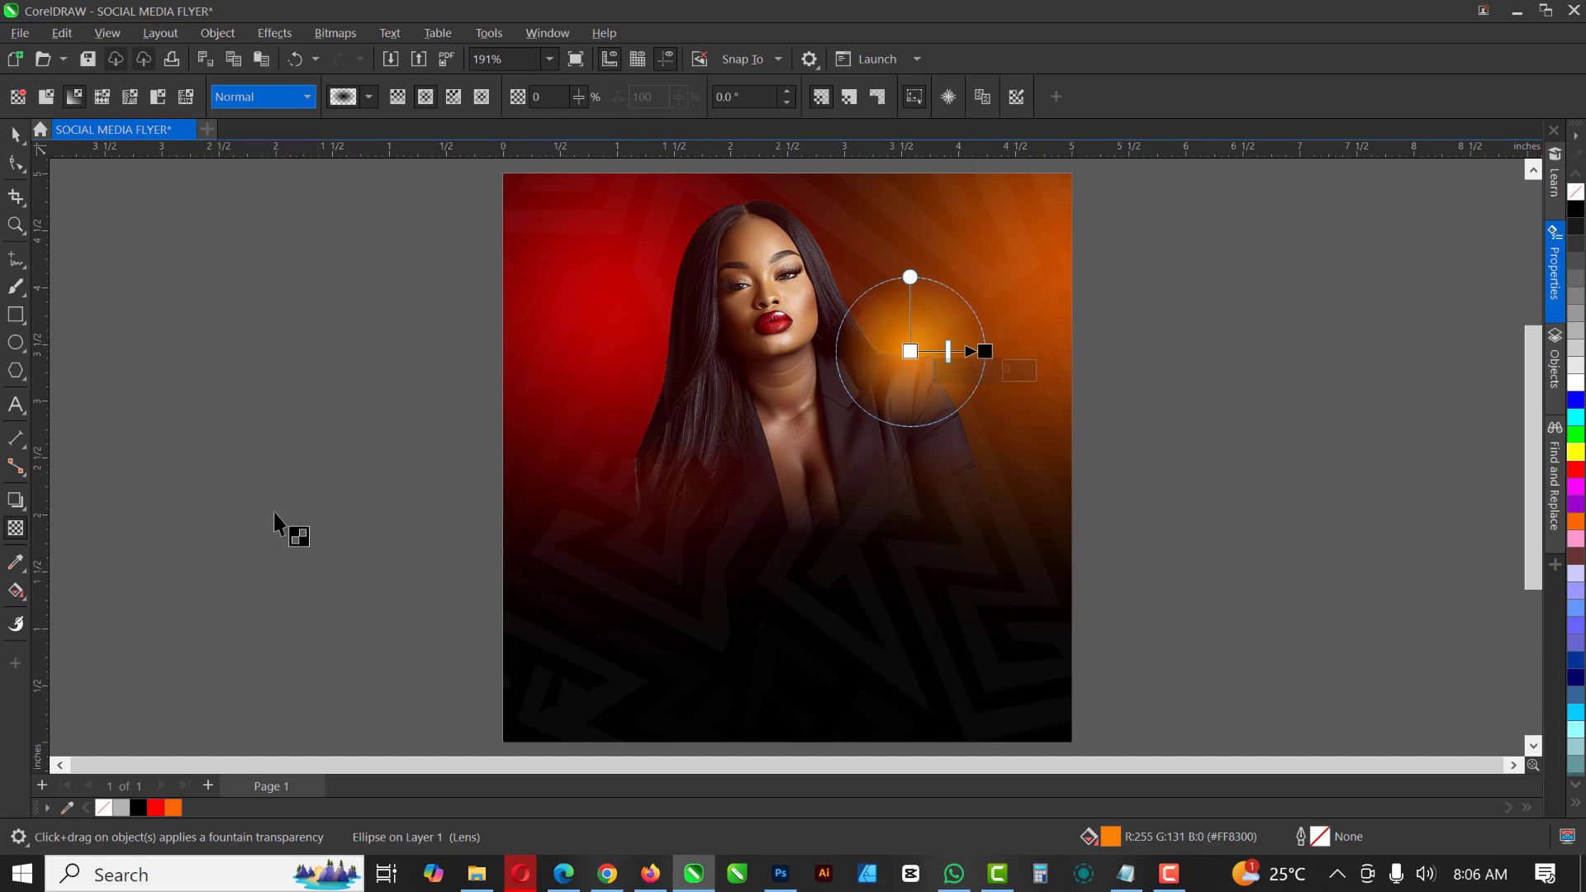
click(970, 425)
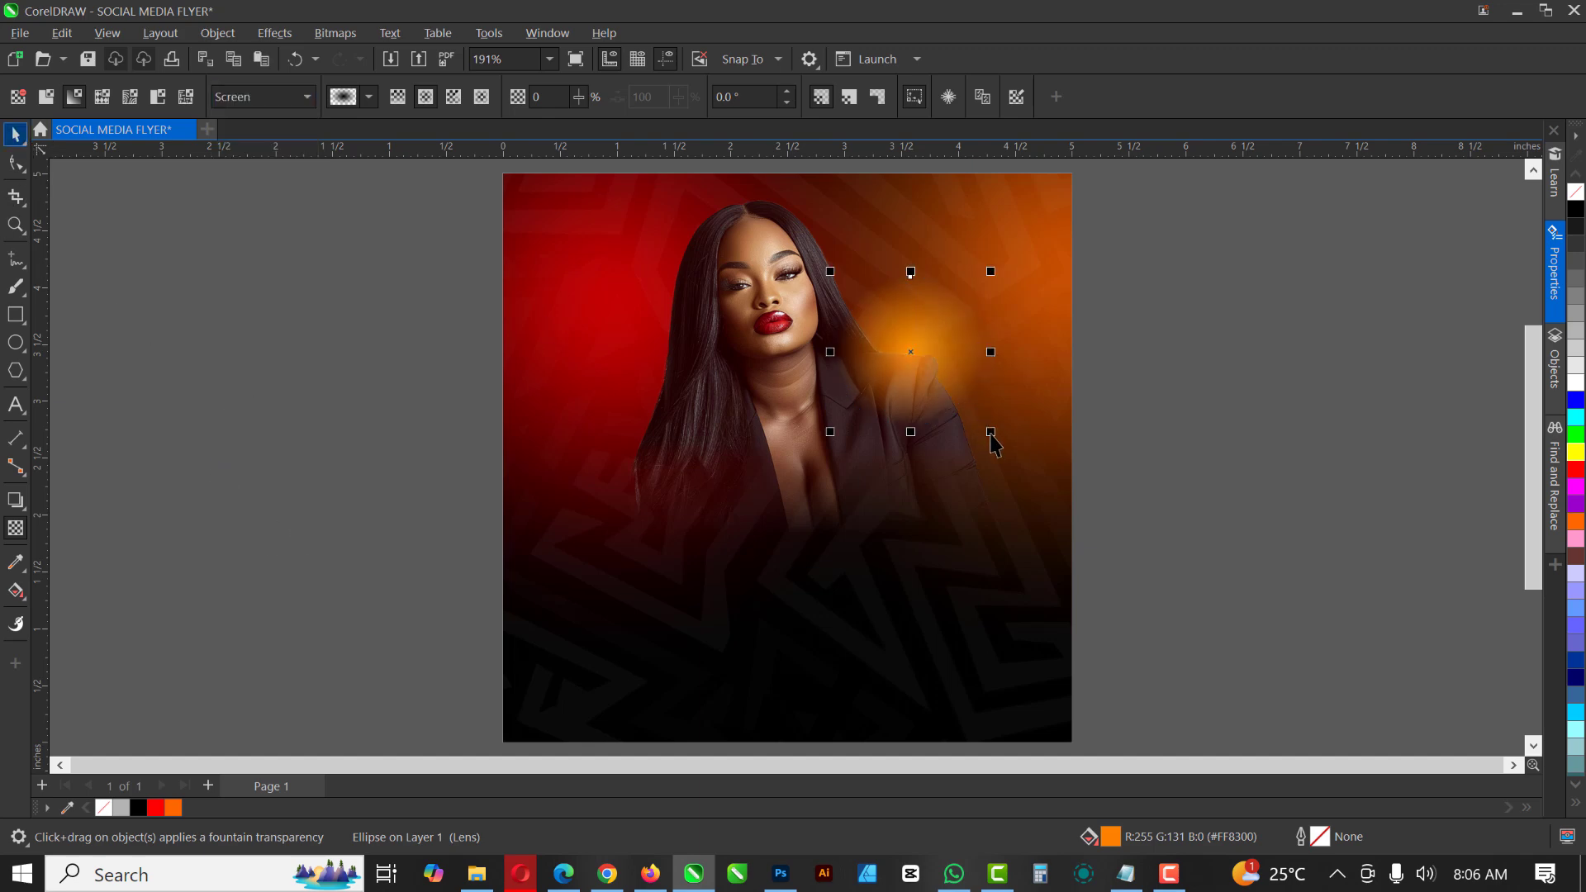
- Enlarge the orange glow proportionally about its centre to about 1.78 inches wide
click(955, 375)
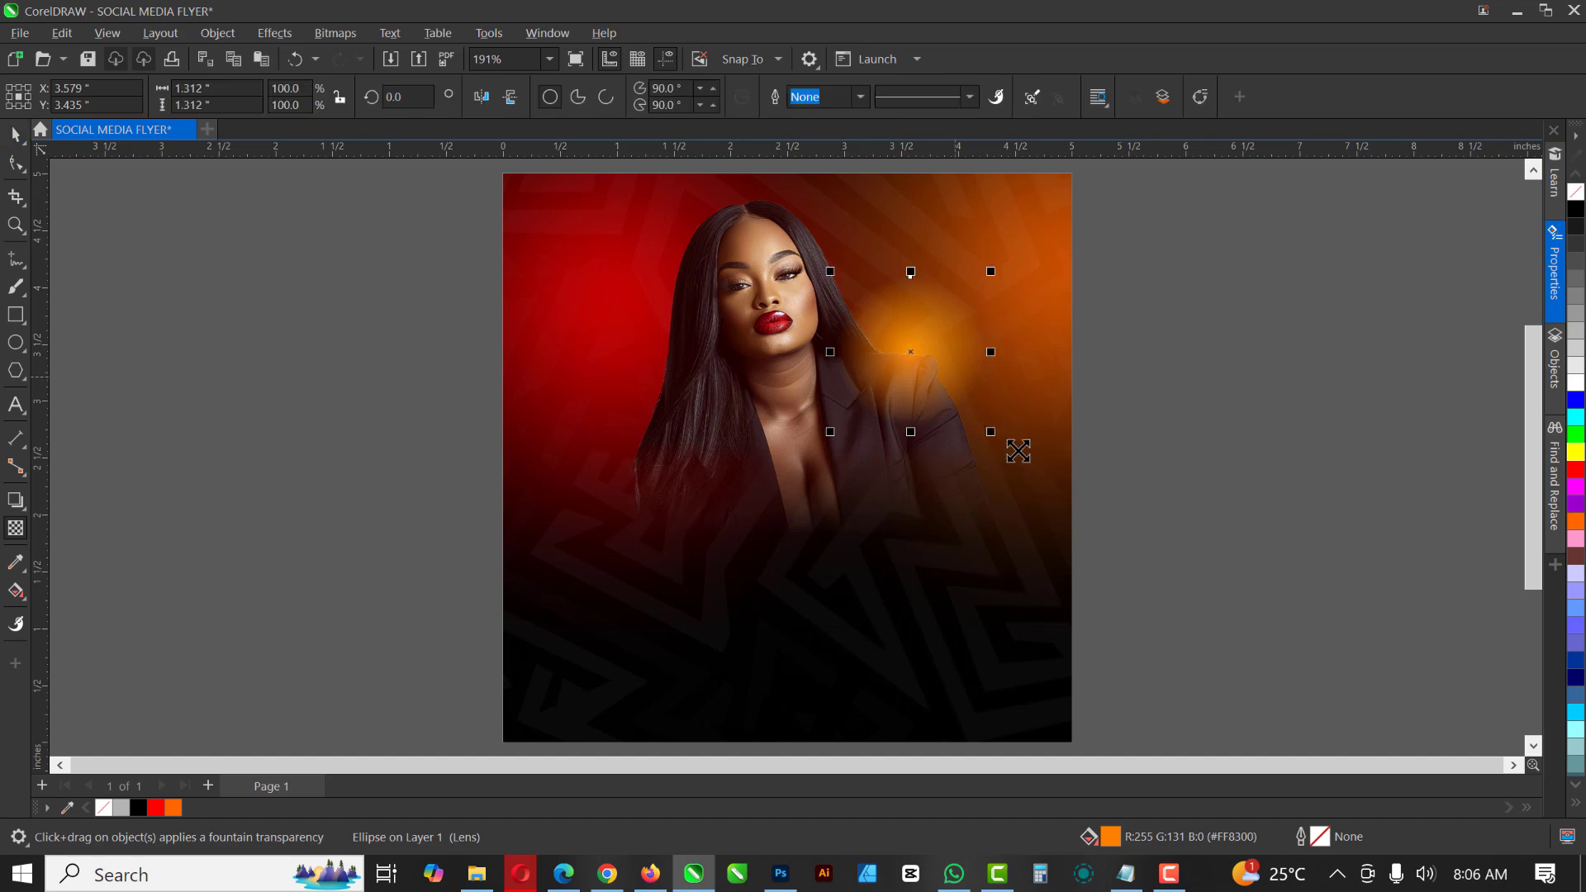
drag(1399, 375, 1022, 374)
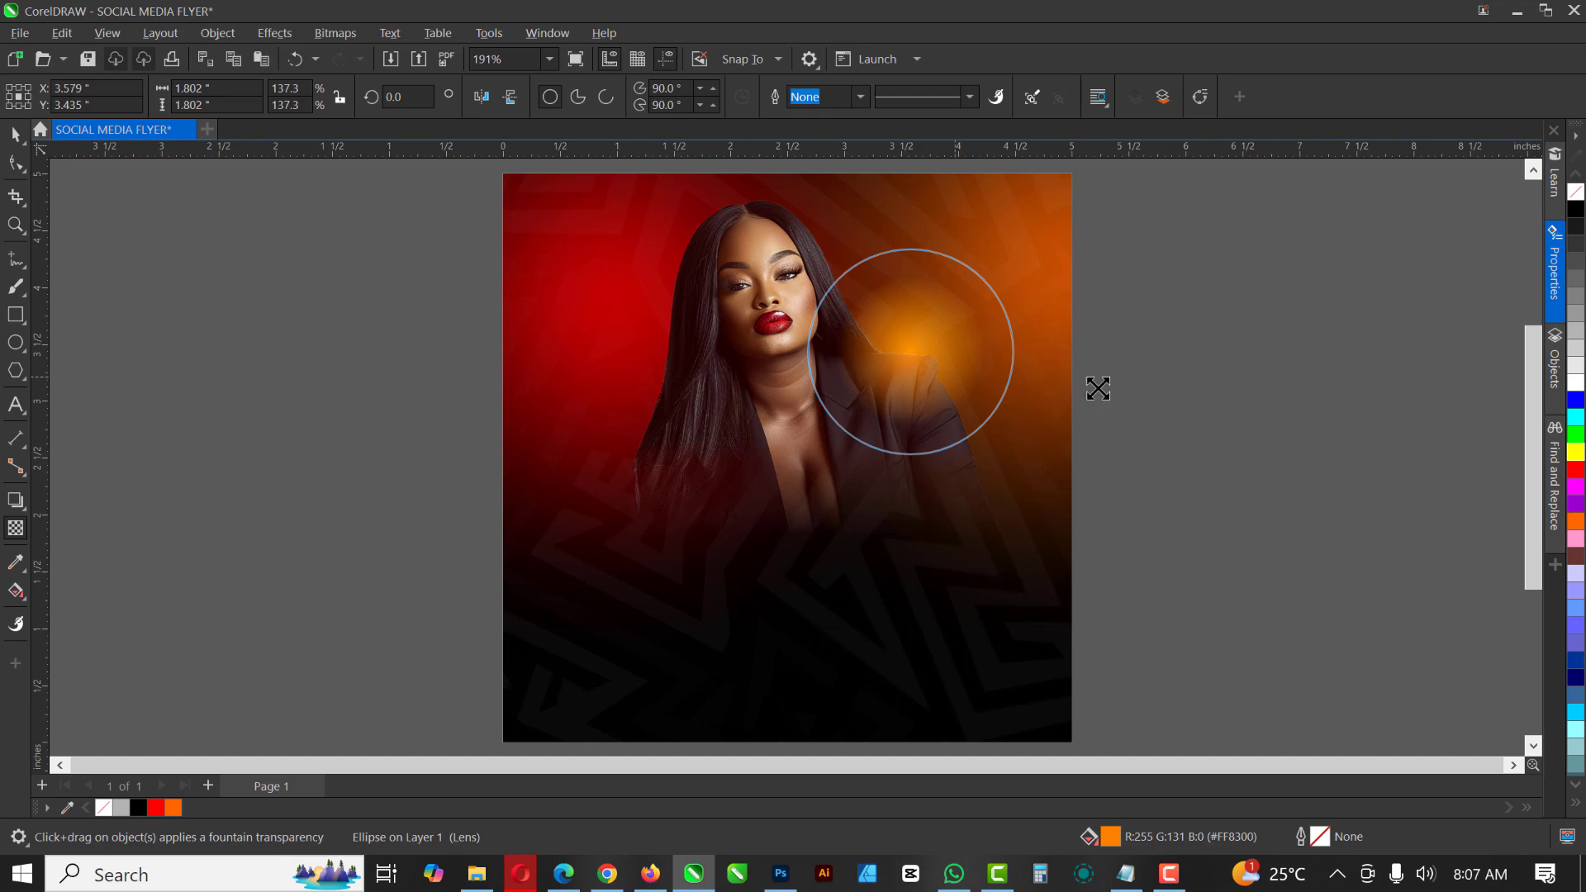
key(space)
key(Escape)
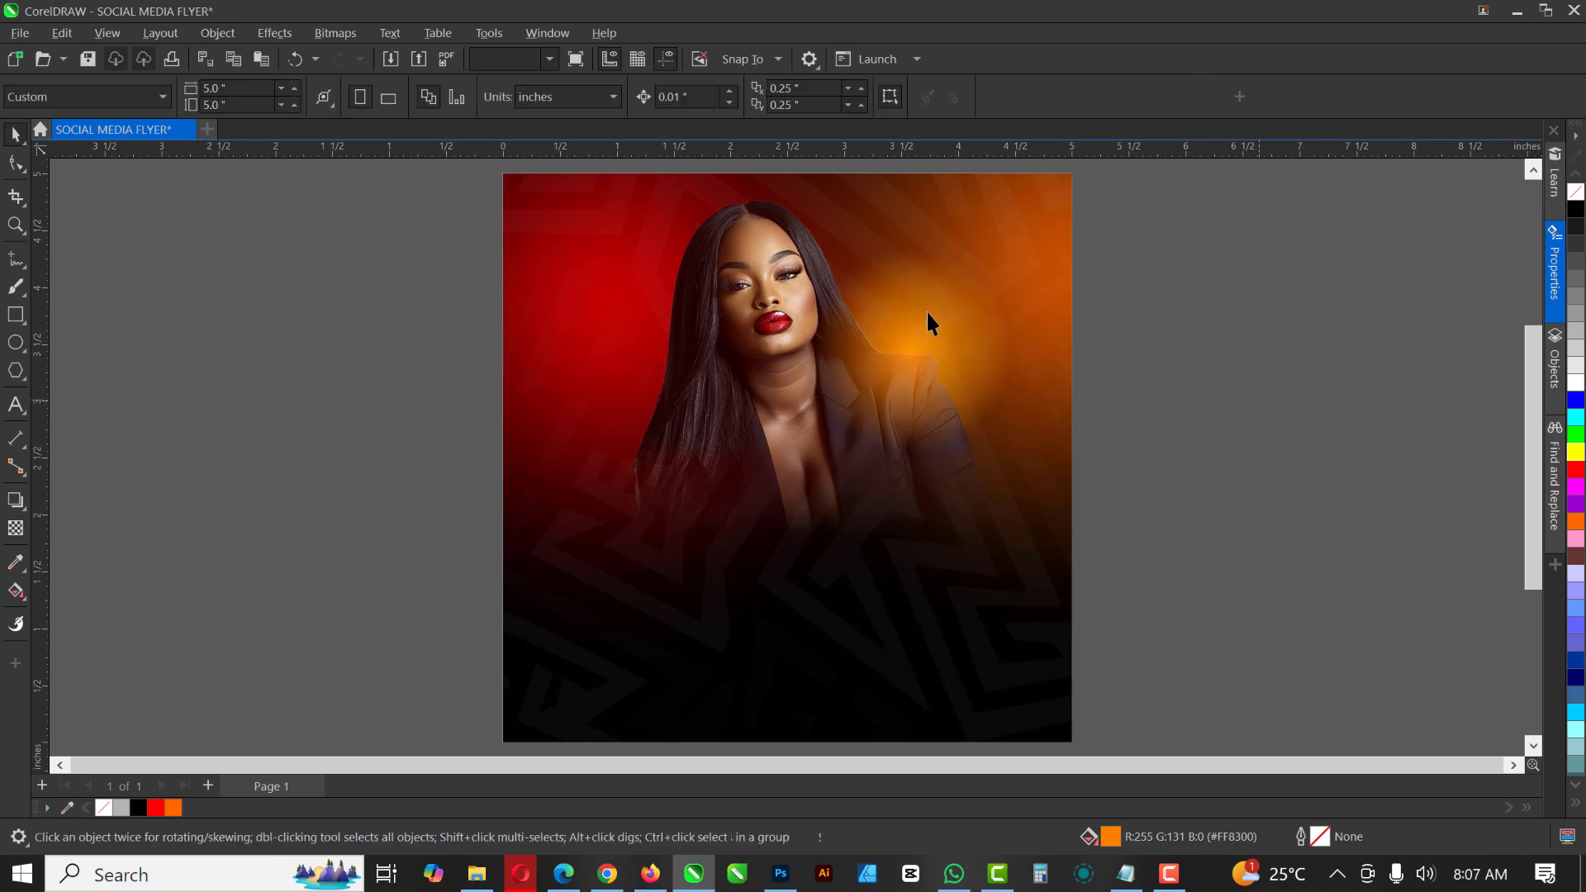
- Apply a Gaussian Blur with a radius of 74.7 to the orange glow on the shoulder
click(928, 313)
click(928, 313)
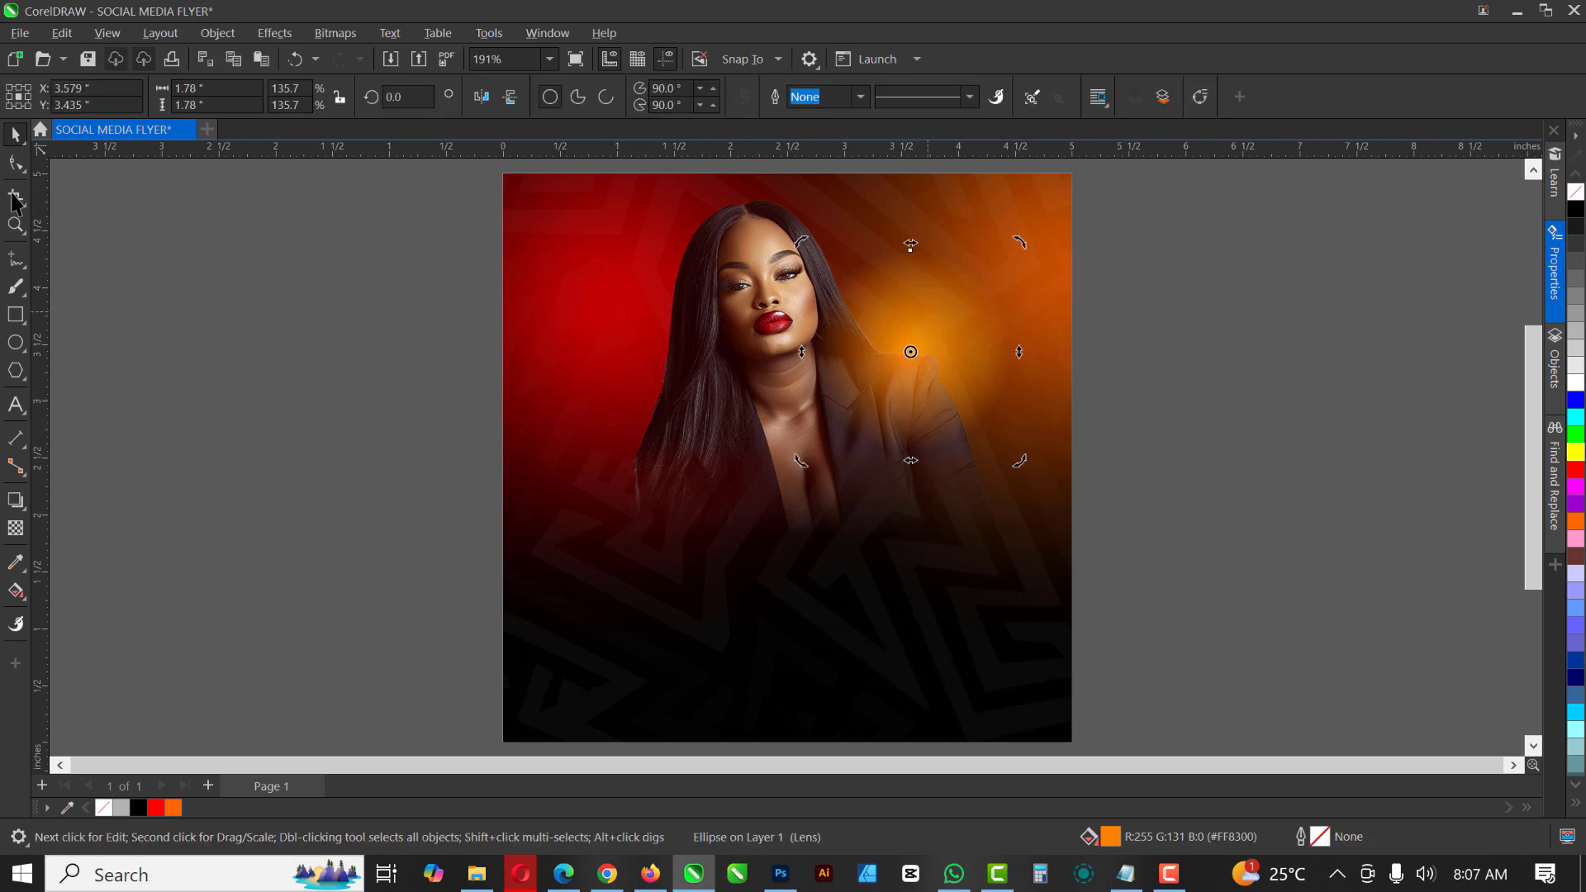
click(277, 33)
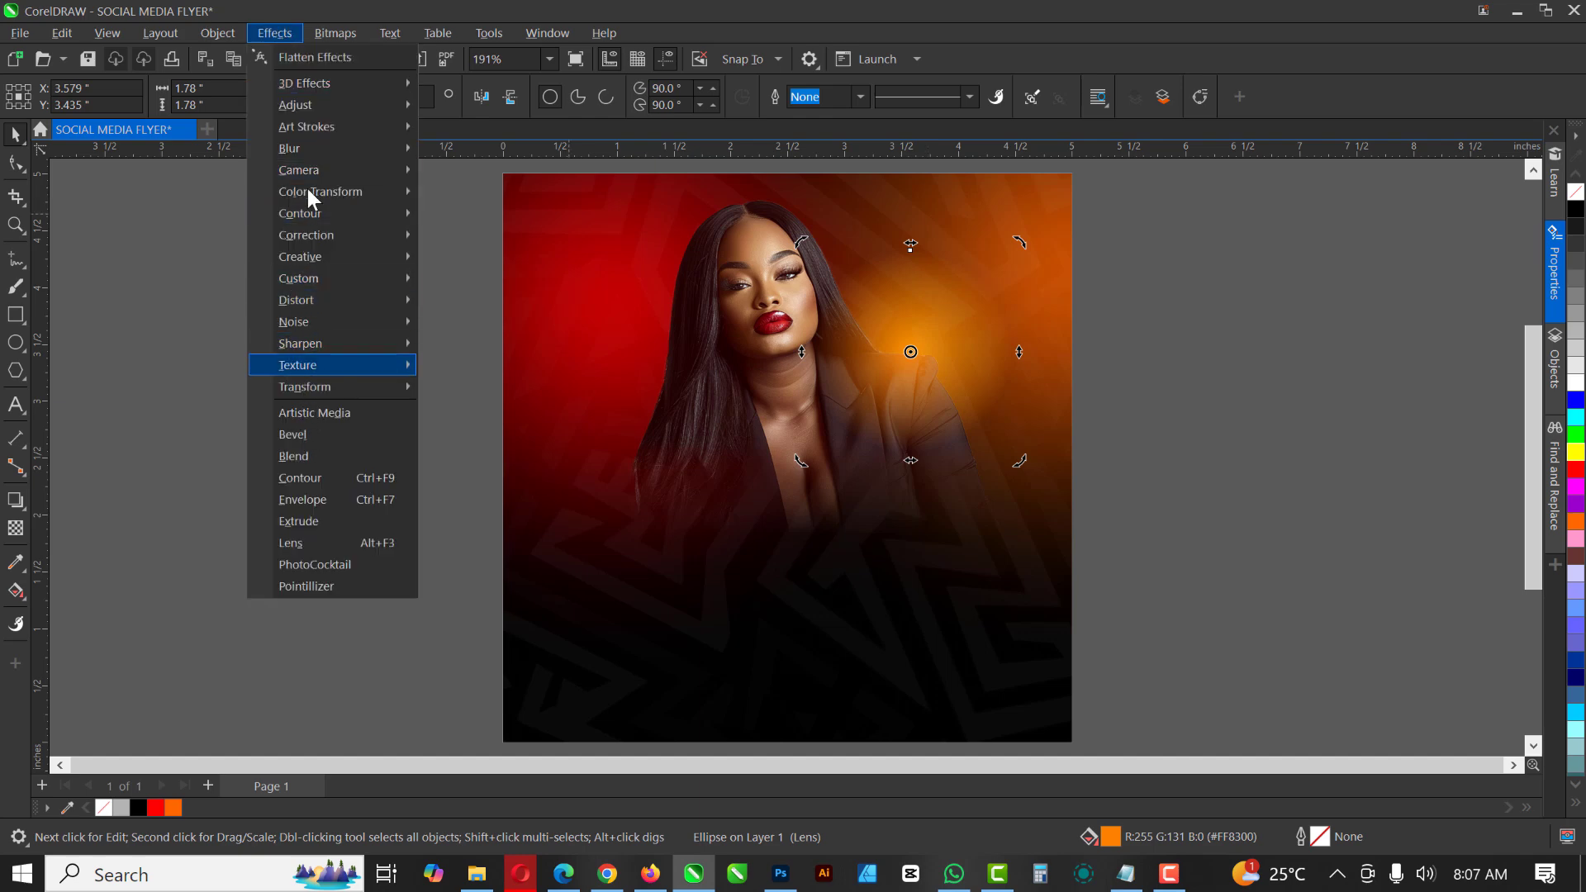
mouse_move(310, 145)
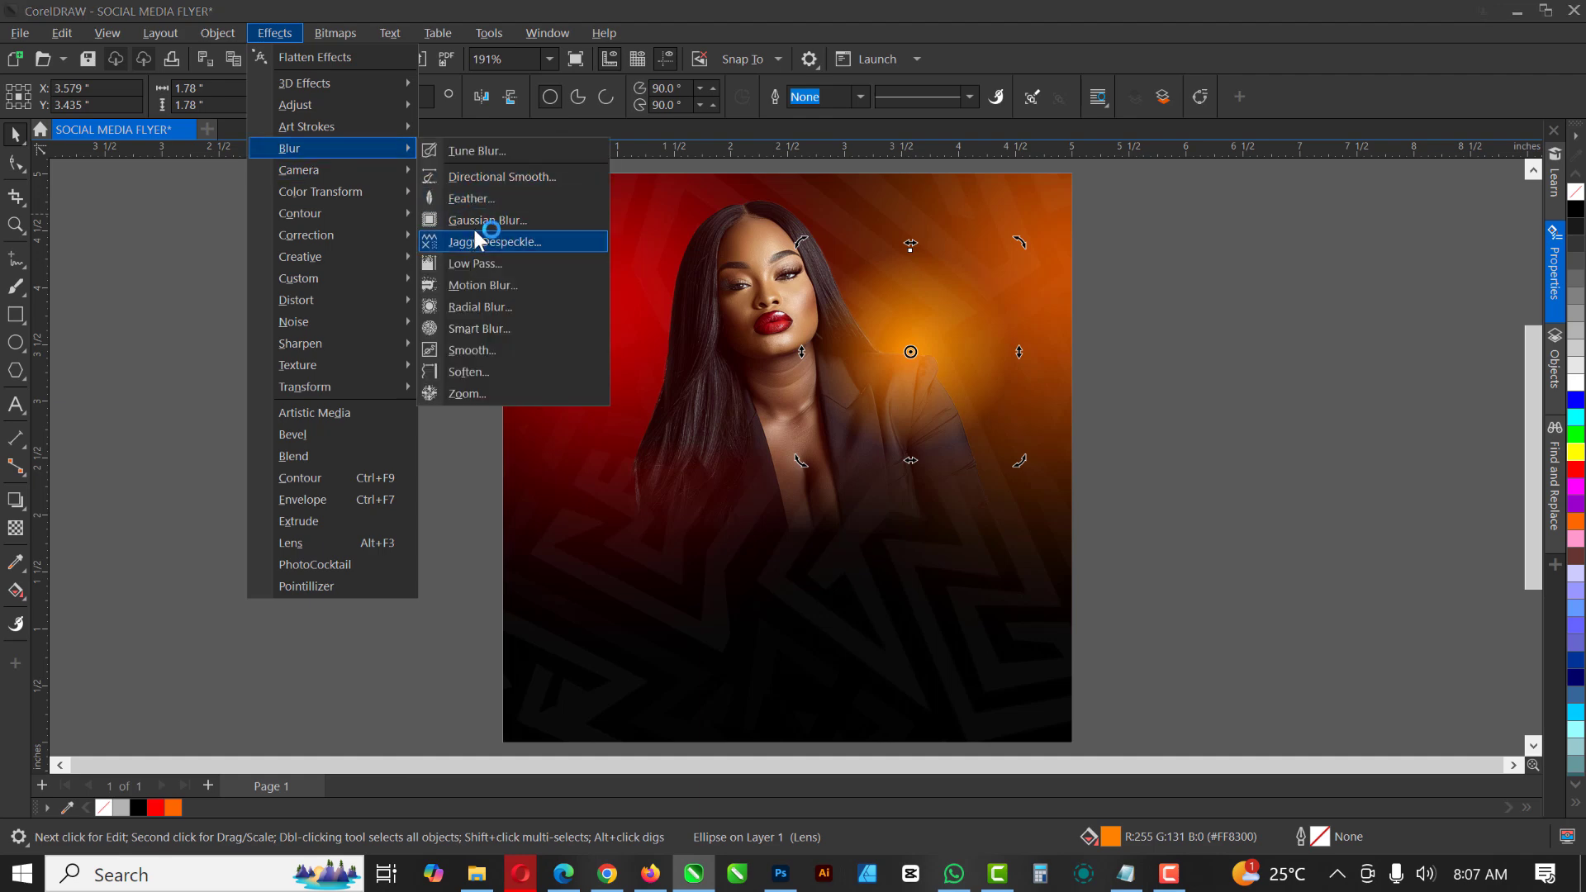
key(Escape)
key(Escape)
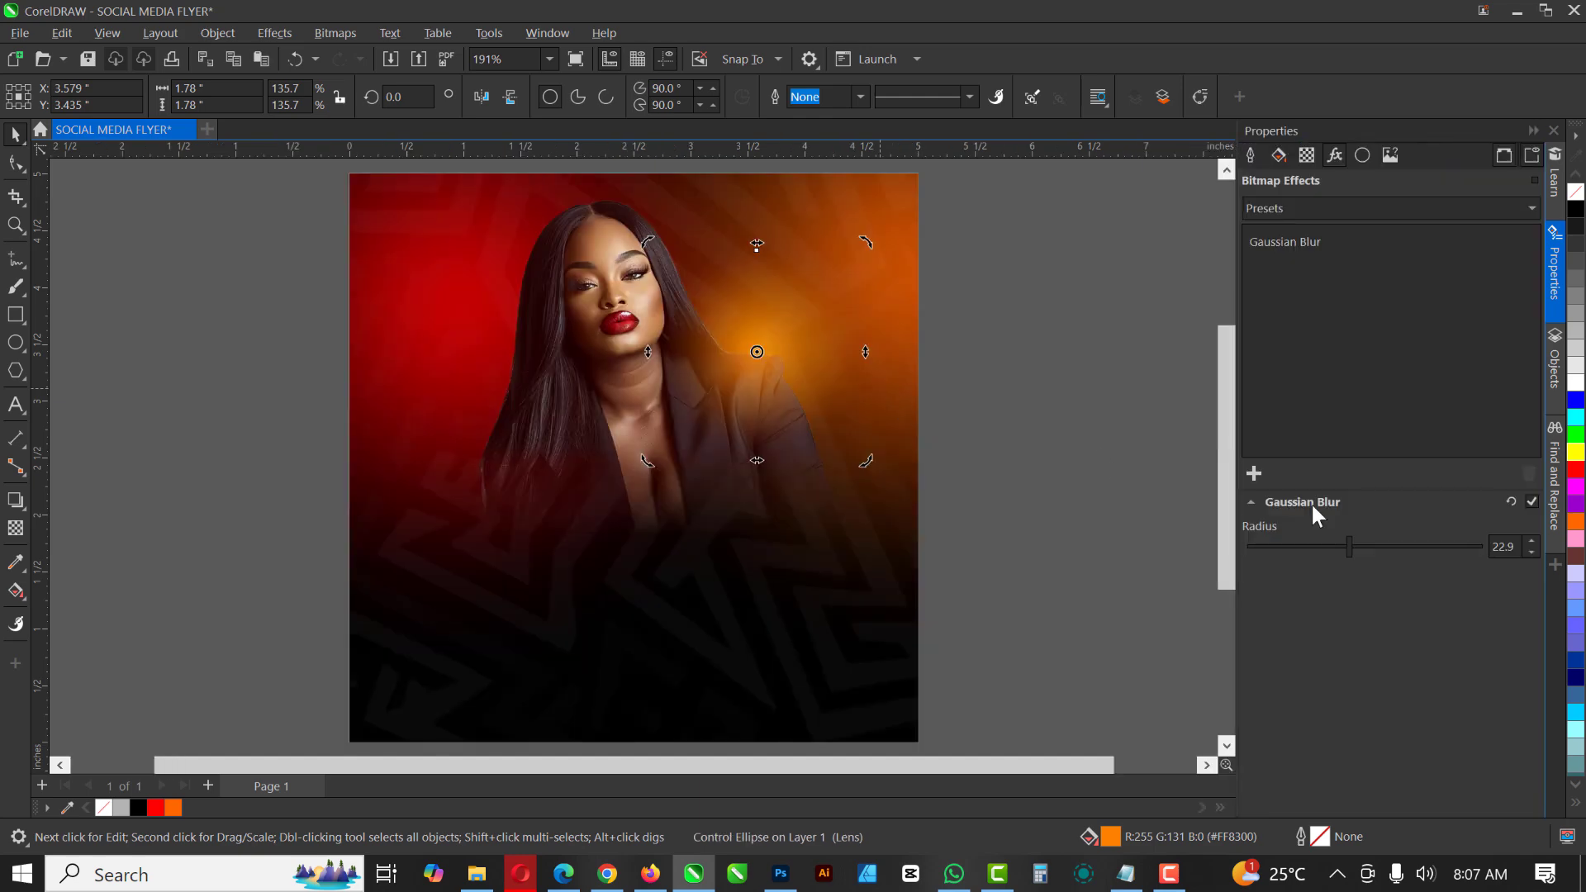
drag(1396, 546, 1380, 546)
drag(1405, 546, 1429, 544)
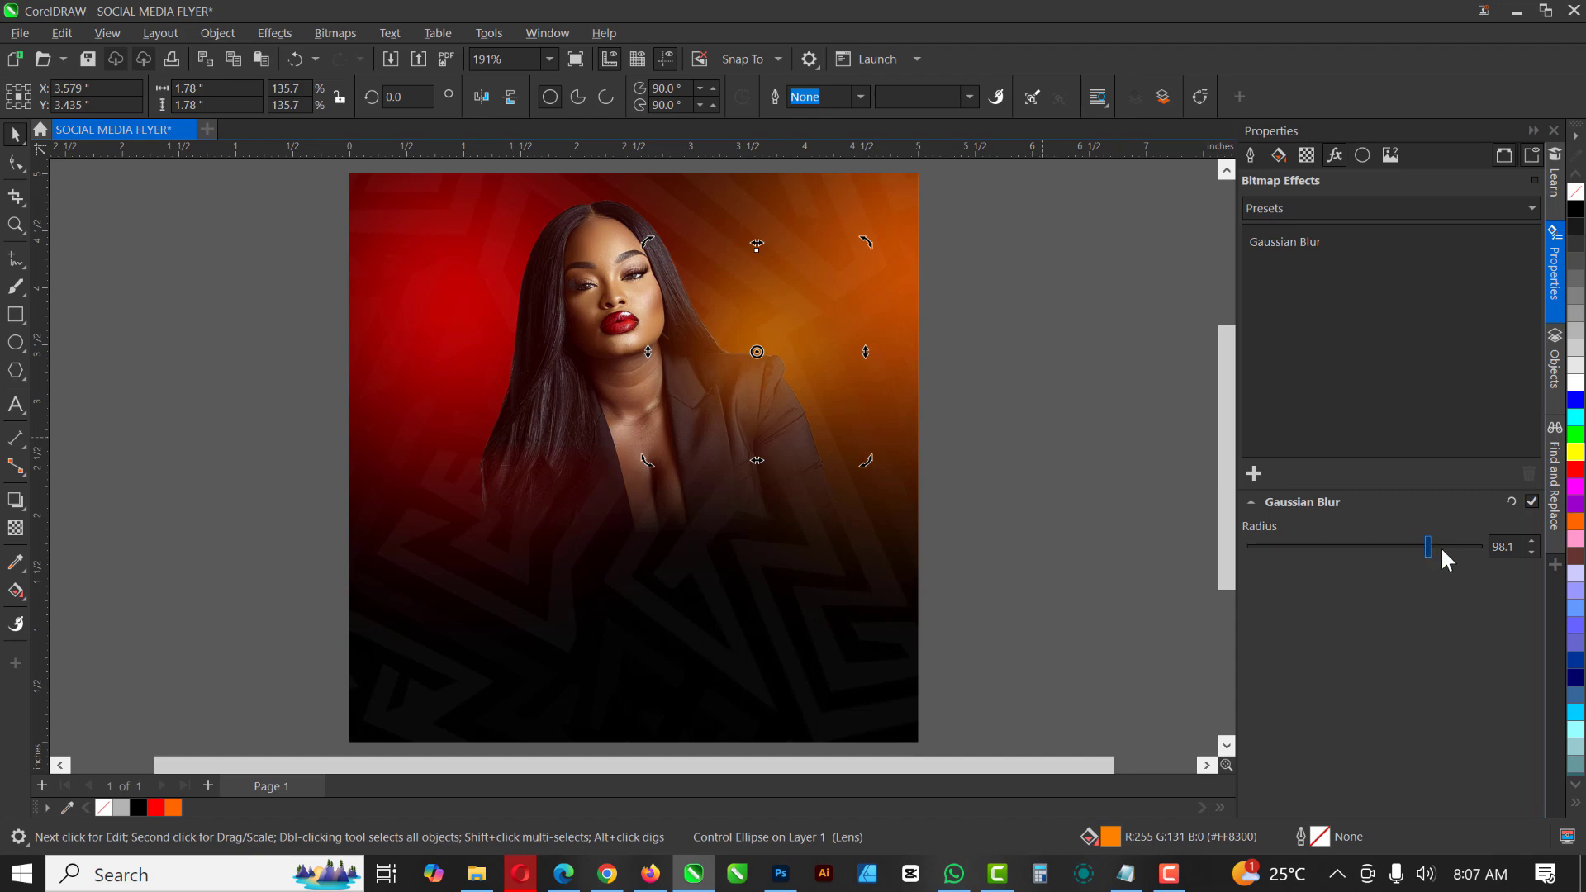
click(1413, 546)
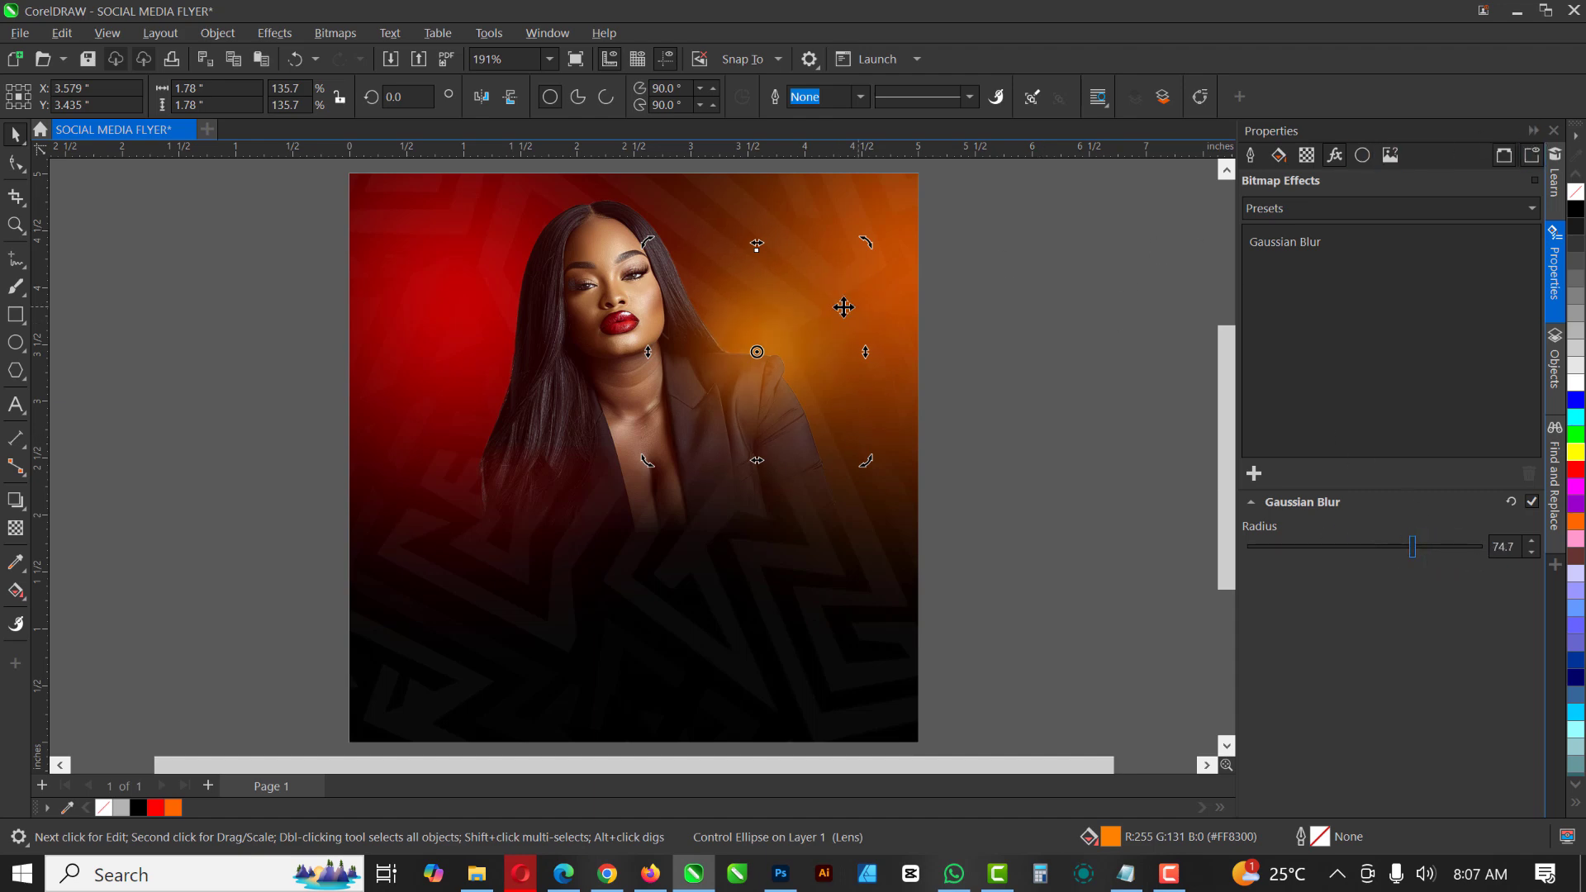
- Place a copy of the blurred orange glow over the lower ends of the woman's hair, on her other side
click(808, 333)
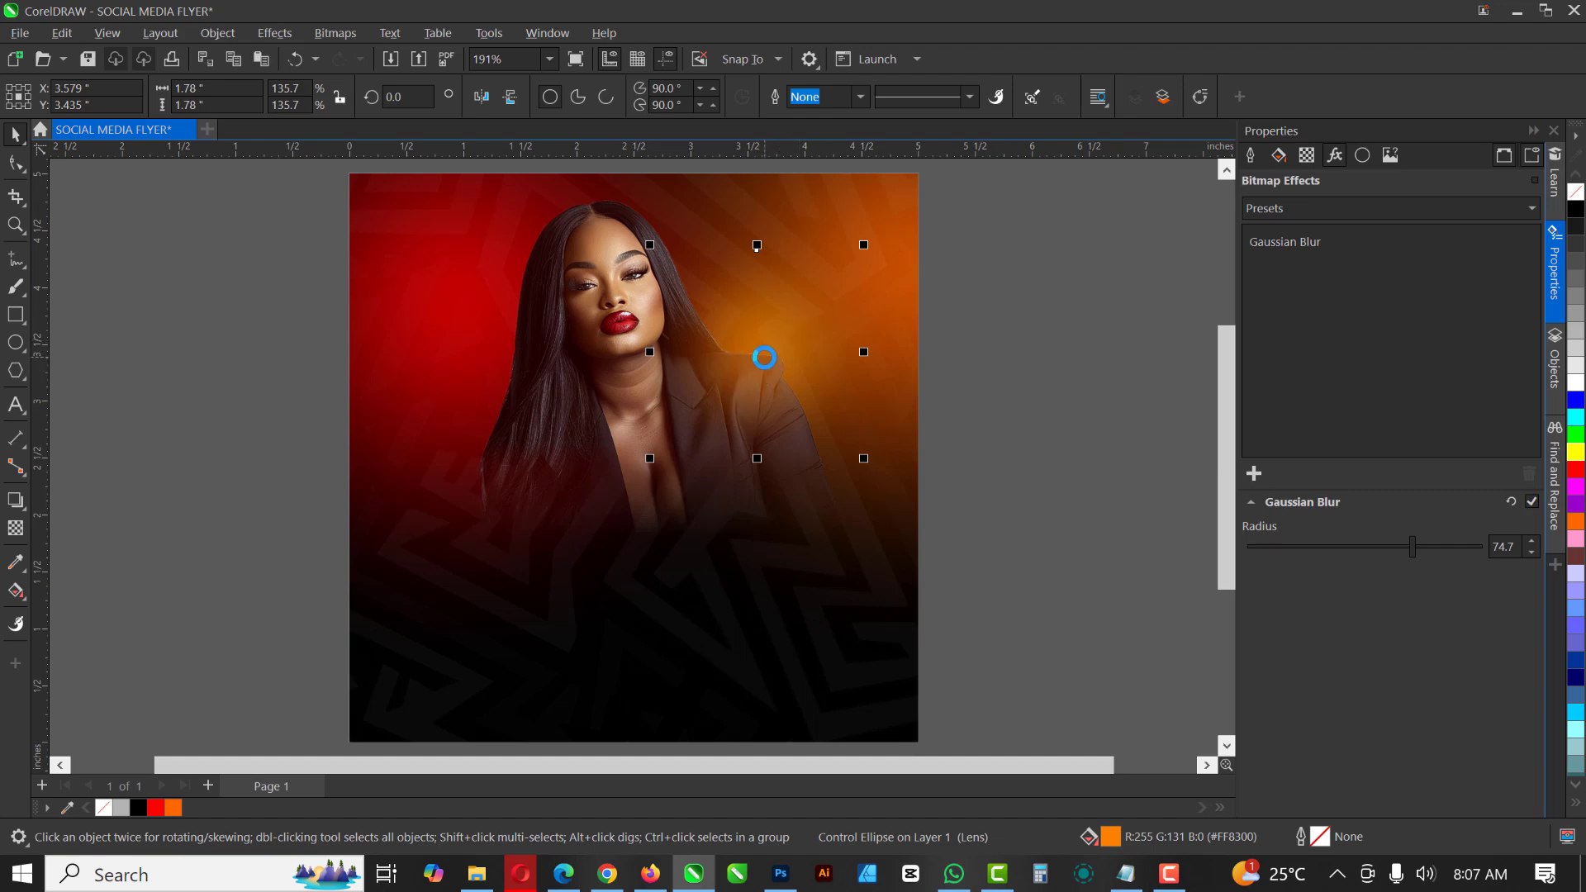
drag(765, 358, 467, 456)
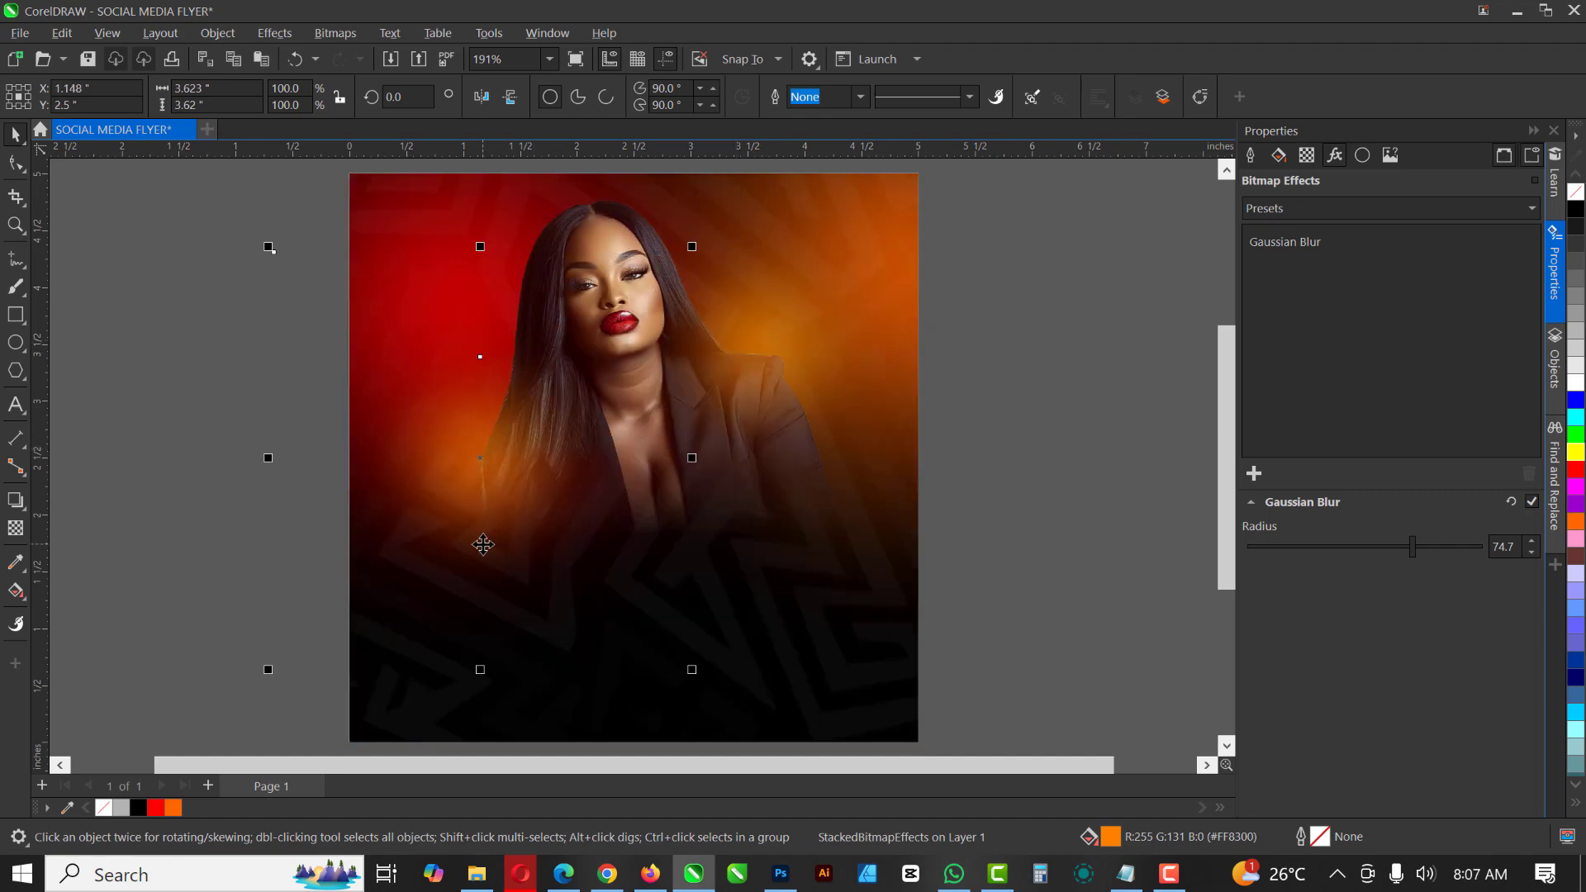
- Recolour the glow copy over the hair ends red and reshape it into an upright oval, blurred bounds about 2.48 by 2.91 inches
click(1577, 469)
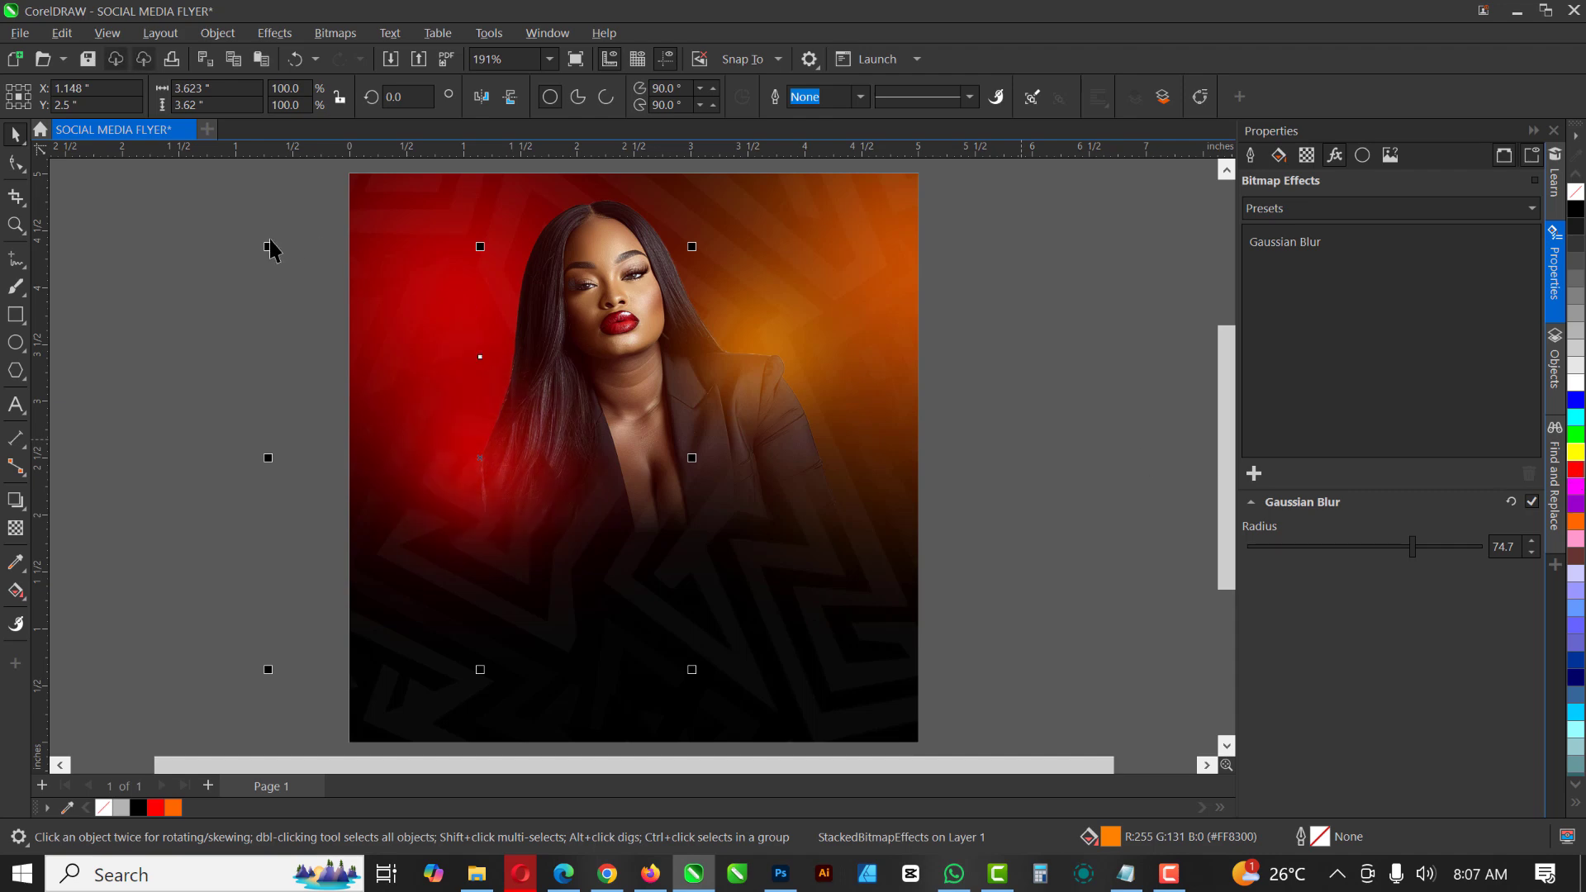
drag(268, 247, 510, 433)
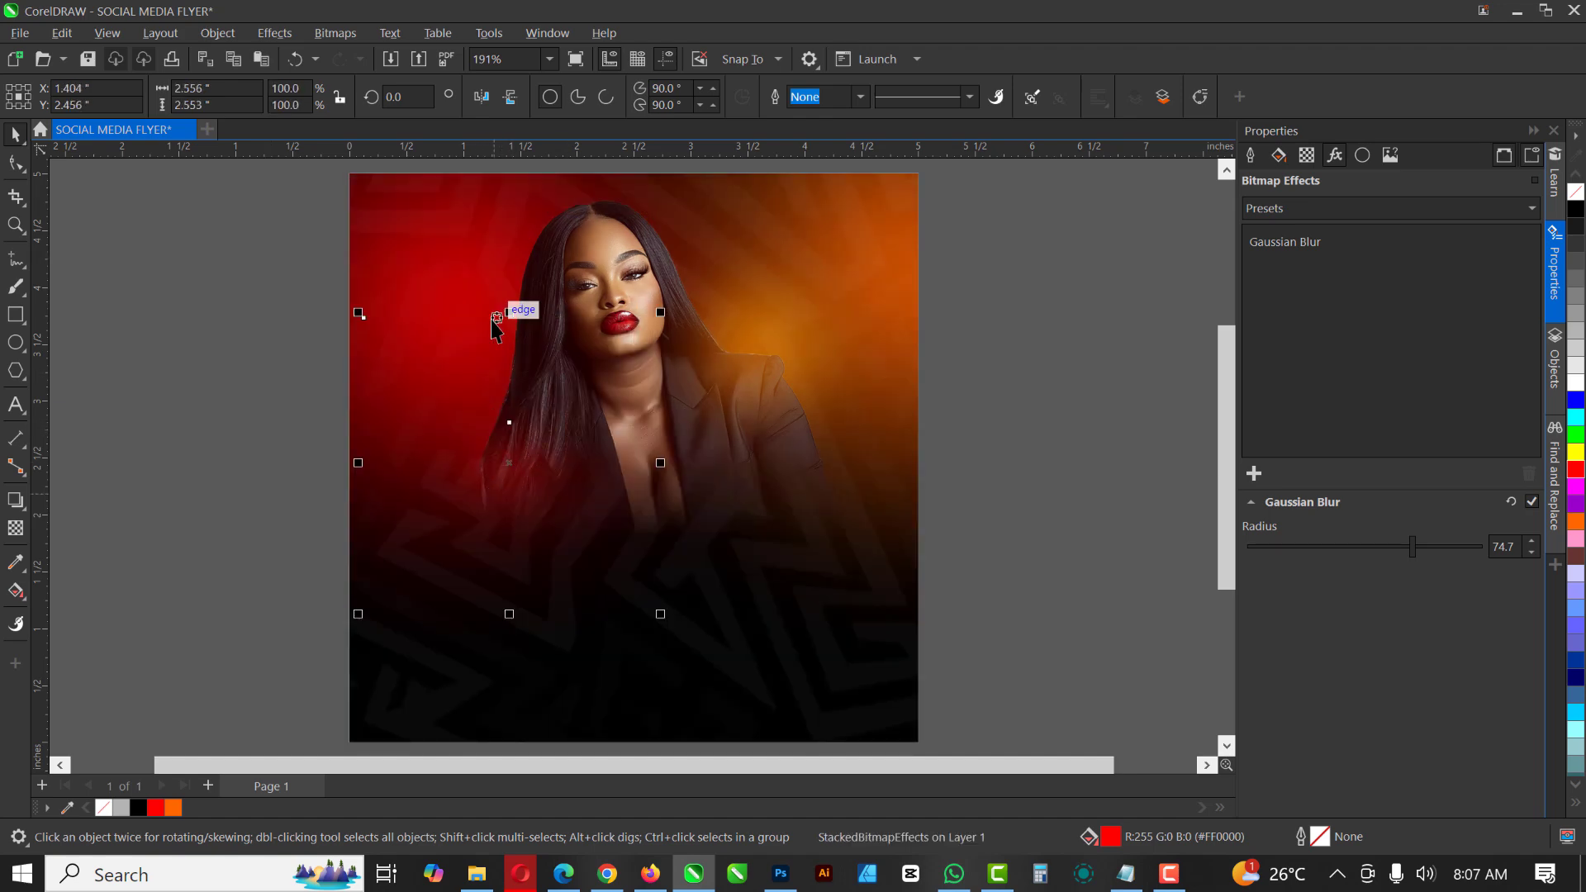
drag(506, 312, 512, 218)
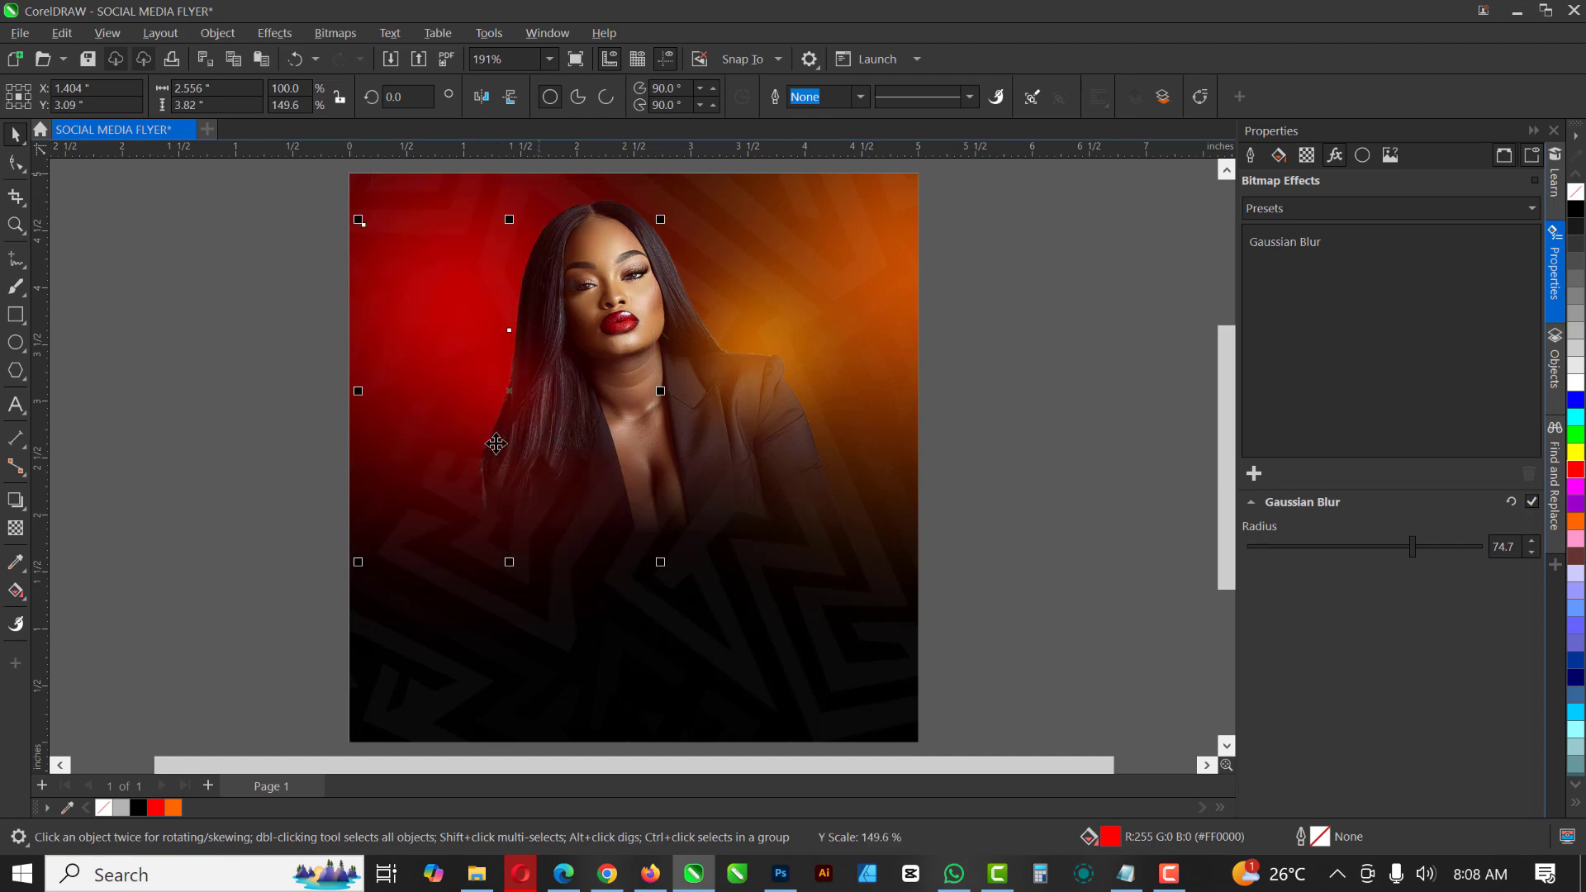
drag(498, 447, 450, 457)
drag(339, 444, 353, 450)
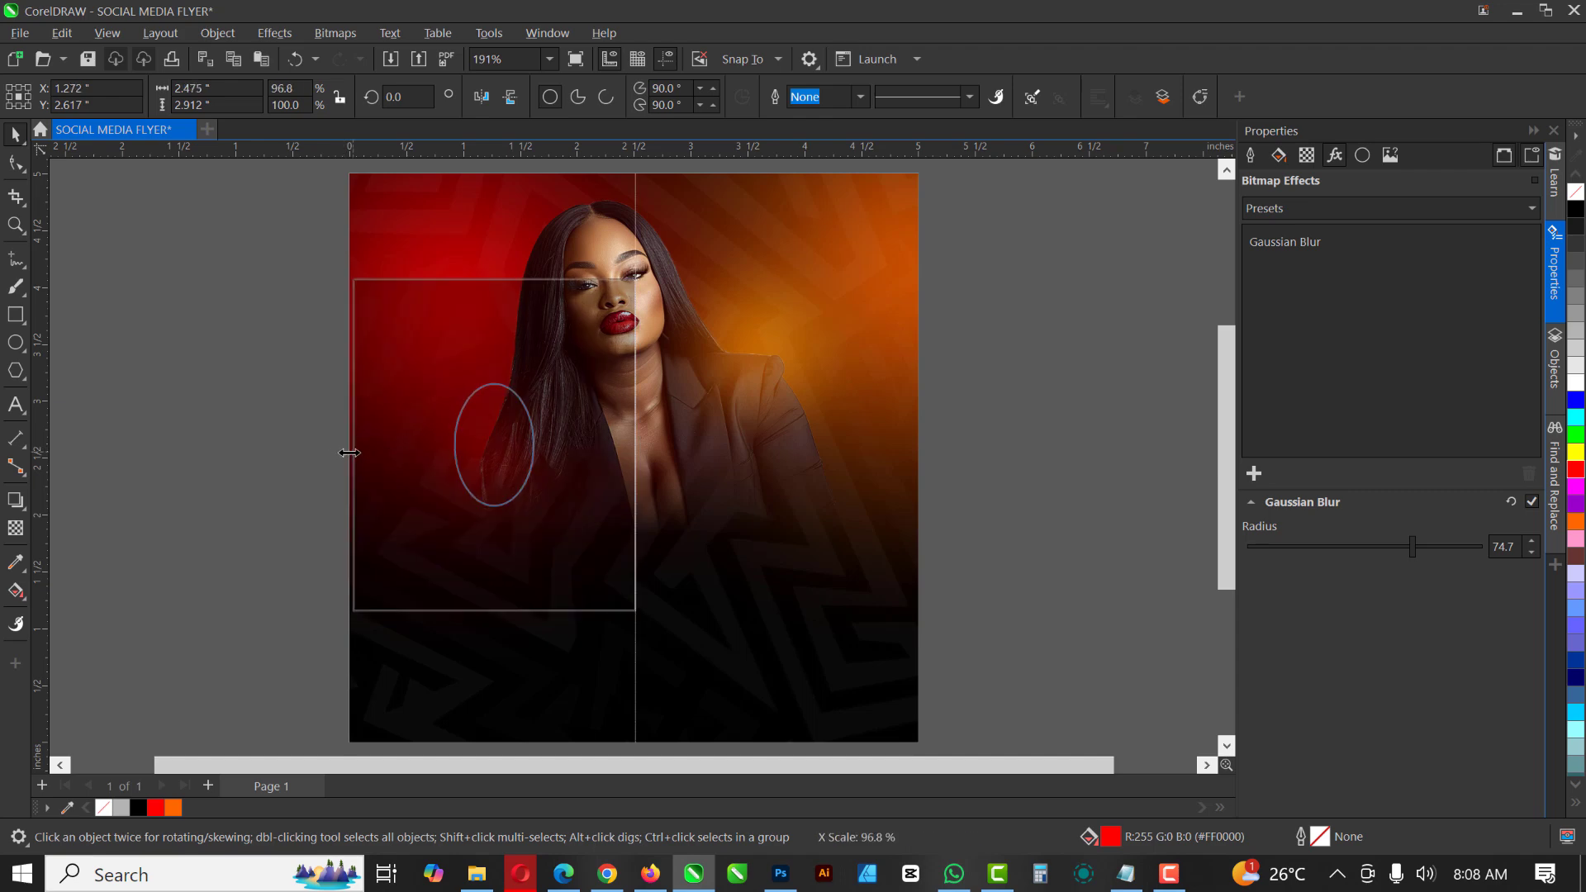
click(851, 352)
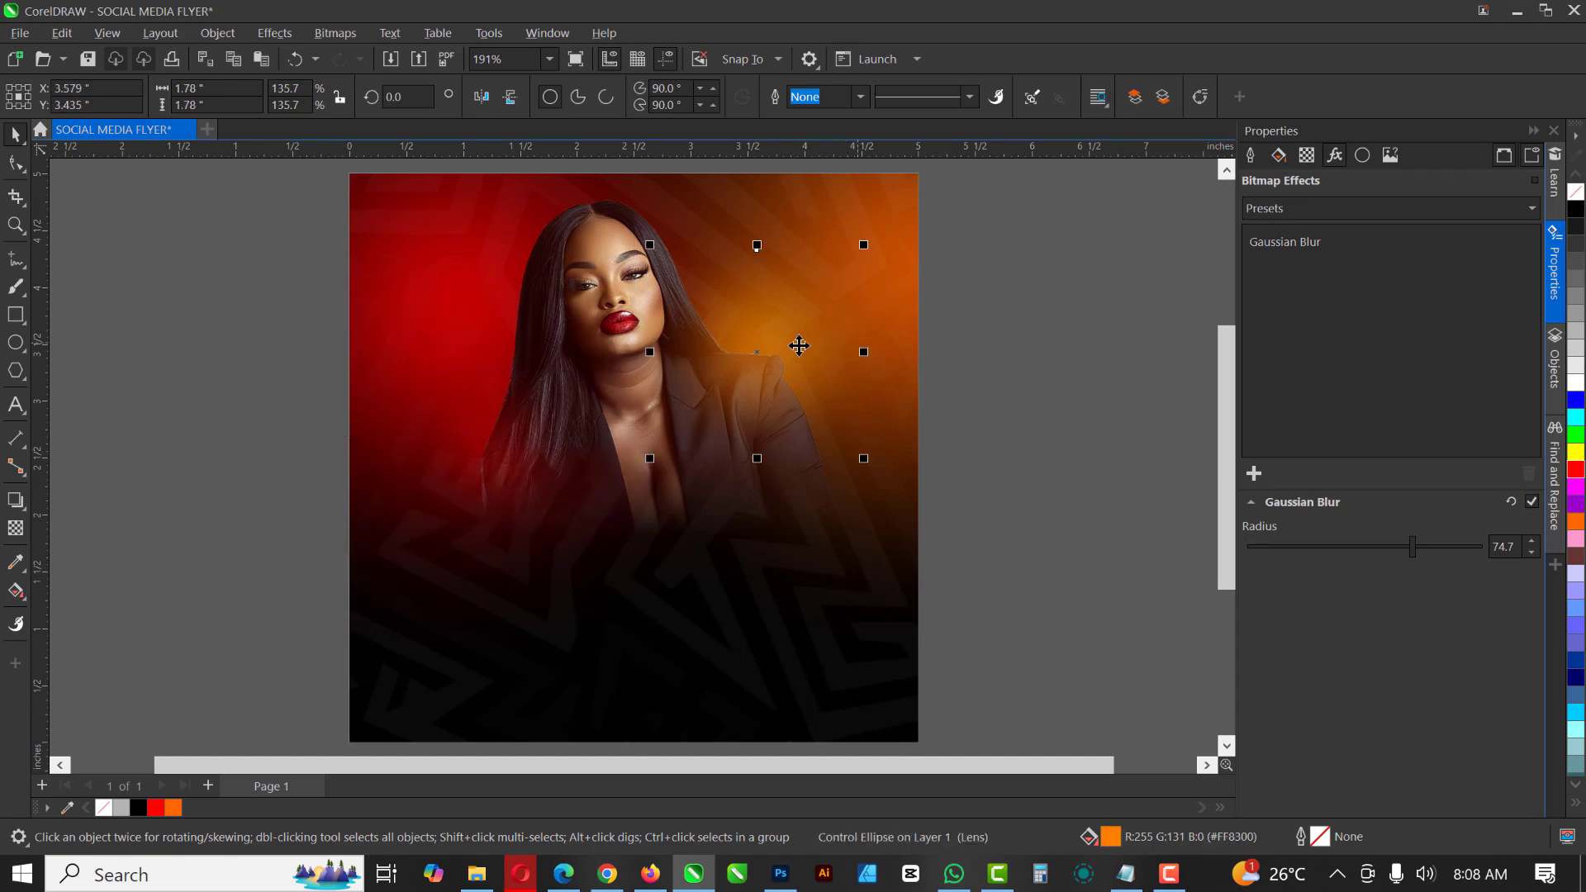
drag(800, 343, 839, 466)
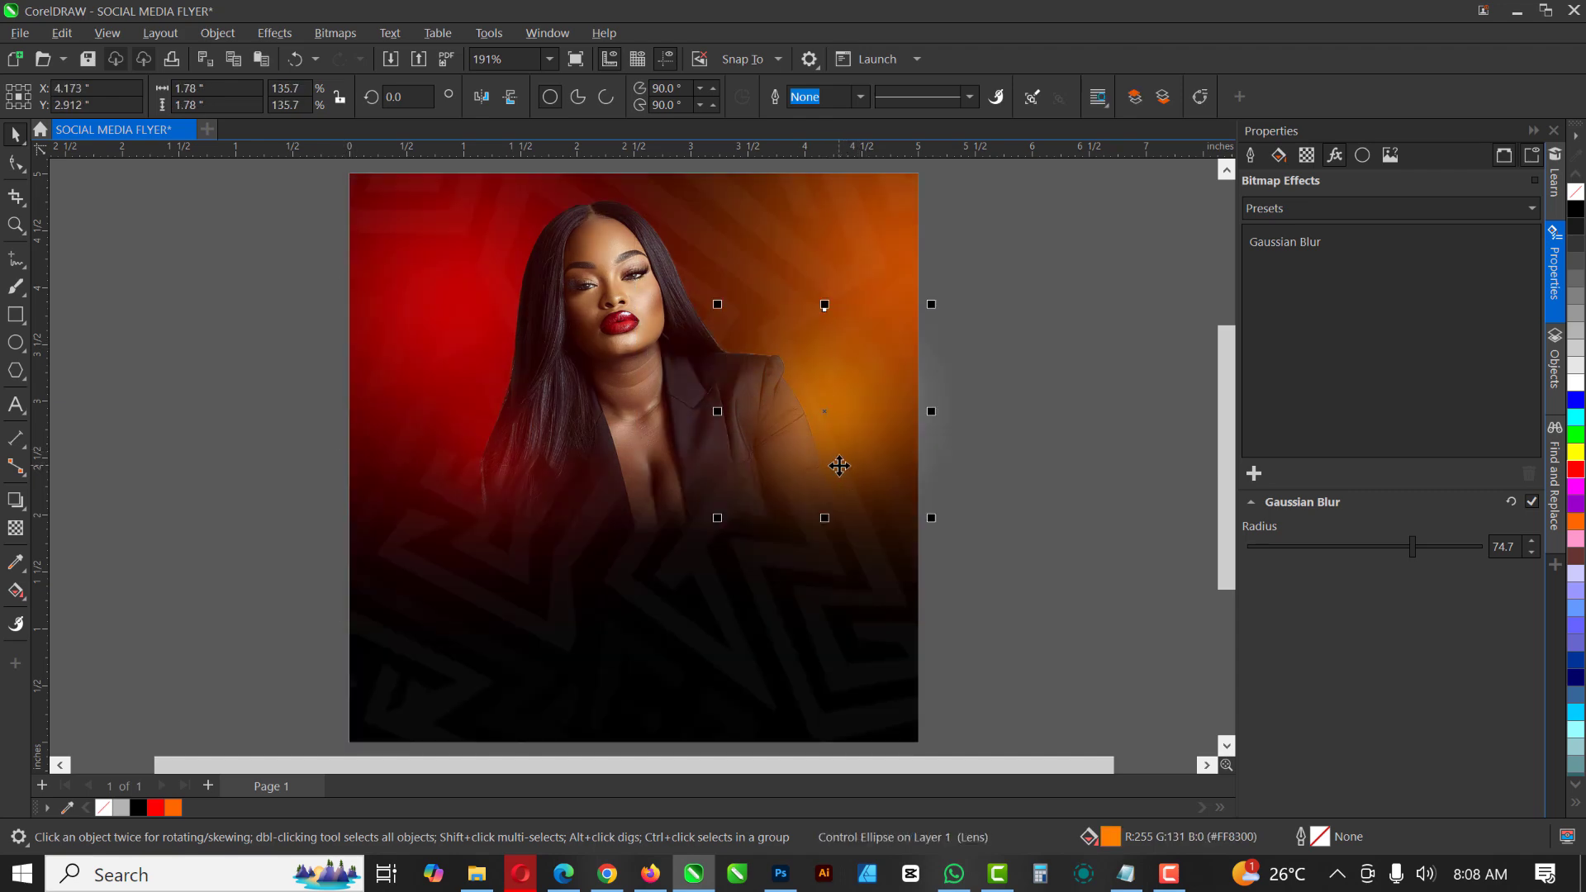
key(ctrl+z)
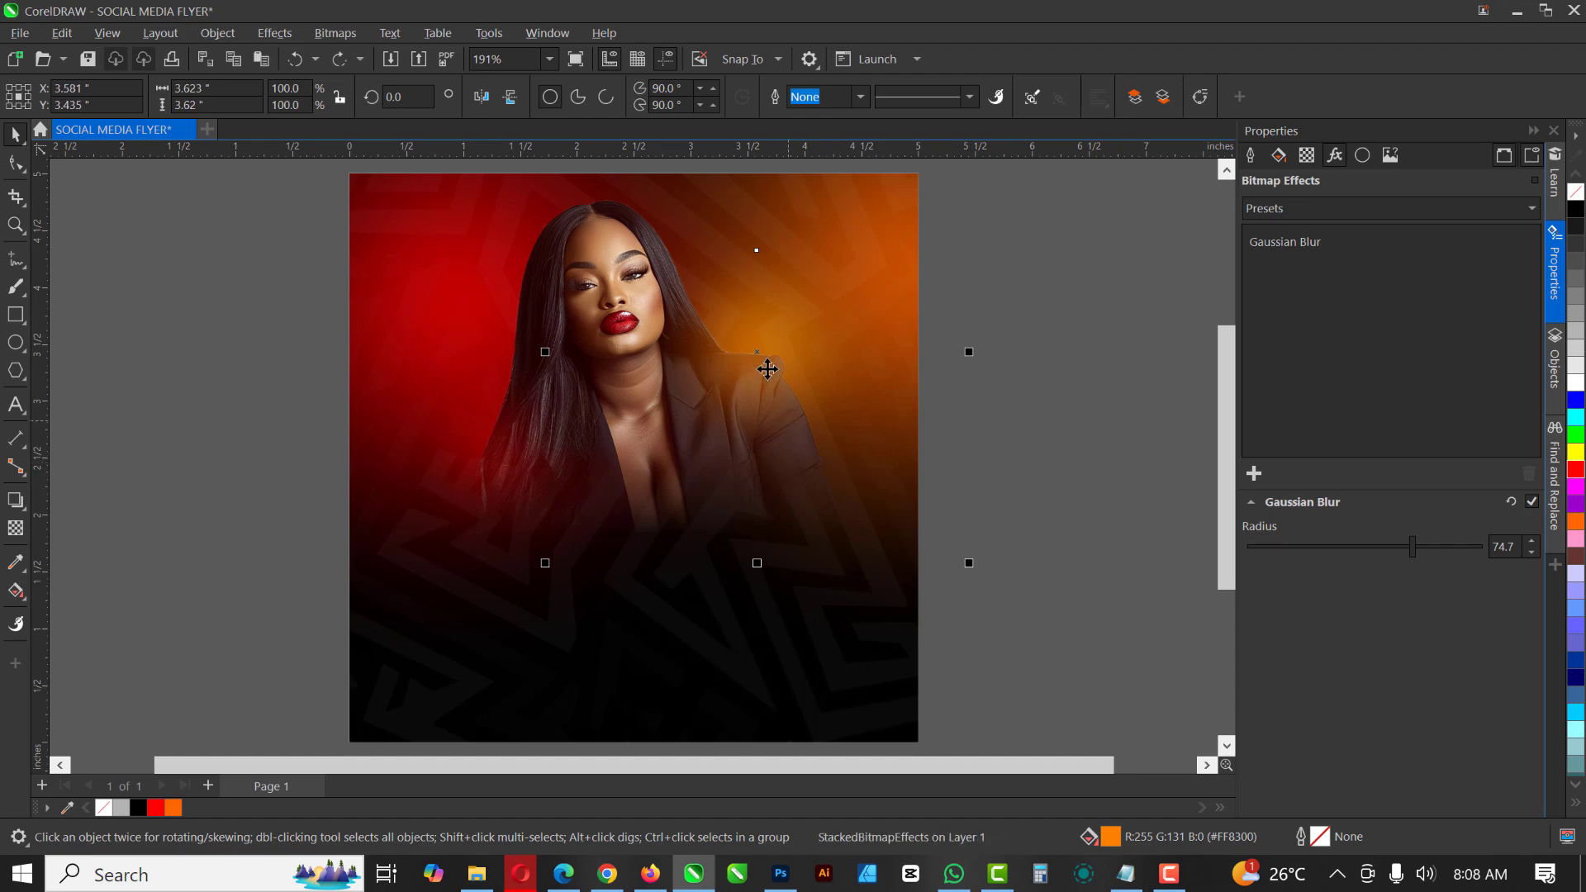
- Duplicate the orange shoulder glow and reshape the copy into a flat oval about 1.25 by 0.79 inches between the neck and shoulder
click(767, 369)
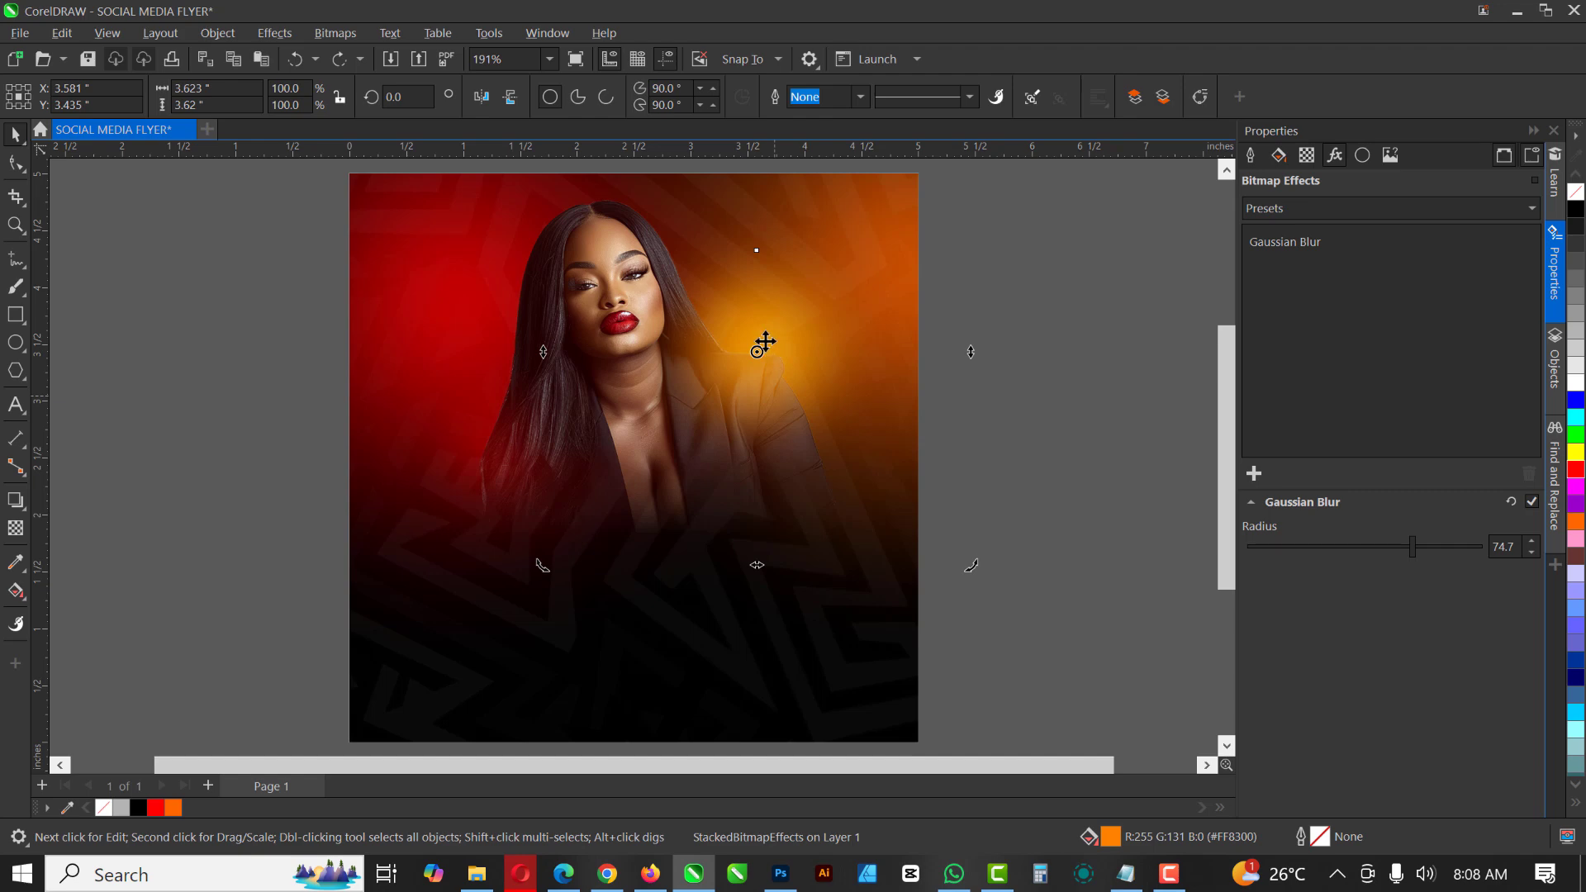
mouse_move(765, 340)
mouse_down()
mouse_move(762, 227)
mouse_move(744, 240)
mouse_move(761, 355)
mouse_up()
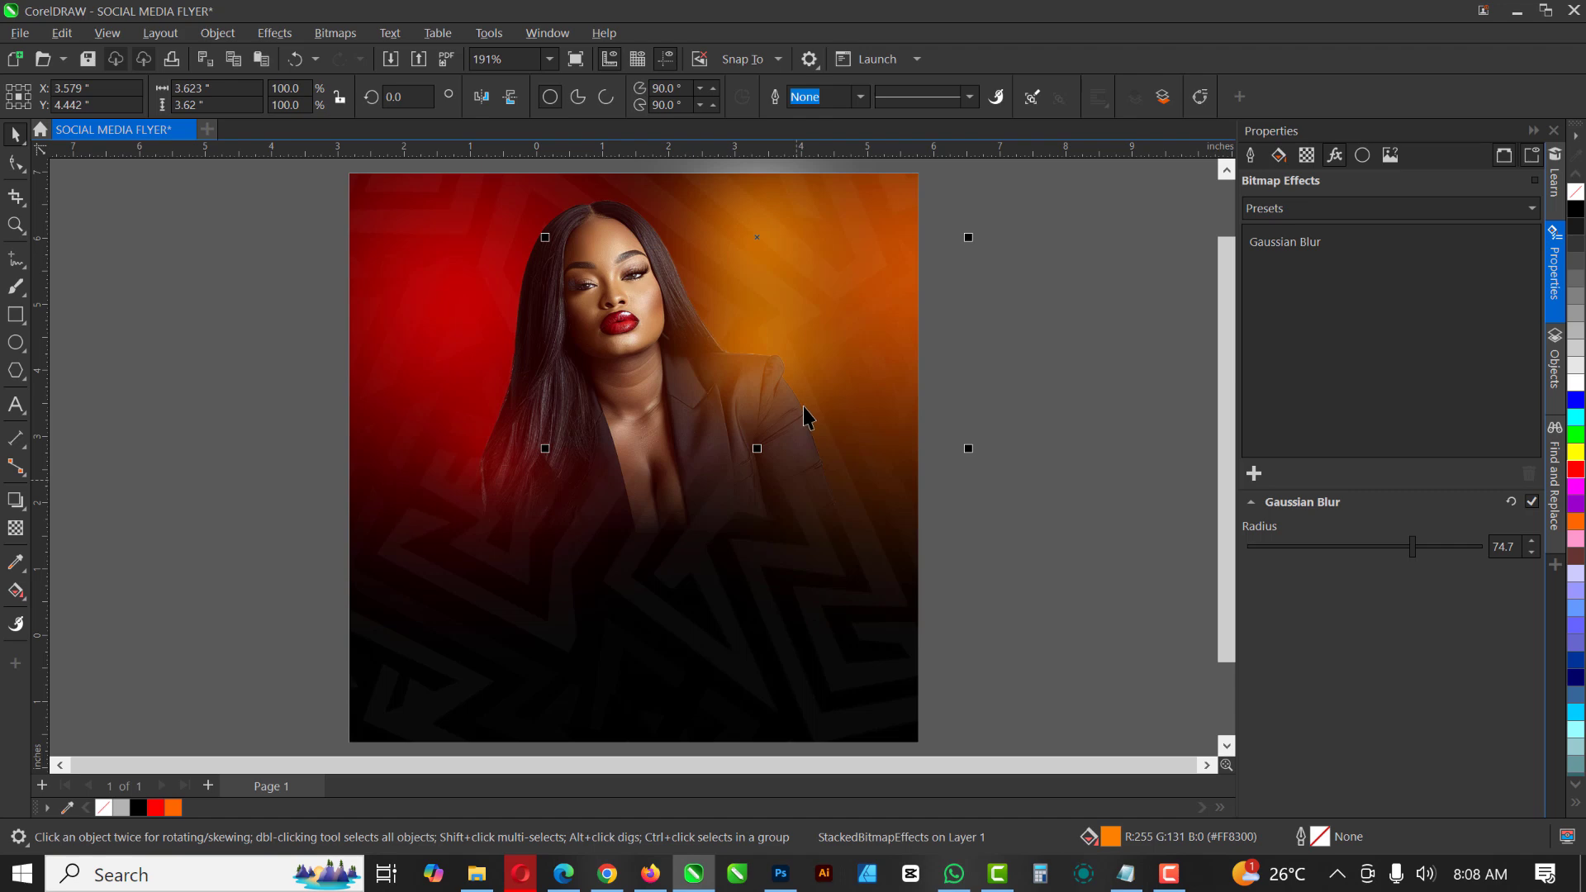
scroll(803, 407, down, 1)
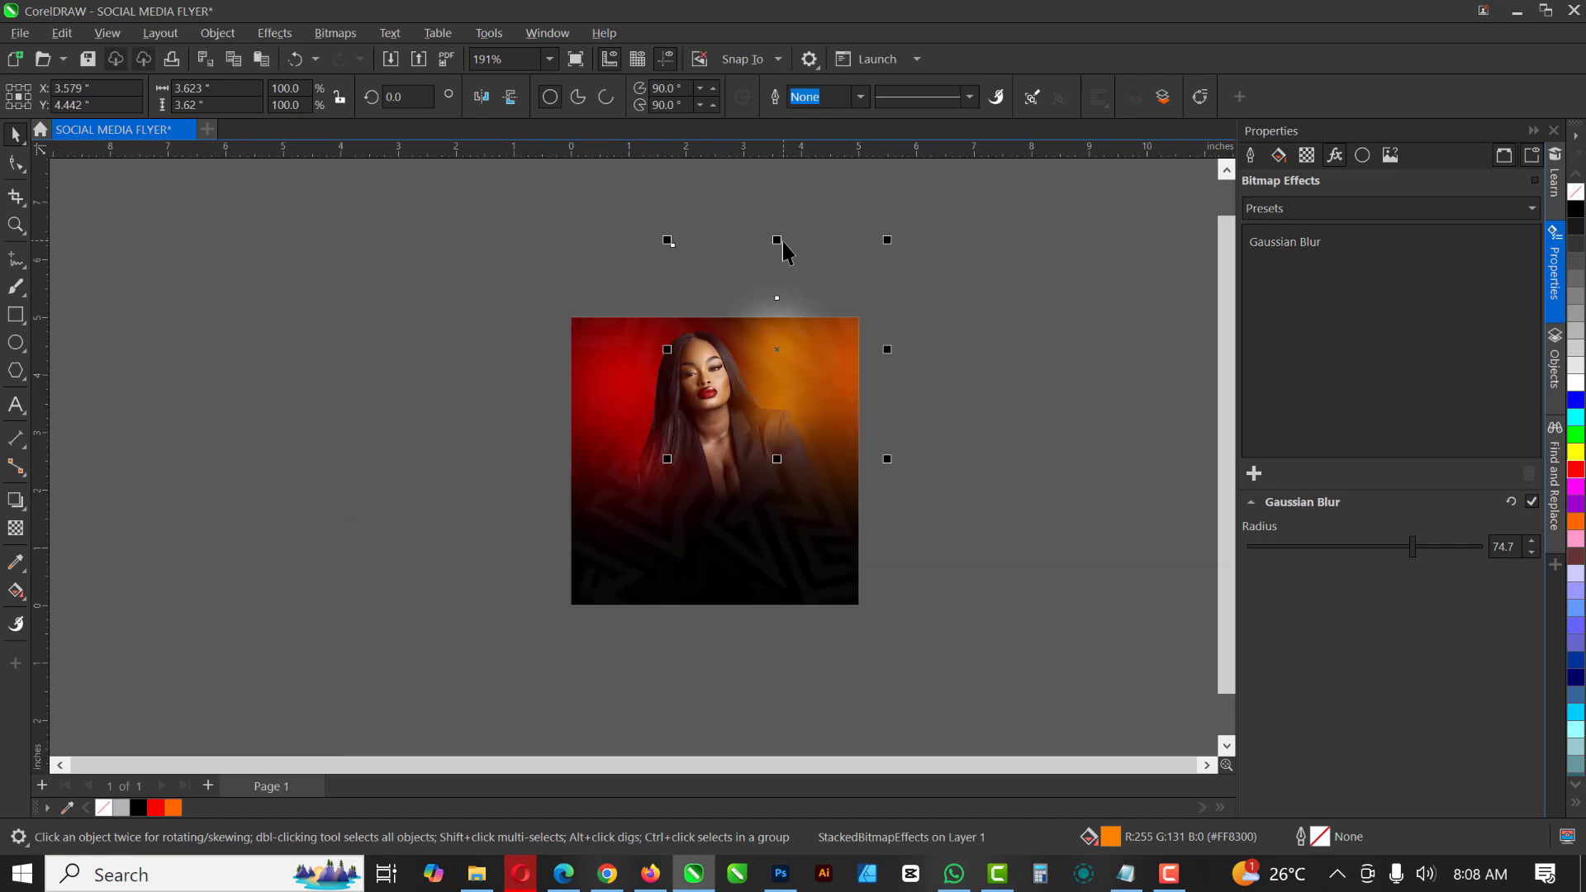
drag(777, 241, 787, 336)
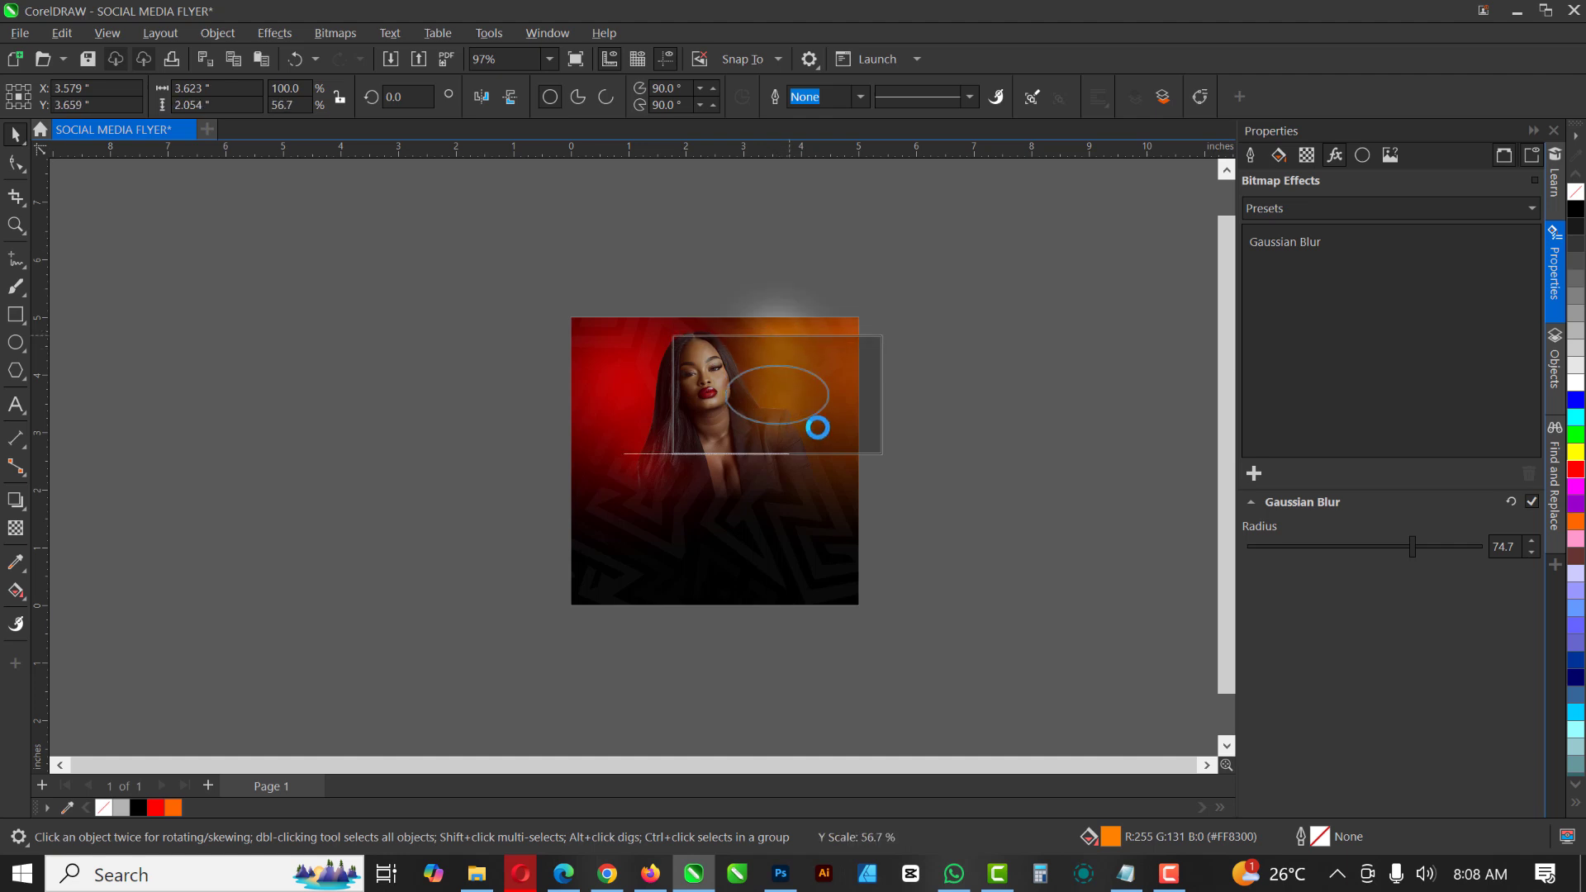
drag(886, 393, 822, 413)
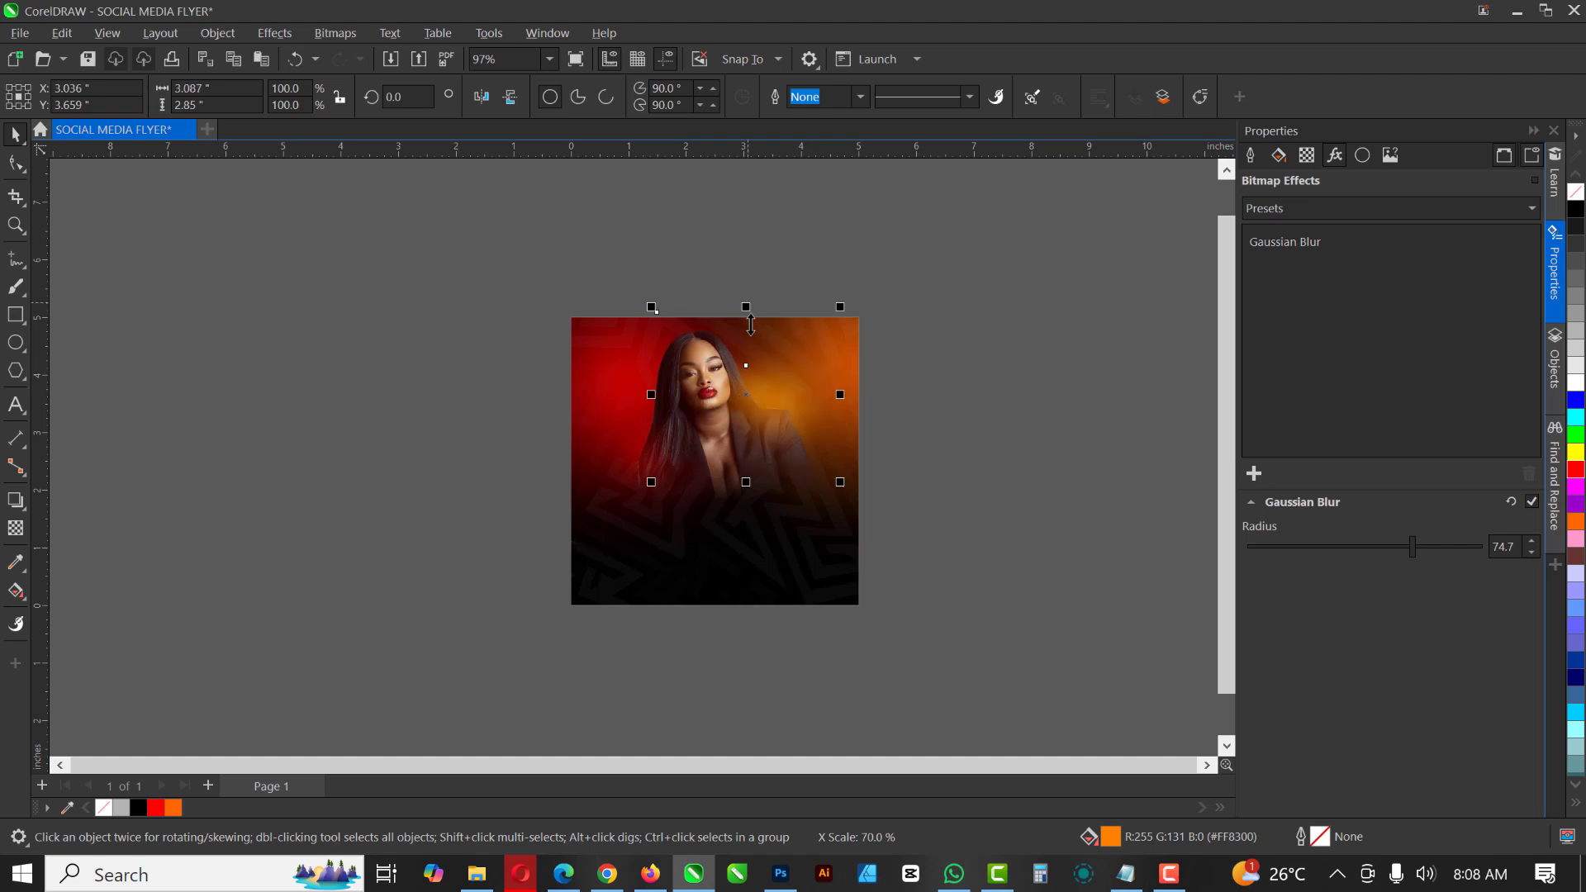
drag(753, 343, 753, 347)
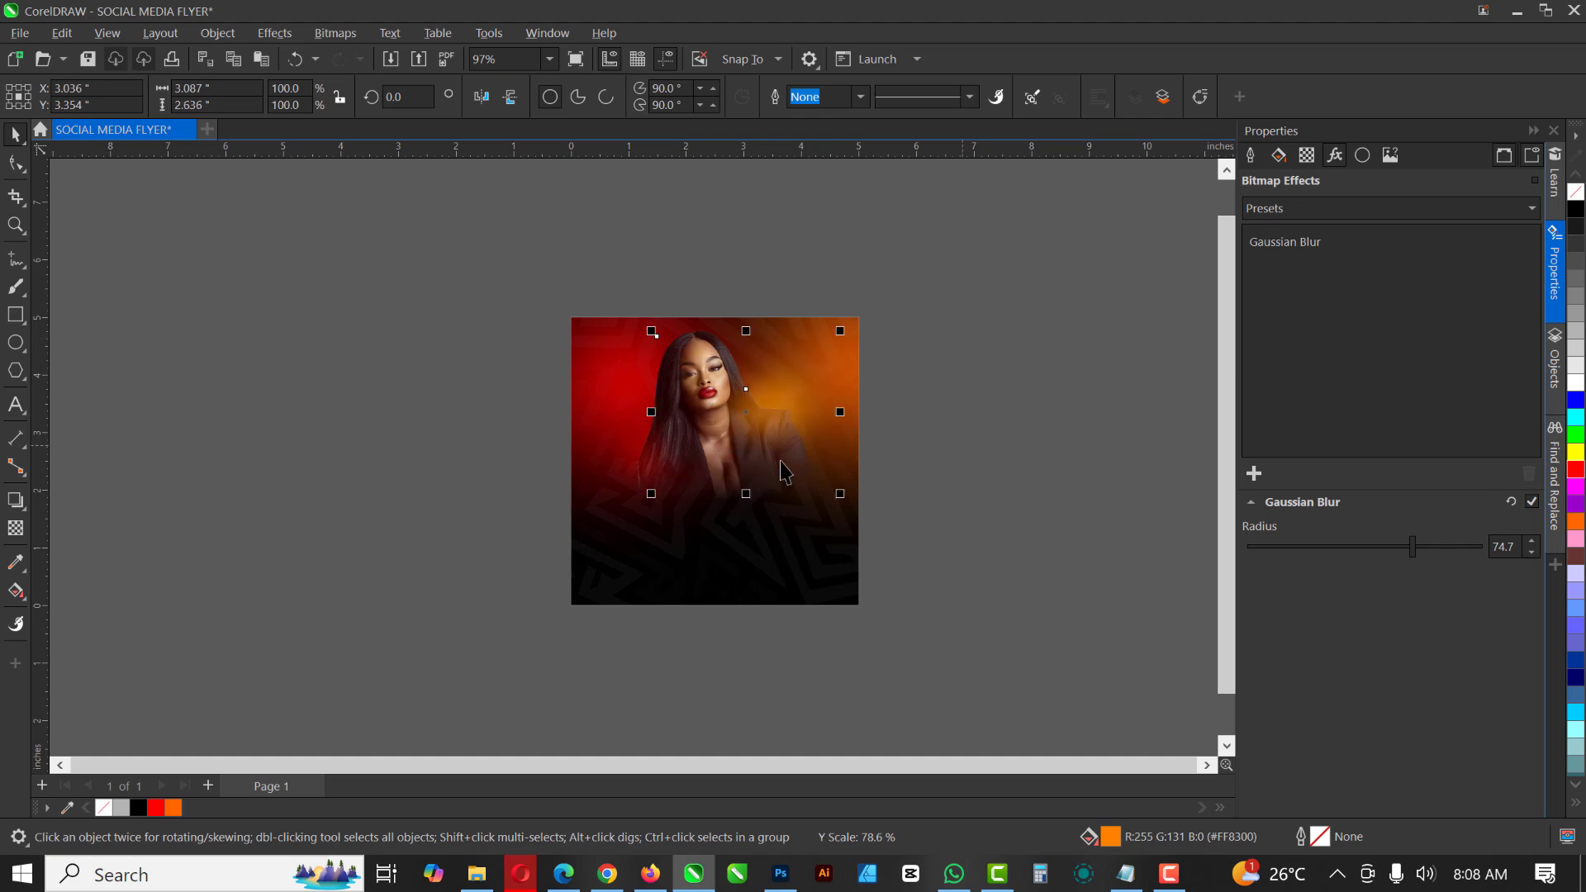
key(Escape)
key(shift+F4)
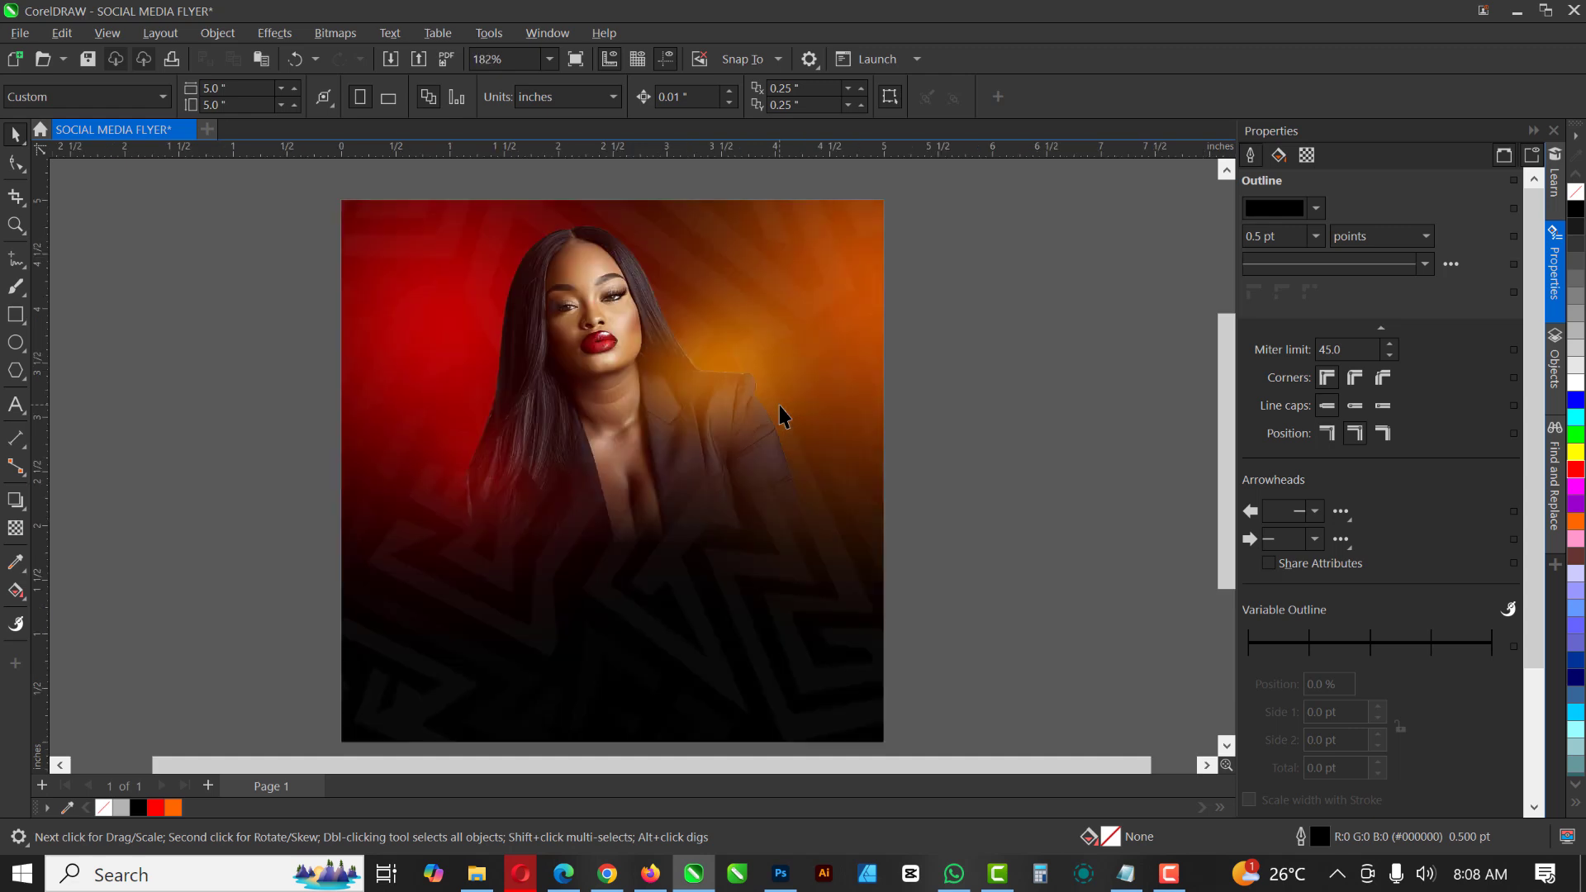
click(707, 345)
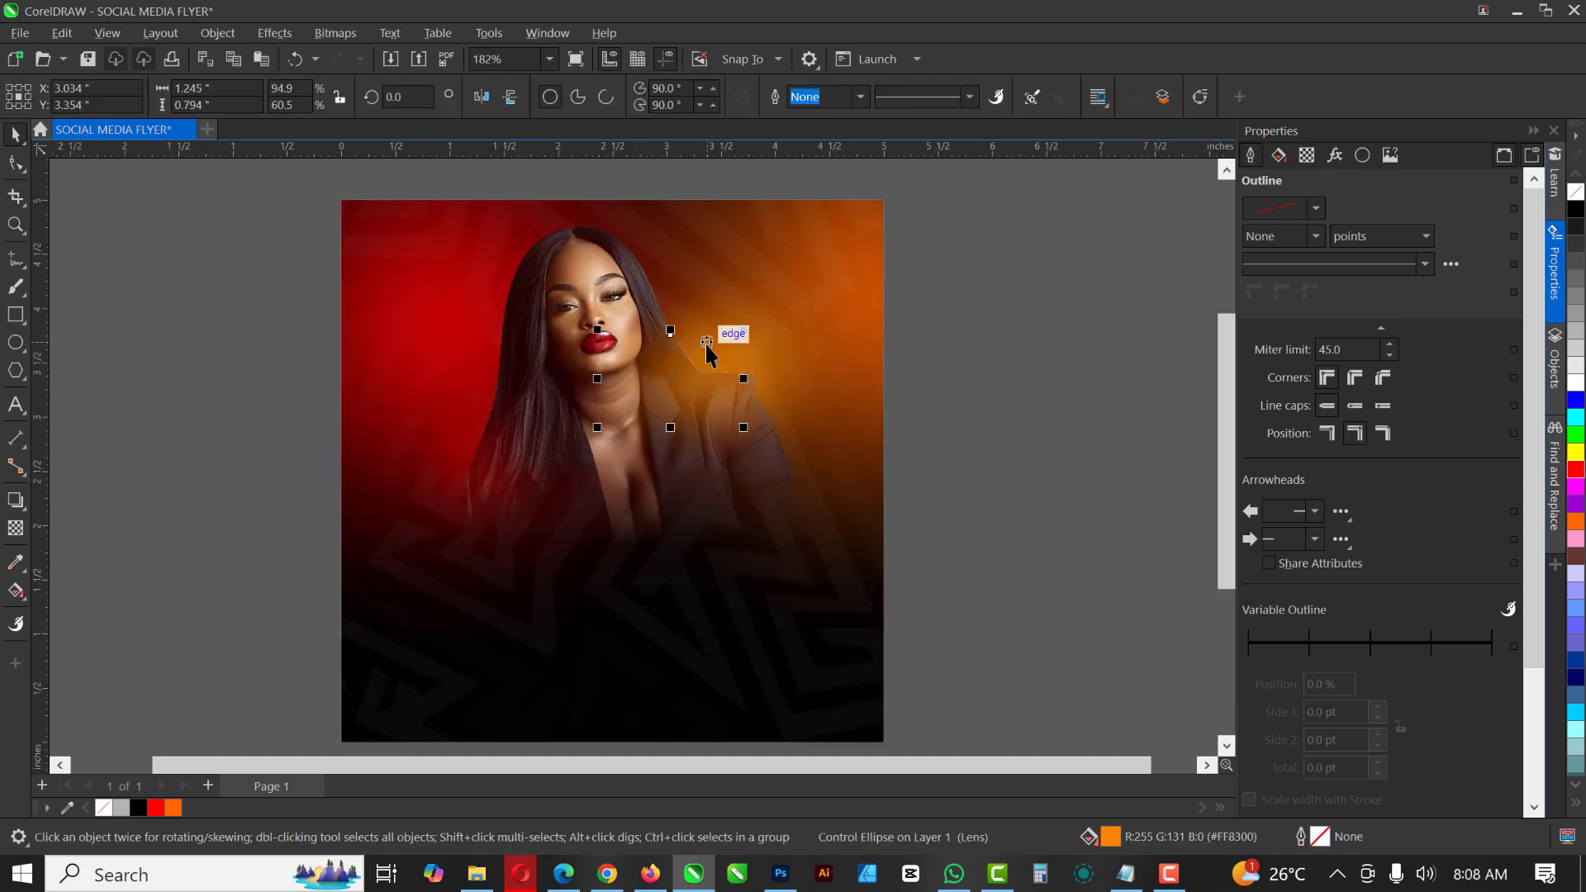
click(975, 356)
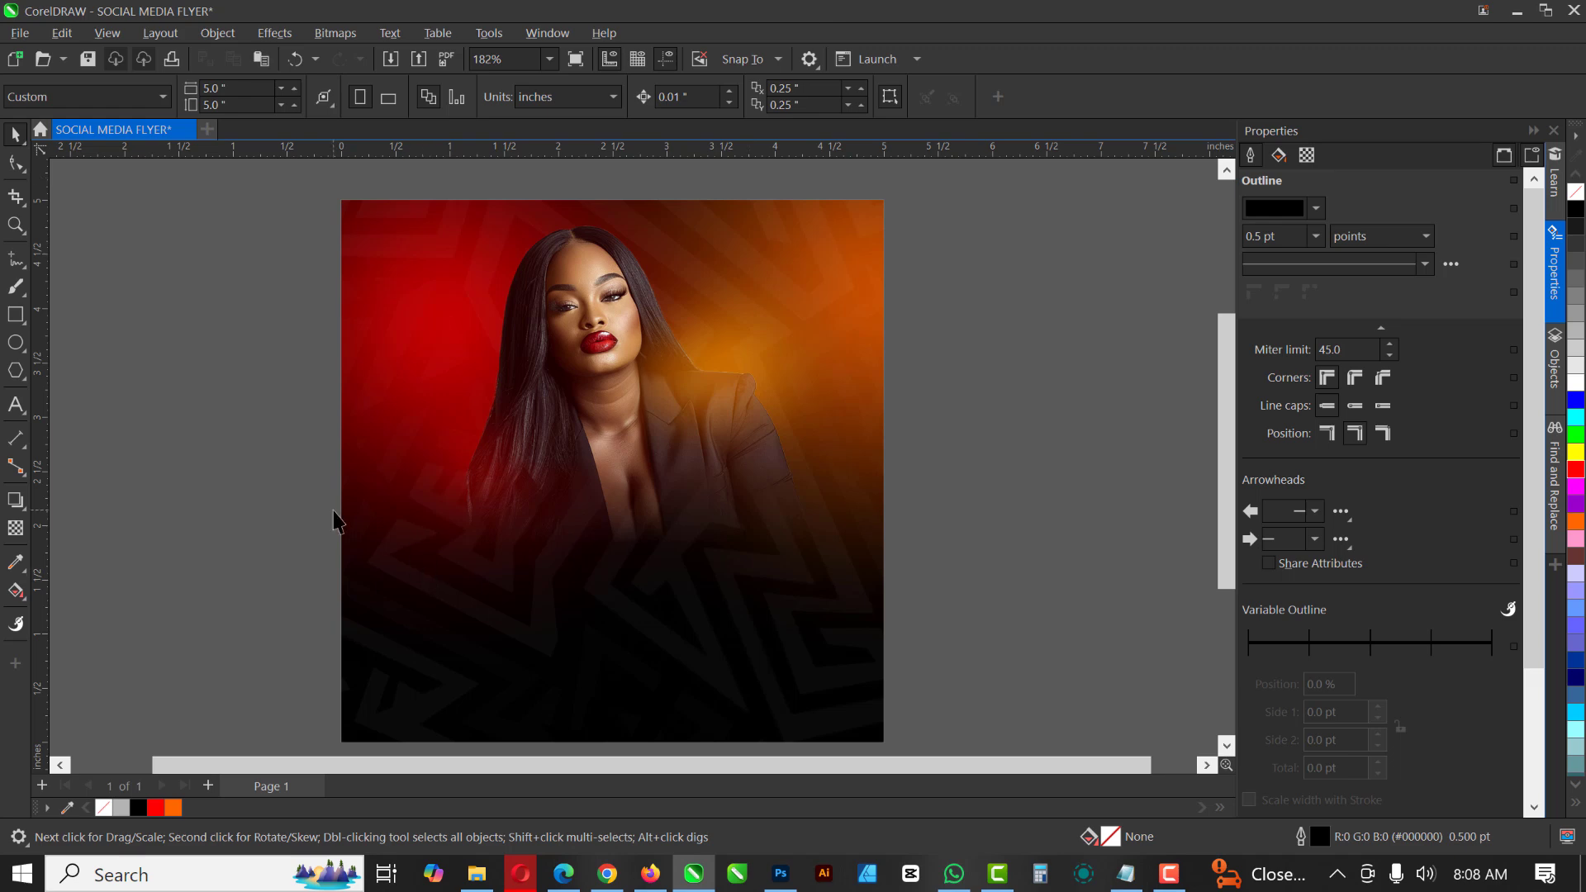
- Edit the PowerClip contents to nudge the woman's cutout left to X 2.36 inches, and finish editing
click(620, 442)
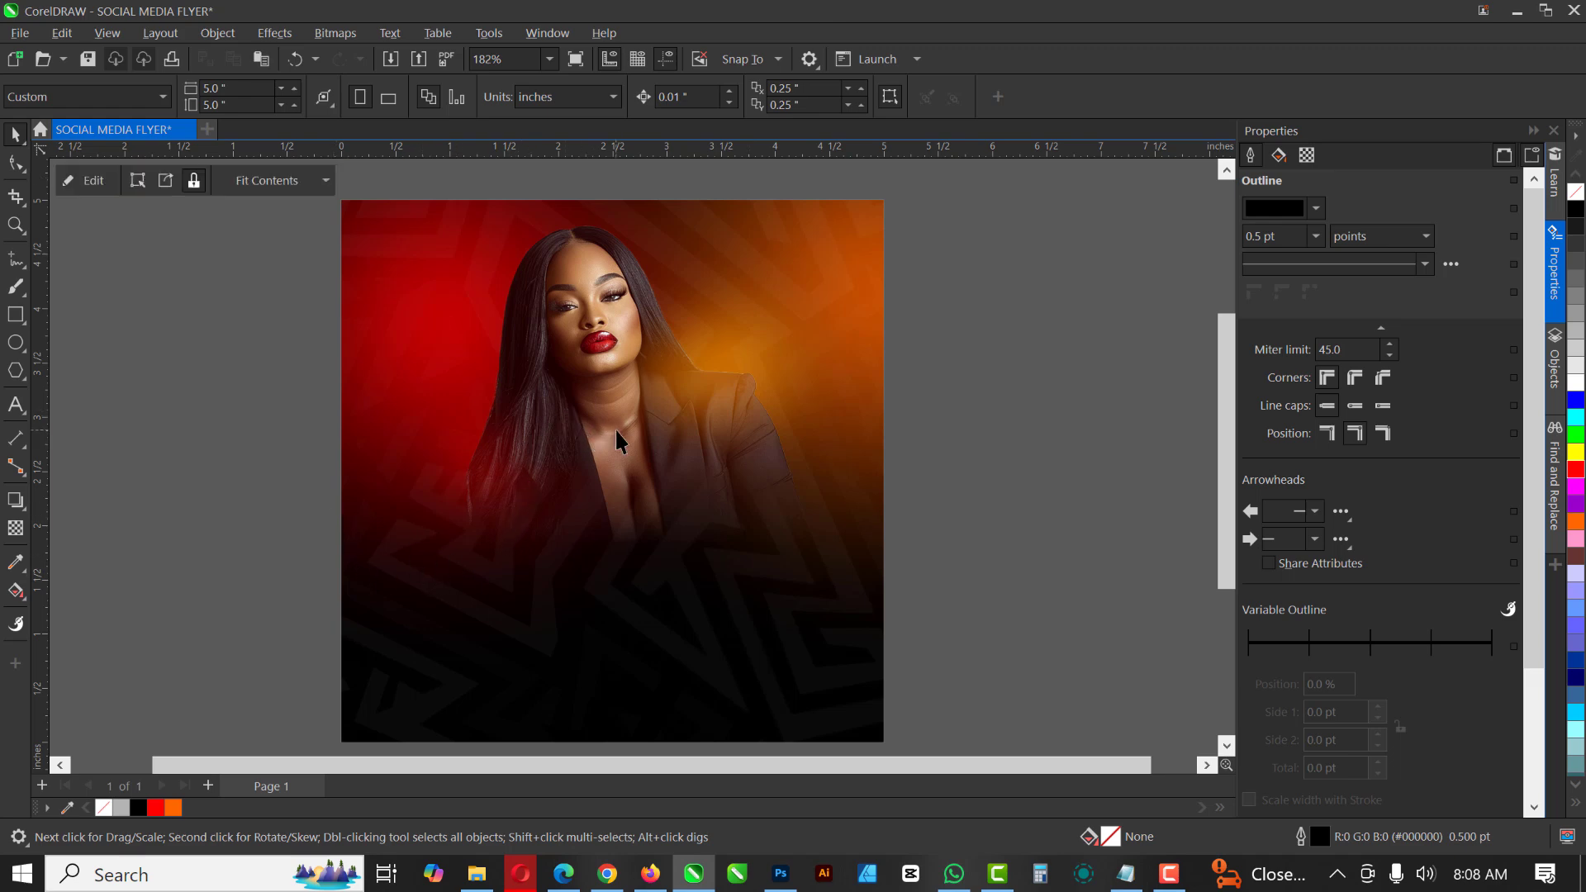
double_click(620, 569)
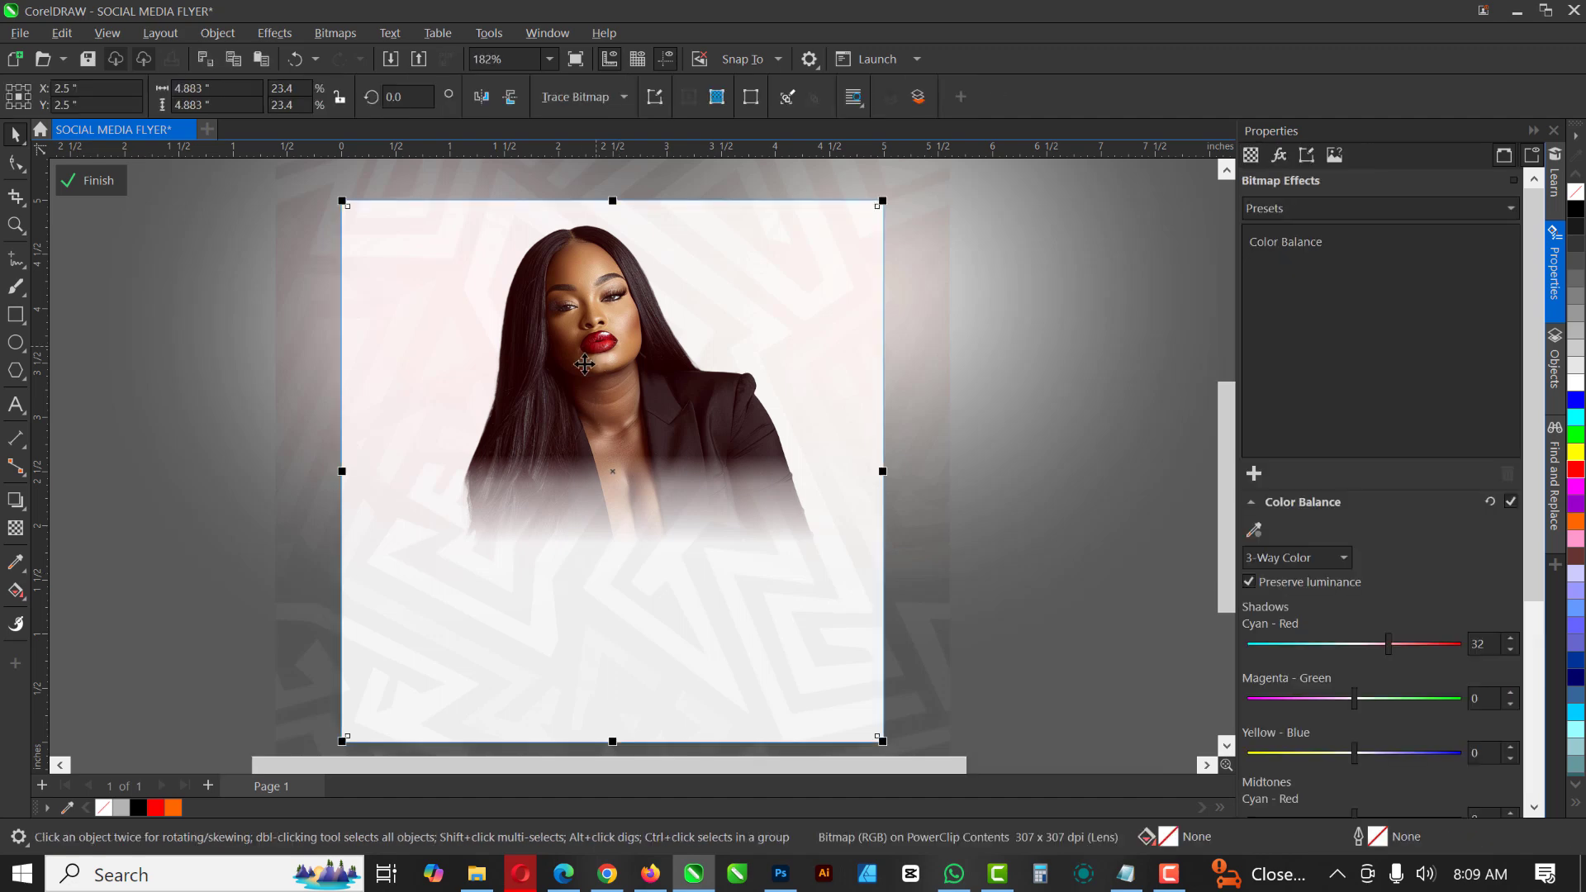
key(Left)
key(Left)
key(Left)
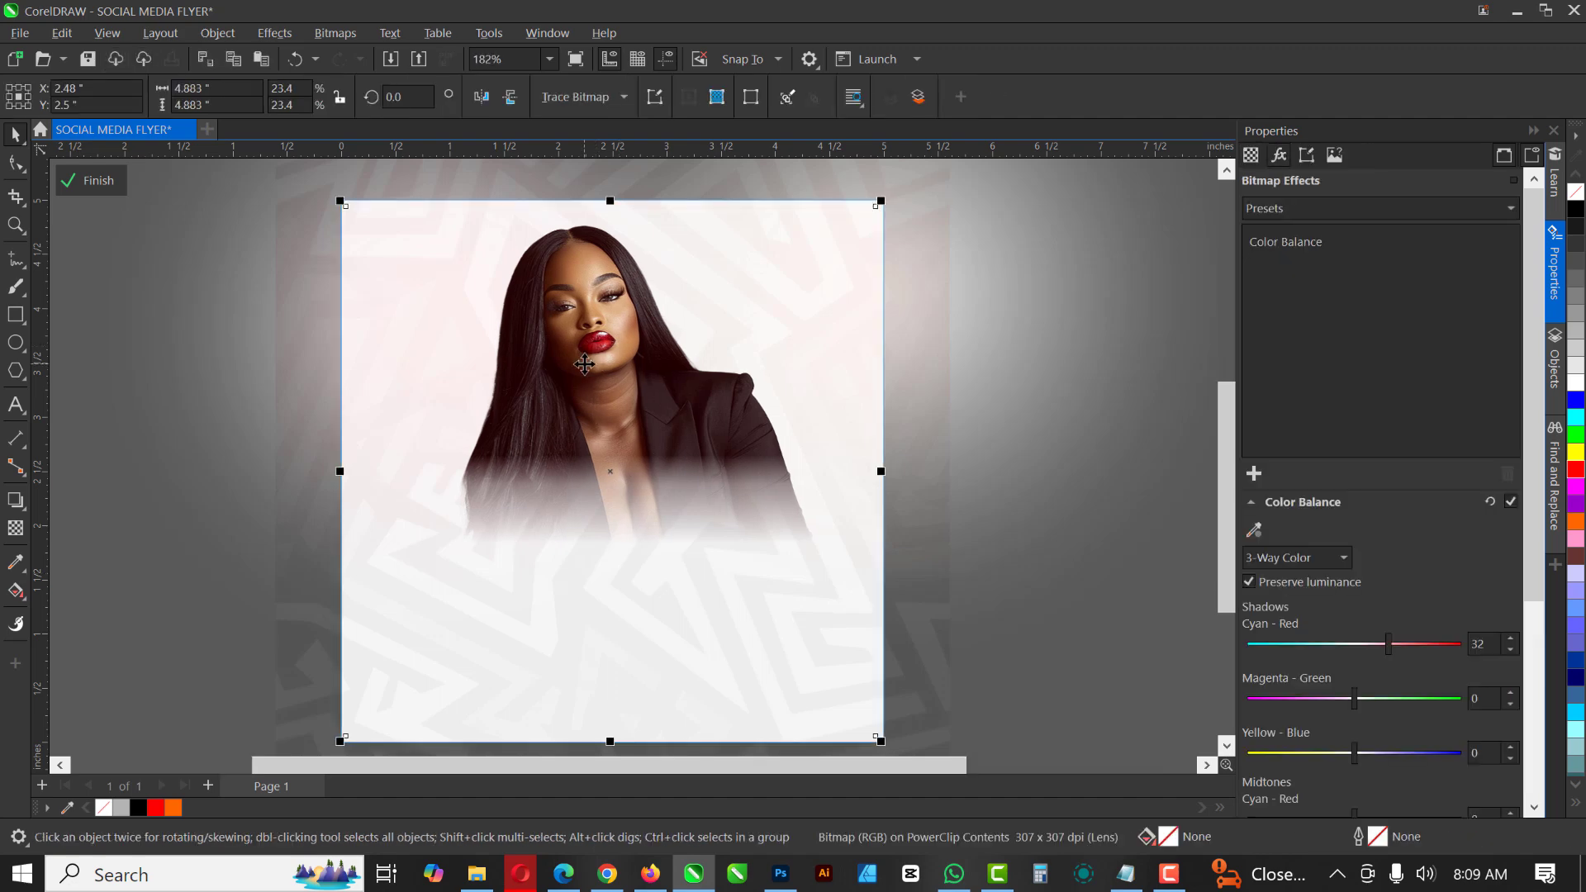
key(Left)
key(Left)
key(Left)
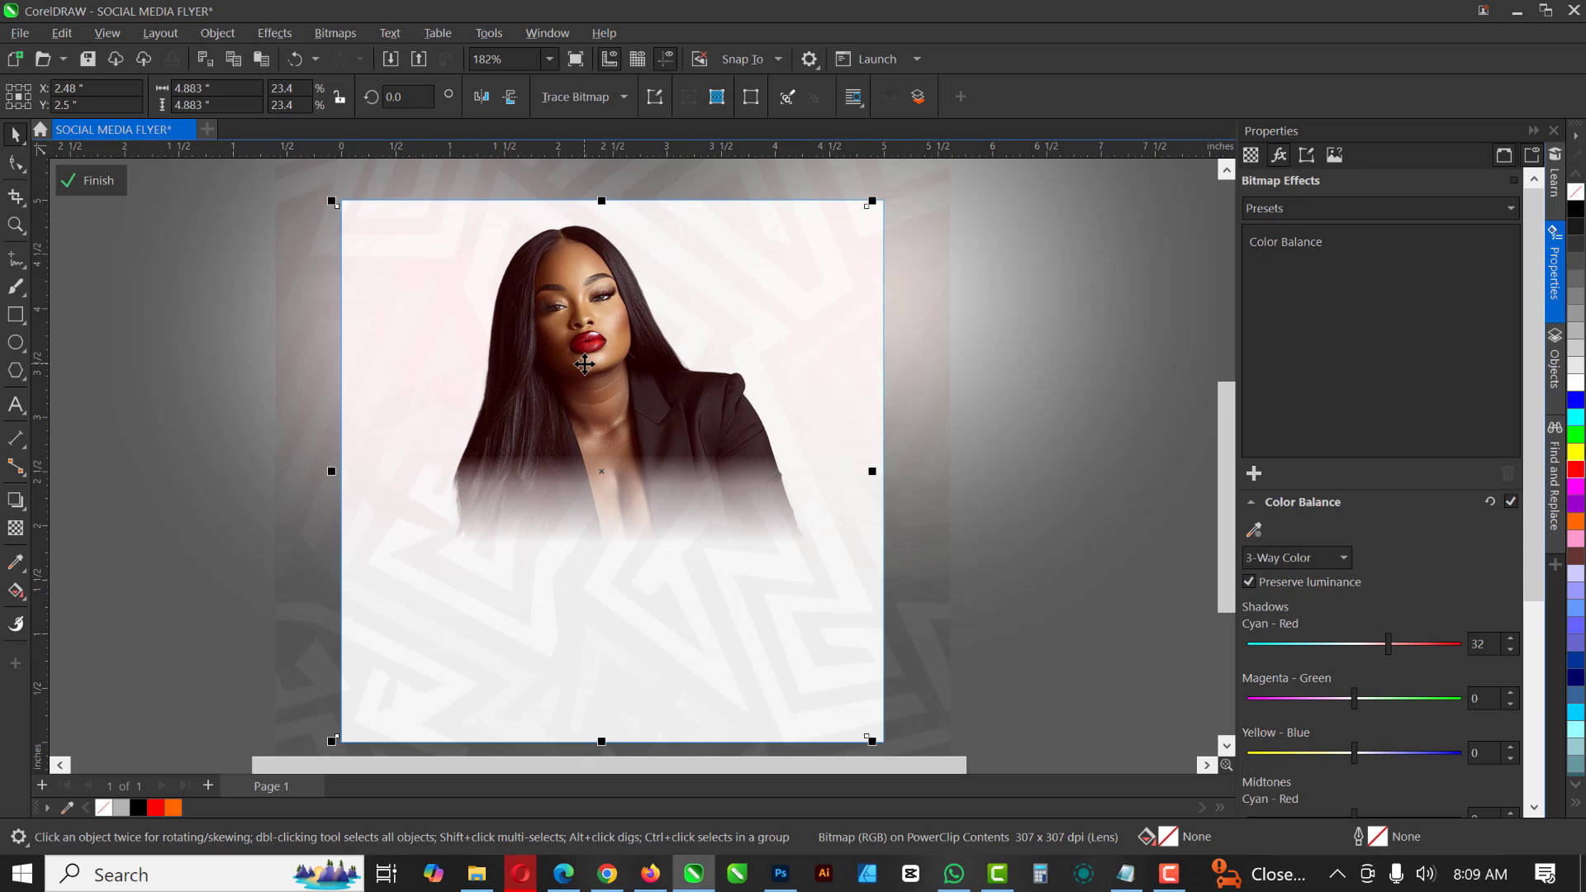
key(Left)
key(Left)
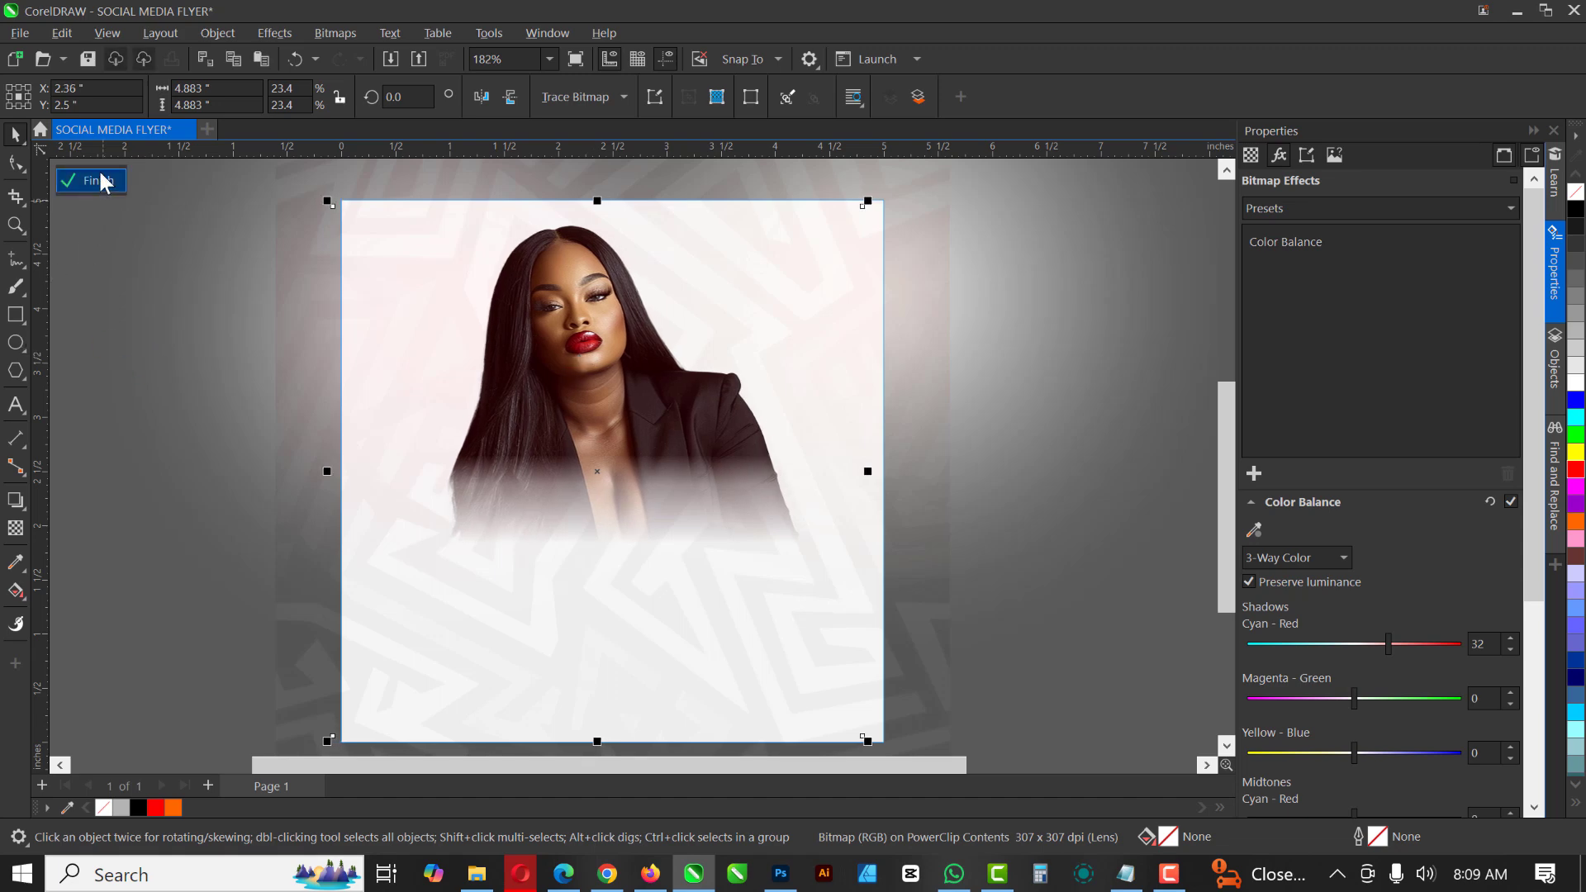
click(99, 177)
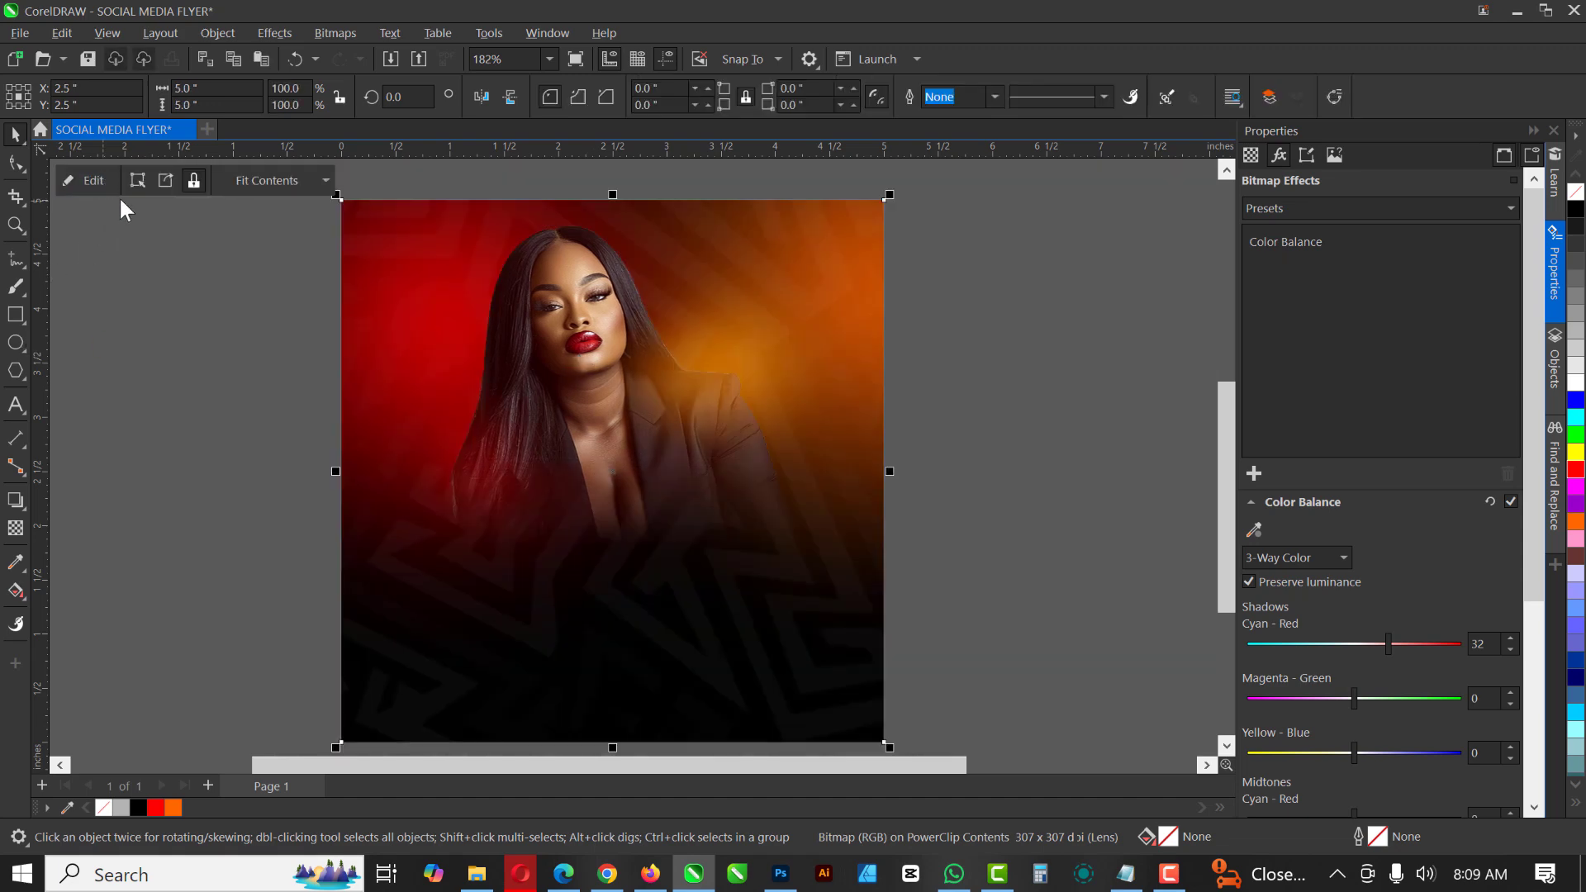
click(171, 383)
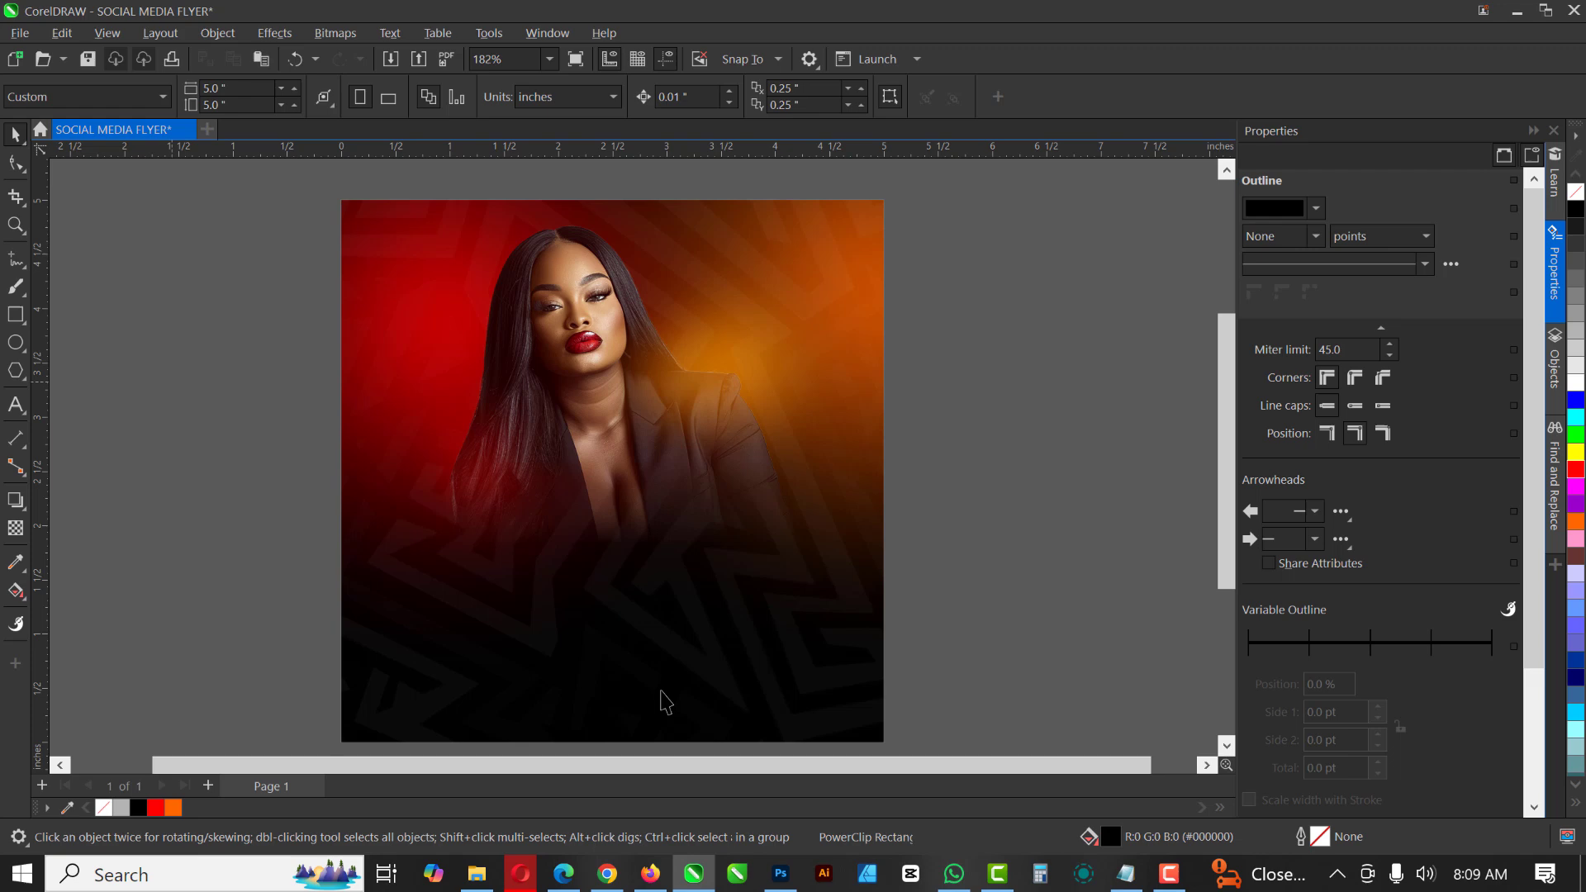
- Add the artistic text PHOTO below the woman, near her hair ends, and fill it white
click(14, 407)
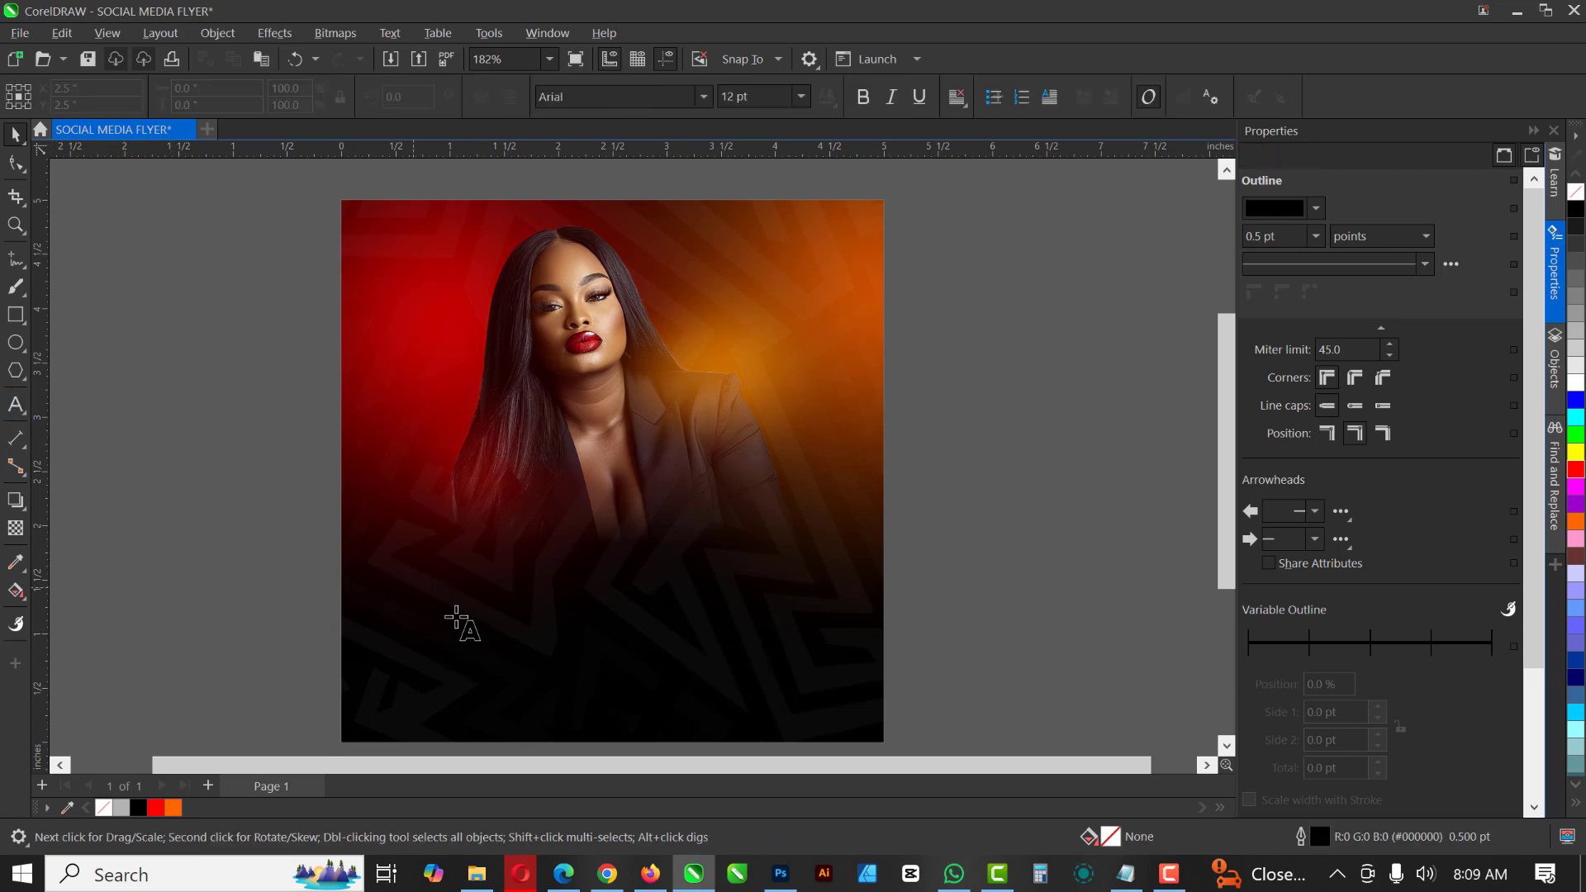
click(456, 617)
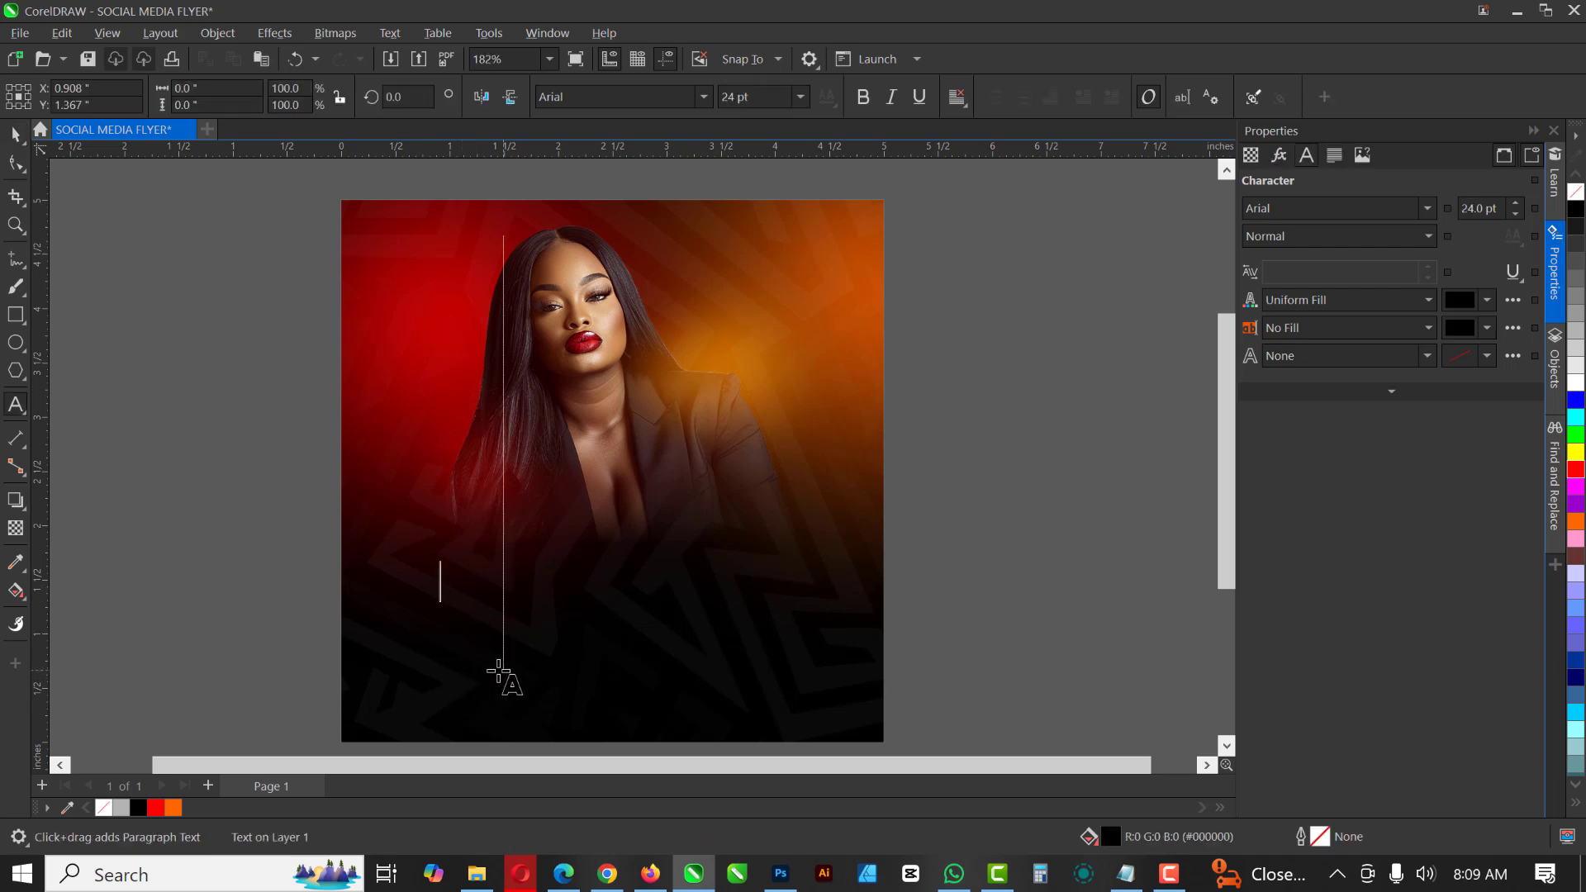
text(PHOTO)
key(Escape)
click(15, 134)
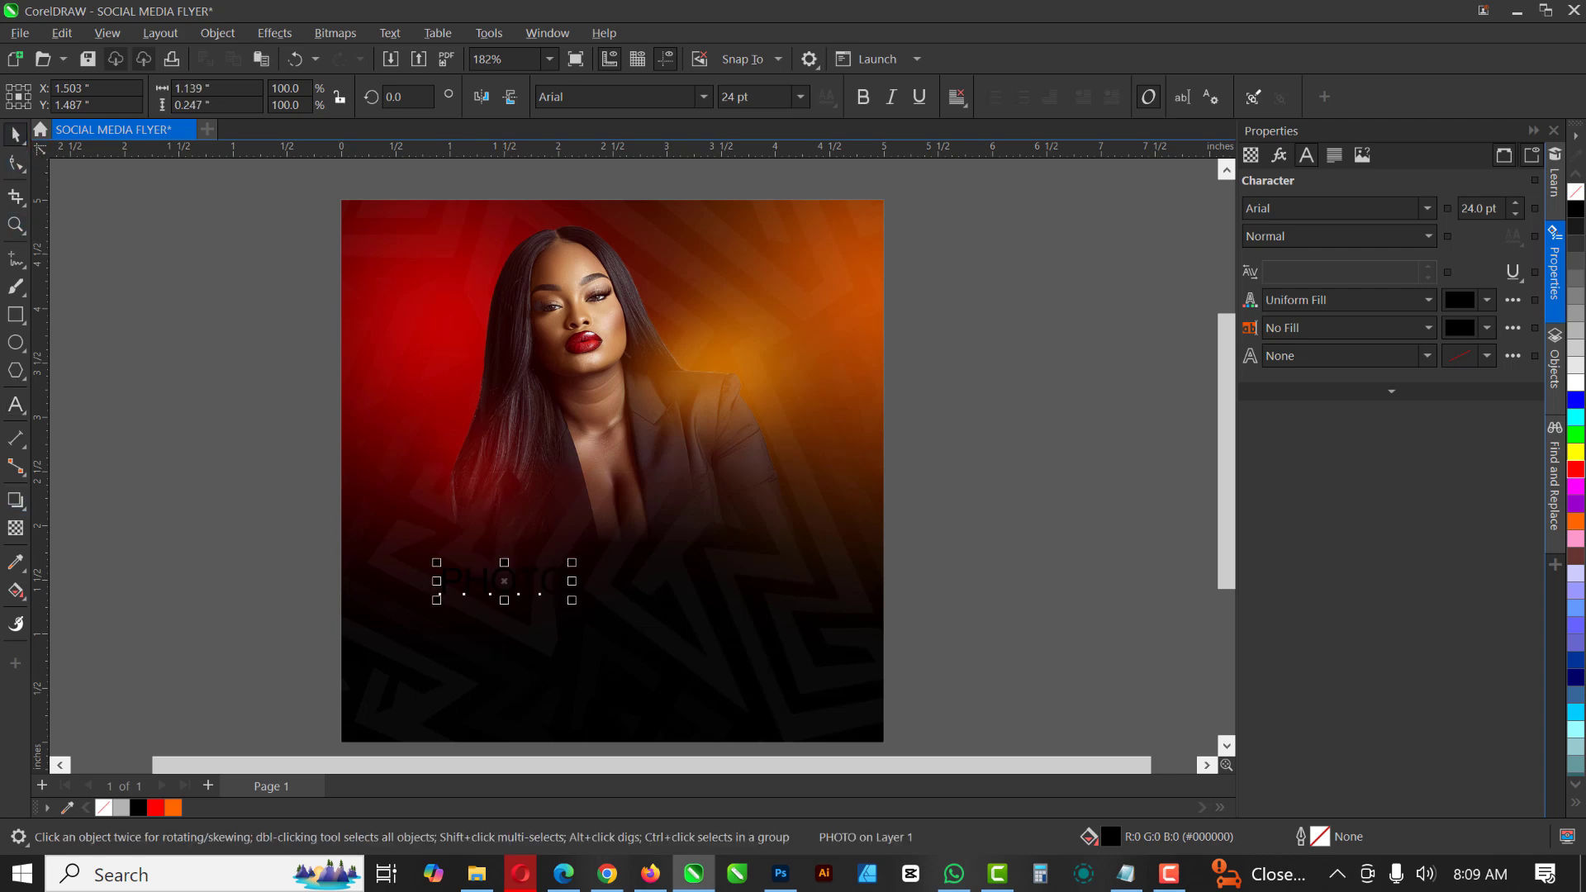
click(1575, 381)
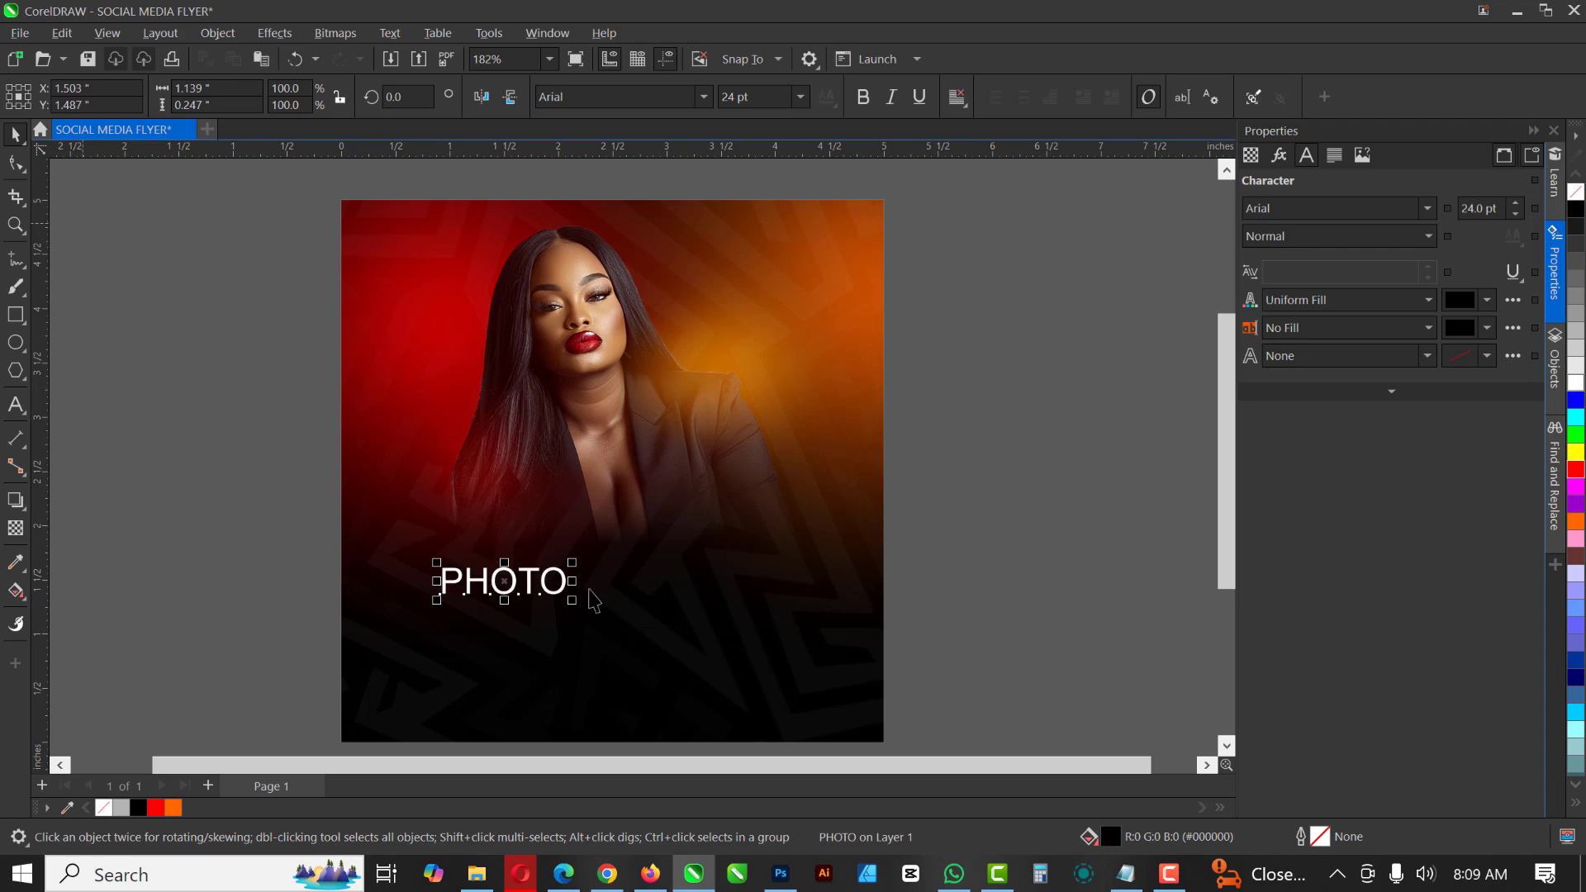
- Change the font of the PHOTO text to Bazar
click(704, 97)
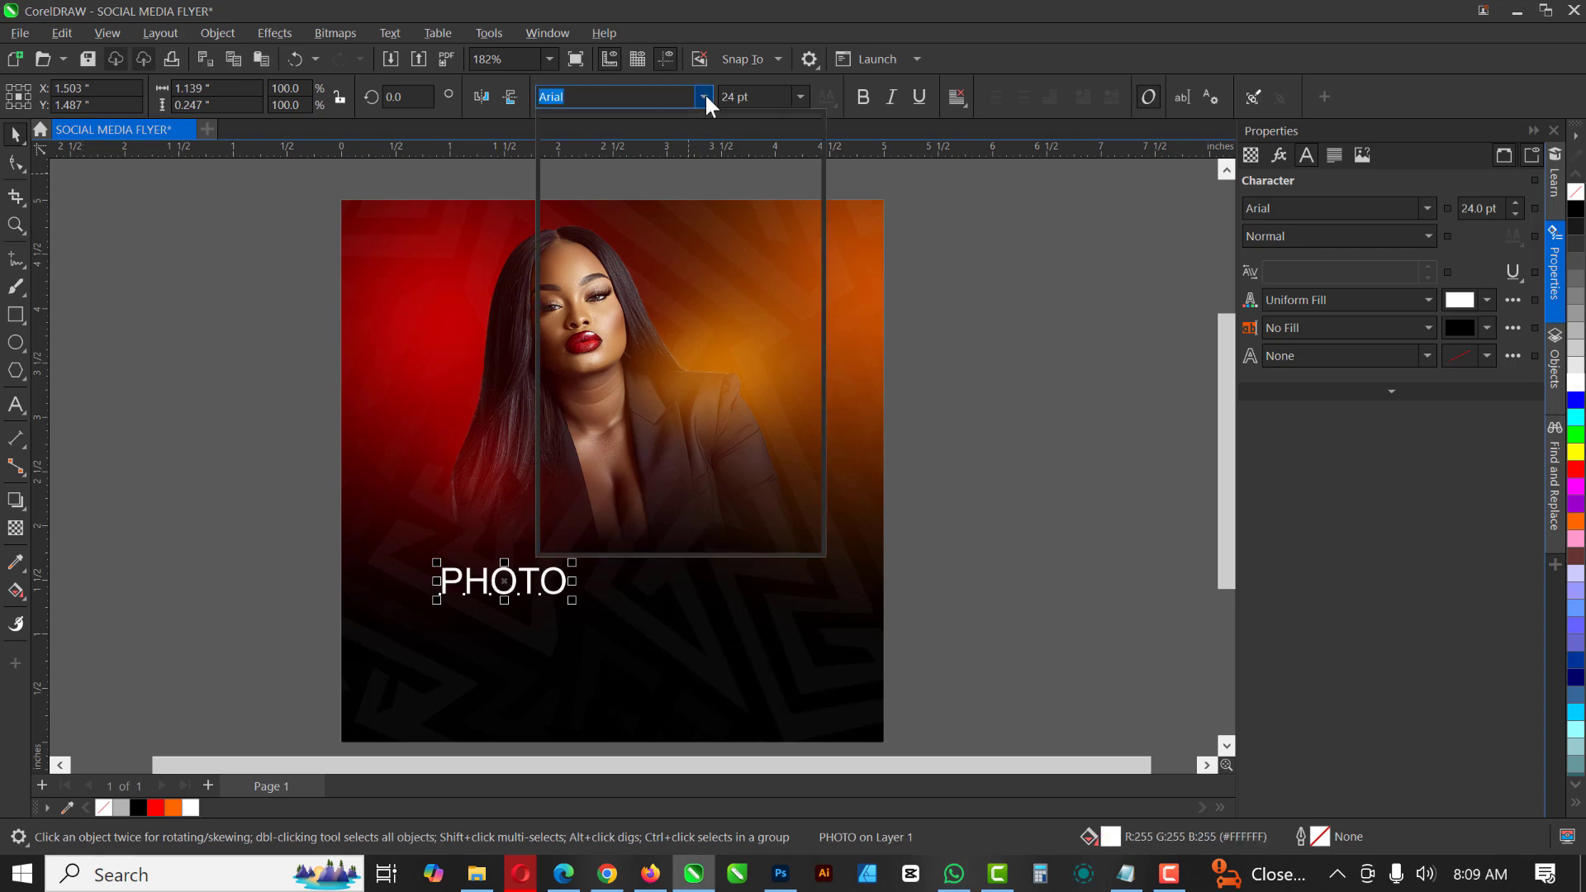
click(605, 98)
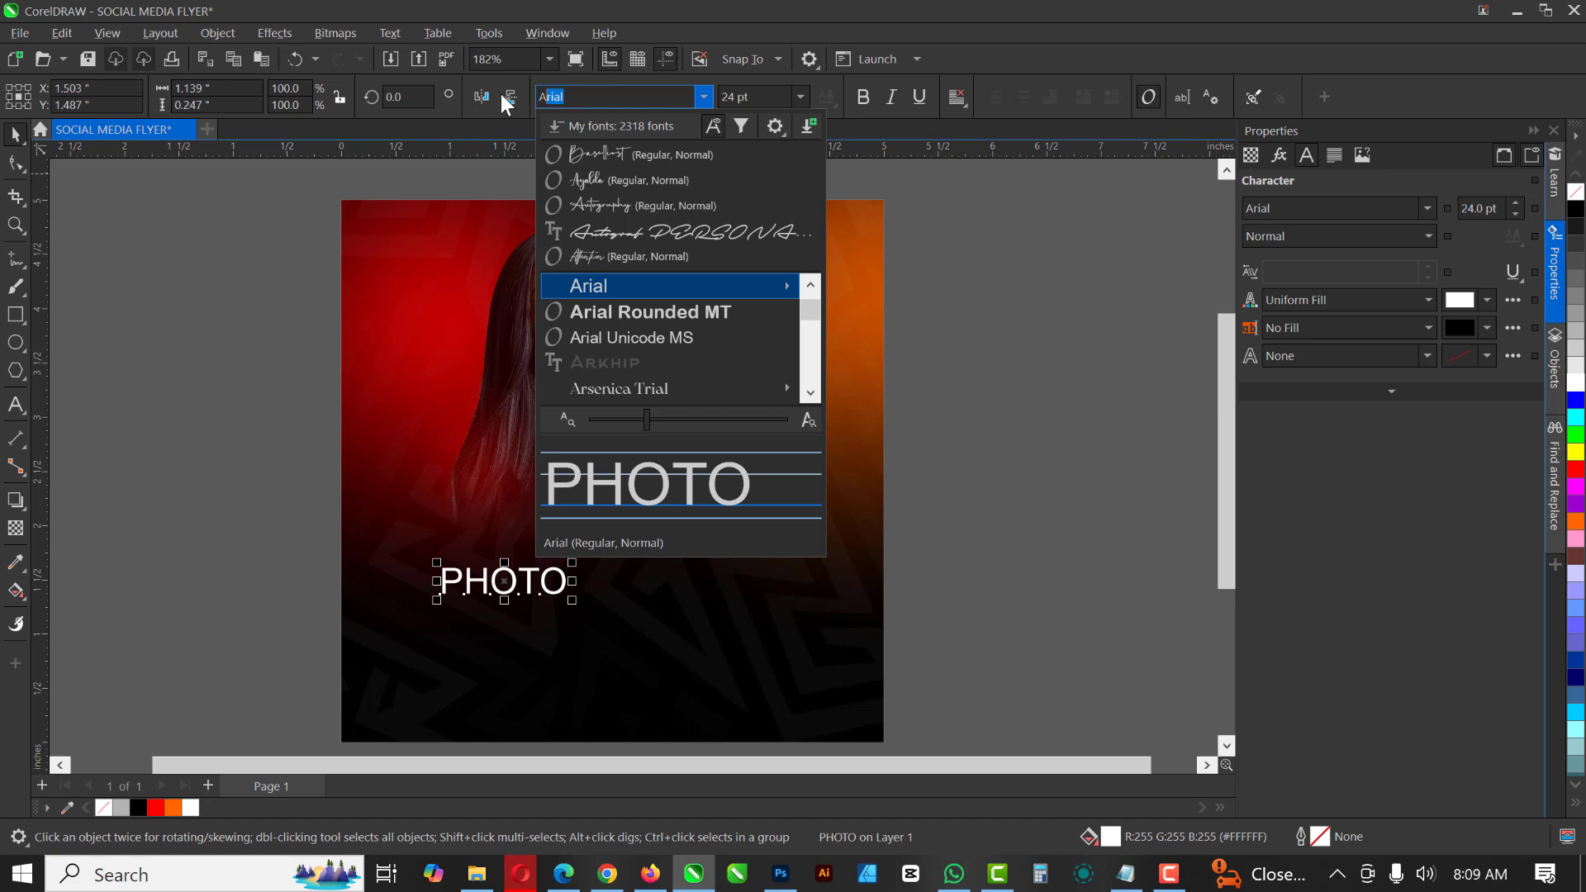
key(BackSpace)
key(BackSpace)
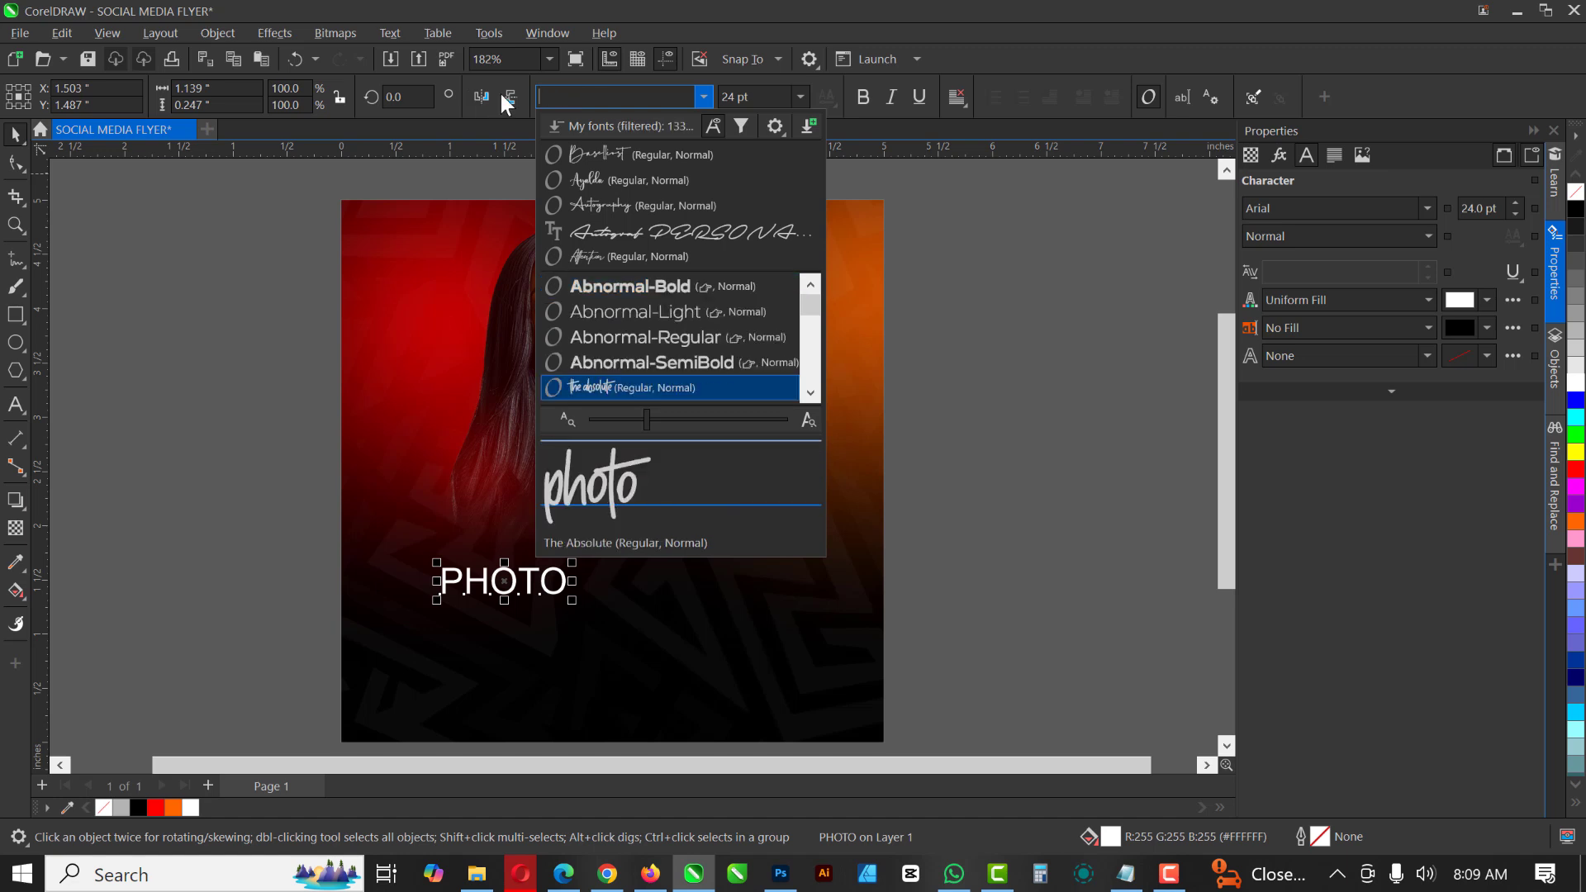
text(BAZAR)
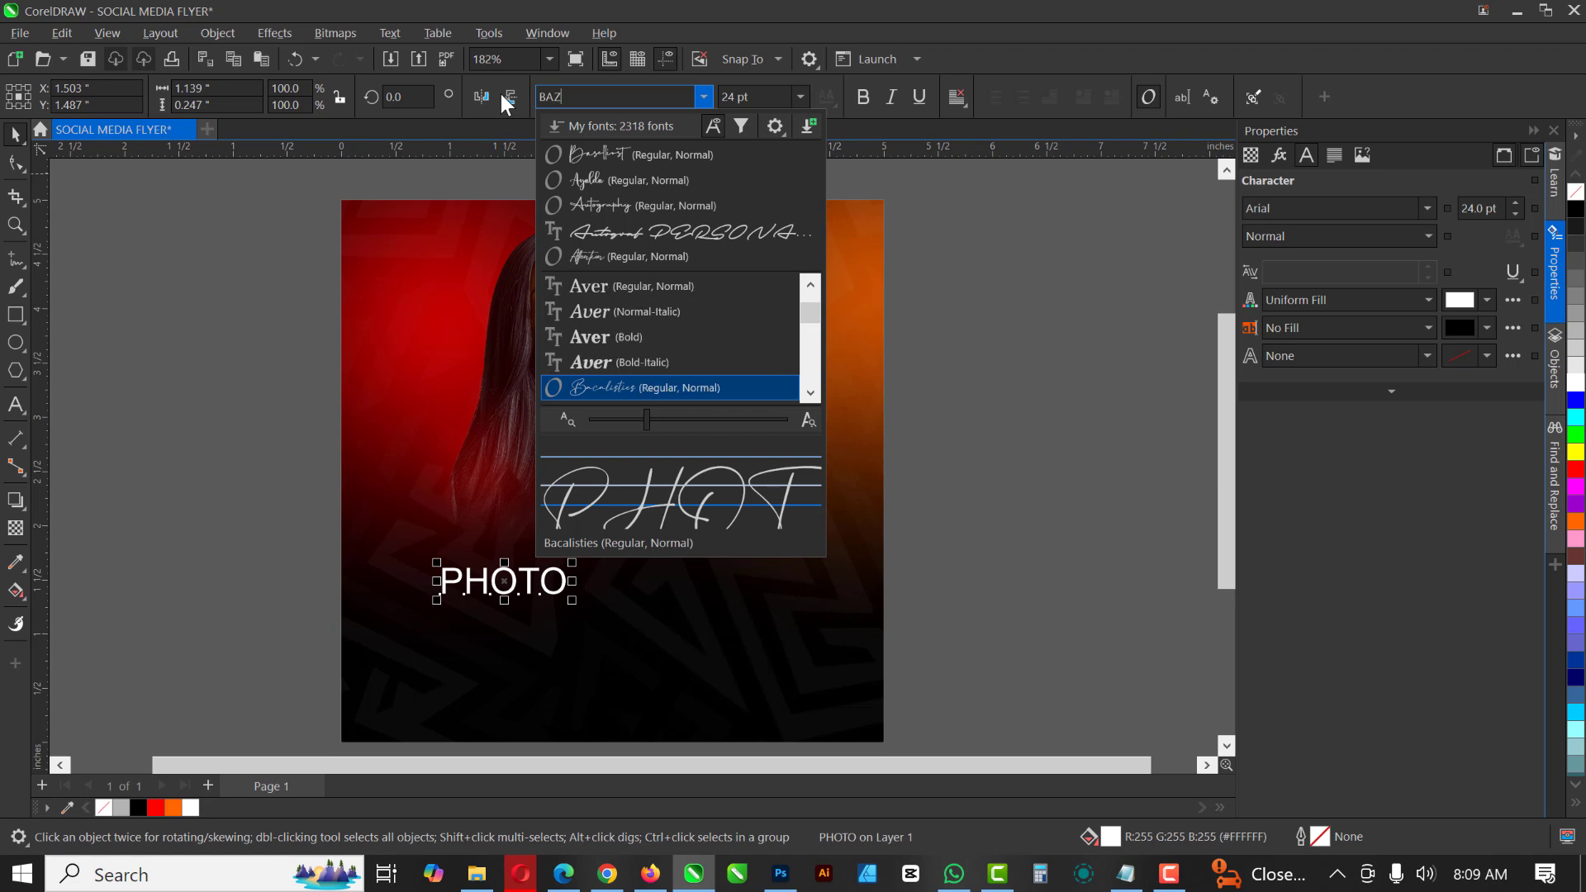
click(597, 285)
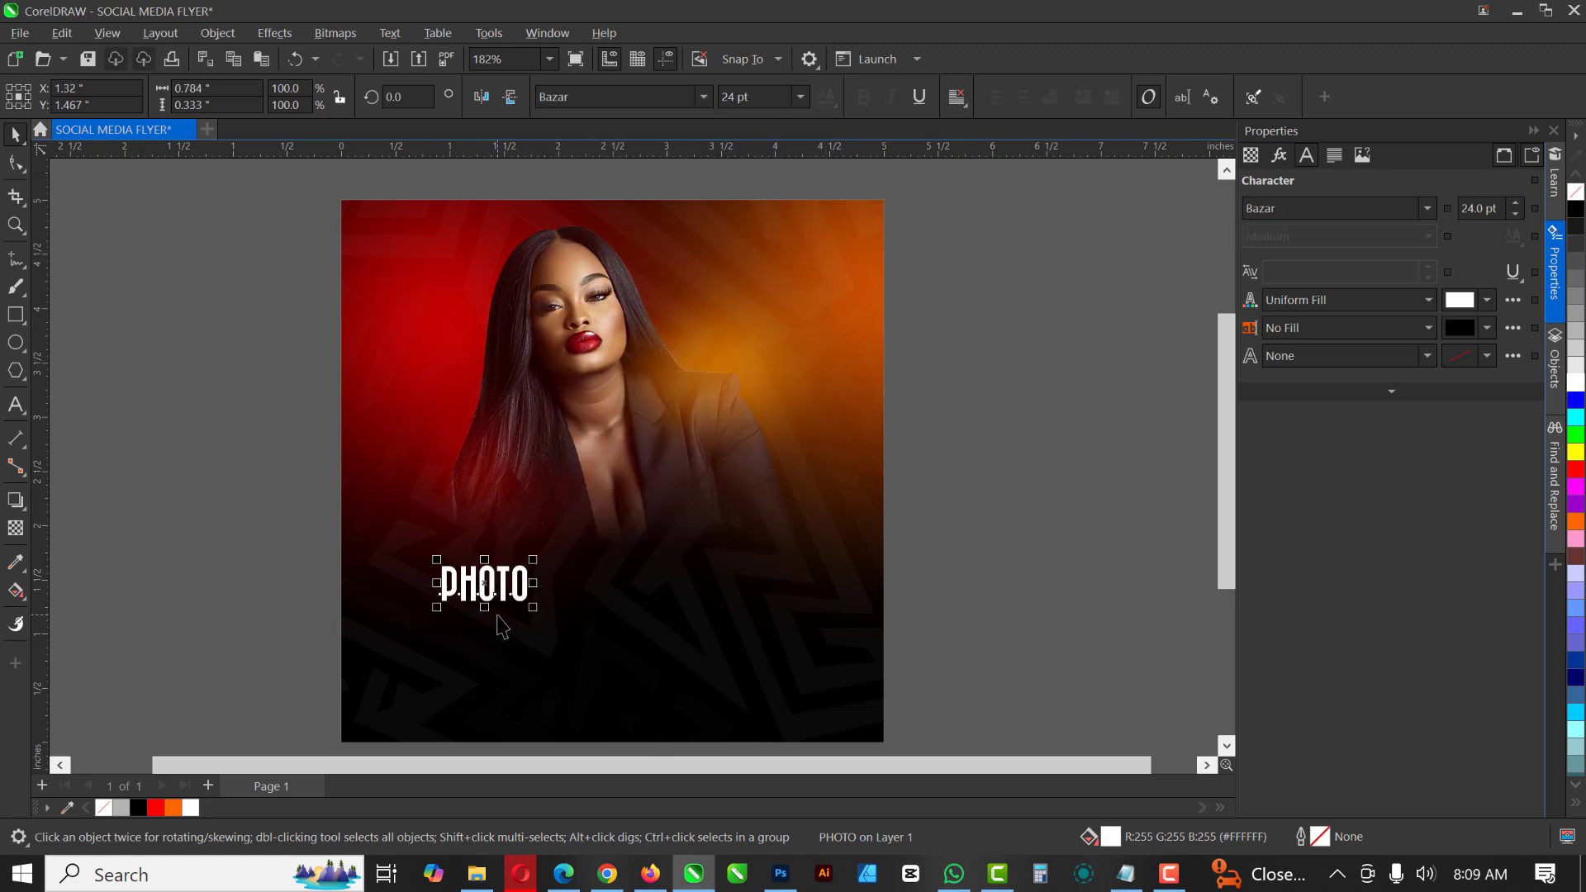
- Tighten the spacing between the letters of PHOTO with the Shape tool
scroll(498, 615, up, 1)
scroll(497, 616, up, 2)
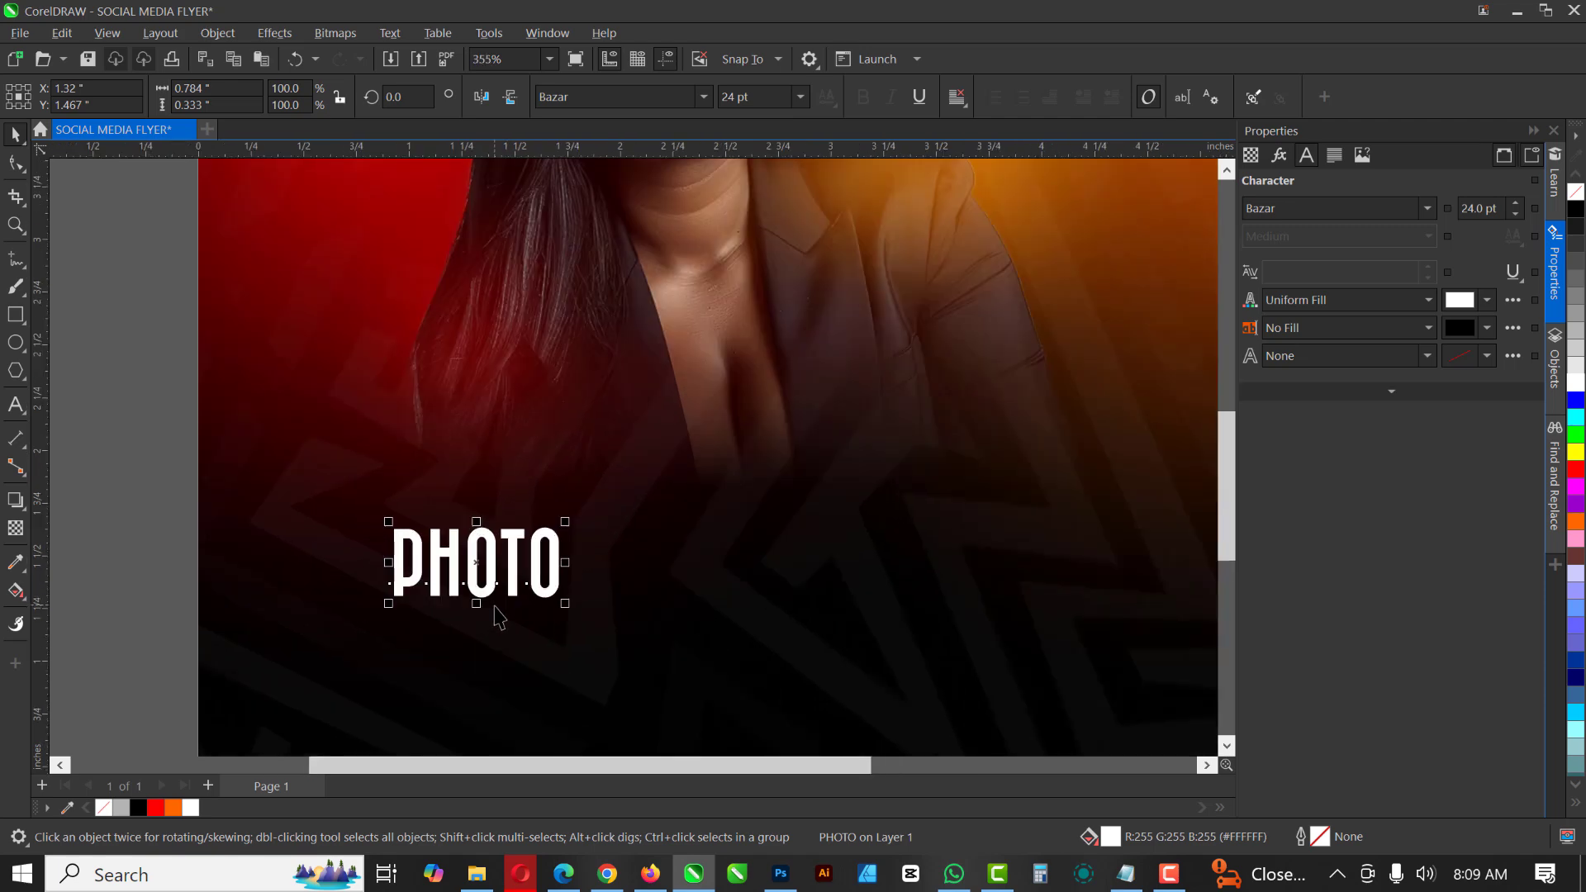
click(17, 165)
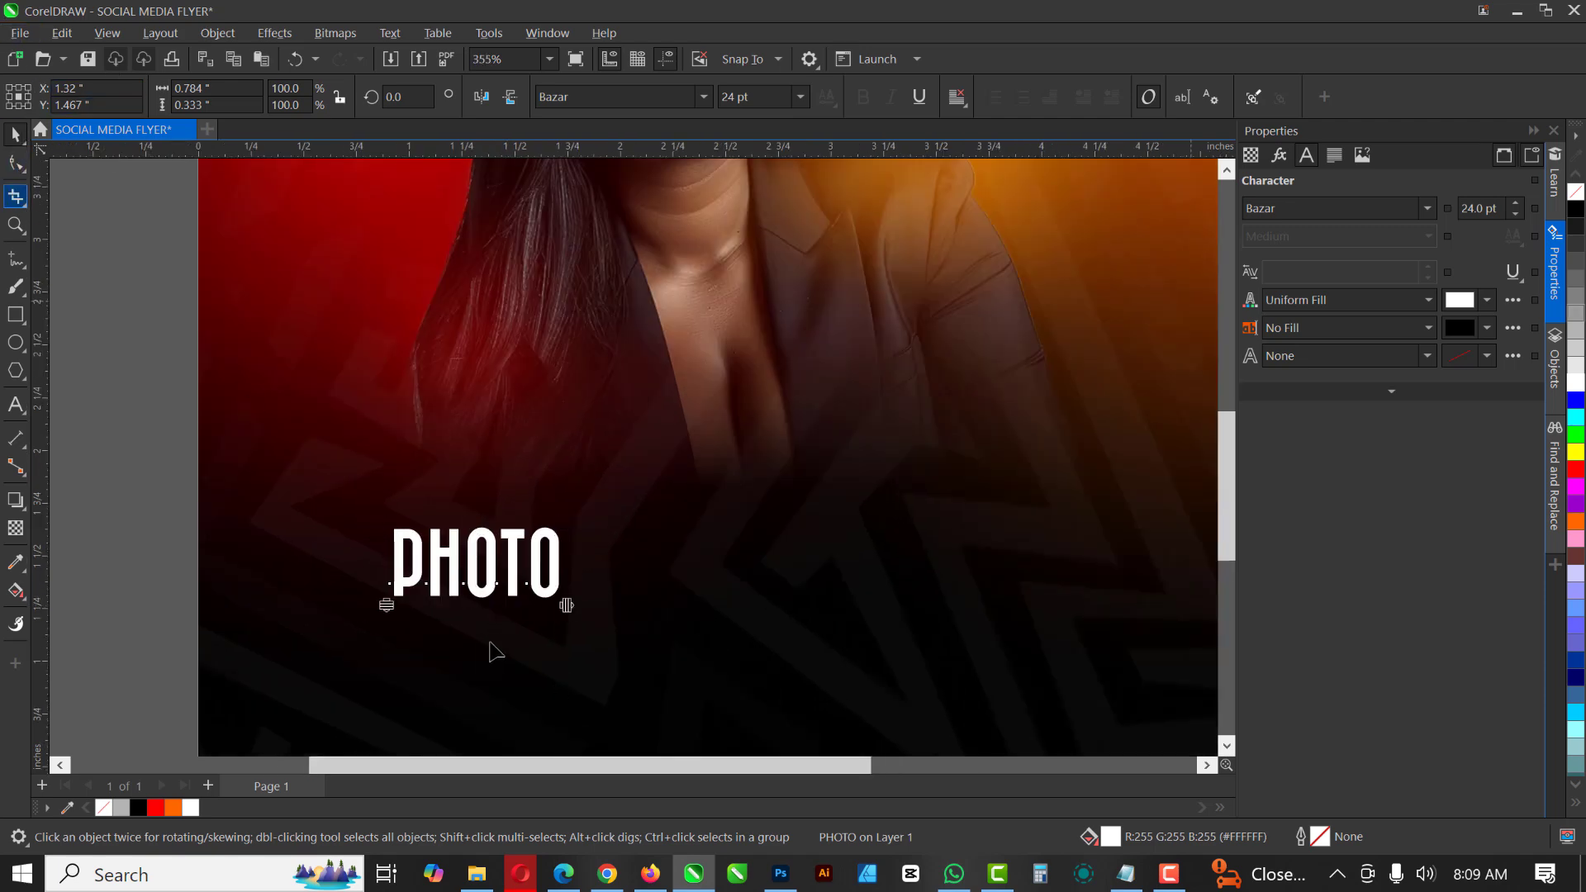
drag(547, 602, 537, 604)
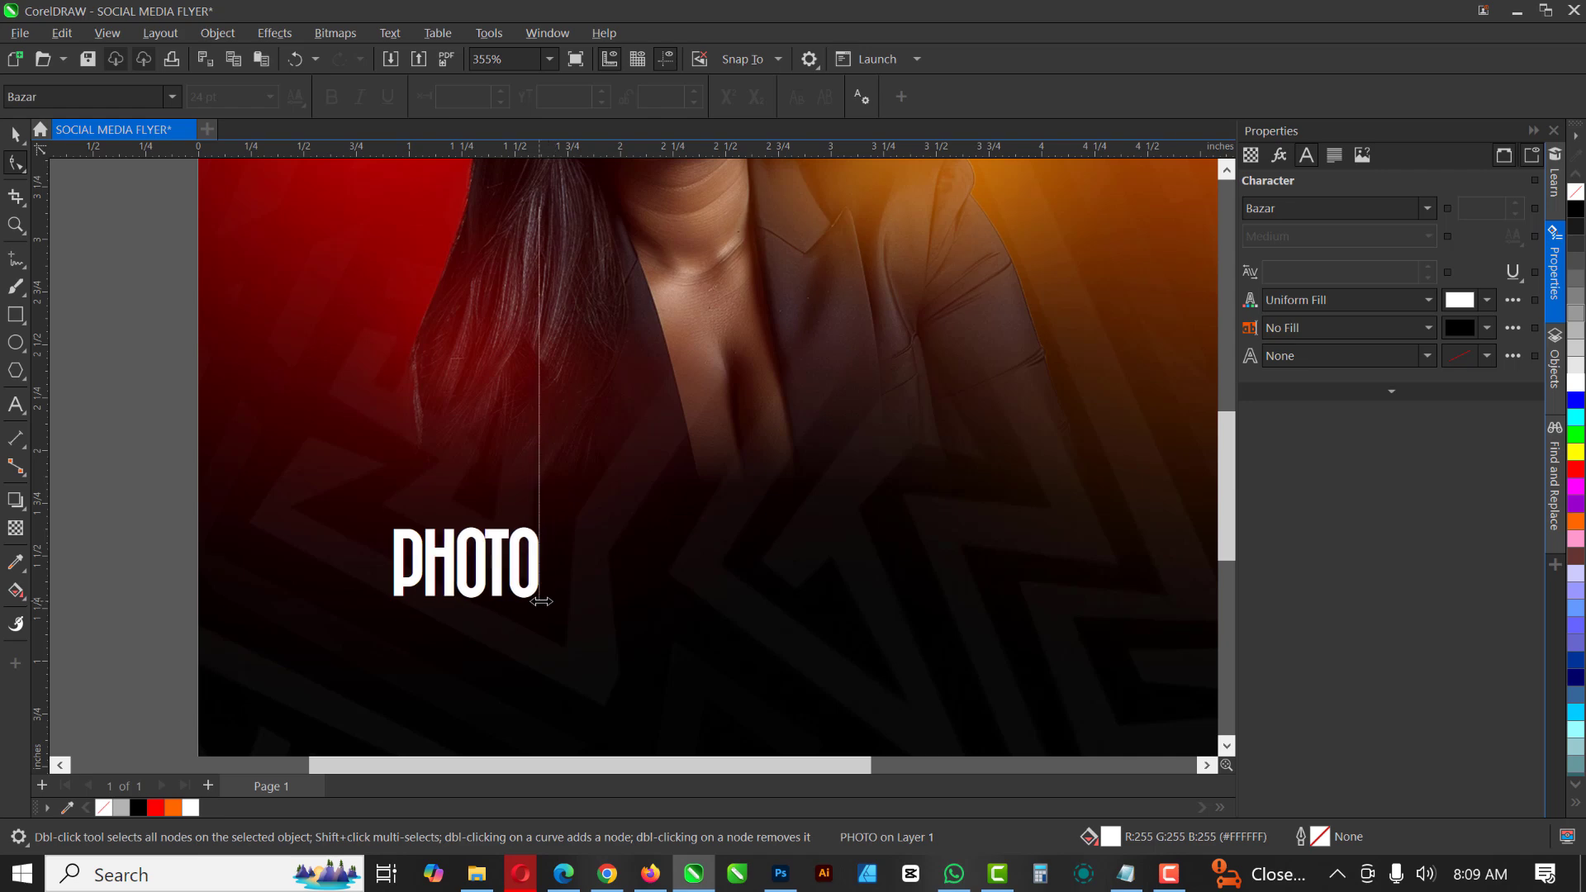
- Duplicate the PHOTO text directly below itself and replace the copy's wording with SESSIONS
key(space)
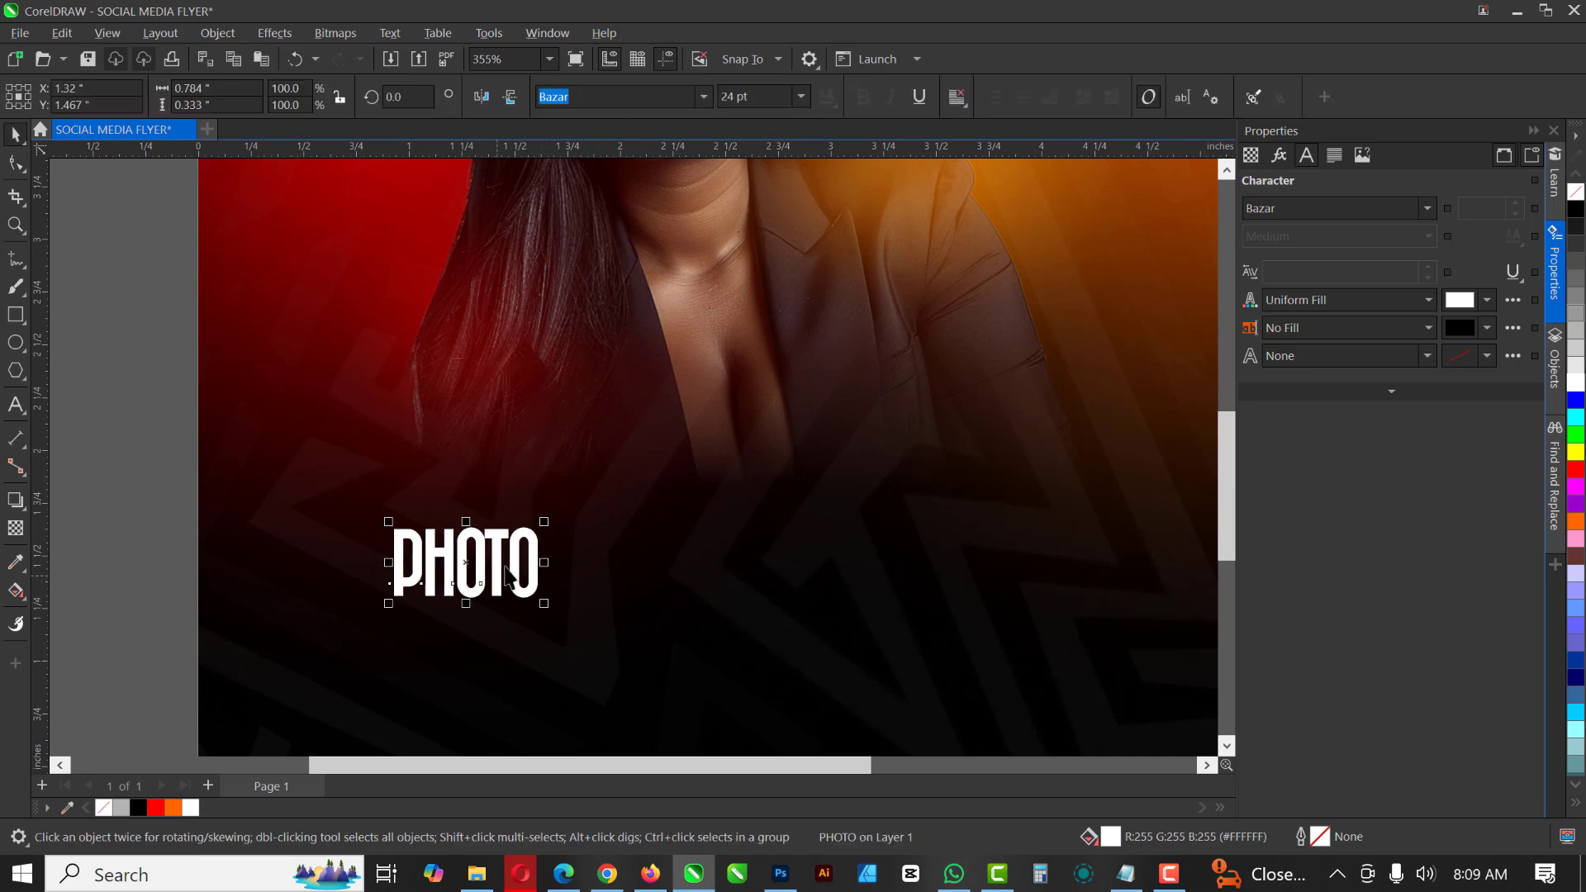
drag(495, 619, 498, 636)
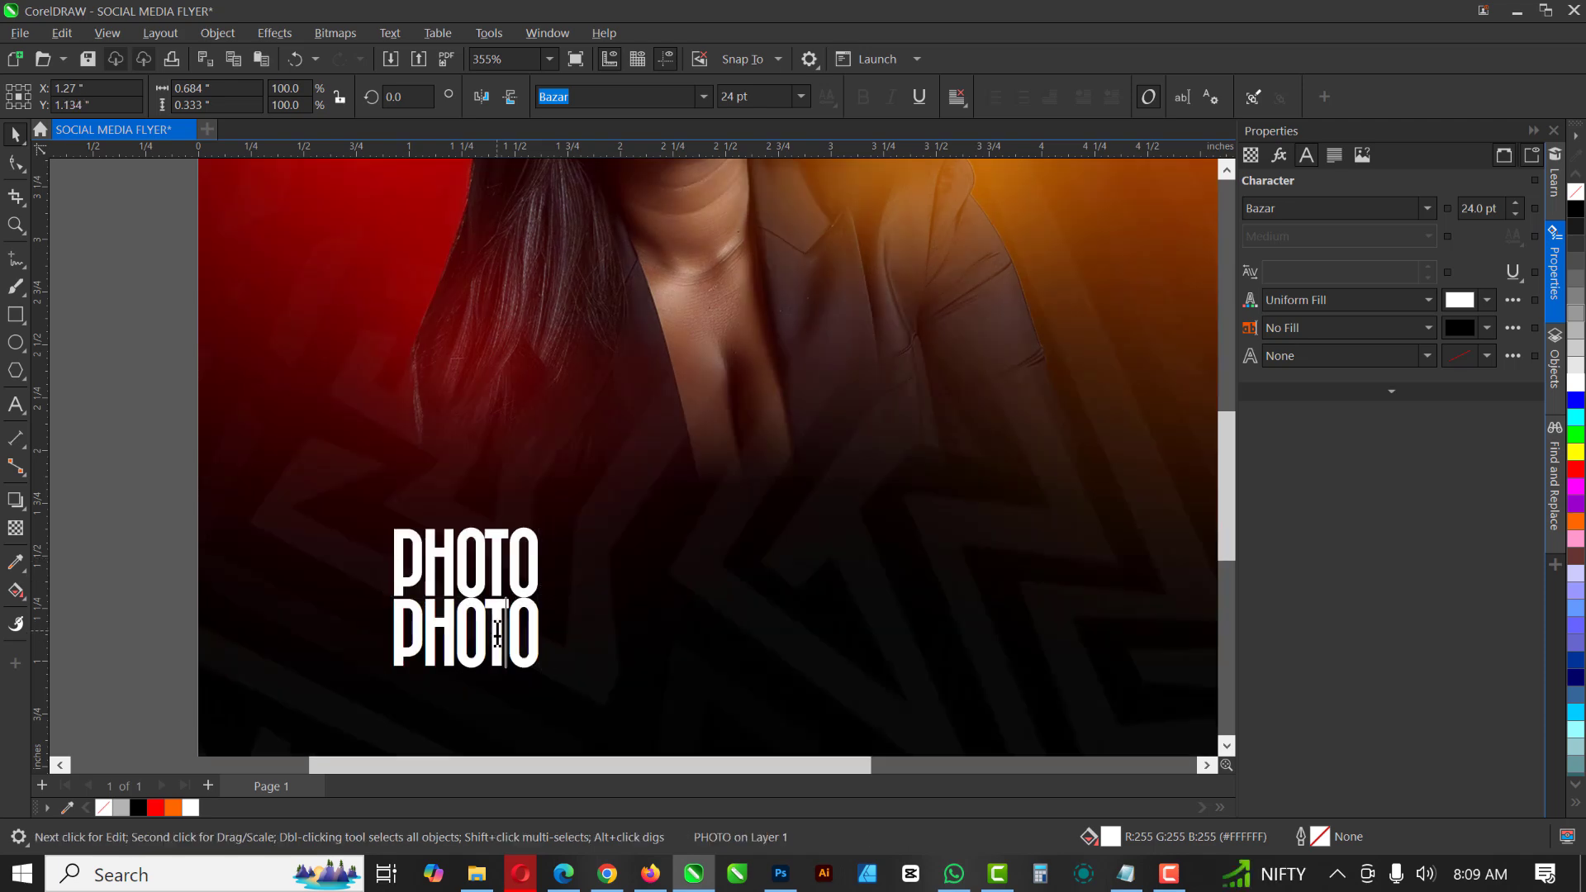
double_click(497, 635)
double_click(497, 635)
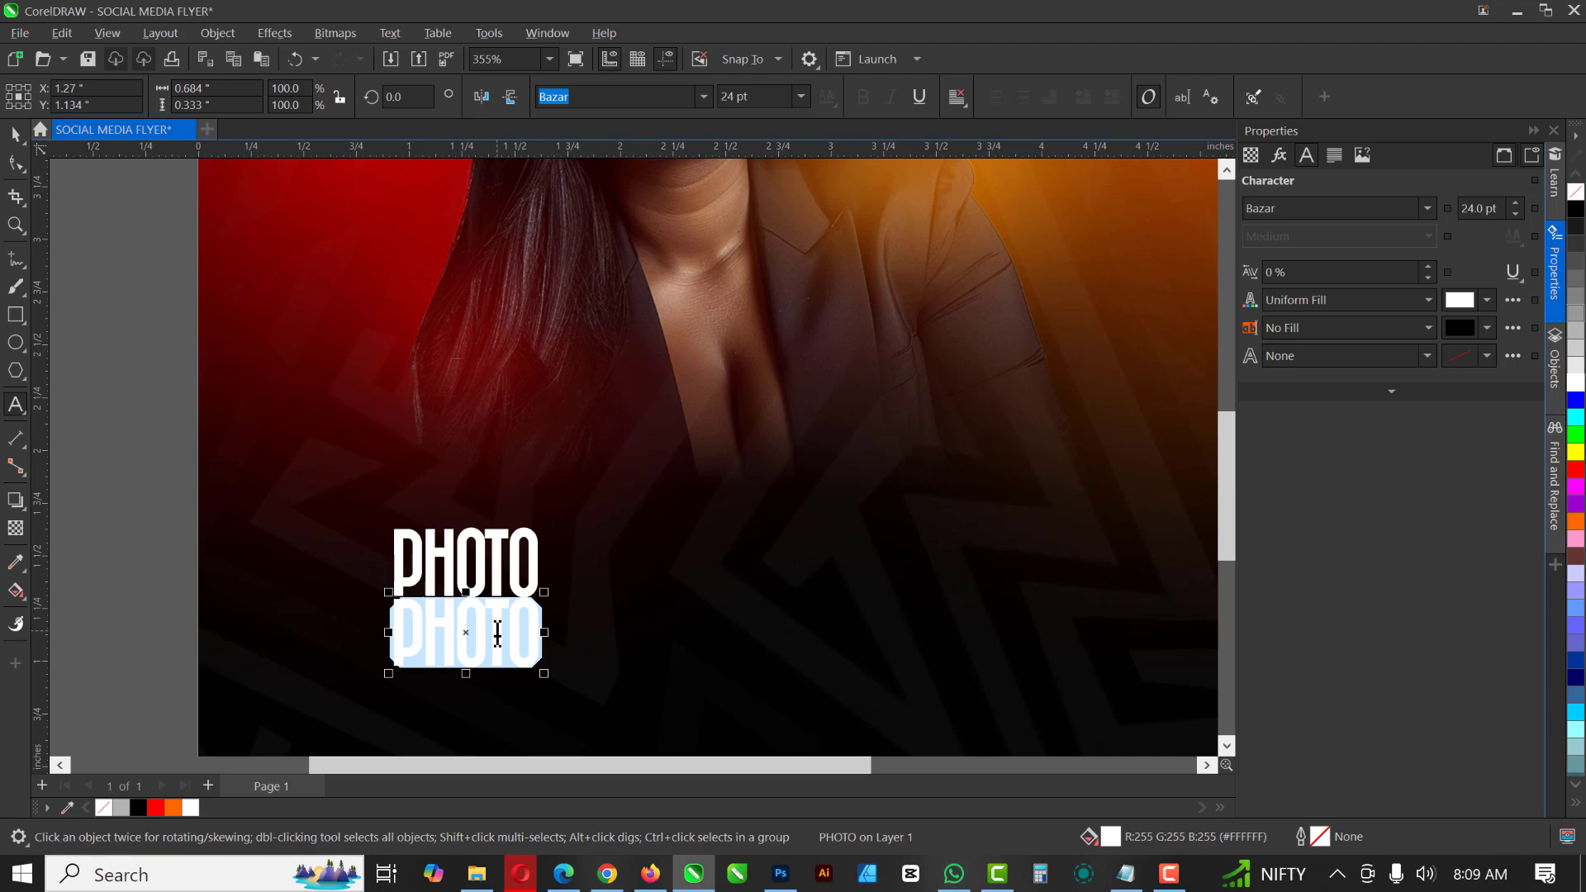
text(SE)
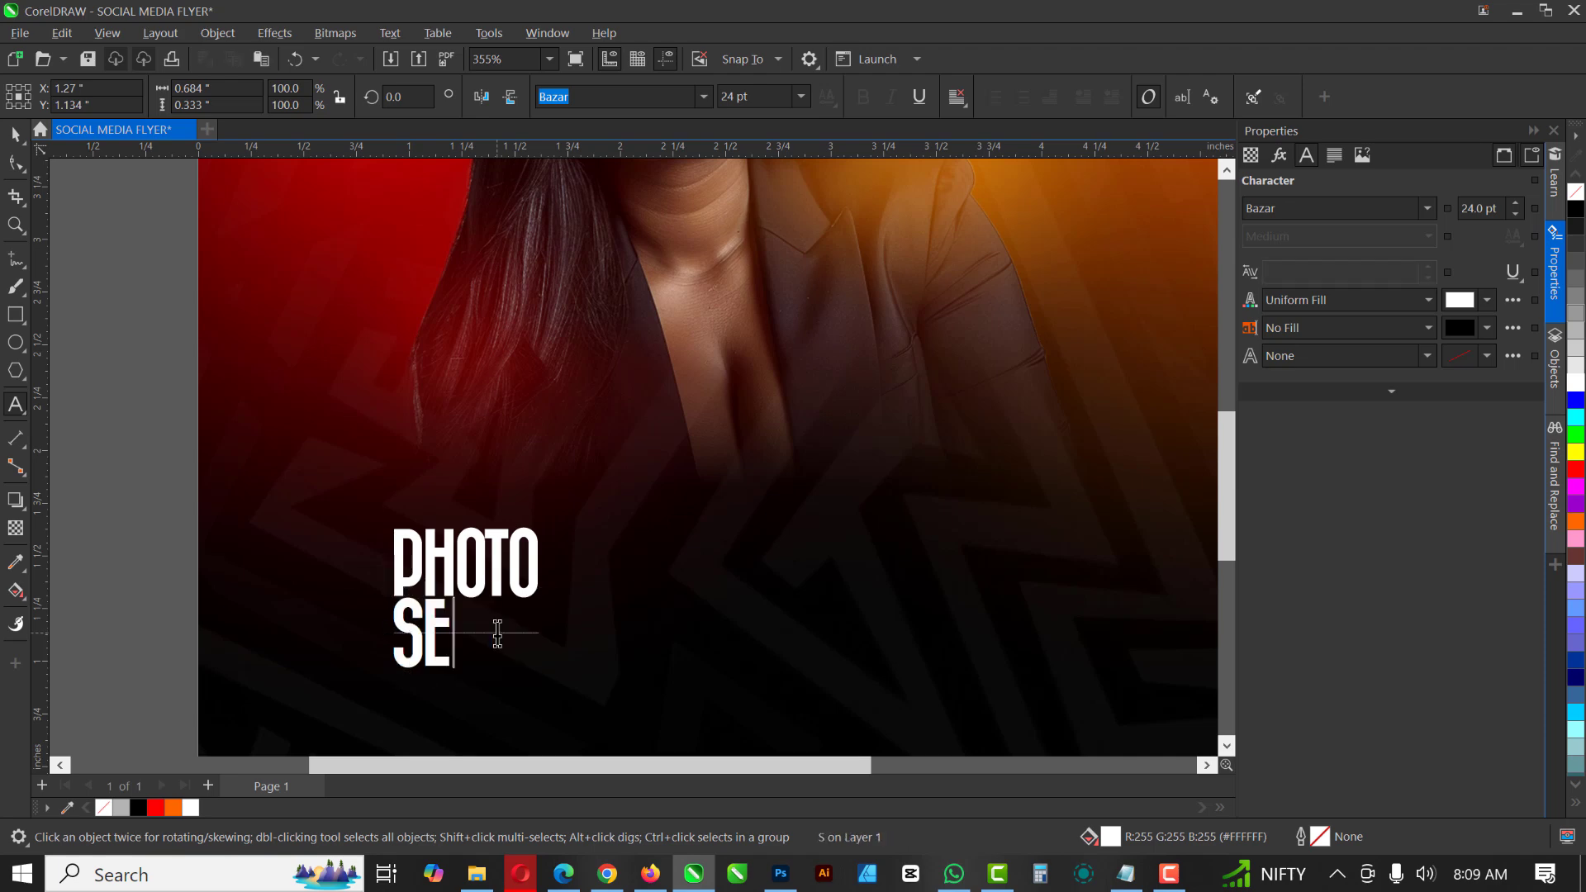
text(SSIONS)
key(Escape)
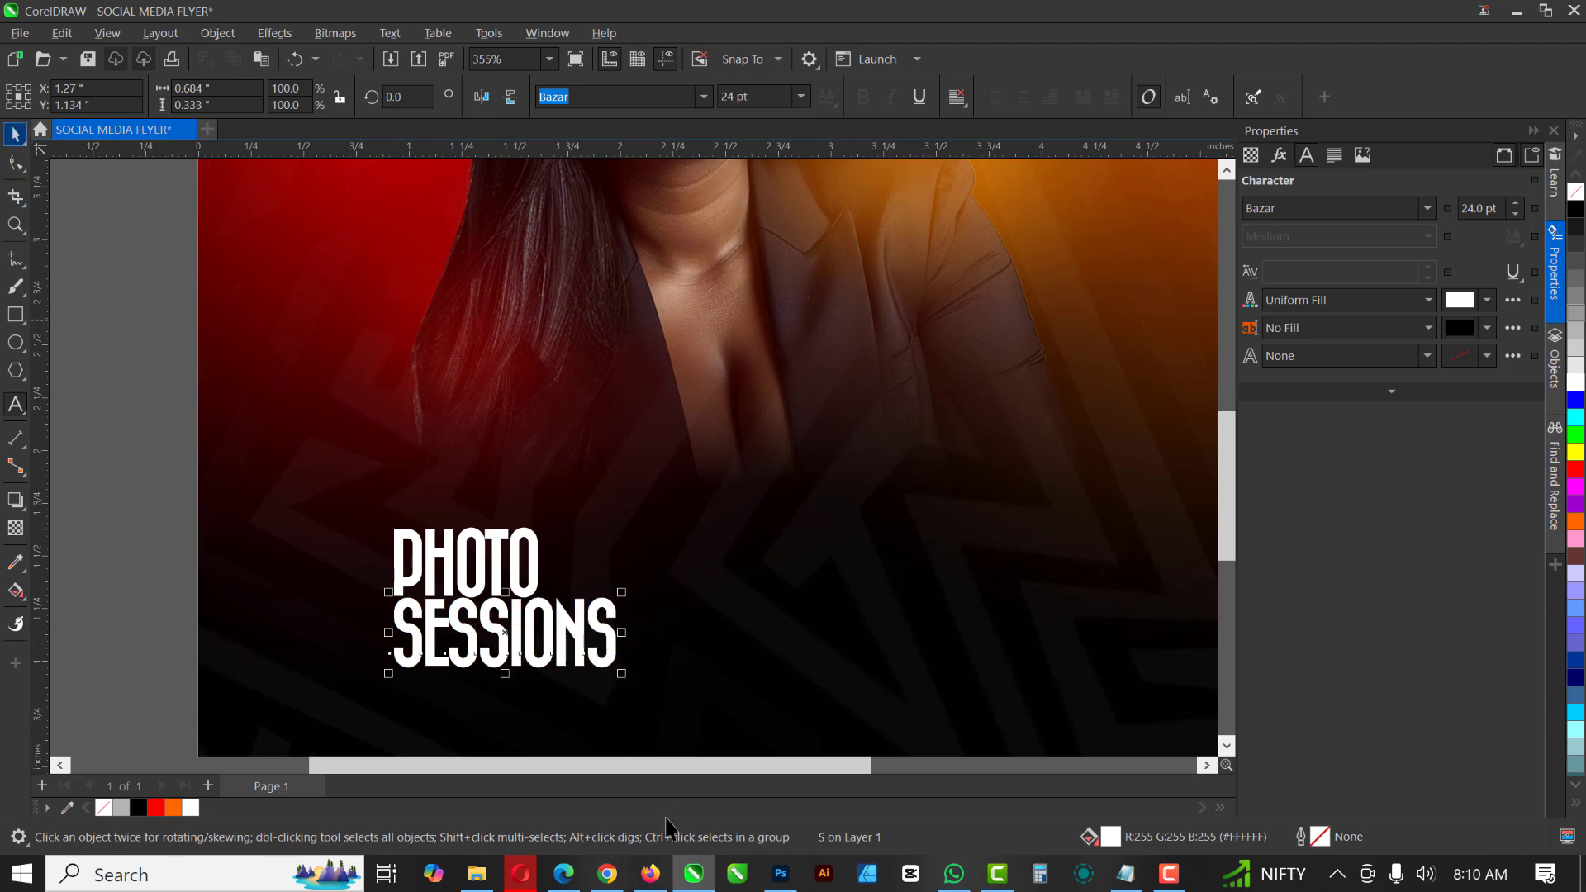
- Scale SESSIONS down to PHOTO's width, about 0.68 inches, and move it up close beneath PHOTO
drag(625, 677, 499, 617)
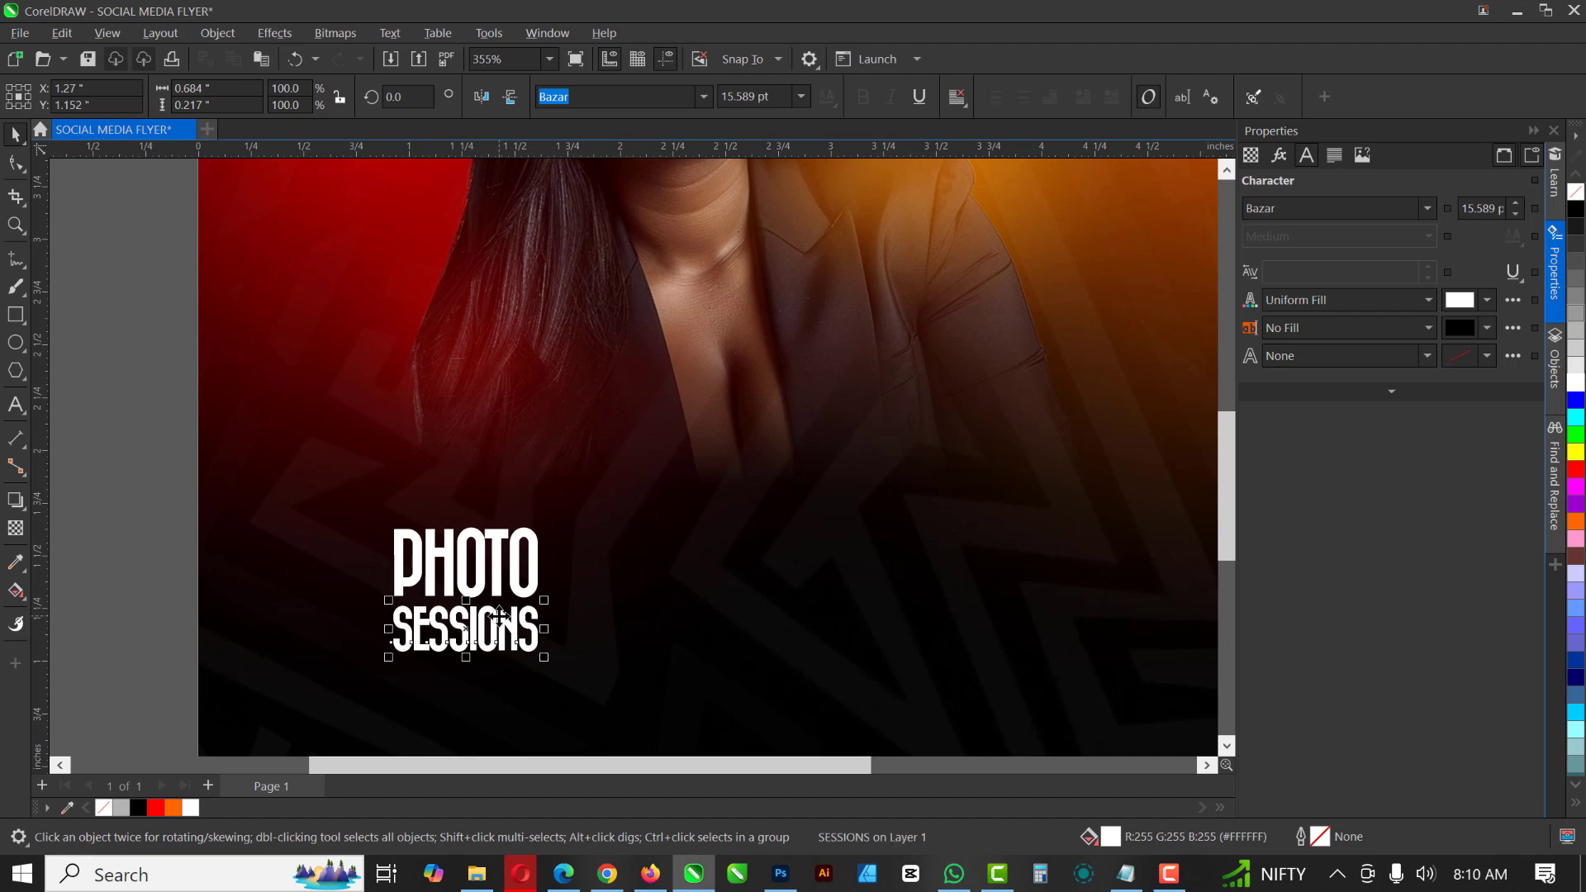
drag(499, 615, 499, 612)
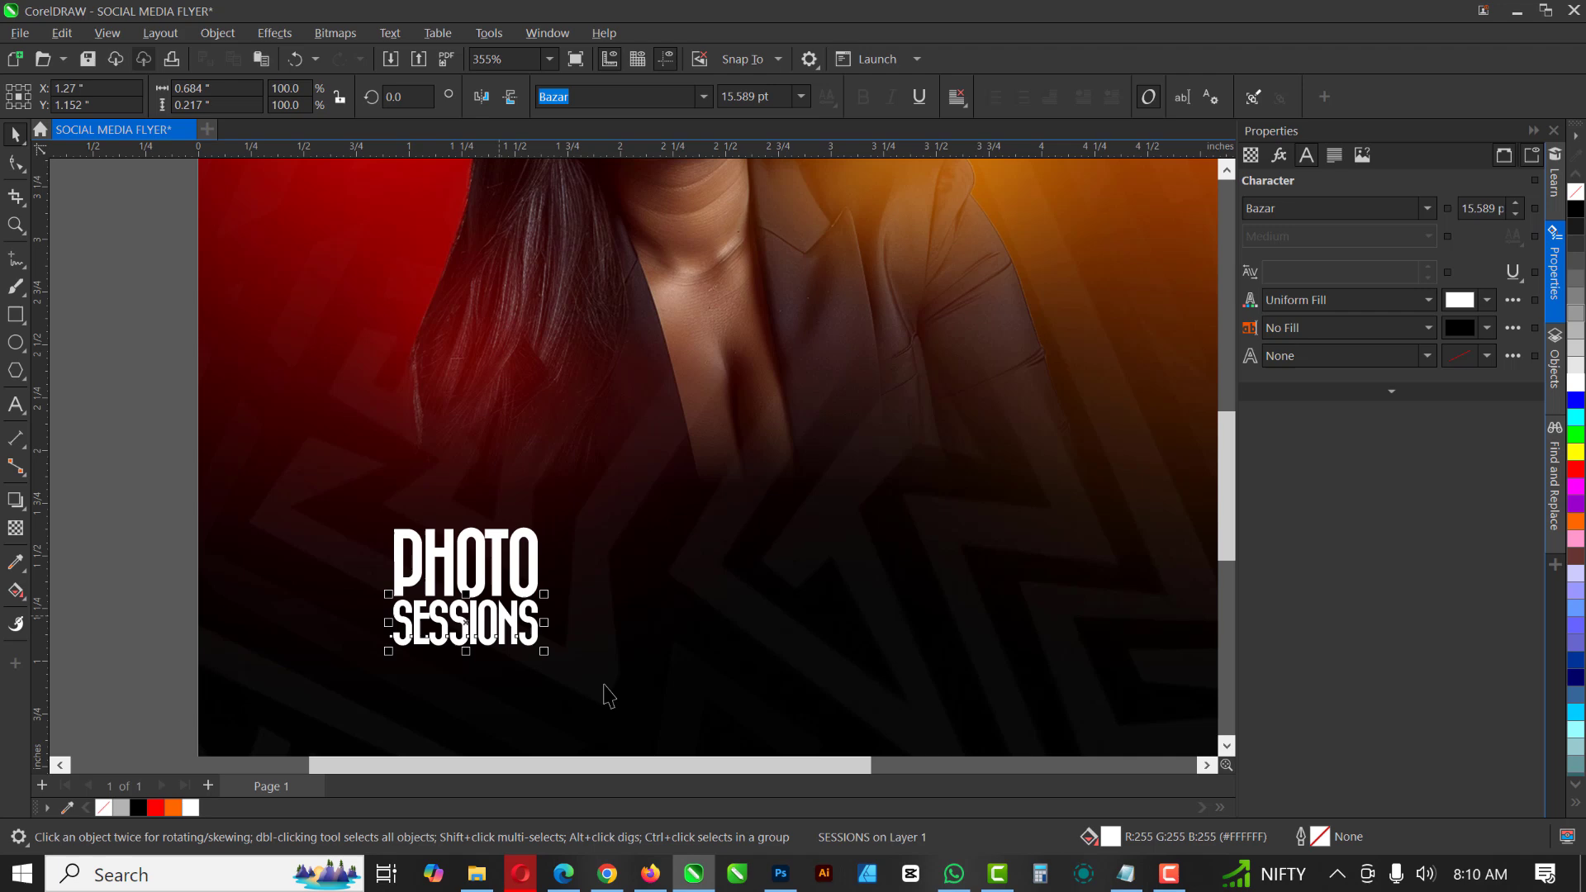
click(161, 522)
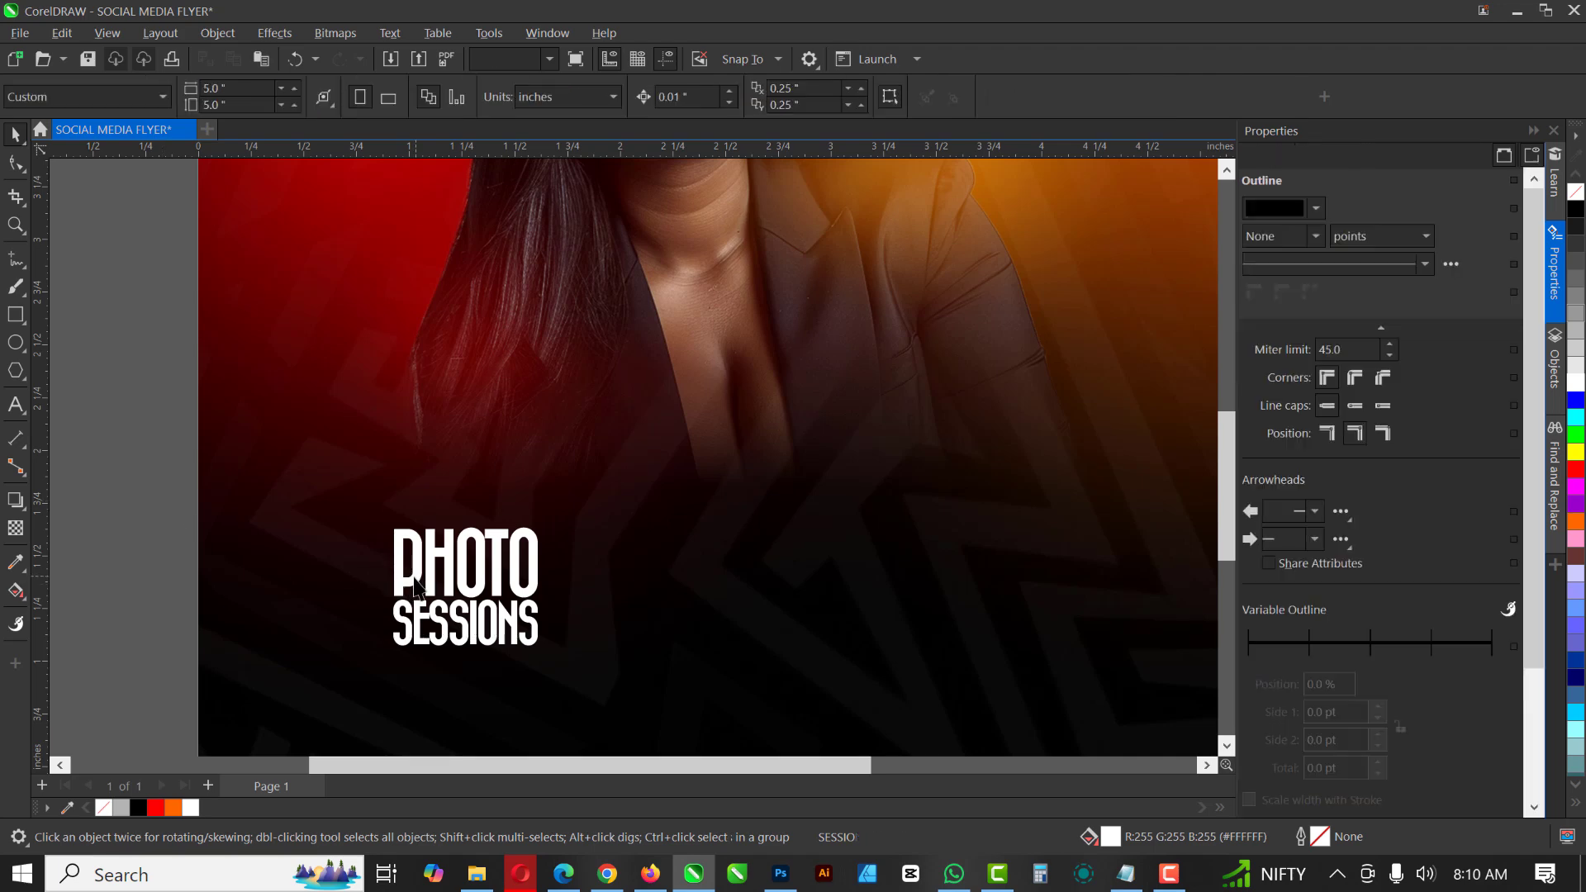
- Enlarge PHOTO and SESSIONS together to about 1.85 inches wide and position them over the woman's lower edge near X 1.76, Y 1.33 inches
click(415, 586)
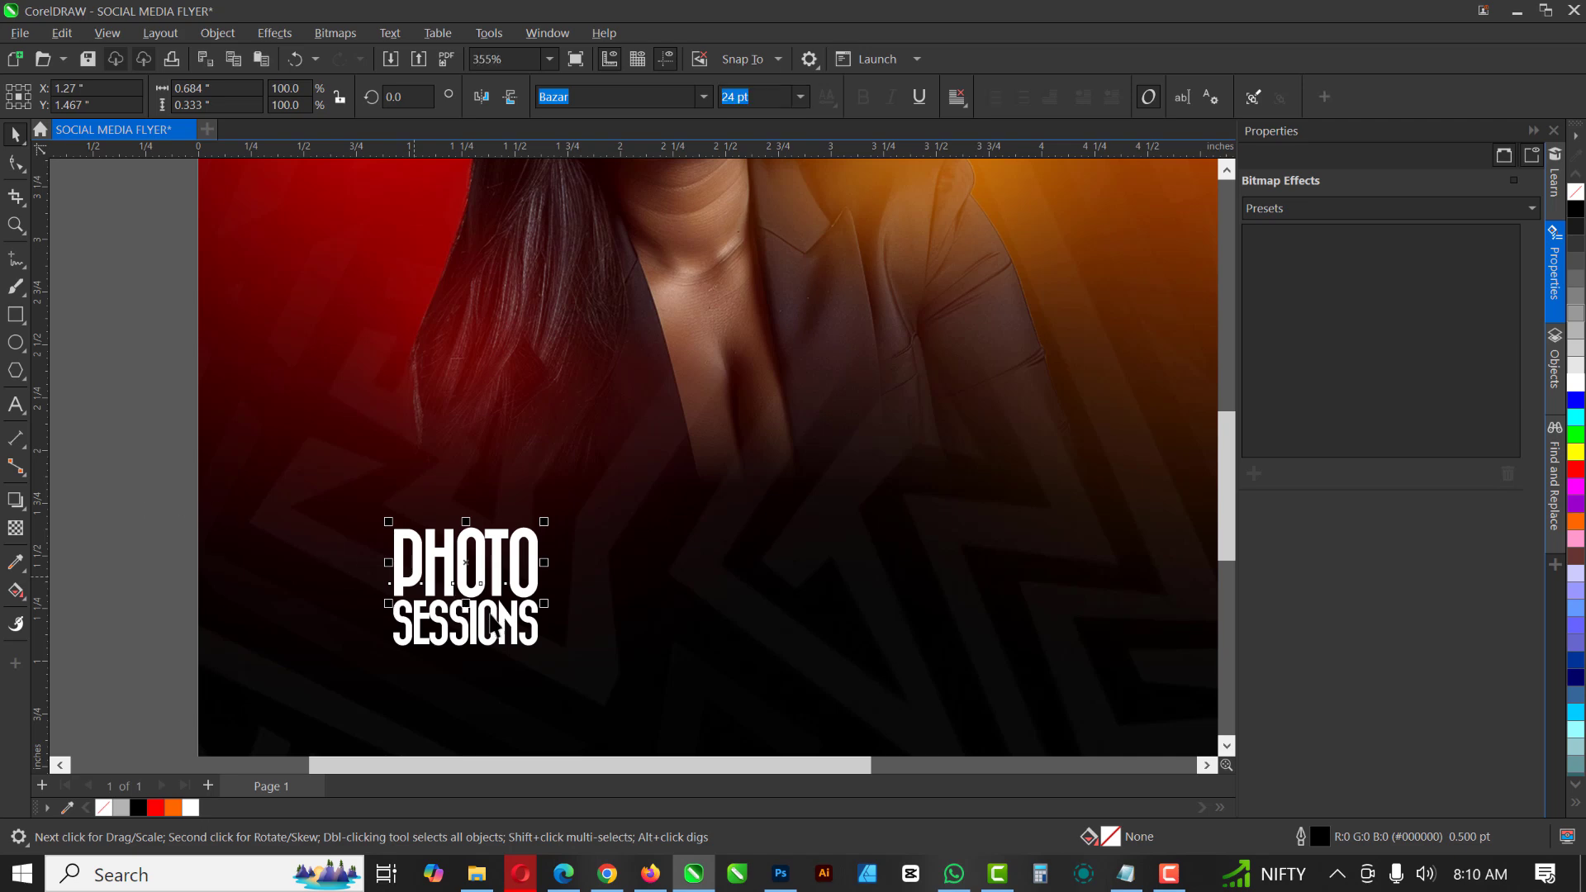
drag(136, 478, 553, 739)
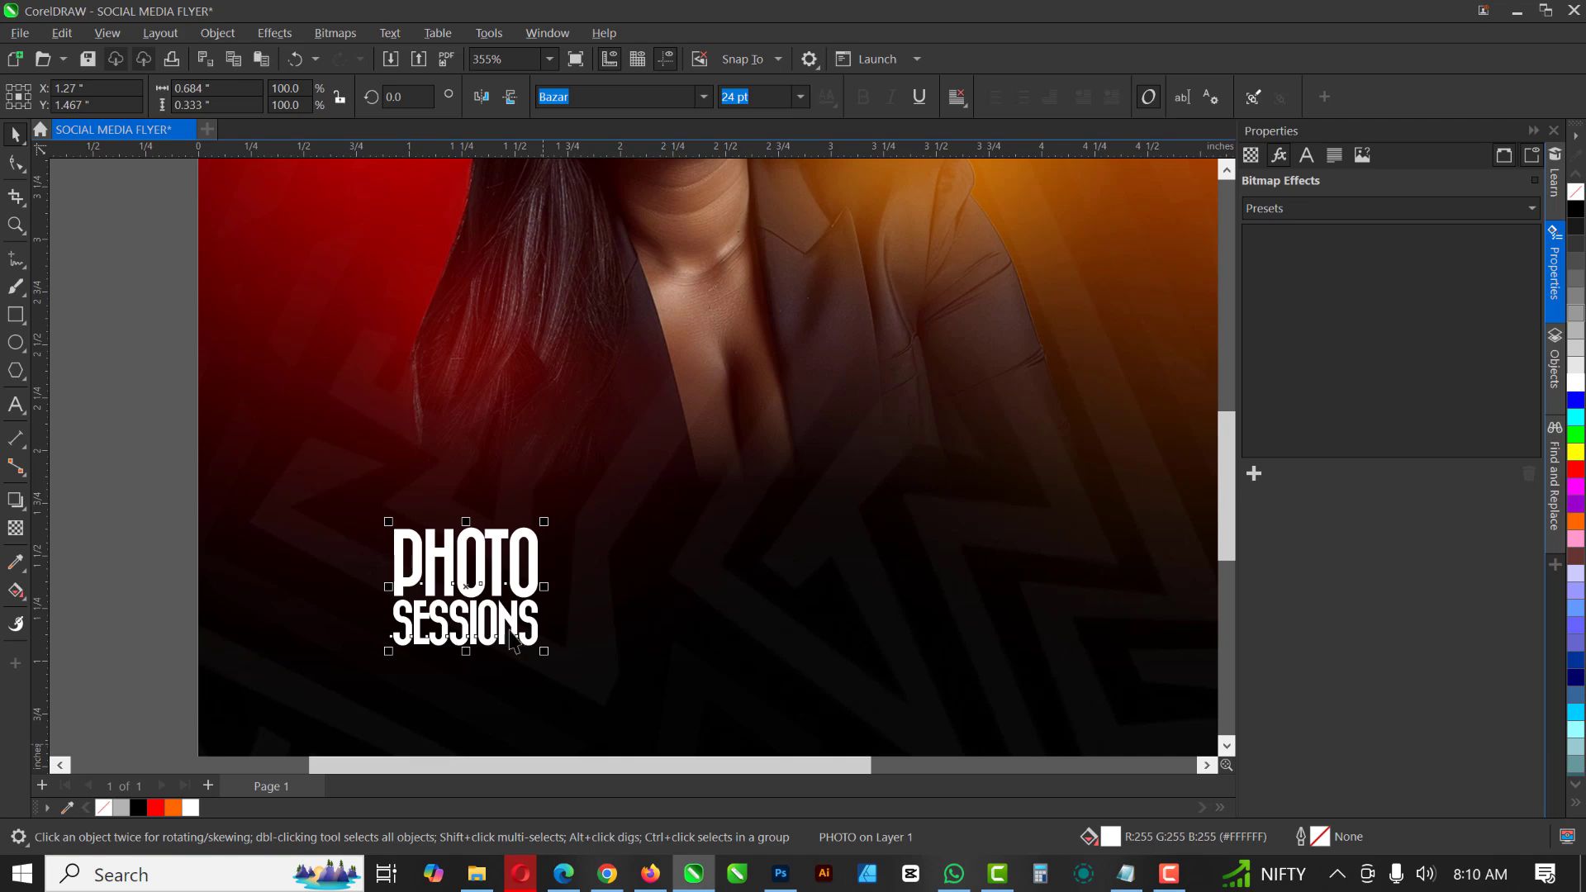
drag(544, 521, 670, 419)
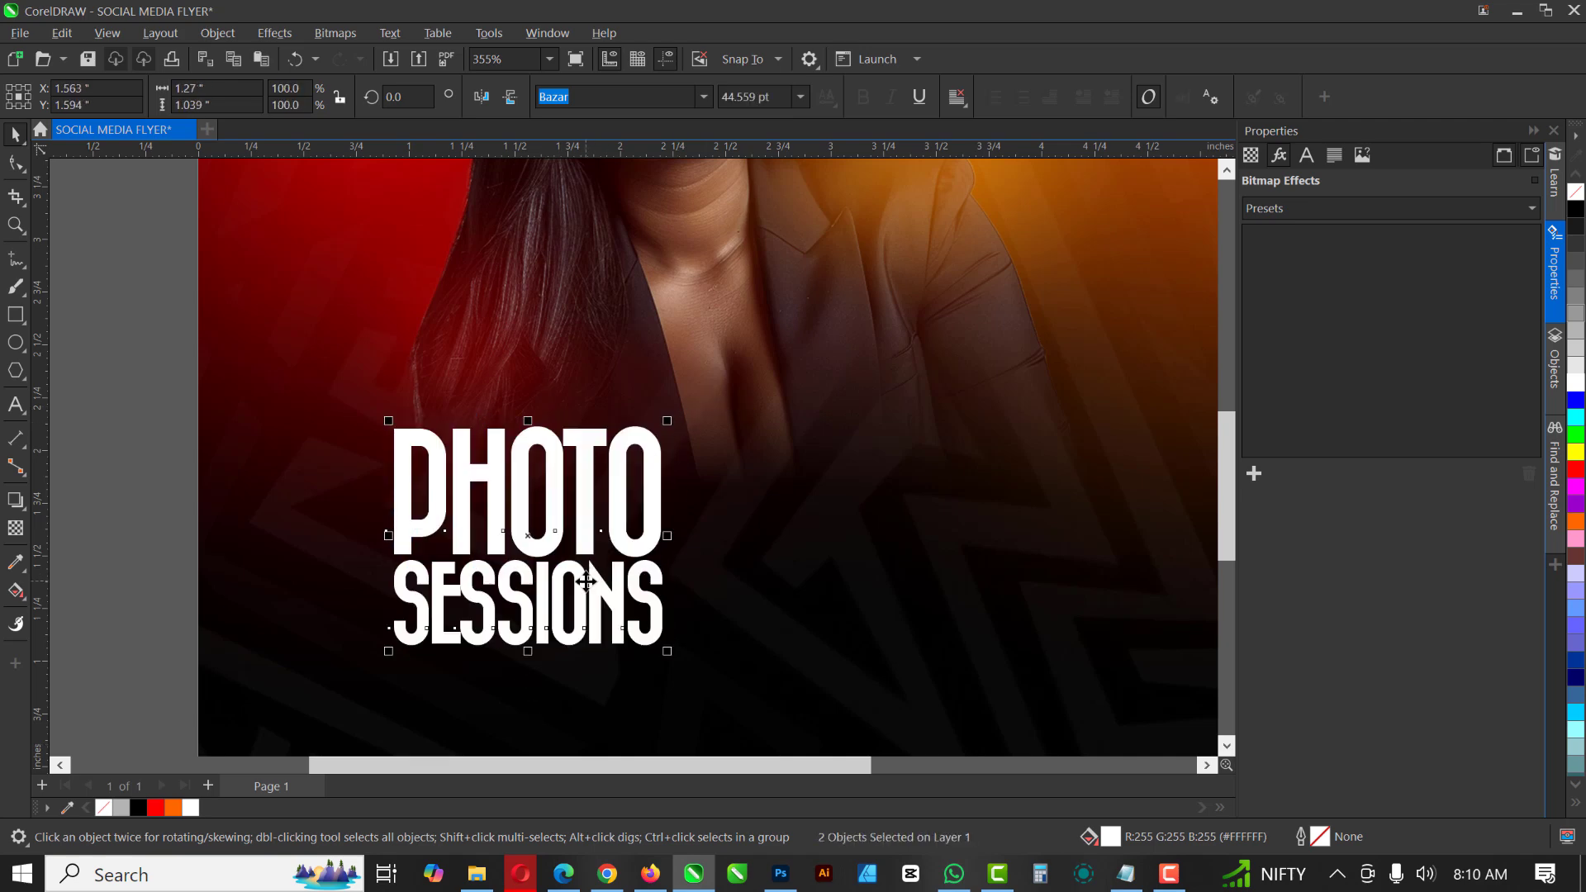
scroll(588, 582, down, 4)
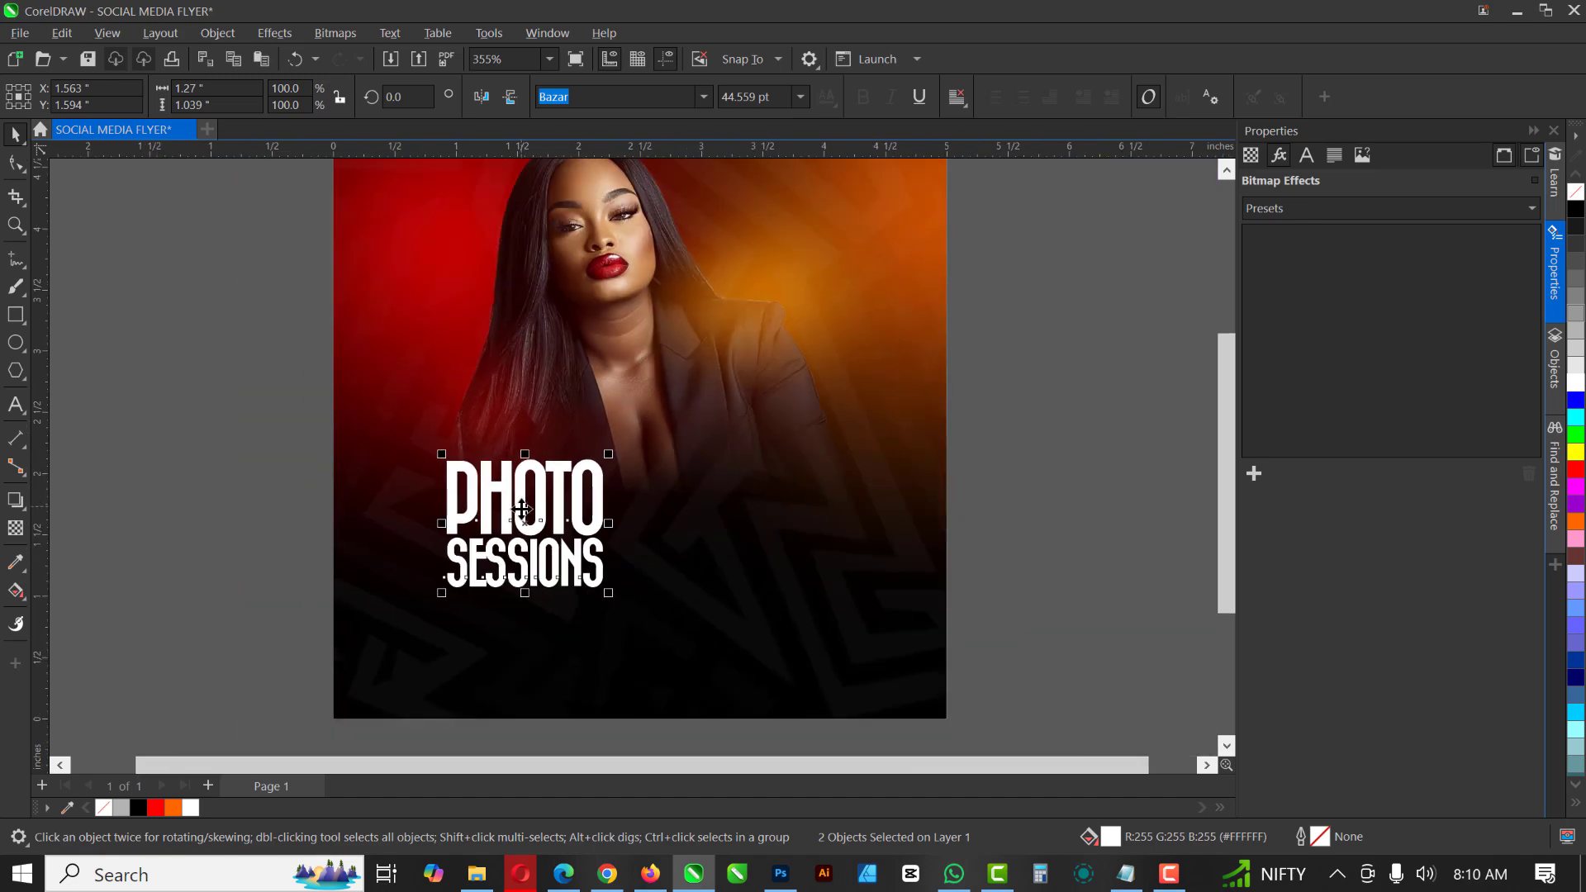
drag(598, 582, 641, 634)
drag(595, 636, 593, 632)
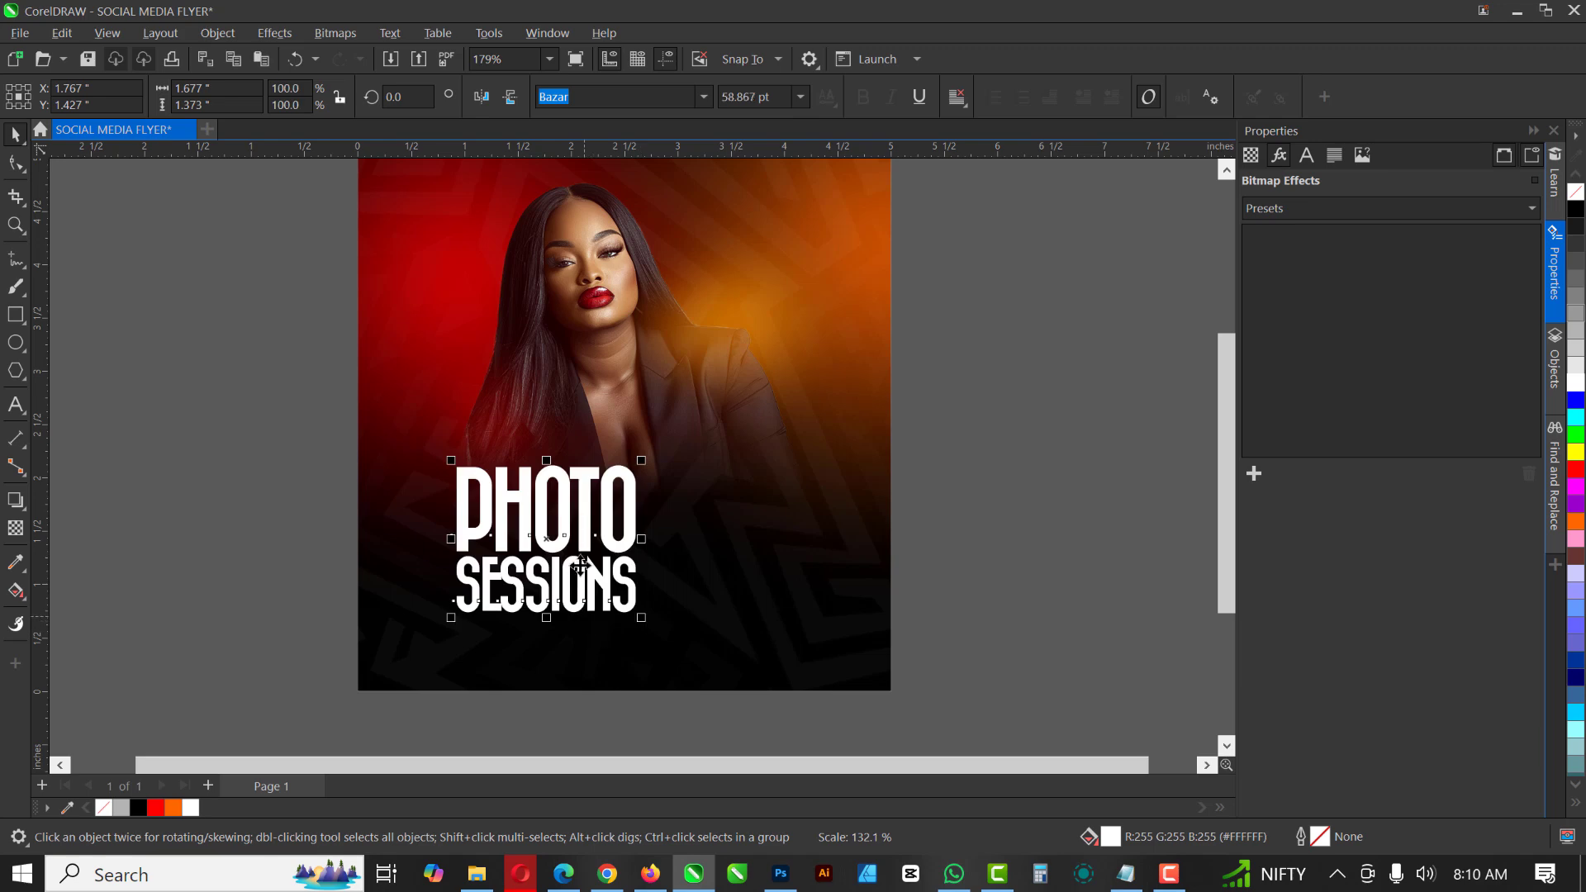
drag(562, 542, 563, 568)
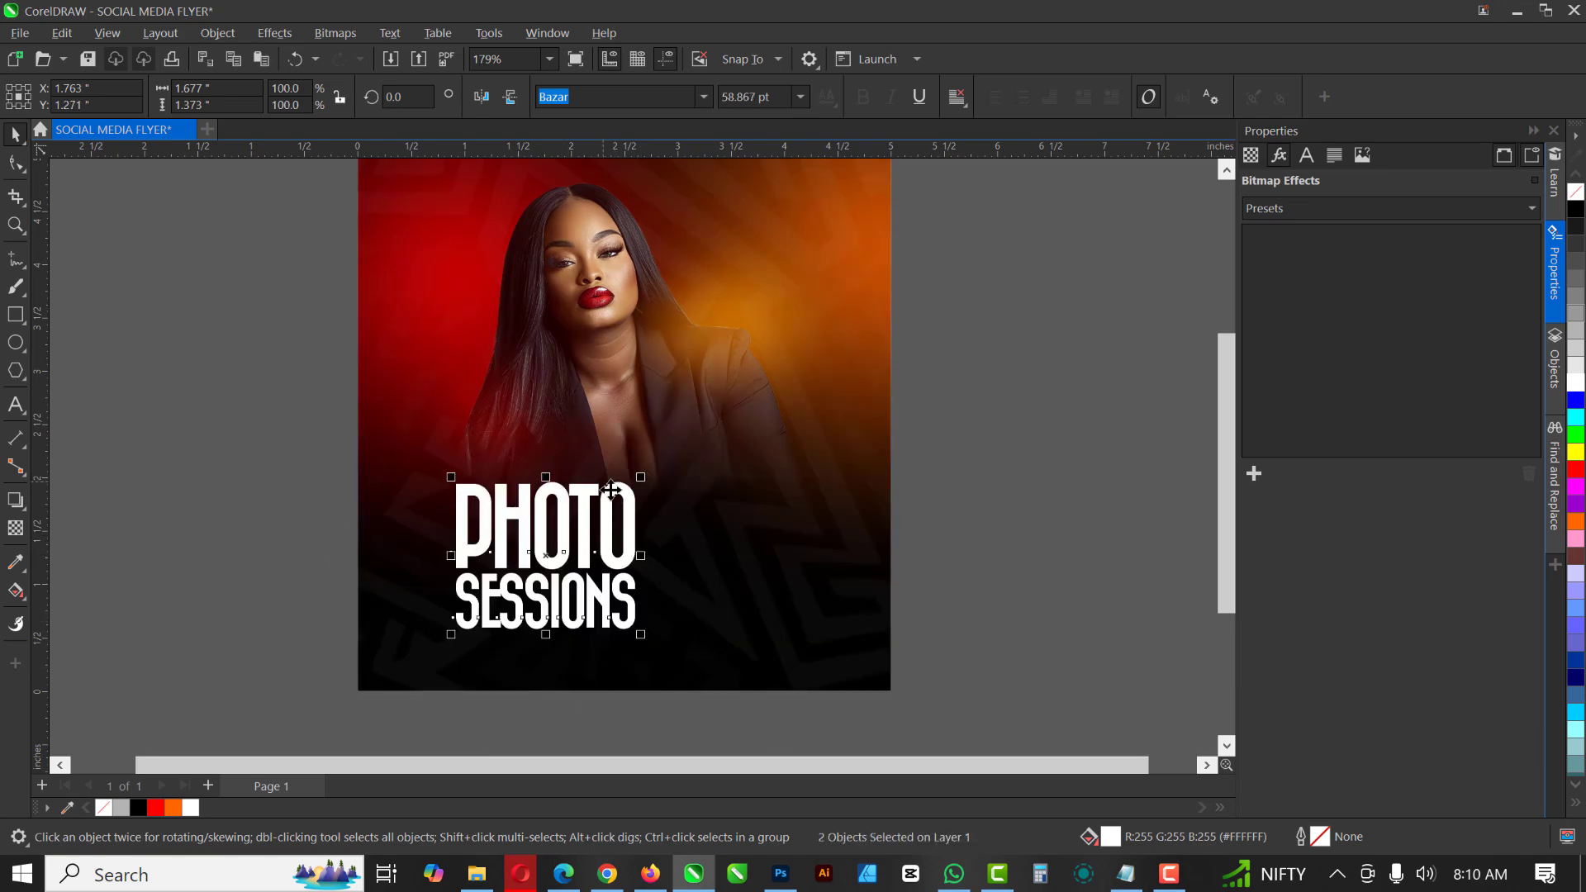
mouse_move(641, 478)
mouse_down()
mouse_move(667, 448)
mouse_move(655, 460)
mouse_up()
drag(621, 513, 605, 525)
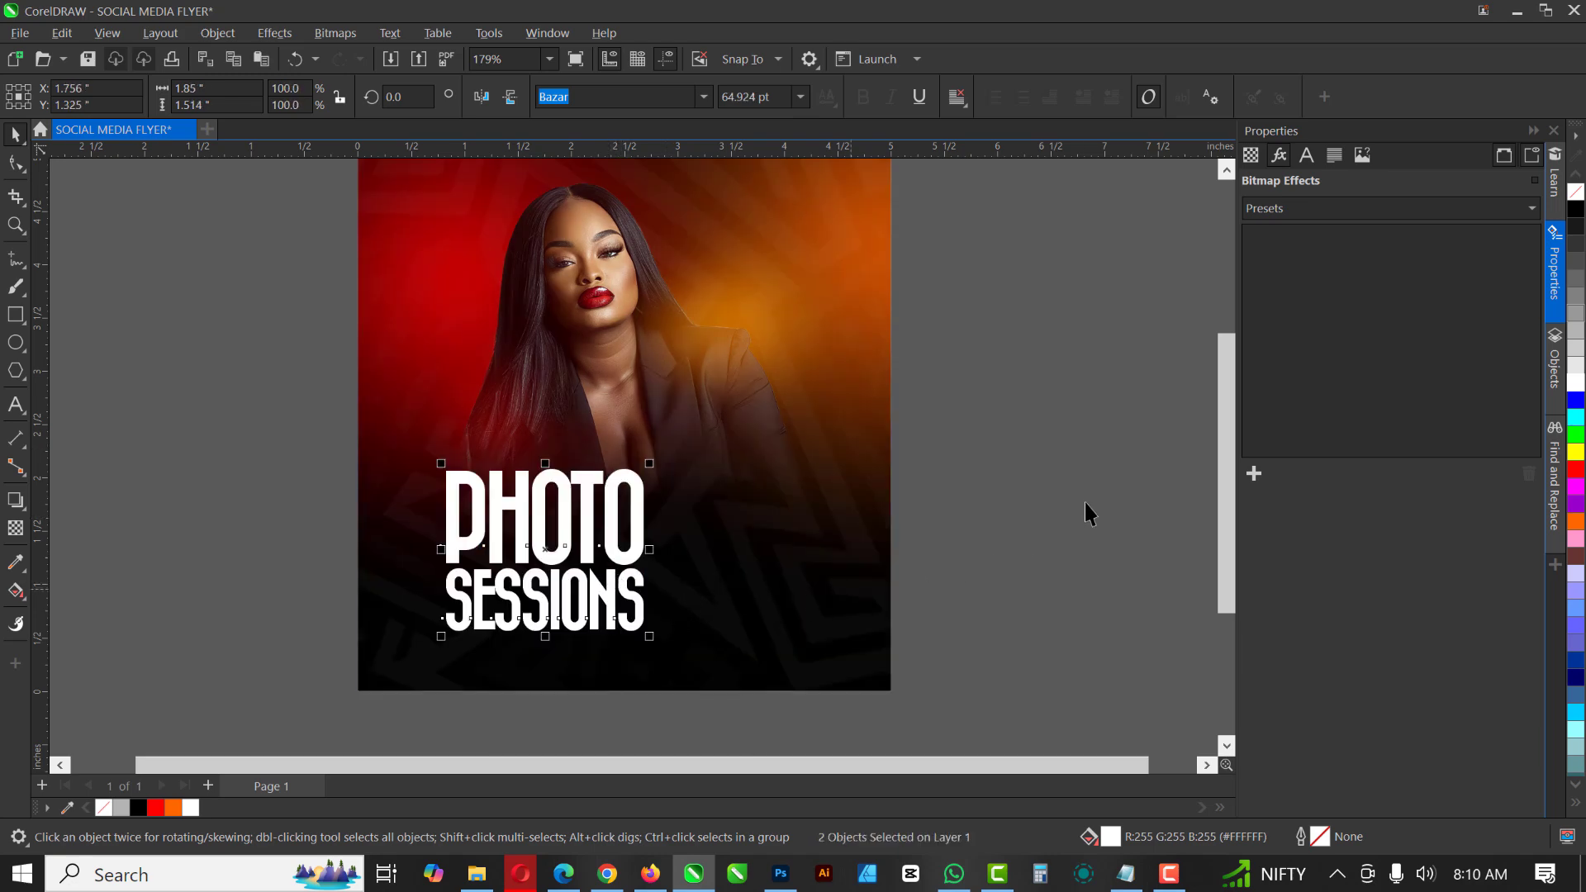
click(1033, 511)
- Add the artistic text free! on the empty area beside the page
click(15, 404)
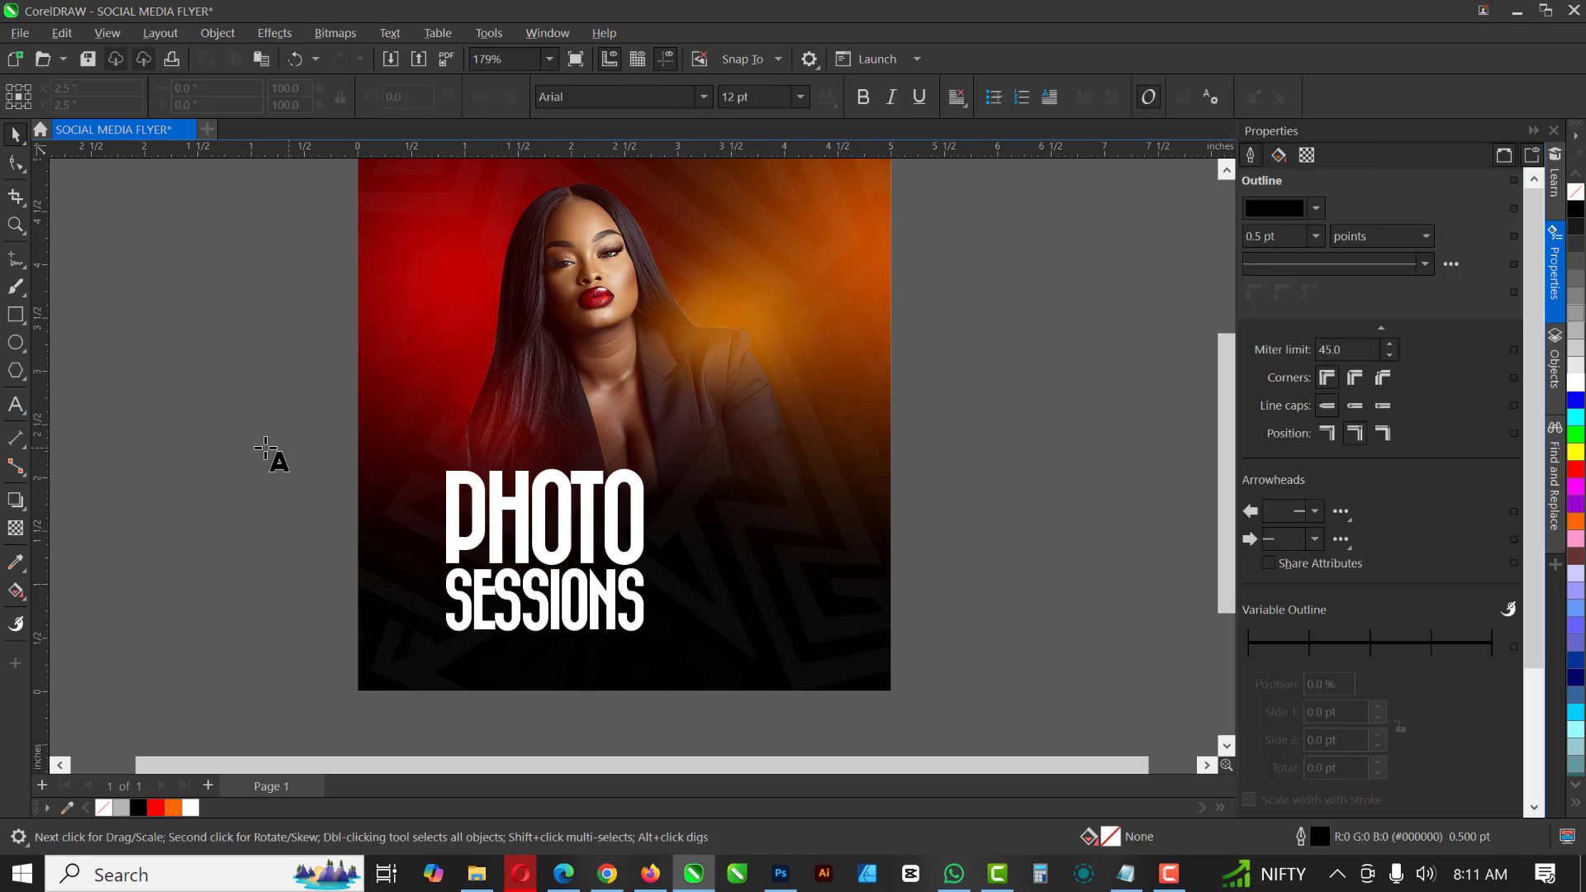
click(265, 449)
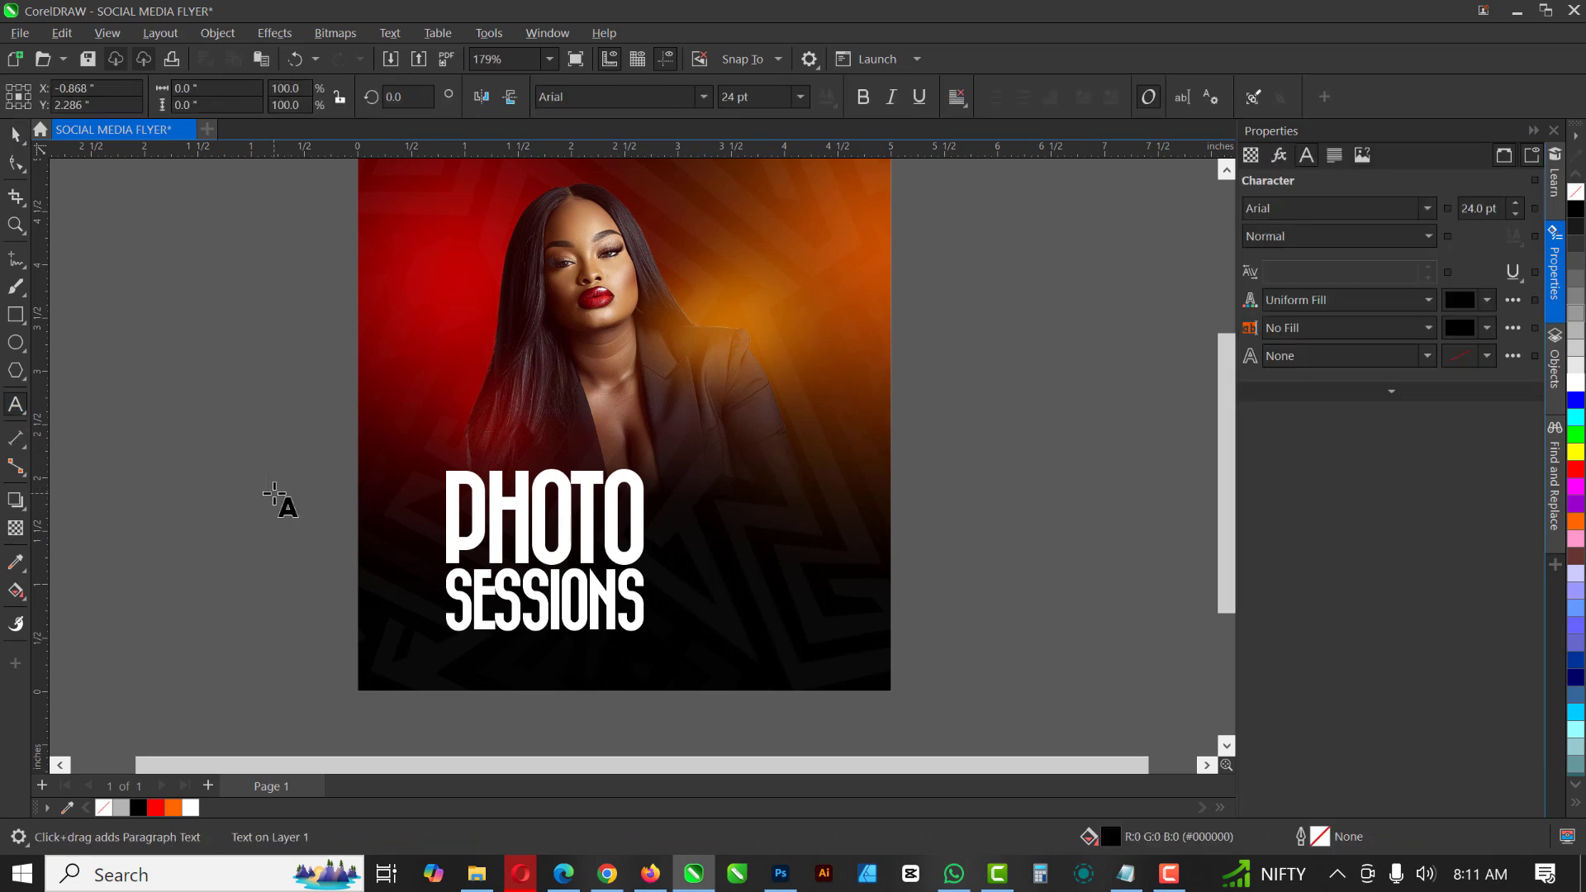
text(free!)
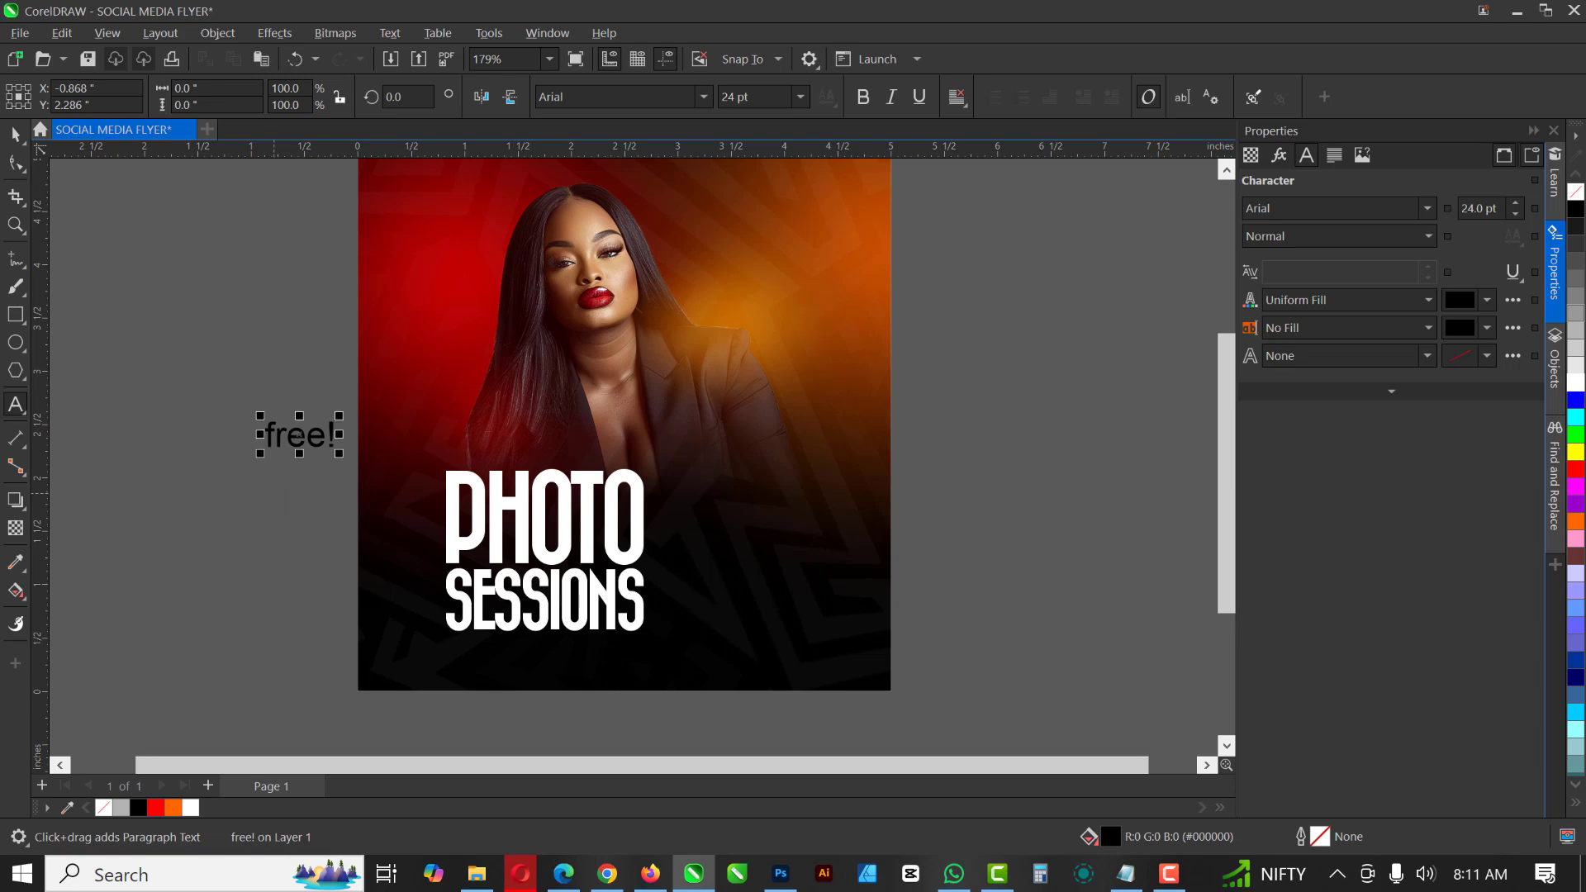
click(15, 135)
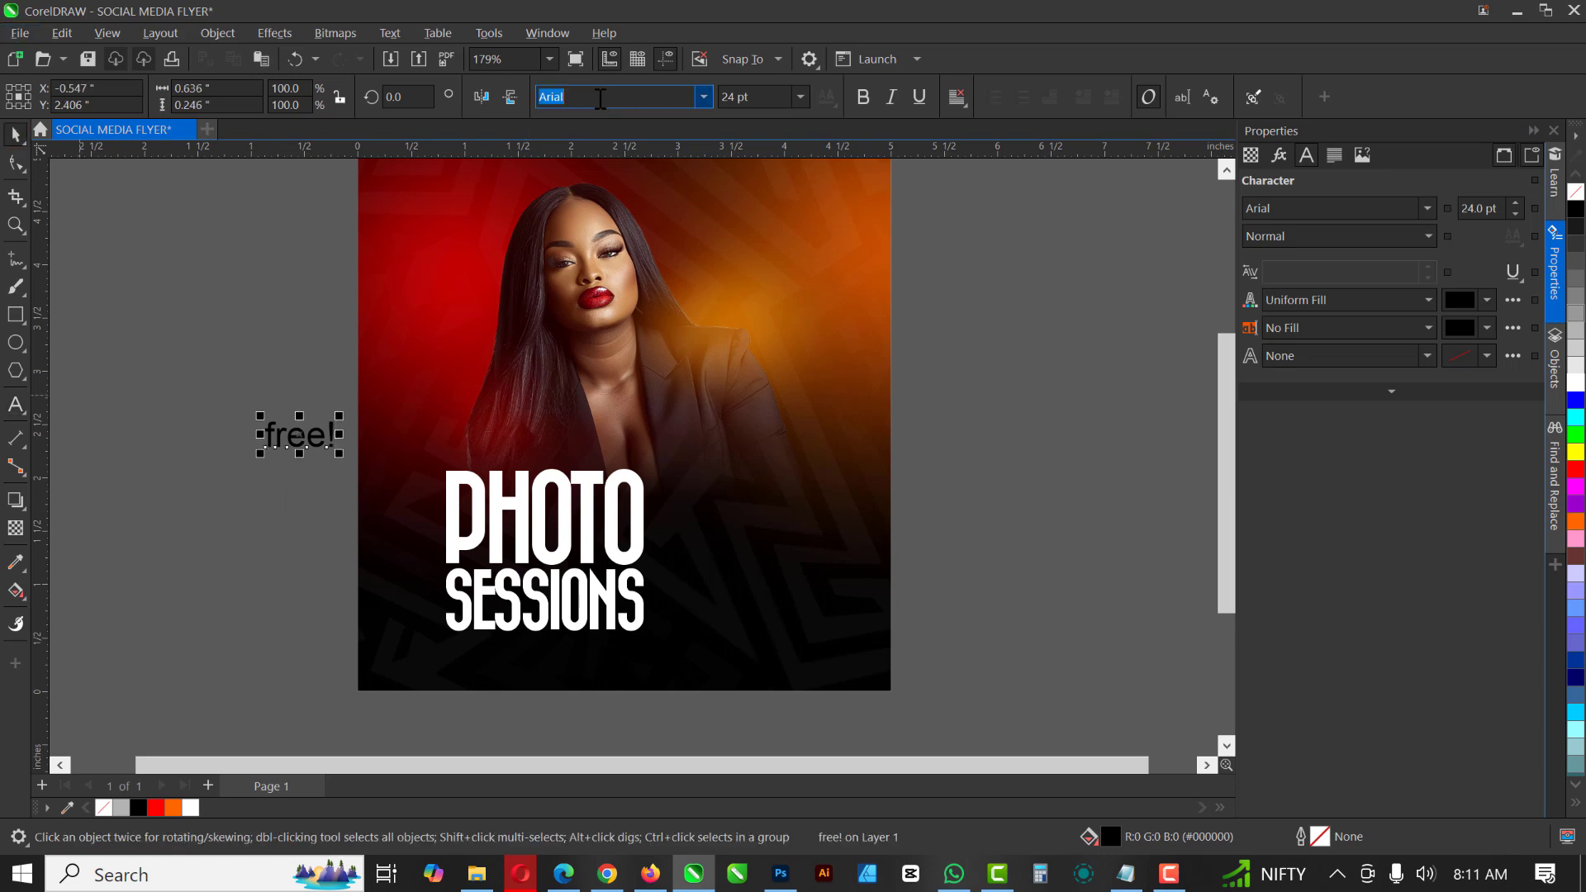
- Change the free! text's font to Baselliost and fill it white
text(Baselliost)
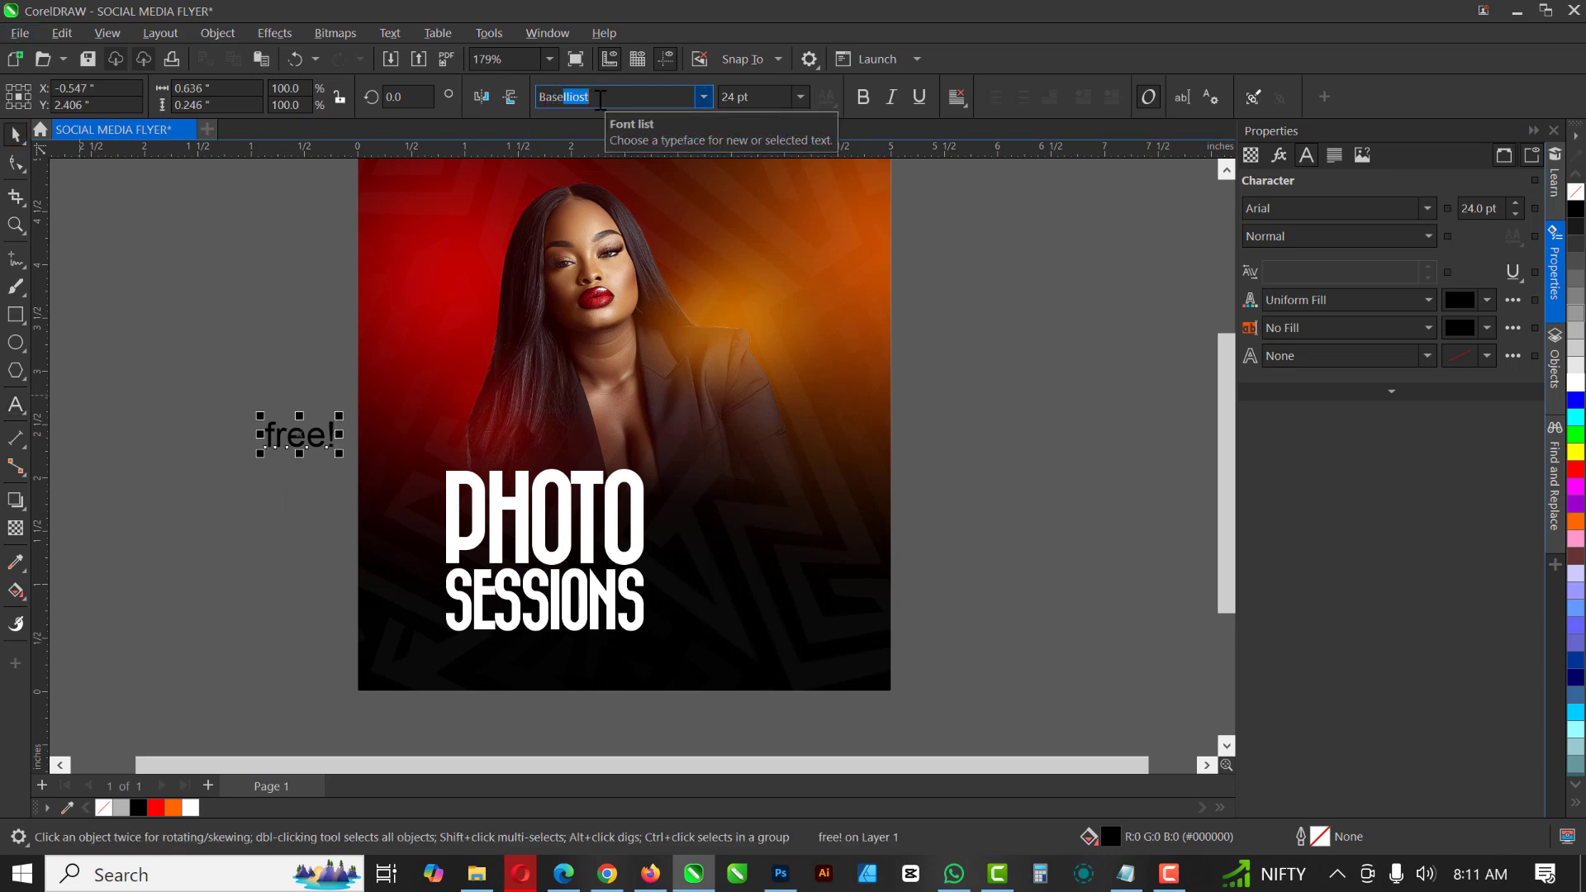
key(Return)
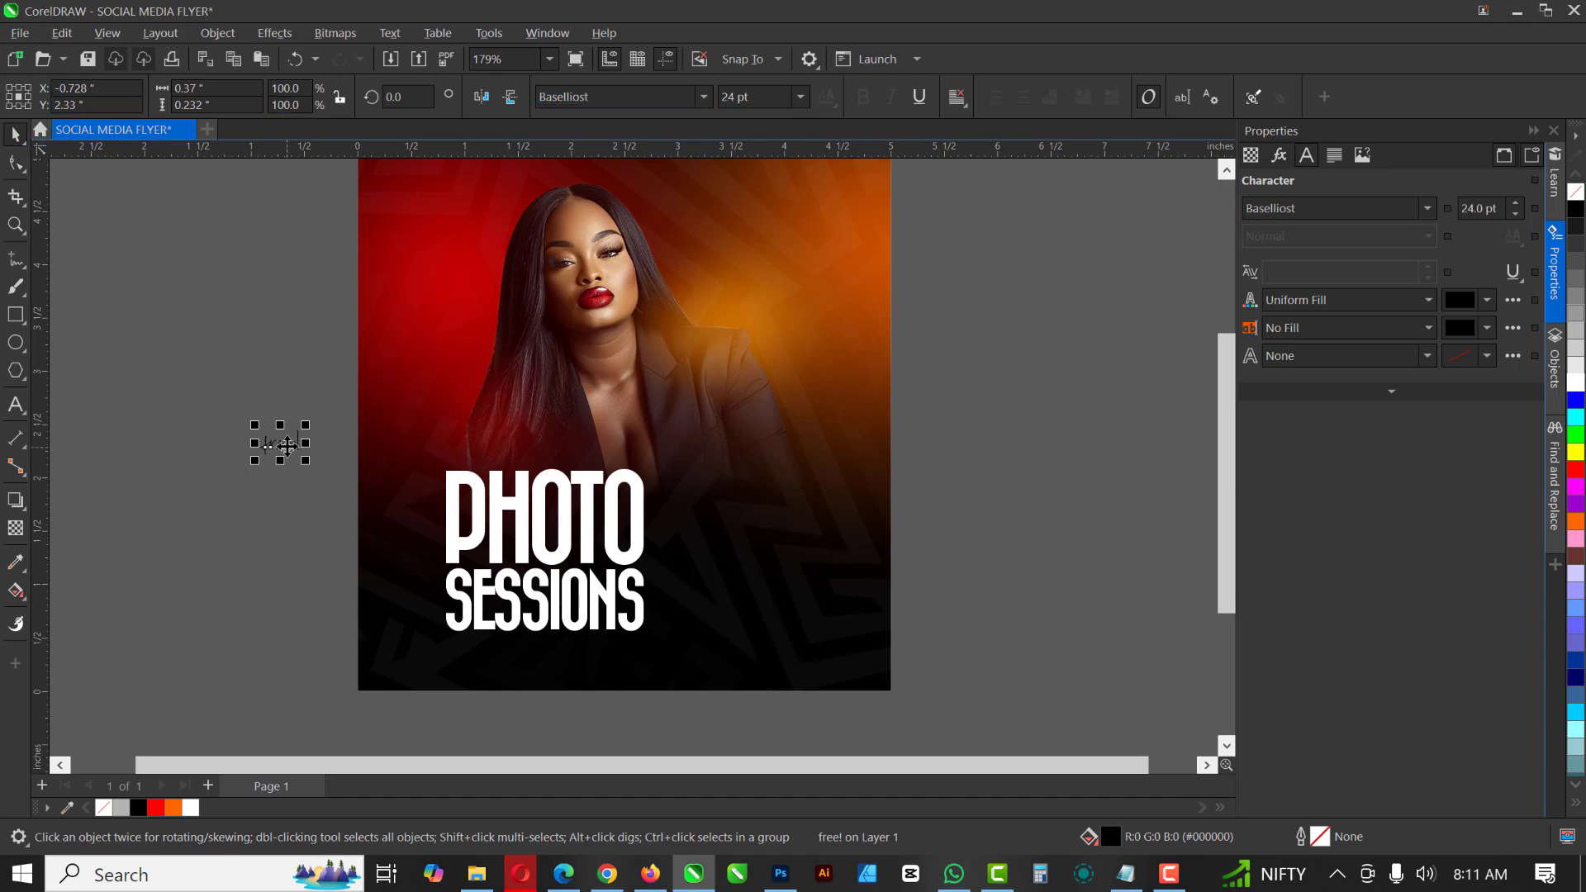
click(1576, 387)
click(294, 443)
click(294, 443)
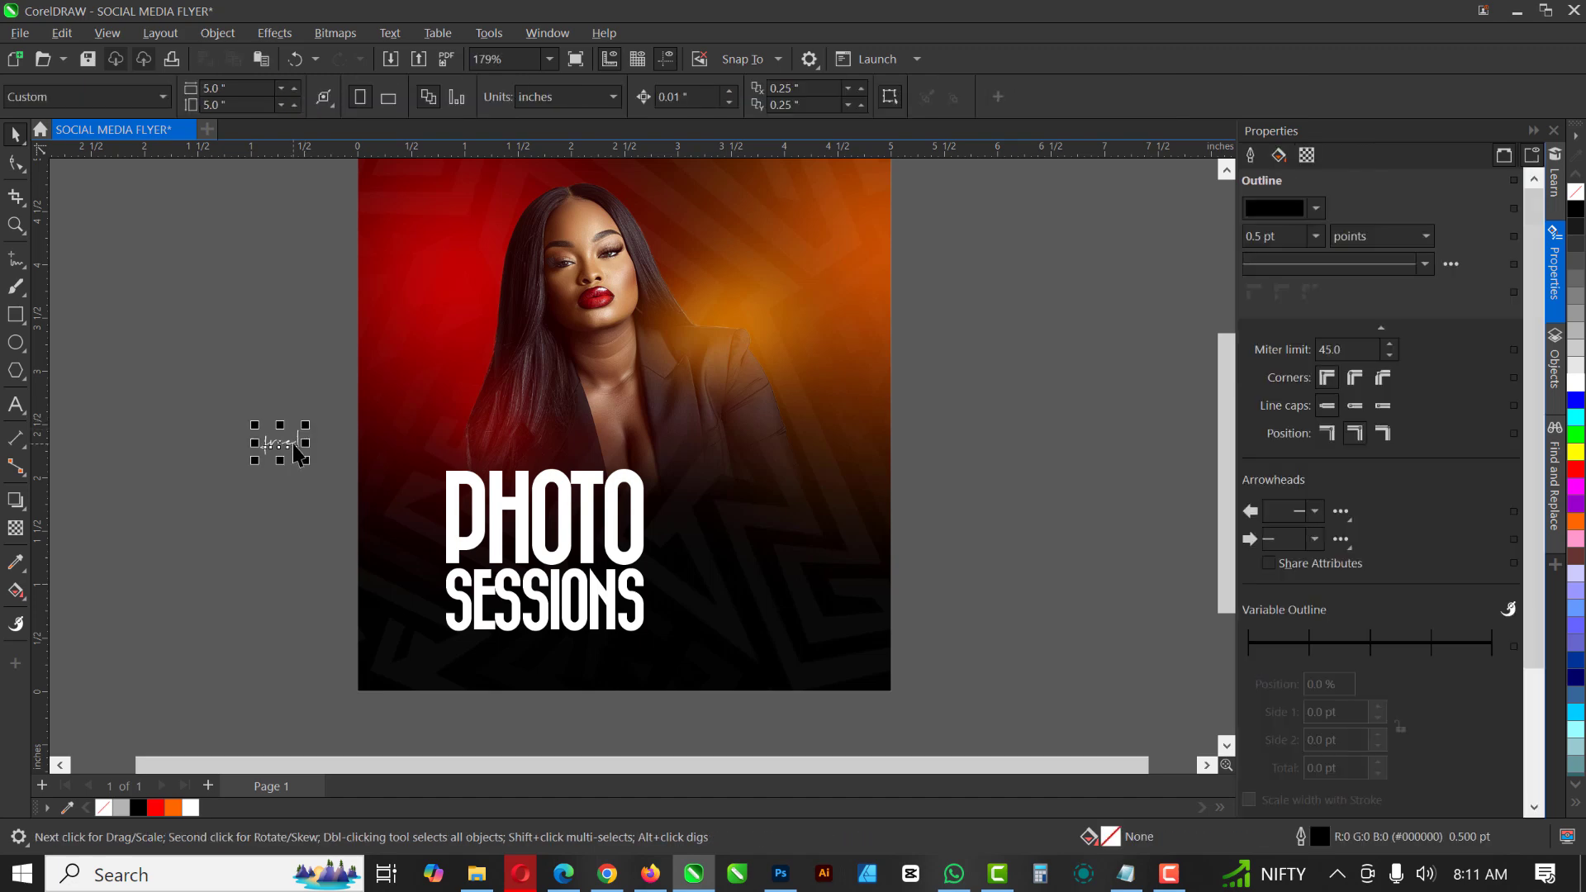
- Enlarge the free! text to about 1.53 inches wide and place it directly above PHOTO
drag(307, 423, 432, 317)
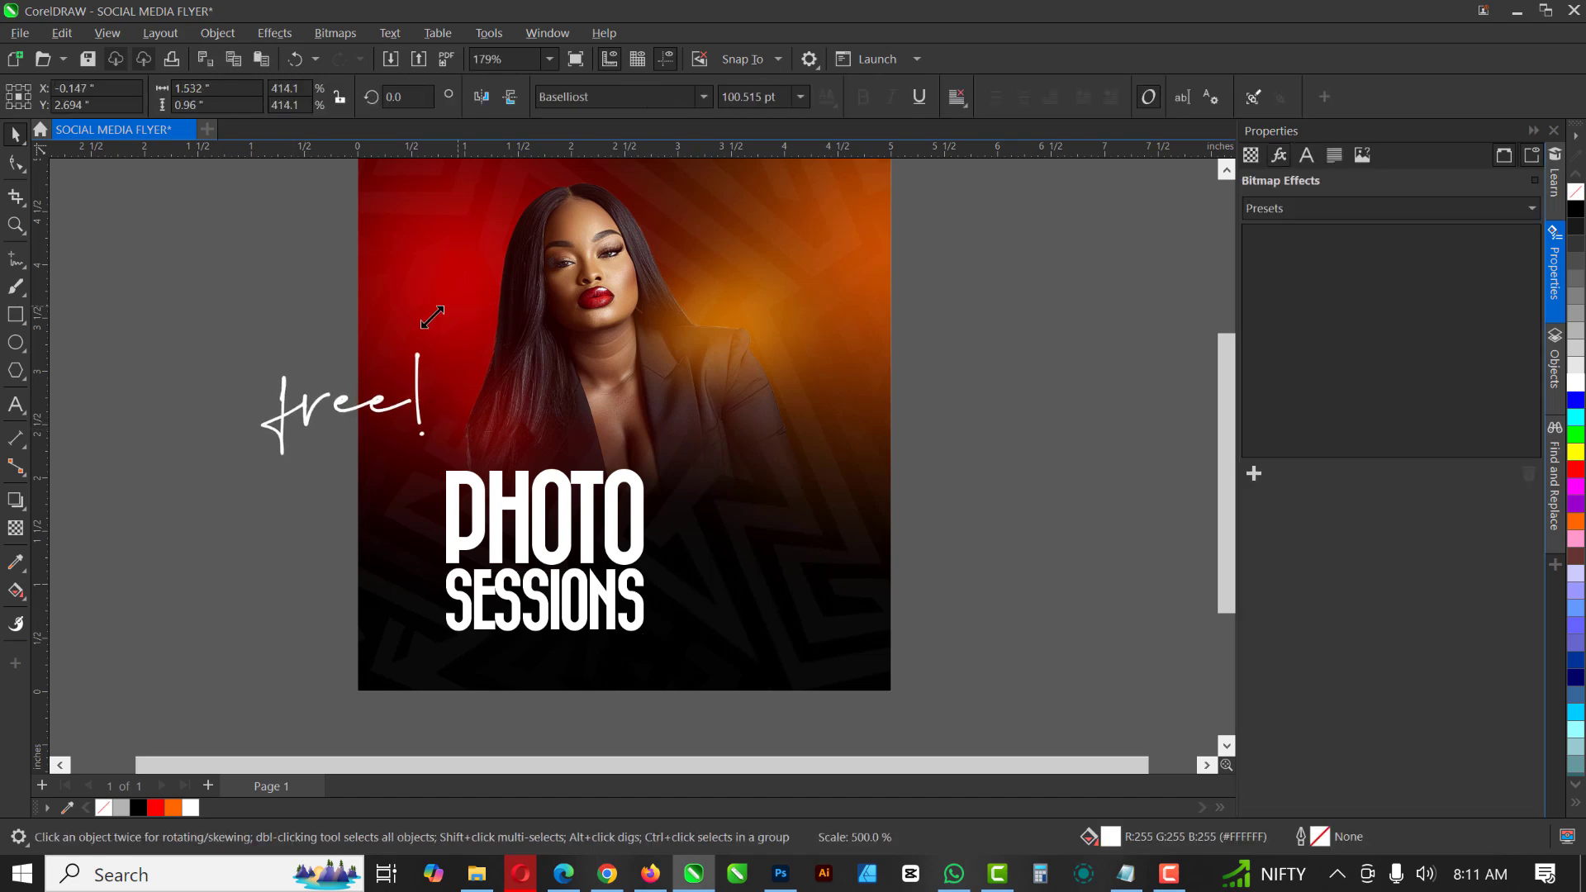
click(321, 421)
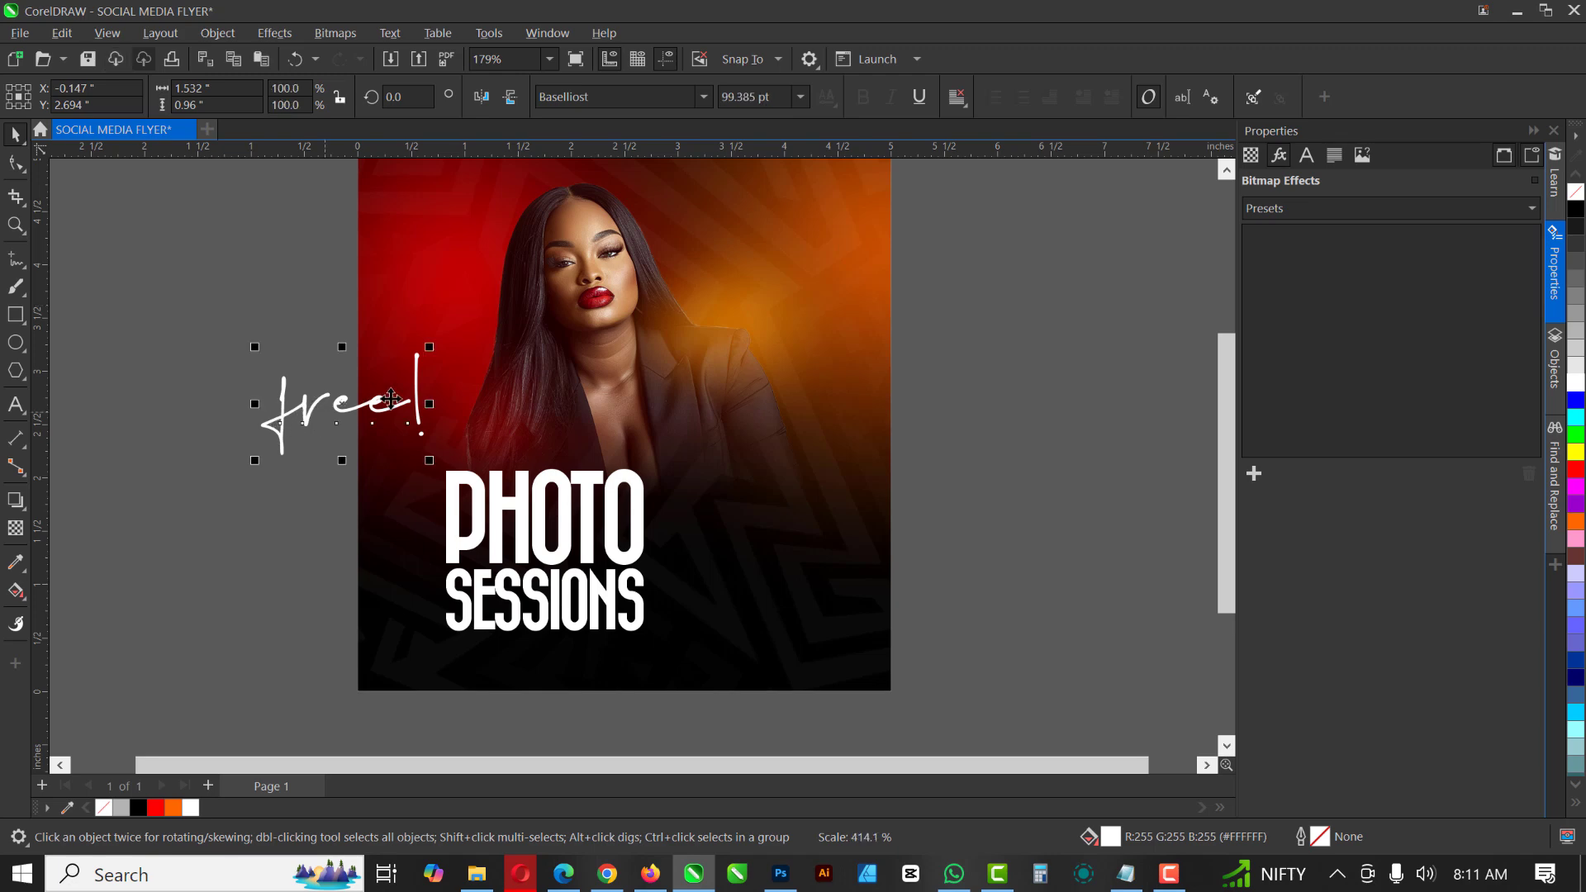
key(Escape)
key(ctrl+z)
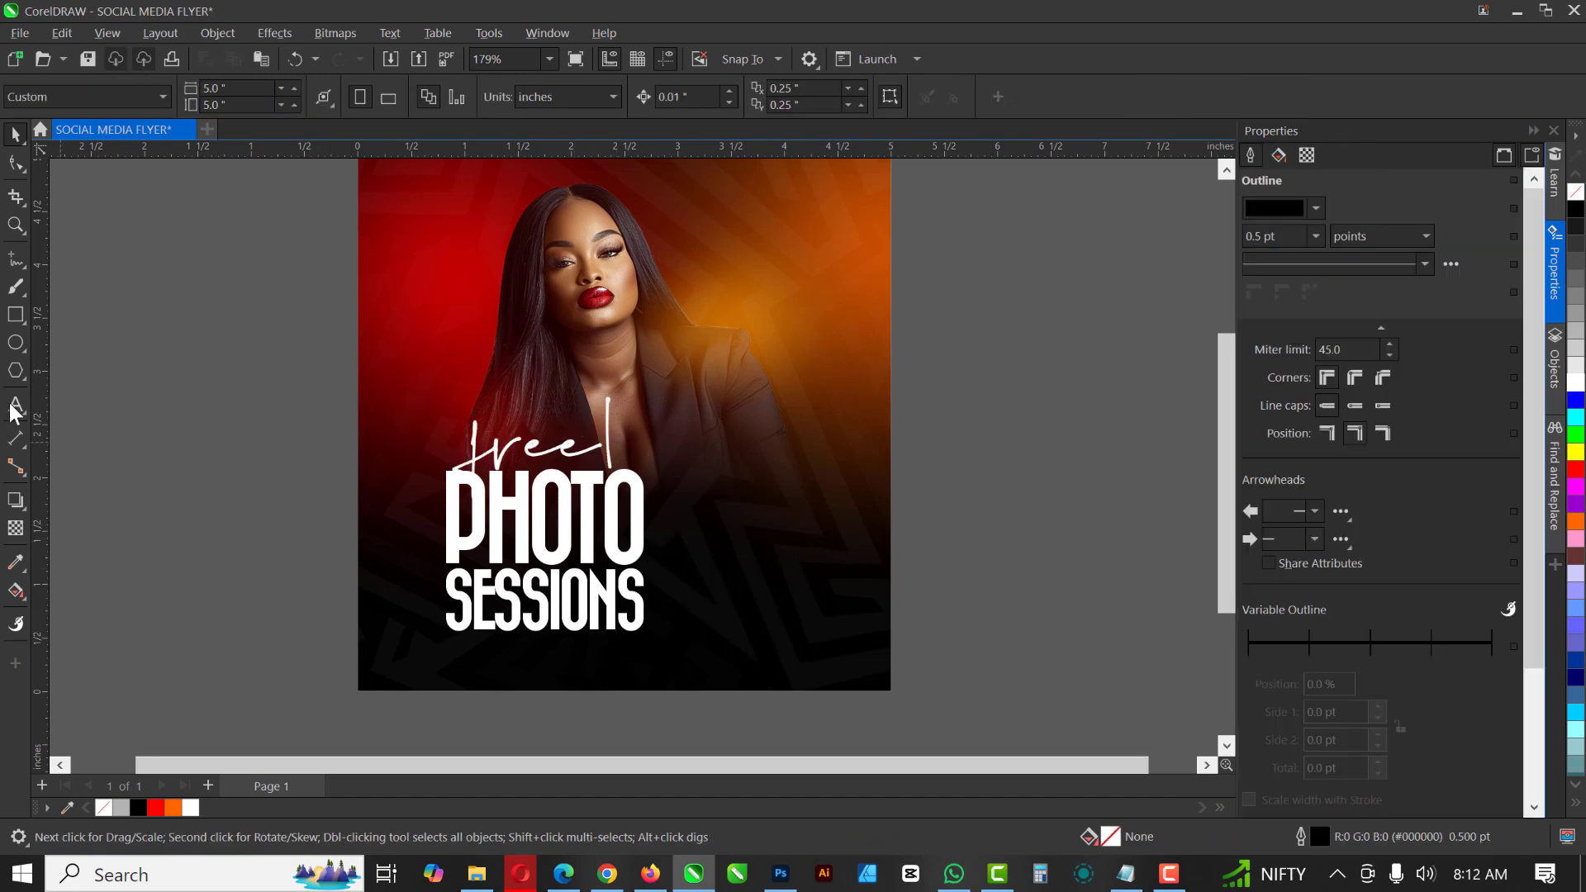
- Draw a rectangle about 1.65 by 0.79 inches beside the headline text and fill it red
click(15, 318)
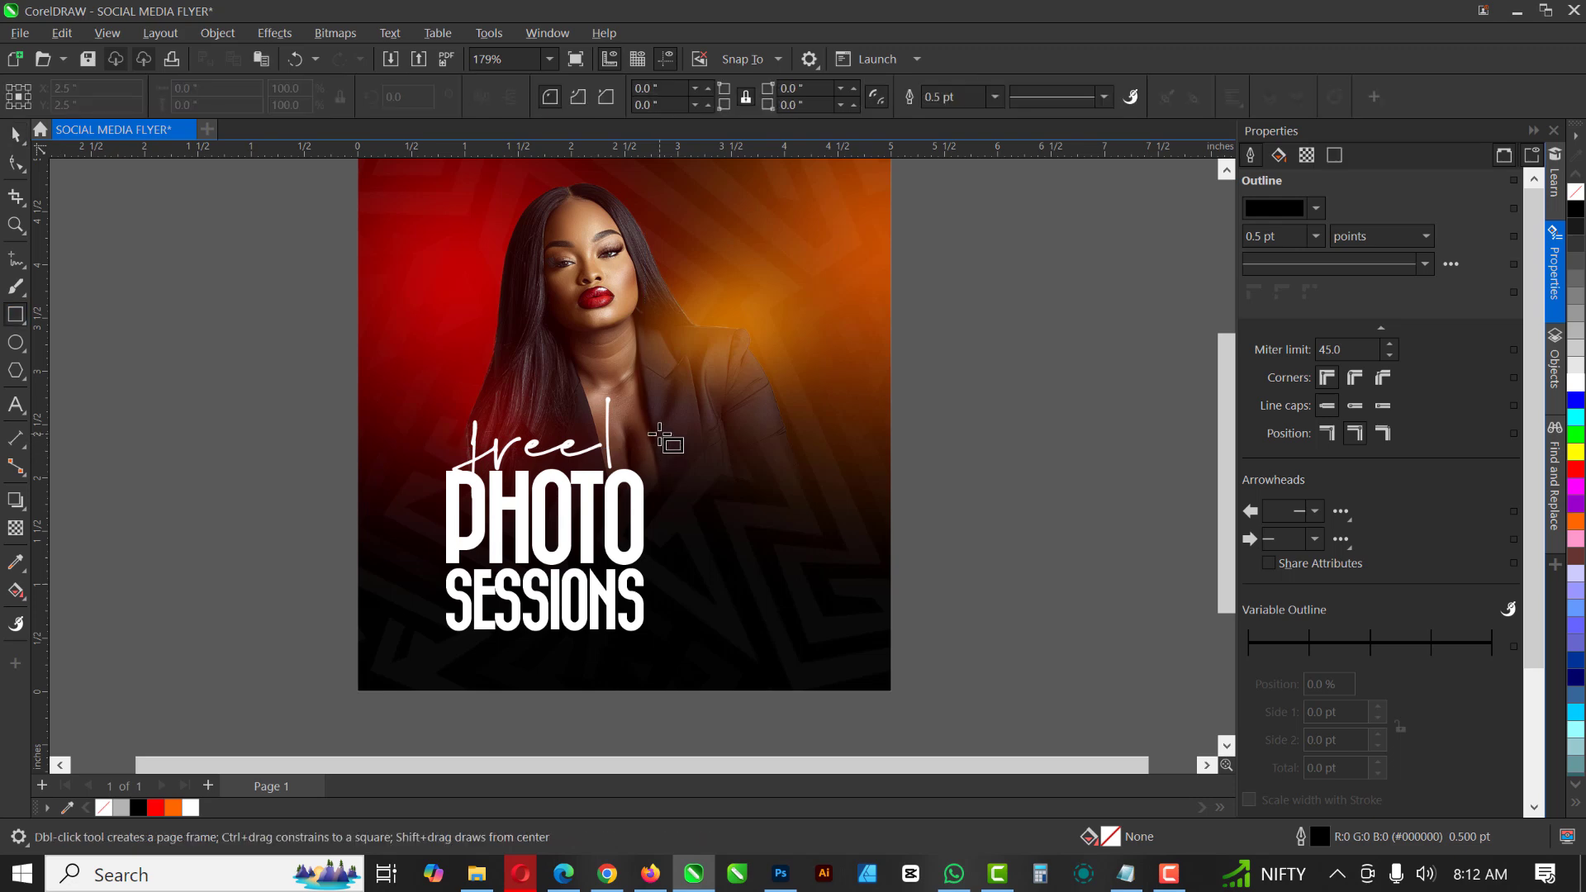
drag(659, 433, 834, 518)
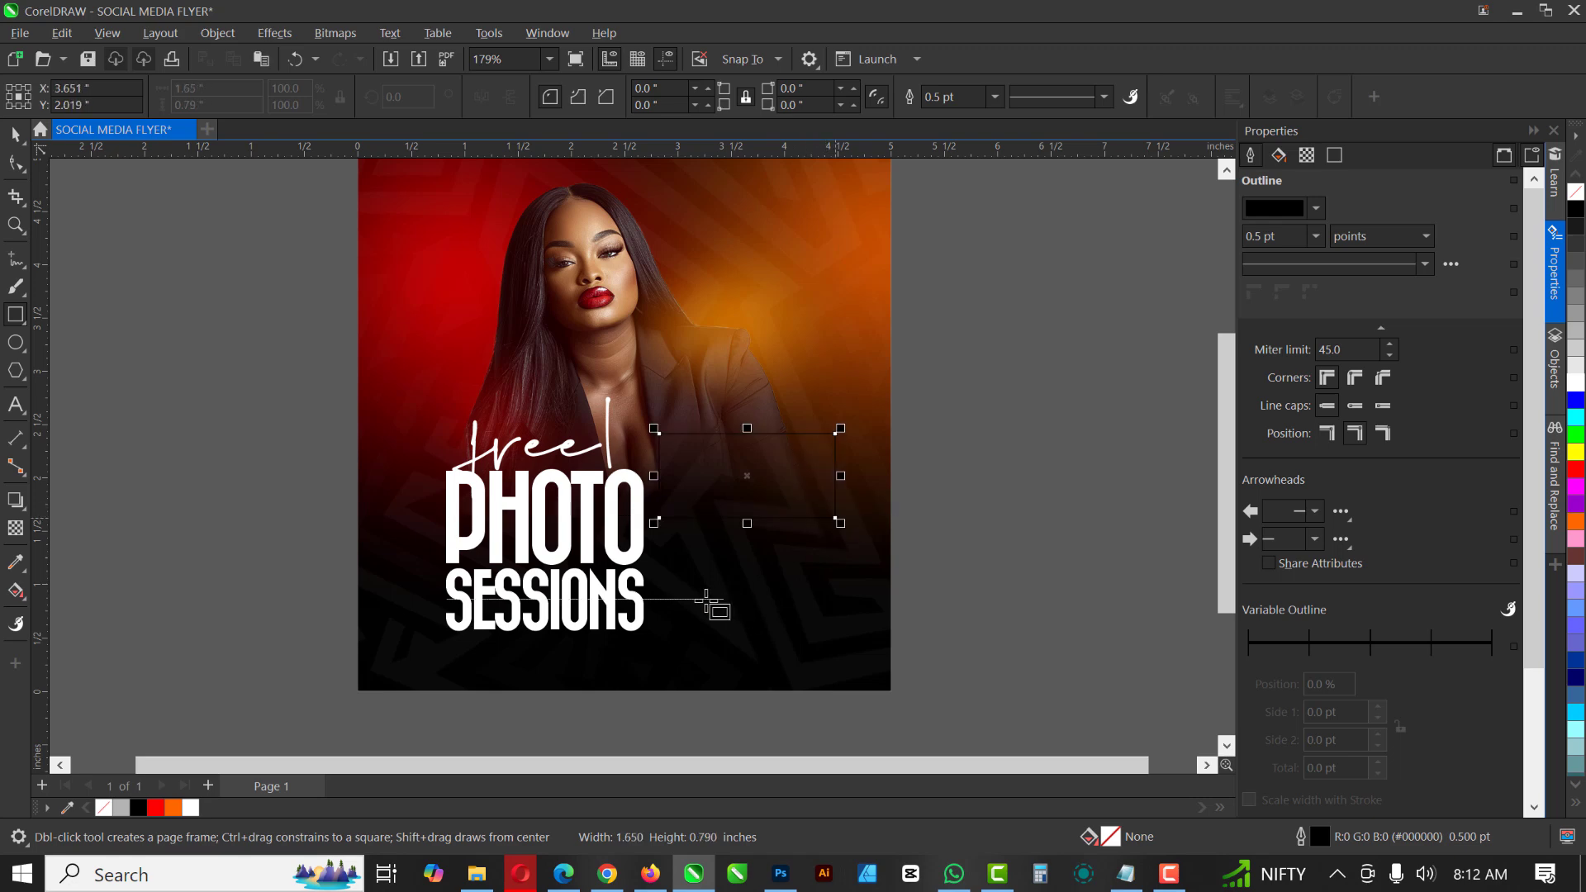
click(1573, 471)
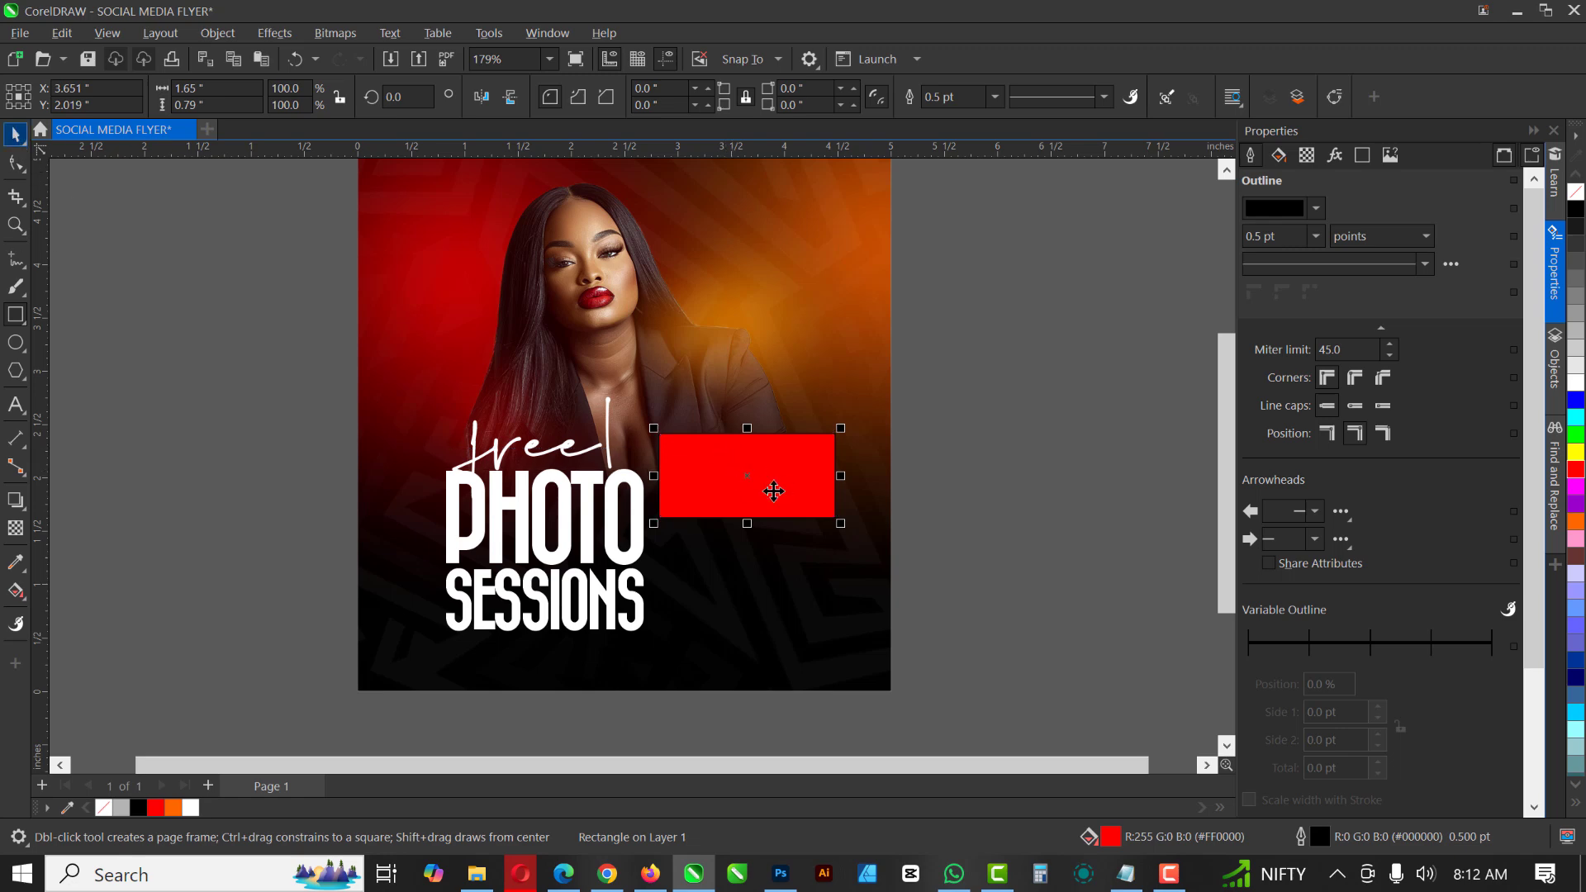
- Duplicate the red rectangle directly beneath itself and stretch the copy to about 1.11 inches tall
drag(773, 492, 755, 555)
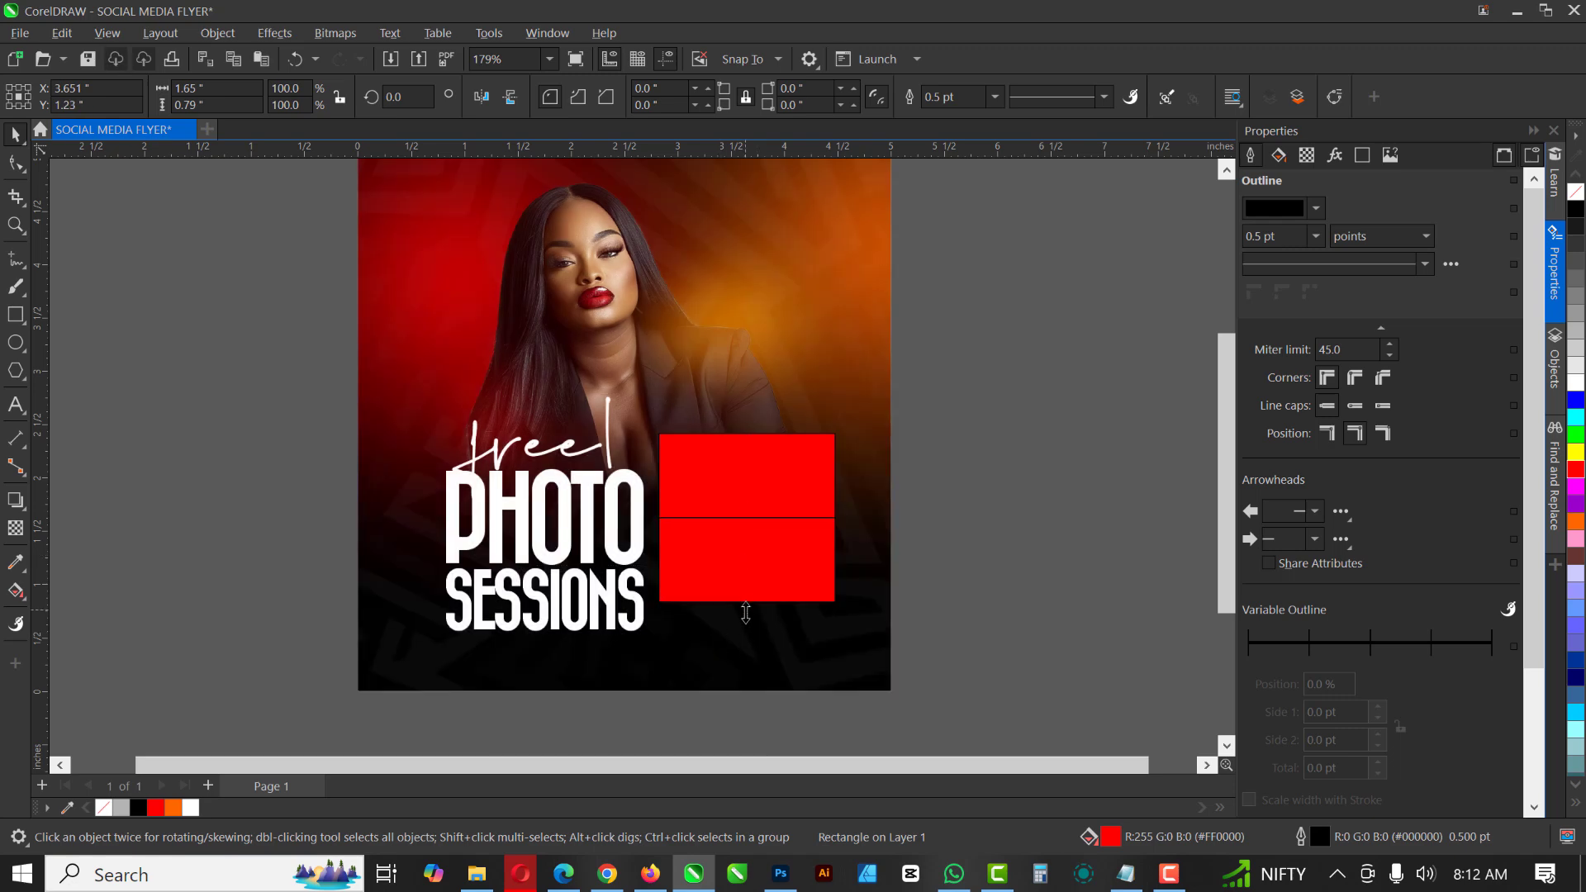
drag(746, 613, 745, 647)
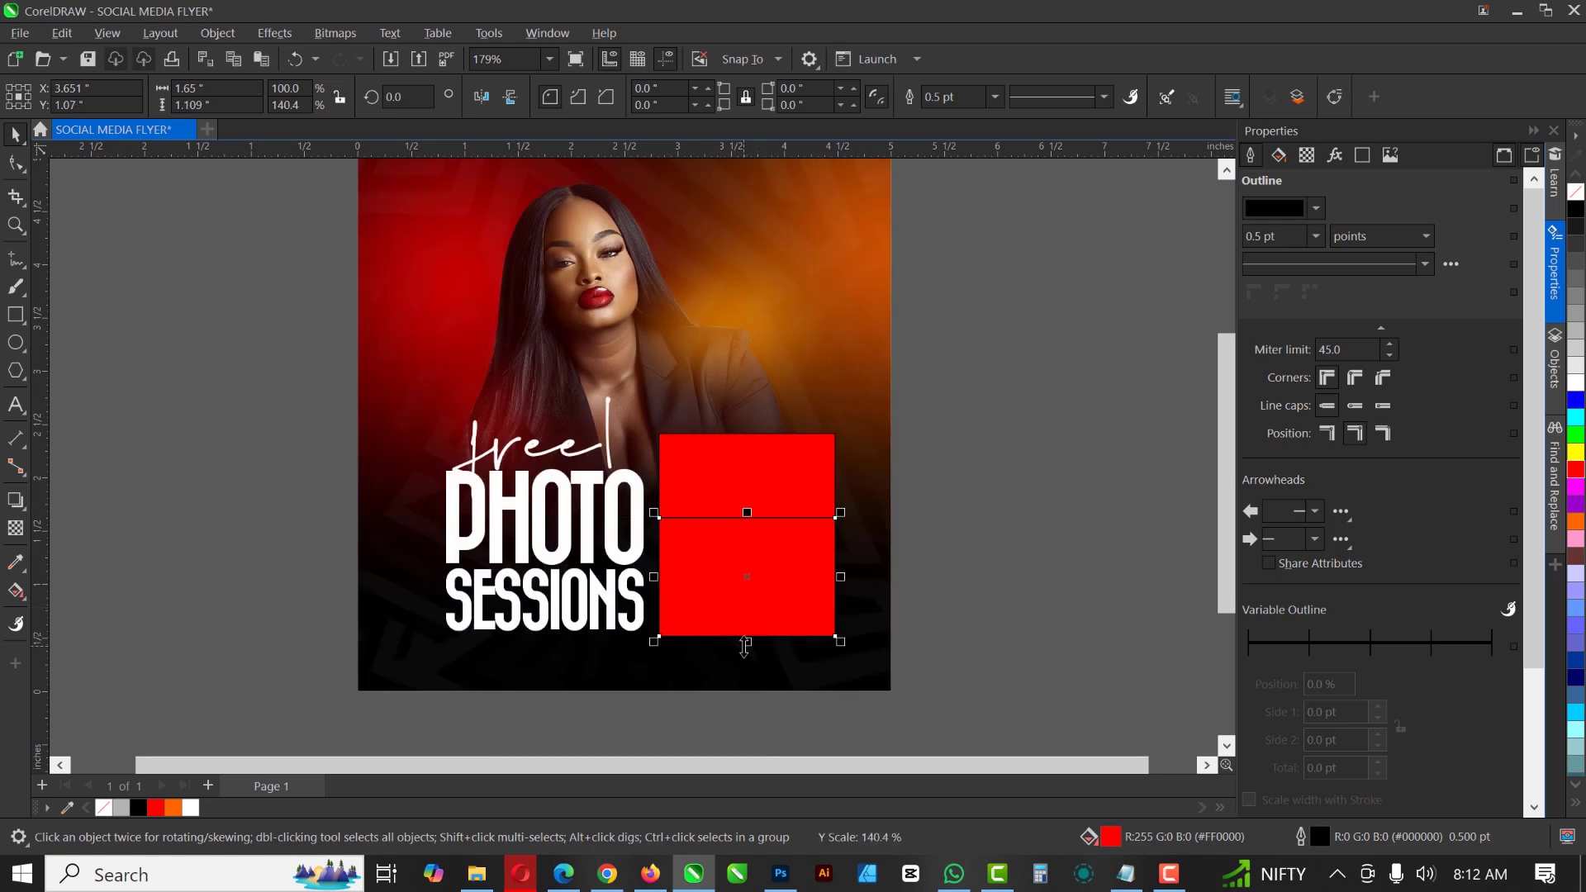
- Remove the outlines from both rectangles and darken the lower one's fill to a very dark red
shift+click(770, 481)
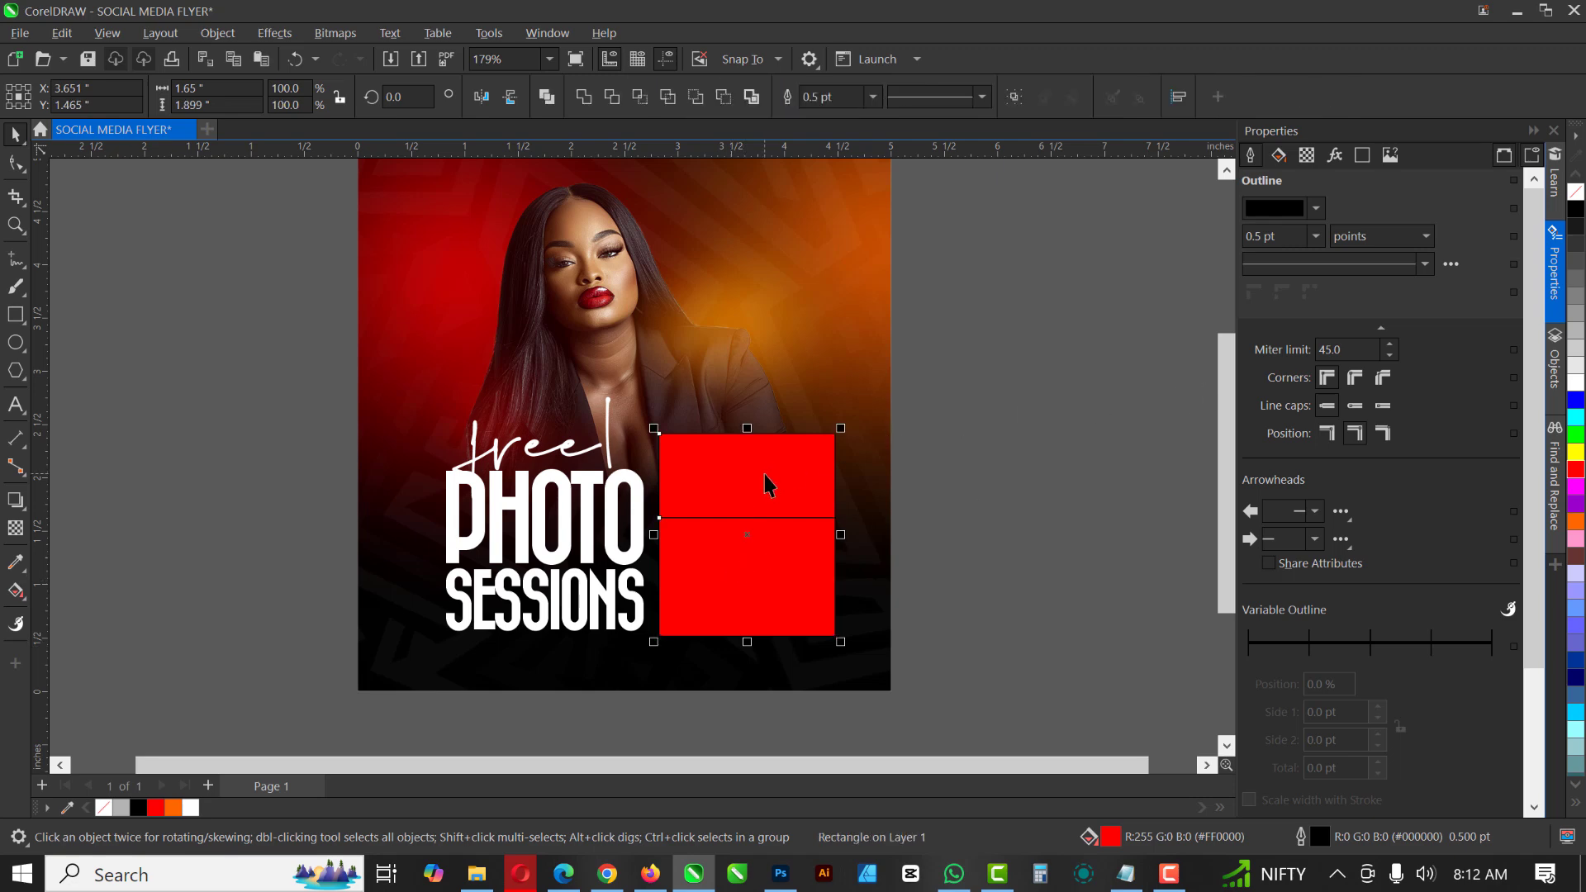
right_click(1576, 194)
click(770, 589)
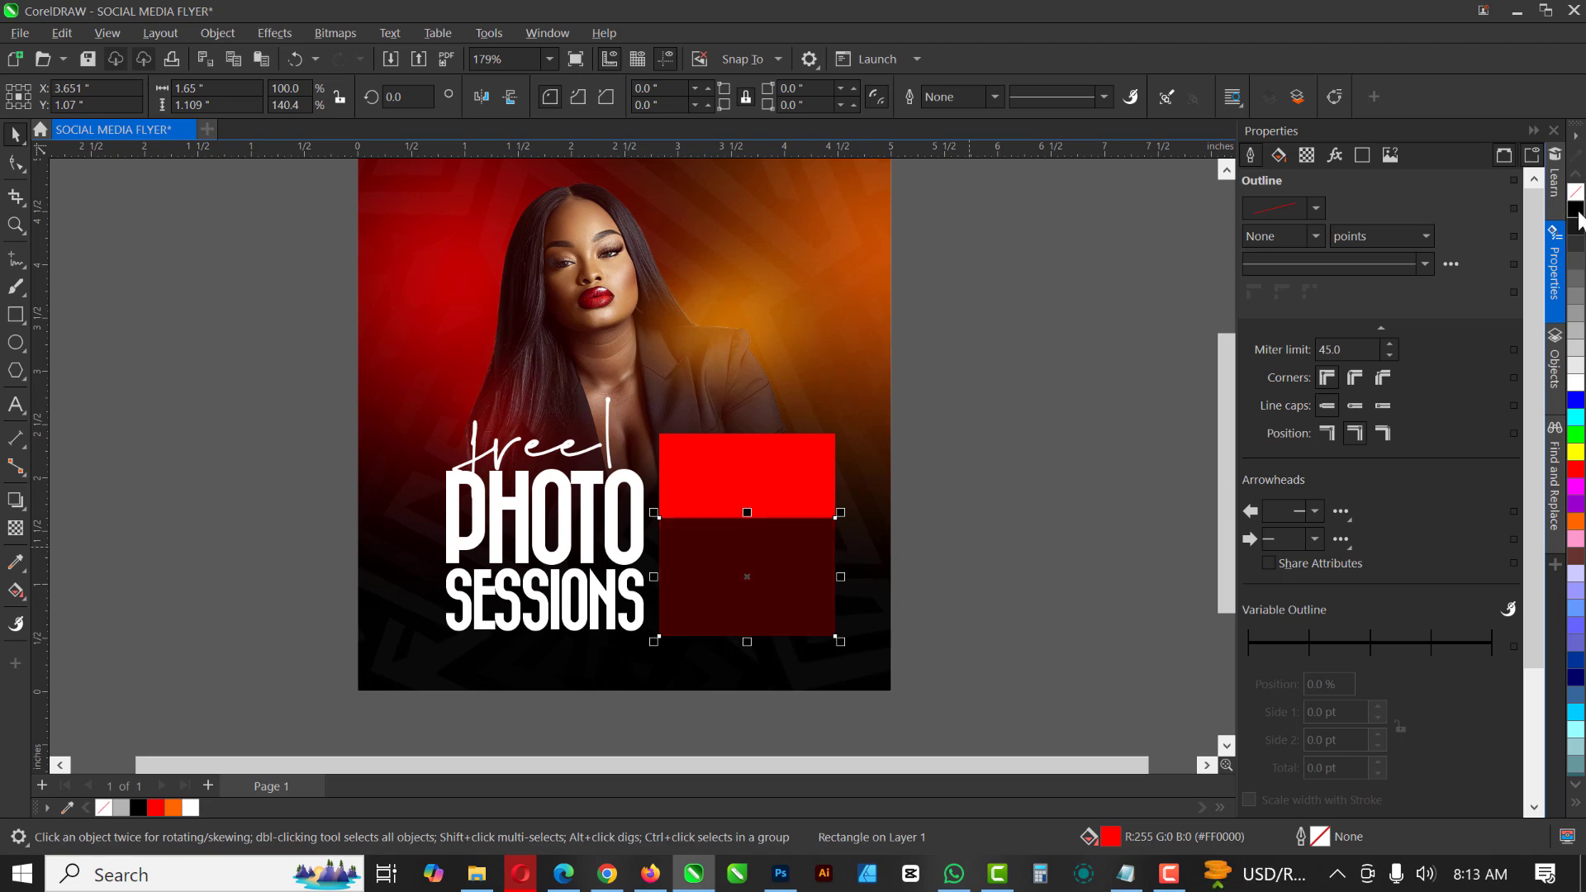
- Try a slightly darker red fill on the upper rectangle, and undo that change
click(791, 490)
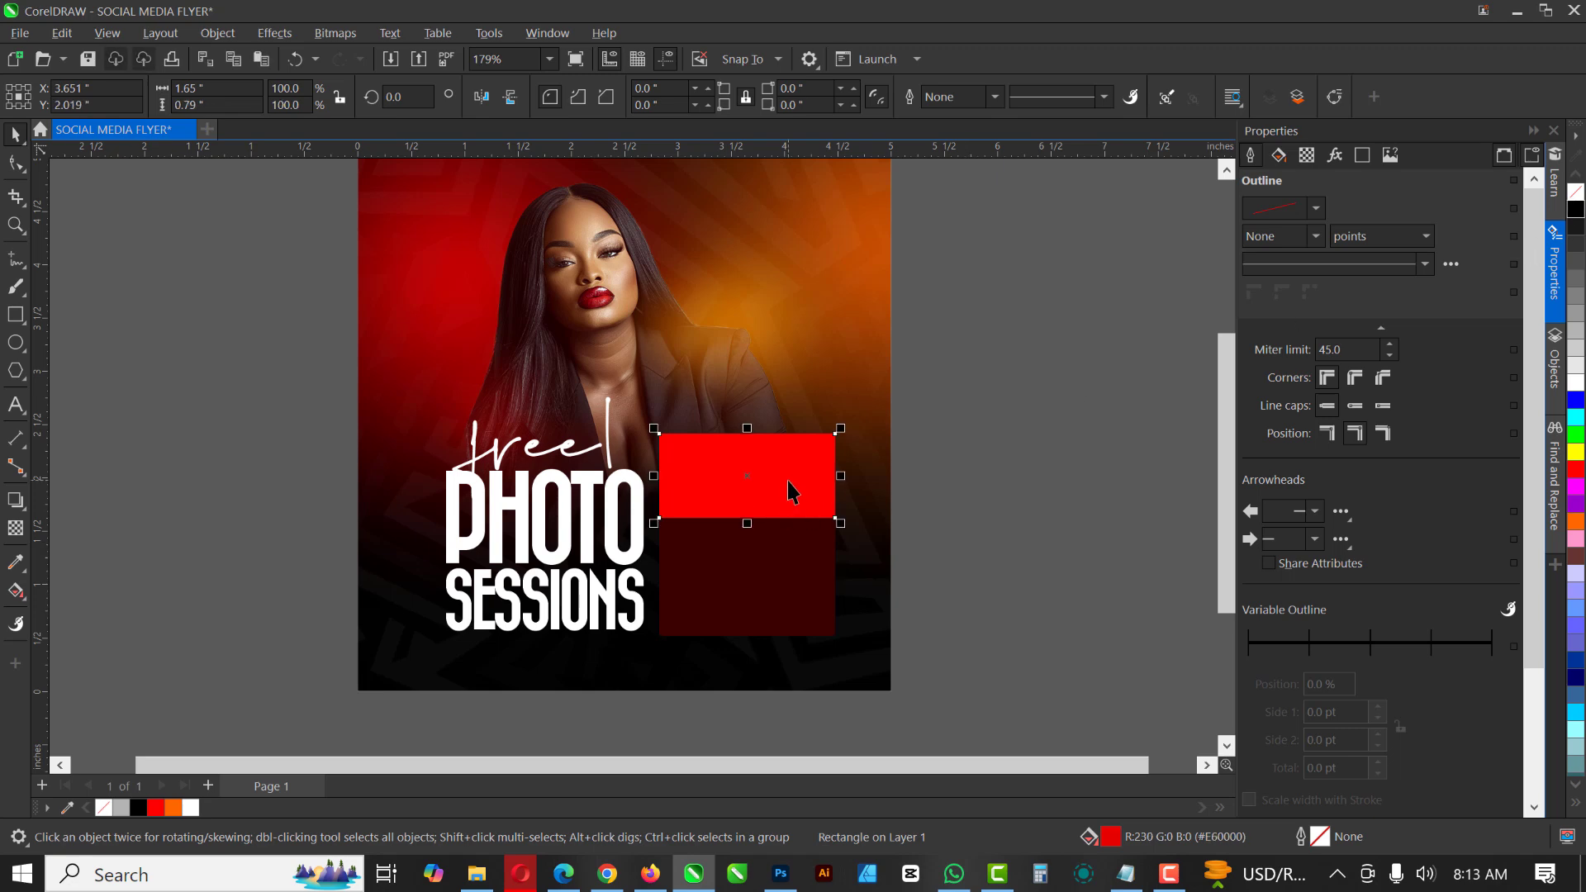
key(ctrl+z)
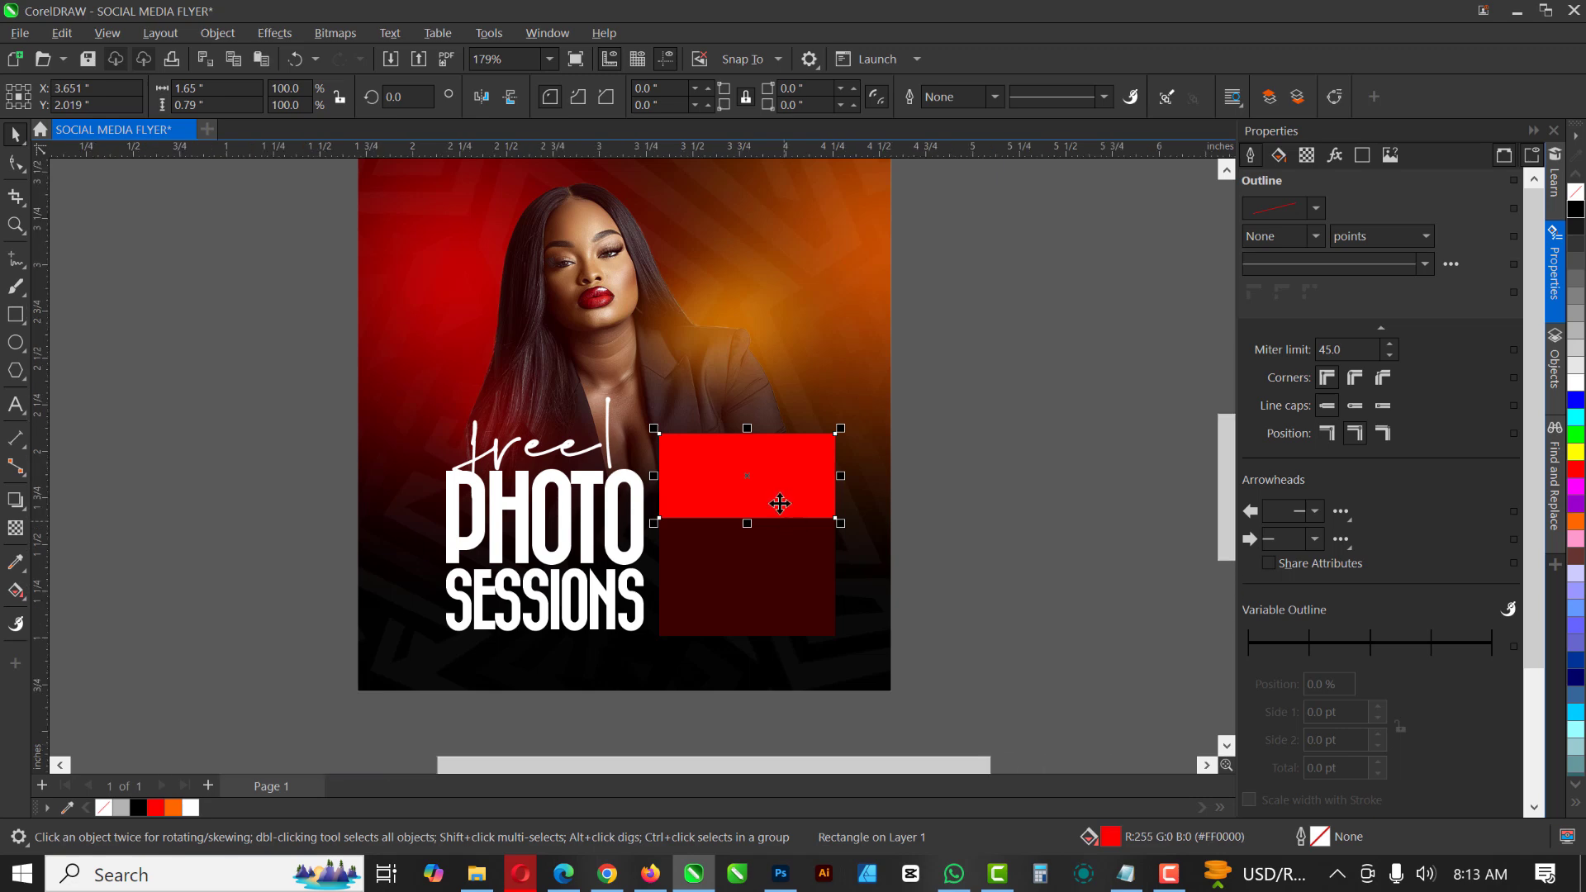
scroll(787, 502, up, 2)
scroll(777, 508, up, 1)
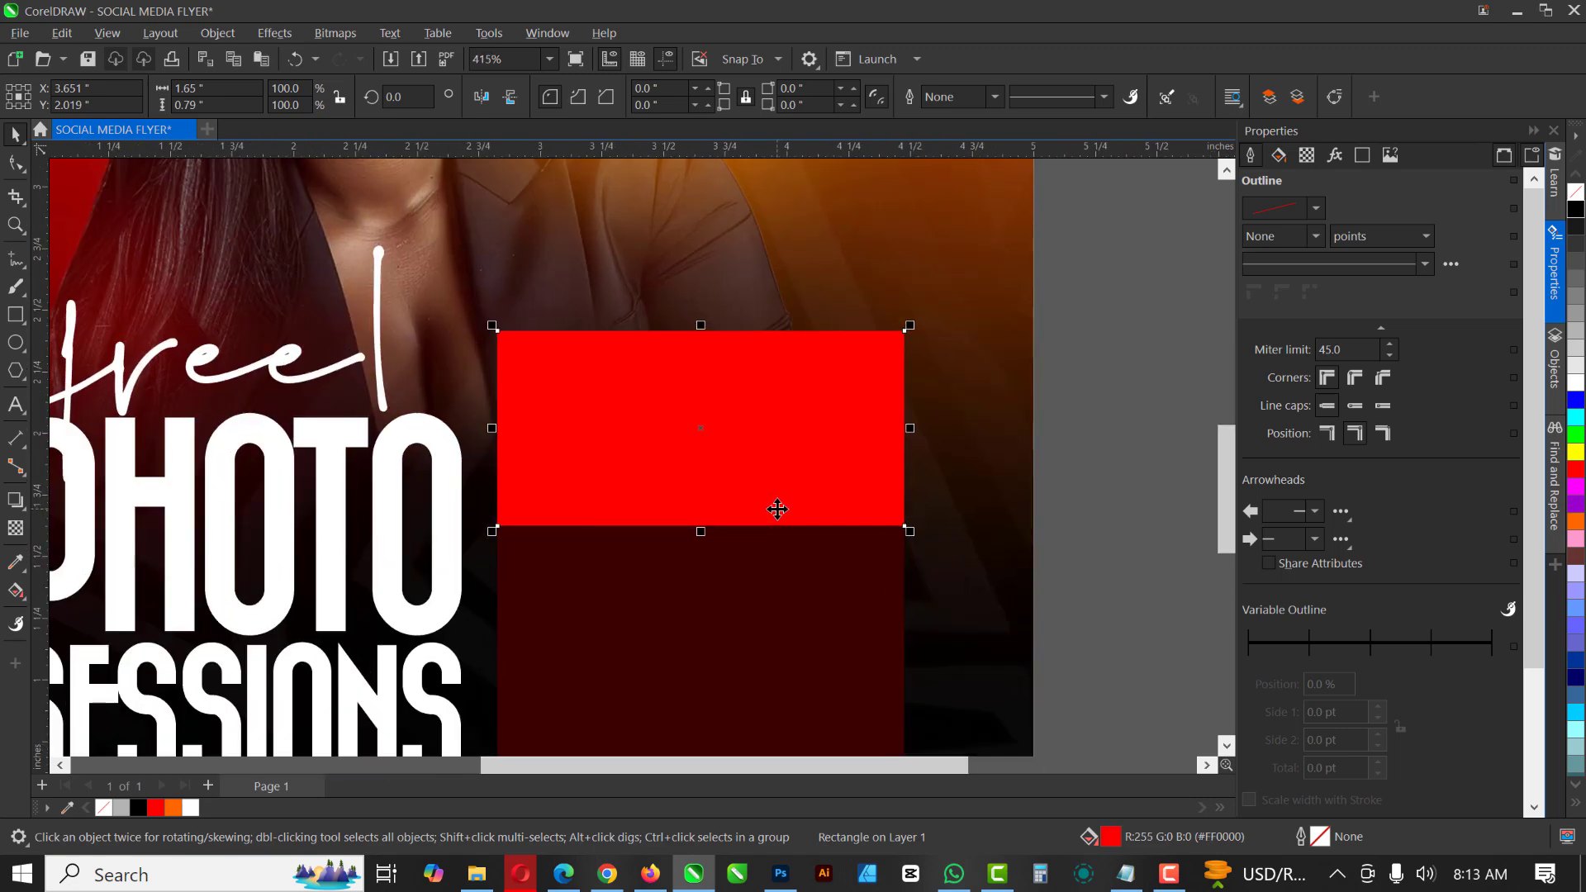
- Draw a small downward-pointing triangle about 0.23 by 0.21 inches with the Pen tool across the red rectangle's lower edge
scroll(777, 508, up, 1)
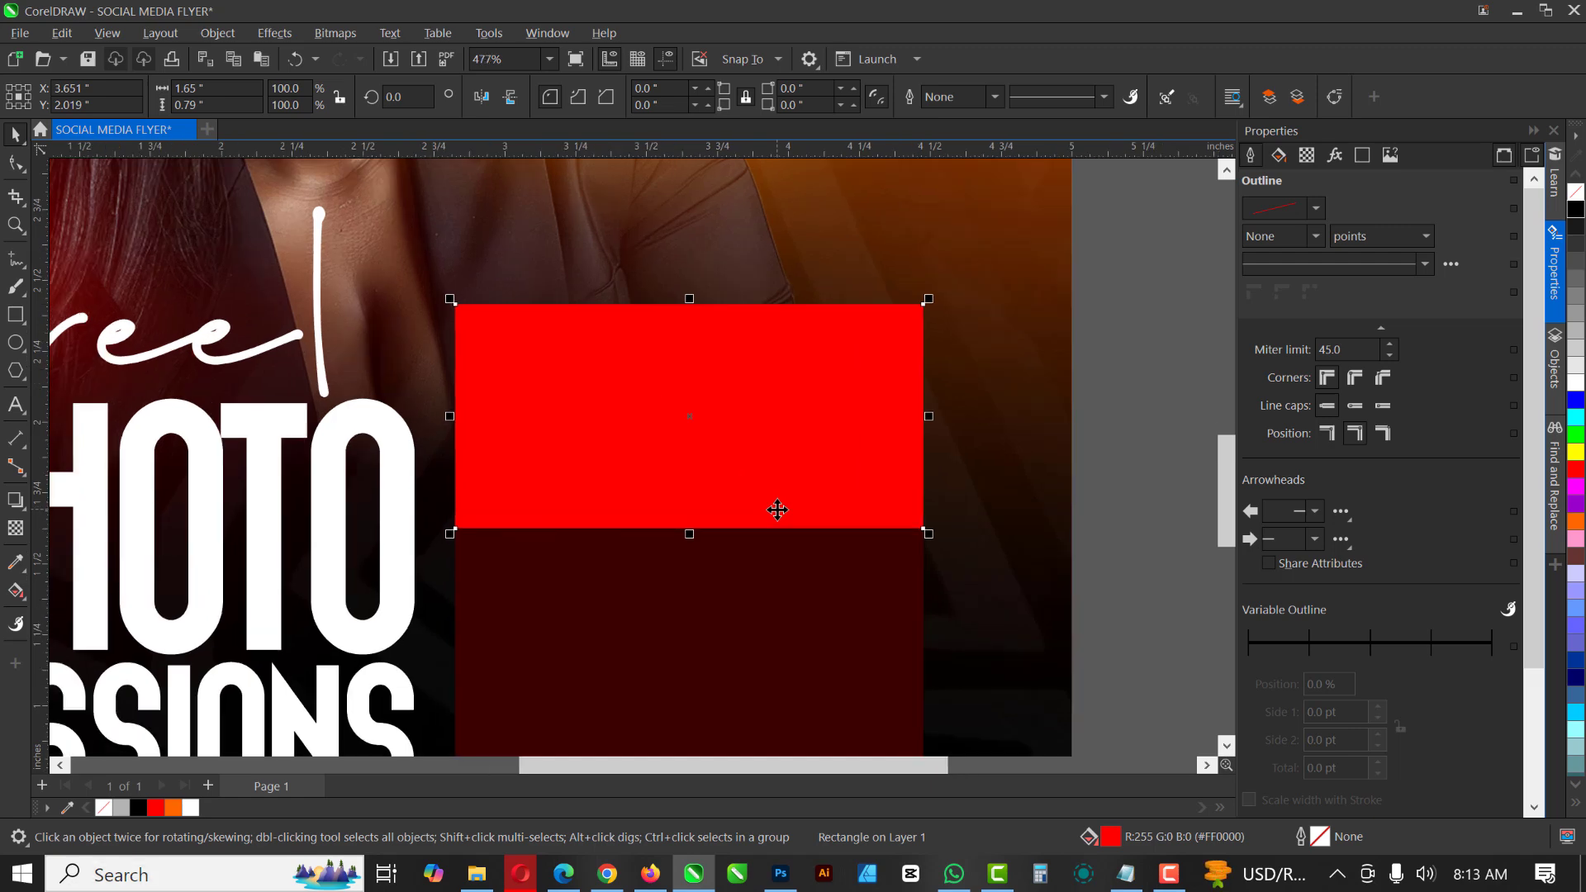
click(15, 267)
click(79, 328)
click(809, 510)
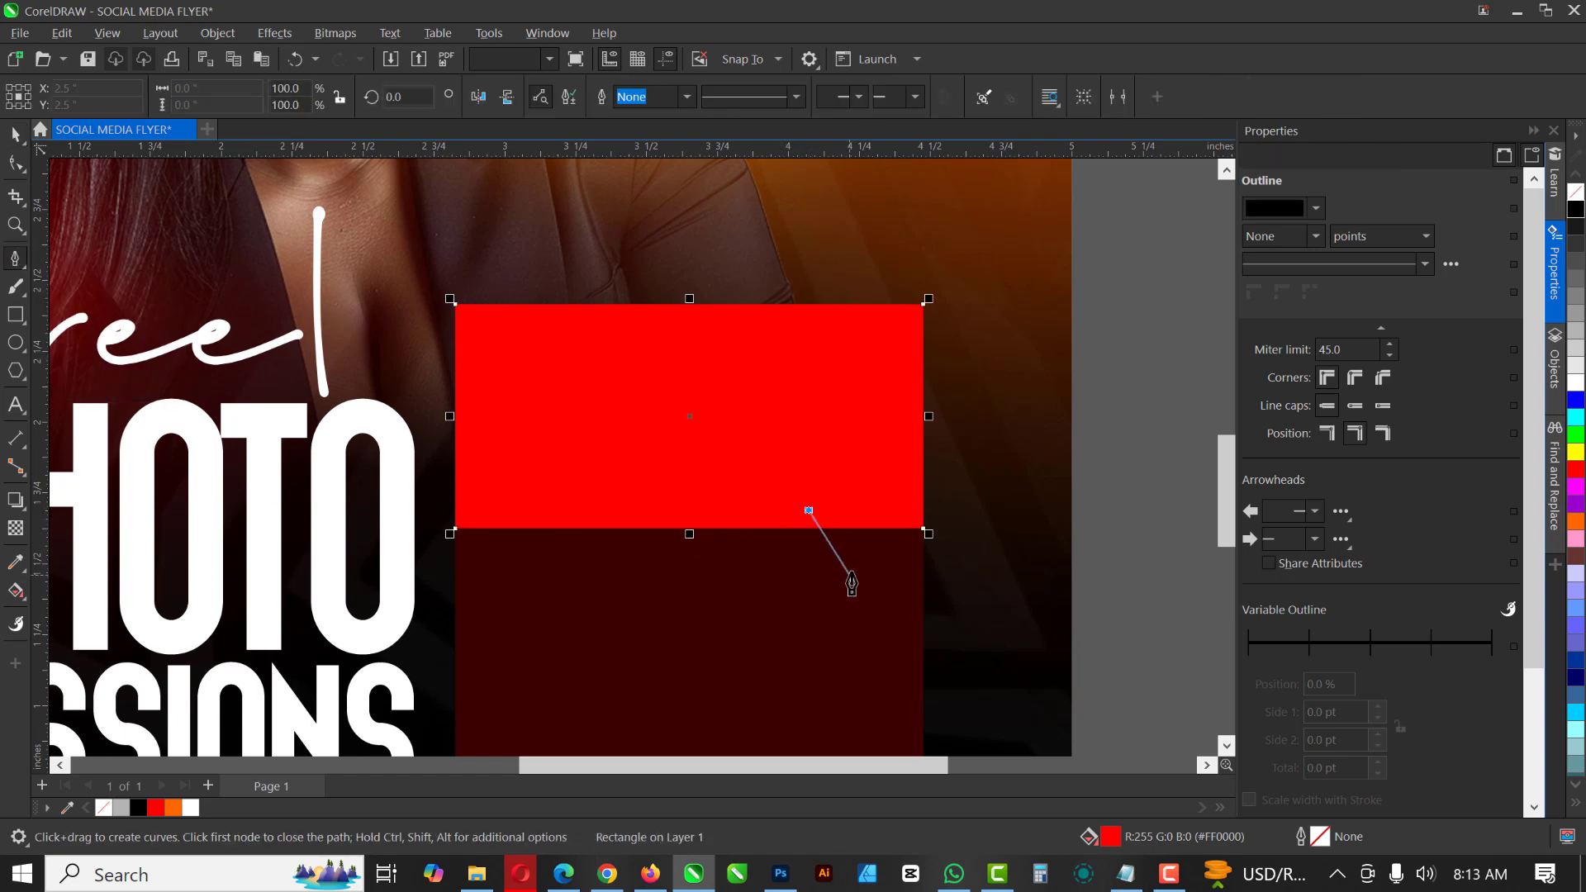
drag(851, 574, 874, 510)
click(809, 517)
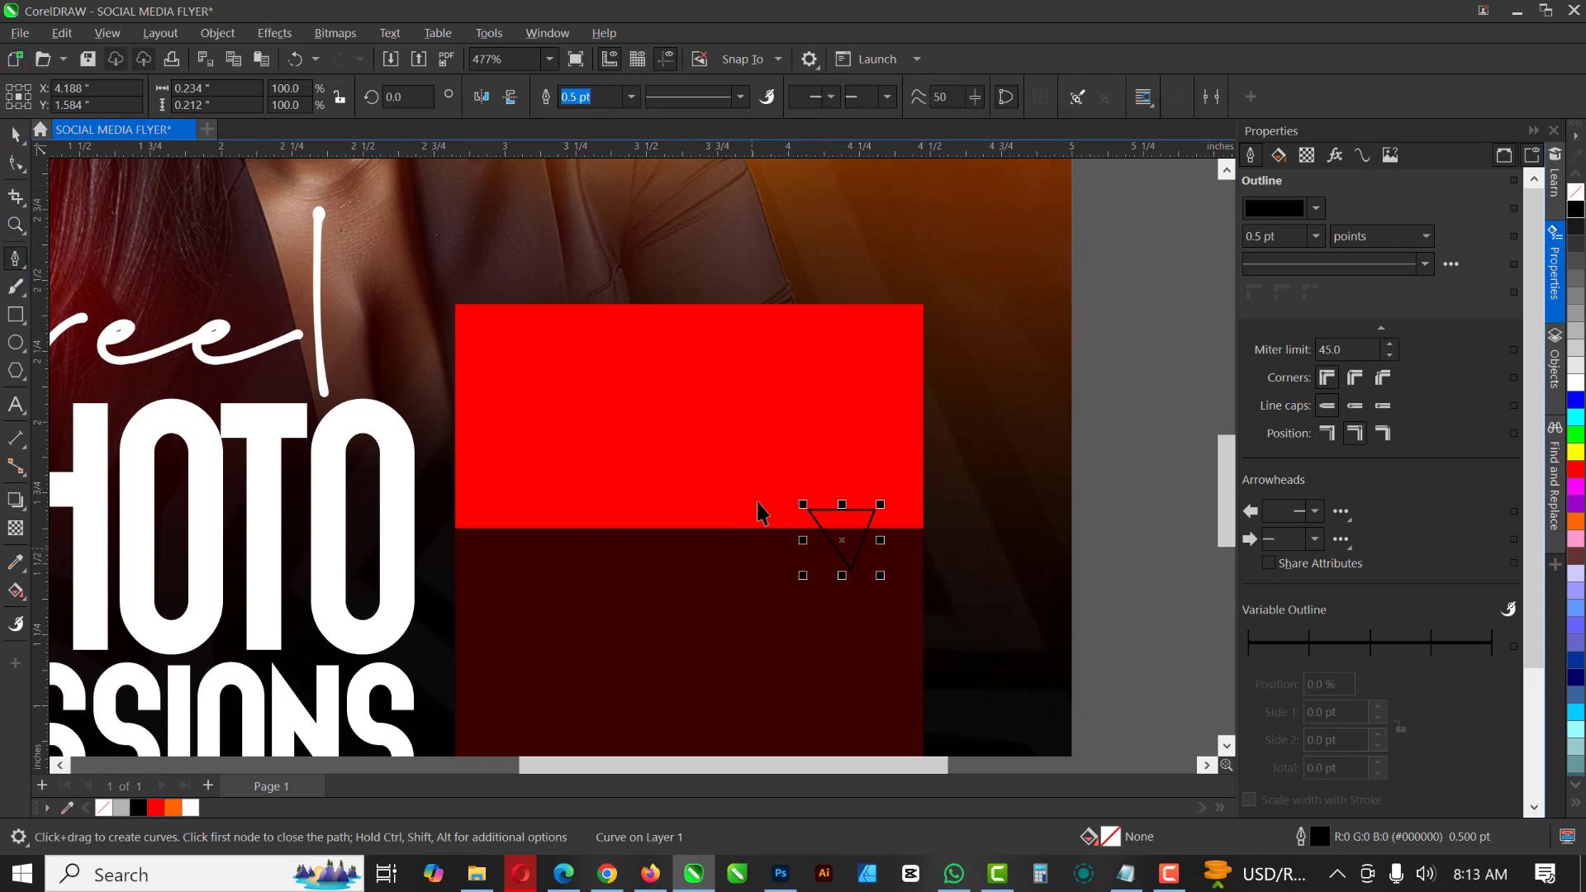
- Weld the small triangle to the red rectangle so they form one speech-bubble shape
key(space)
shift+click(776, 411)
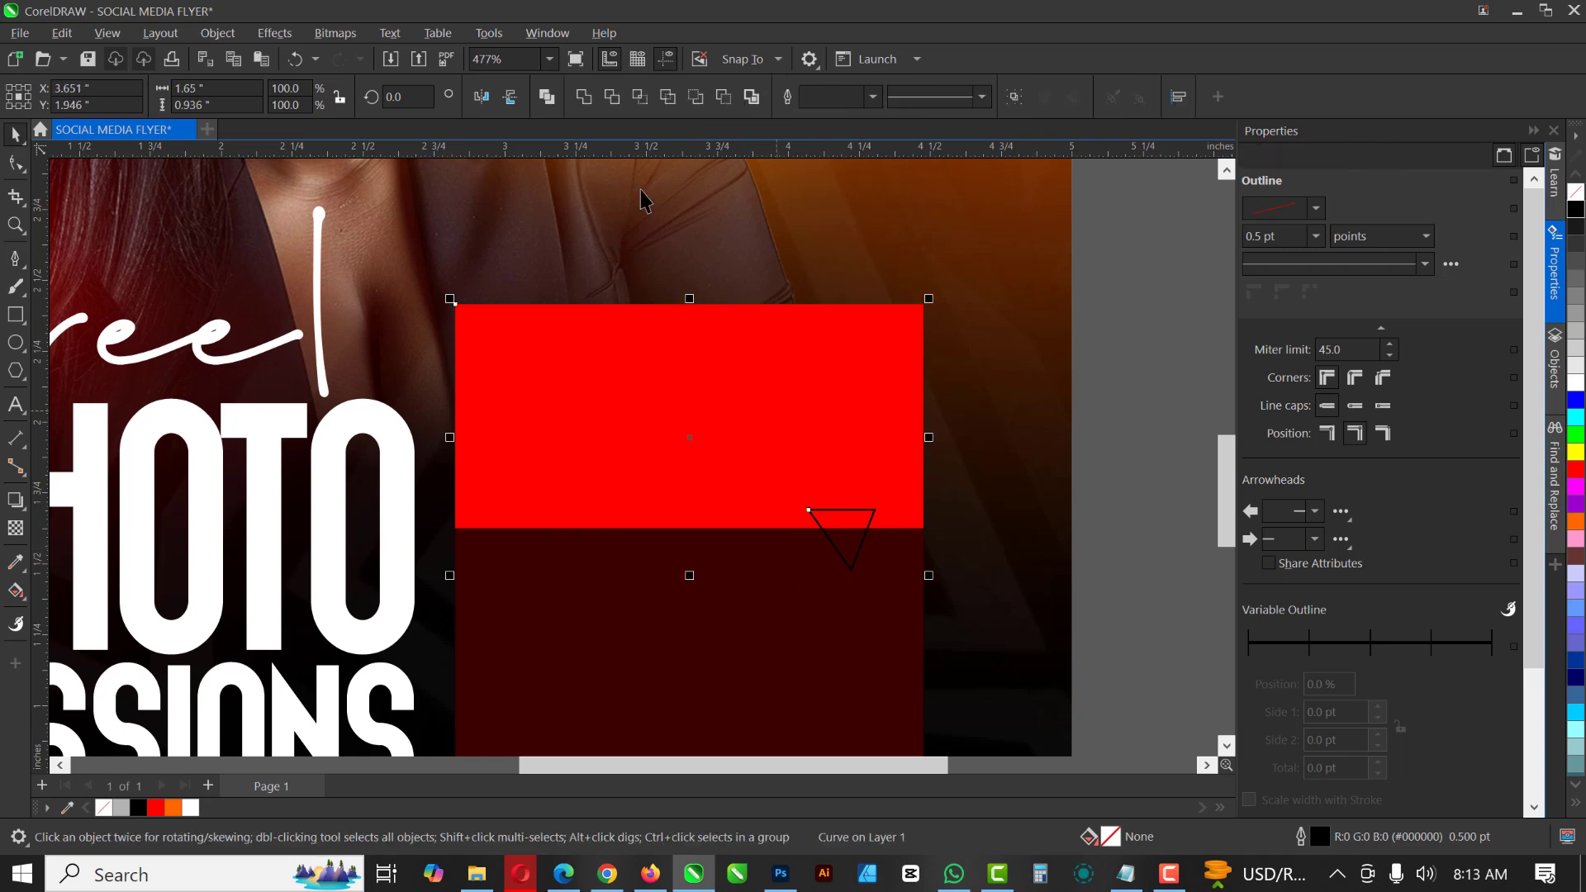
click(583, 96)
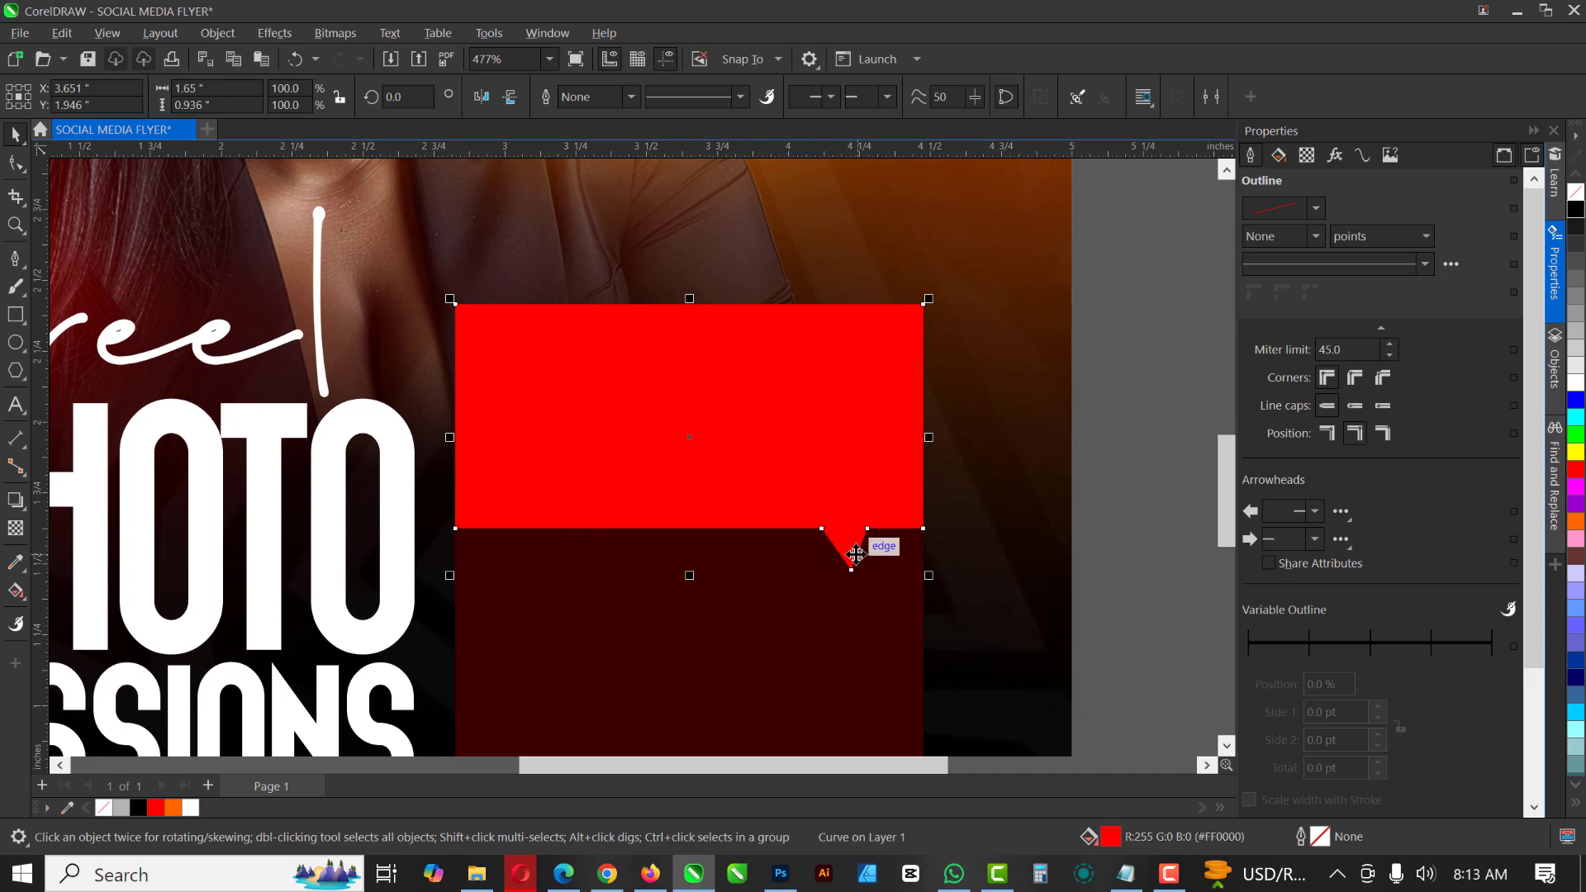
click(1143, 440)
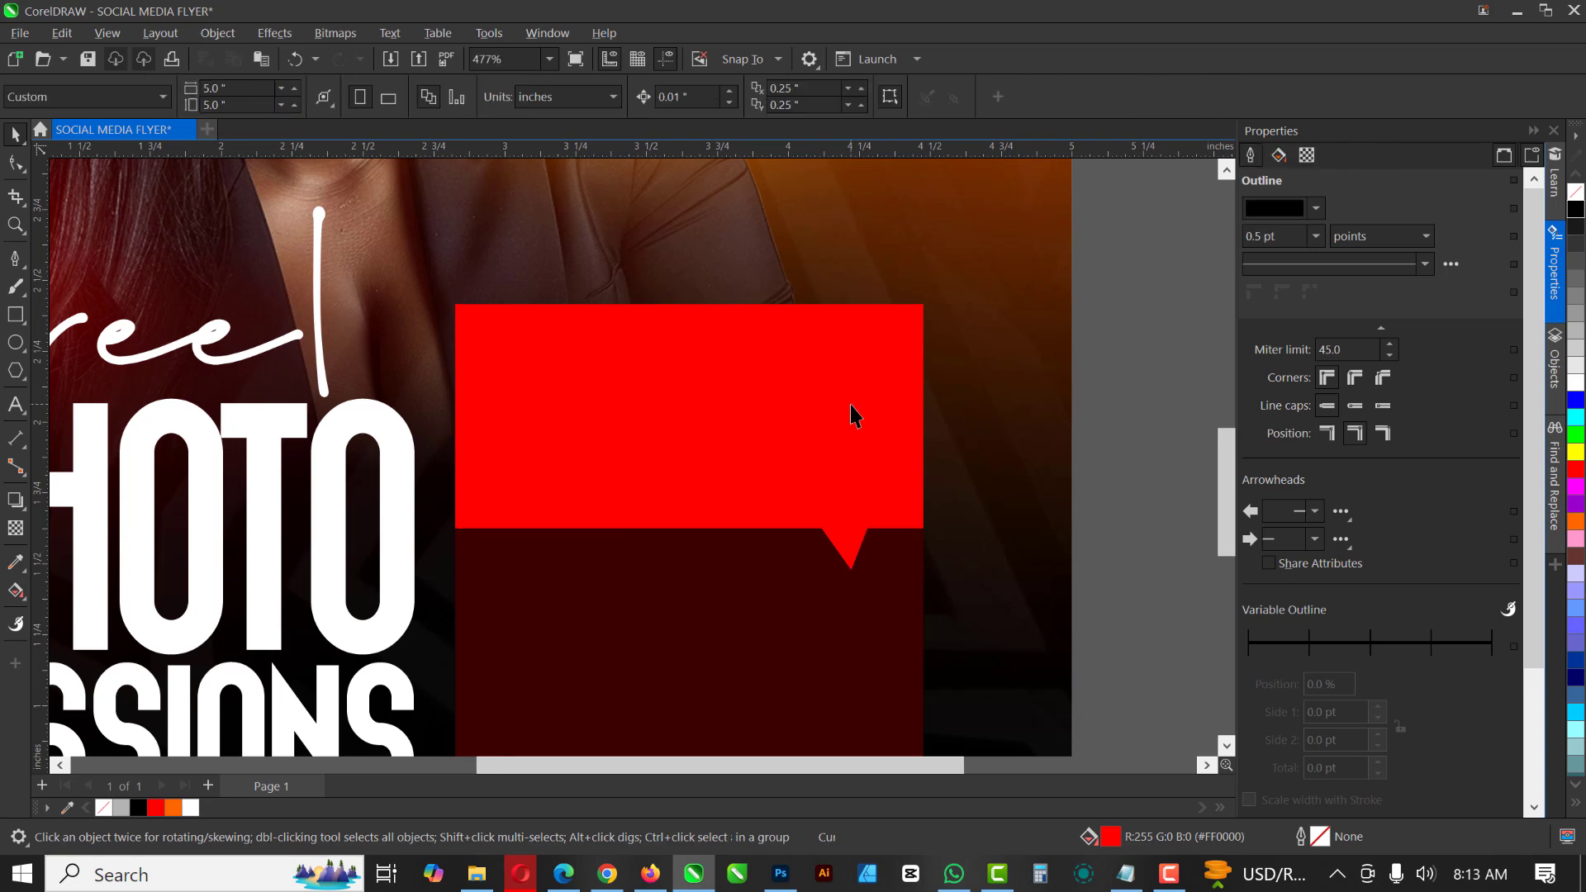
- Add the artistic text "EVENT | PORTRAIT" above the red box
scroll(850, 405, down, 3)
scroll(785, 426, up, 2)
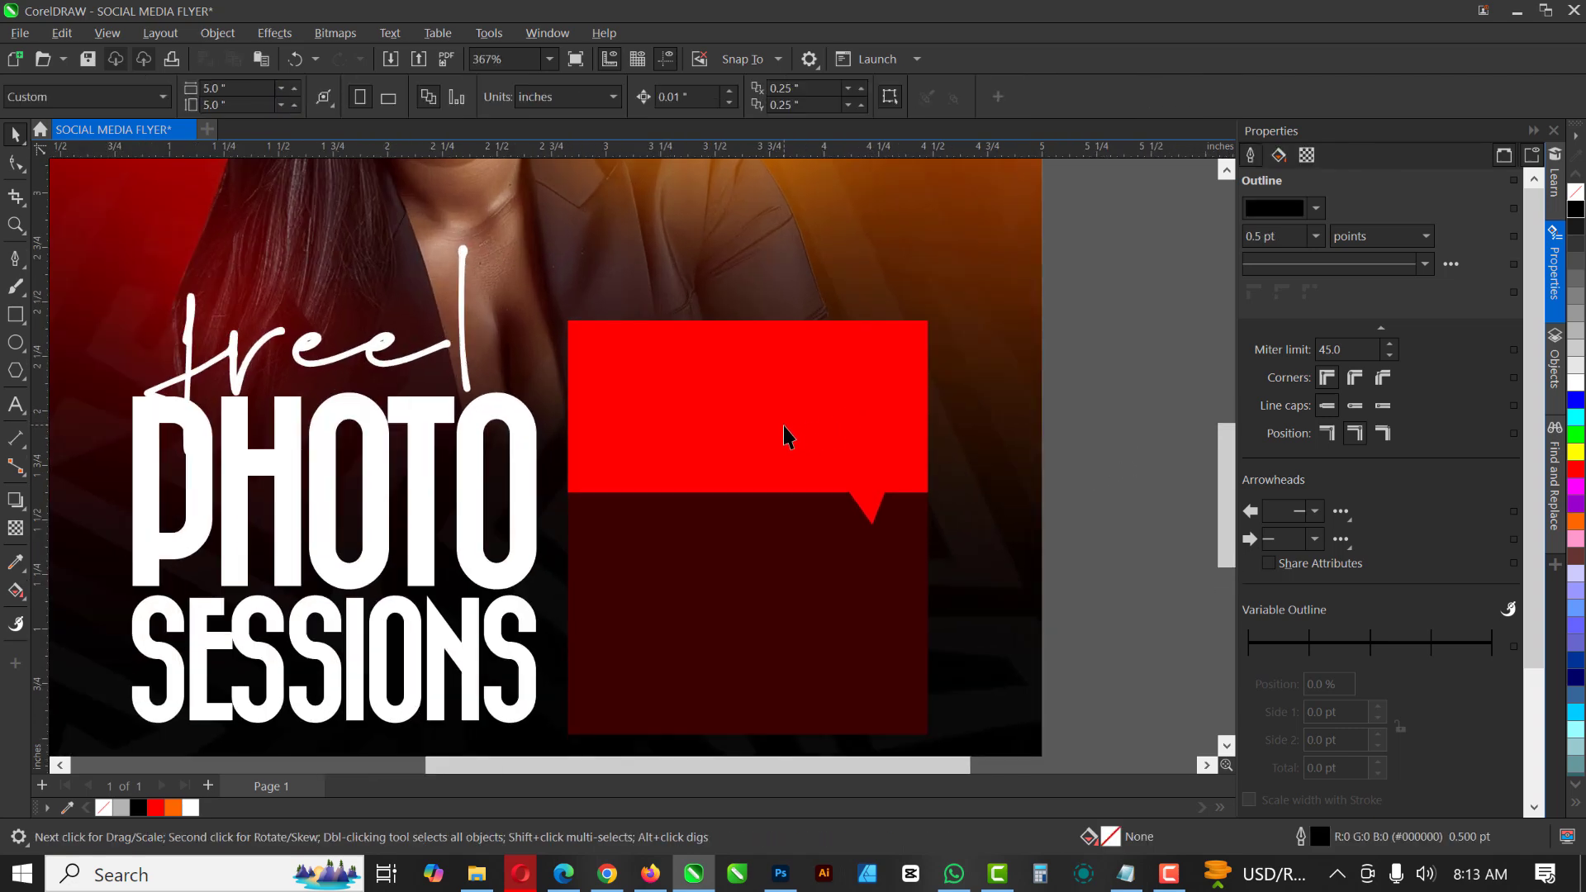
click(783, 426)
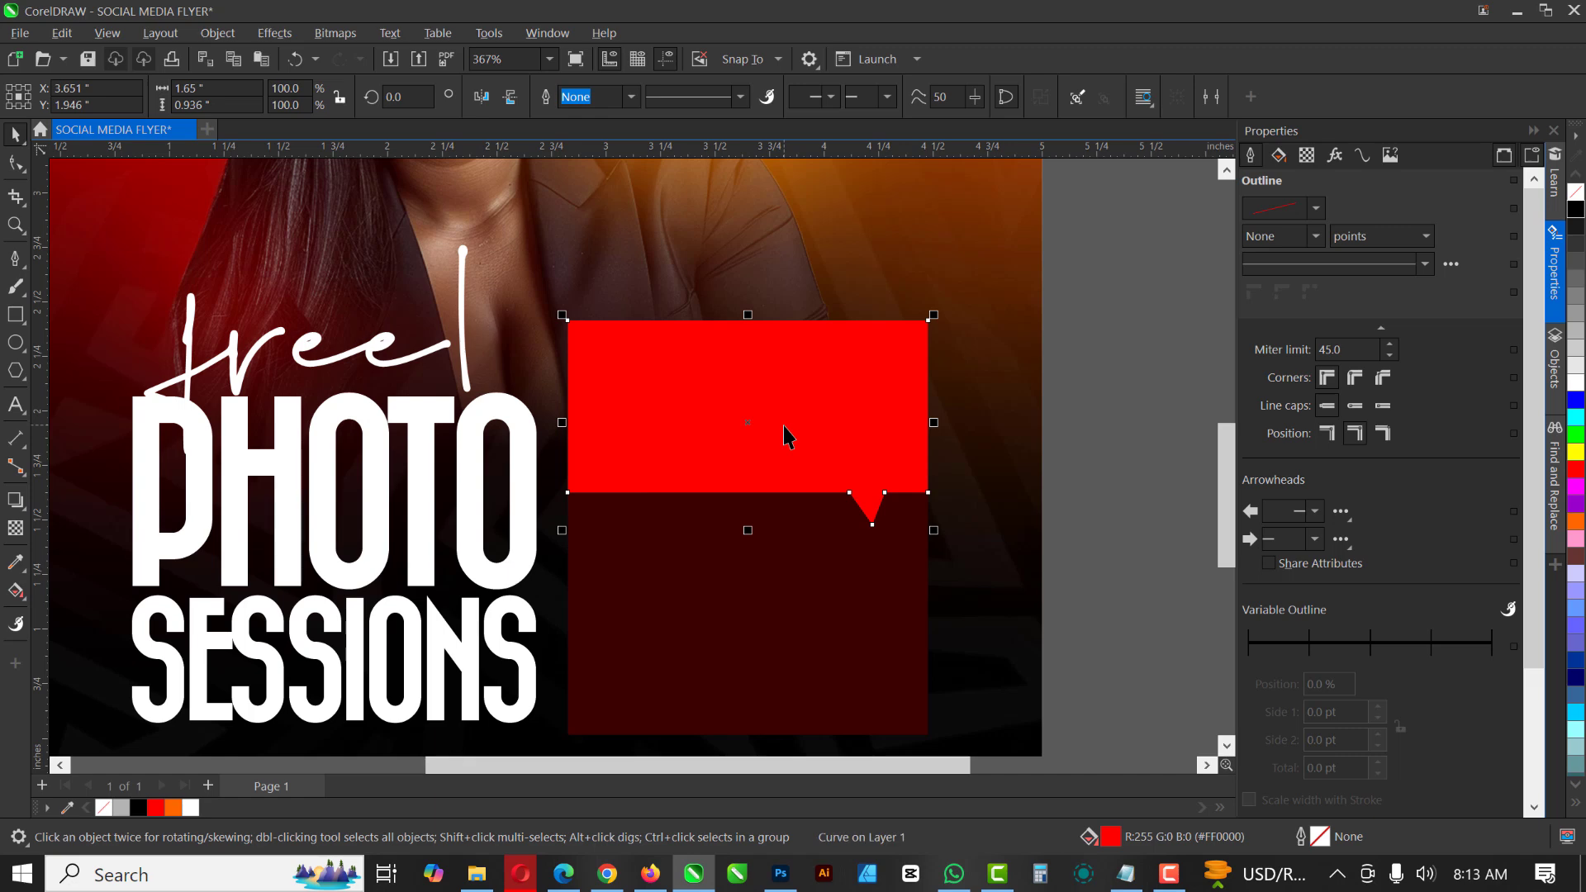
click(15, 405)
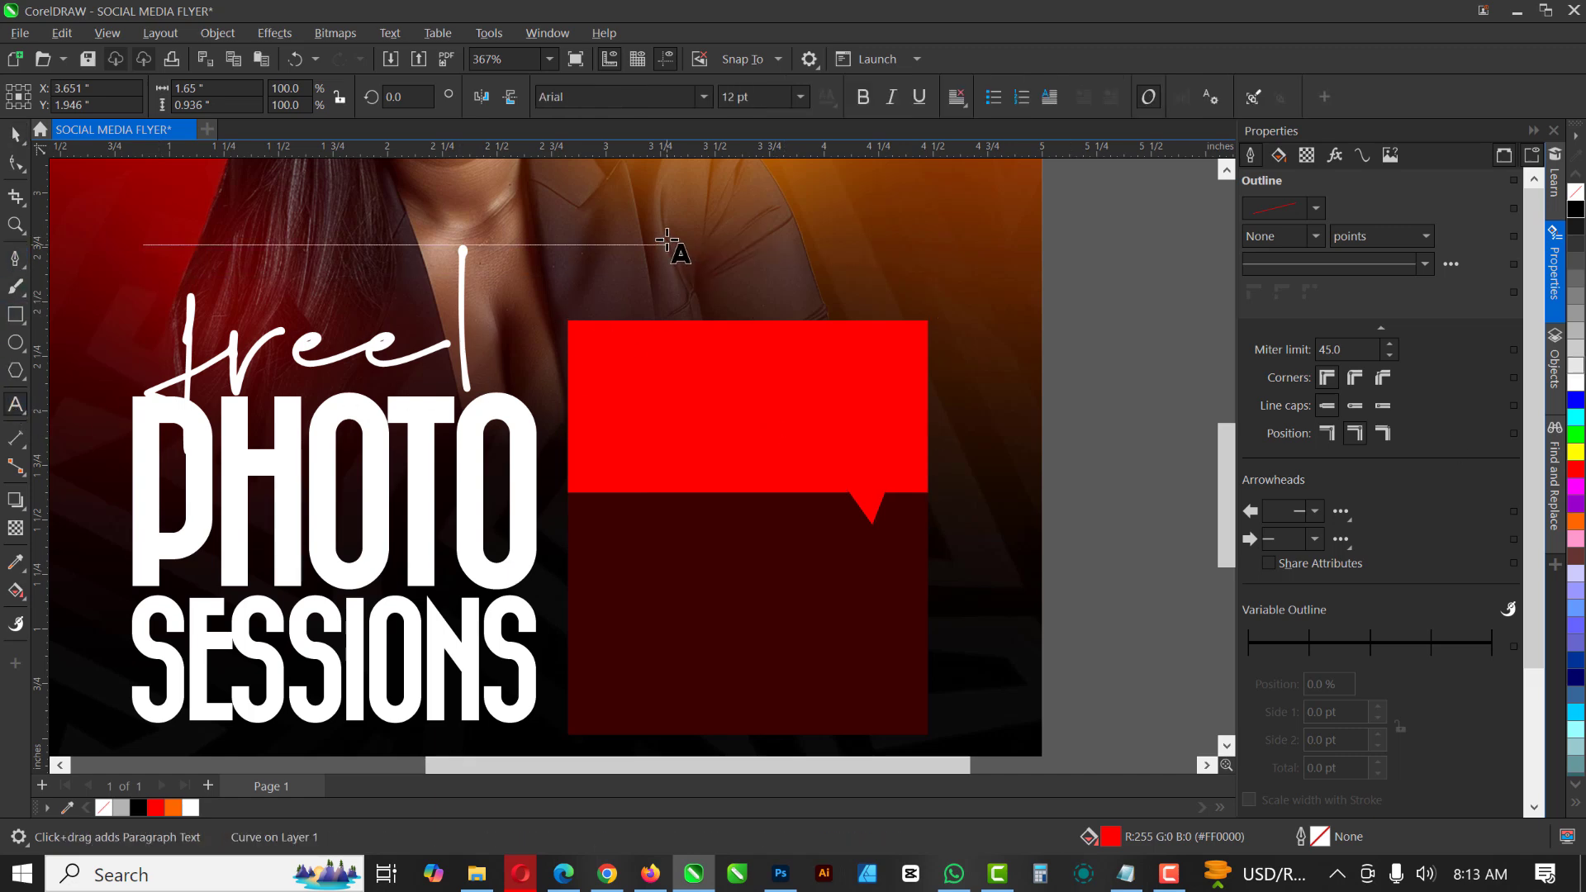
click(680, 260)
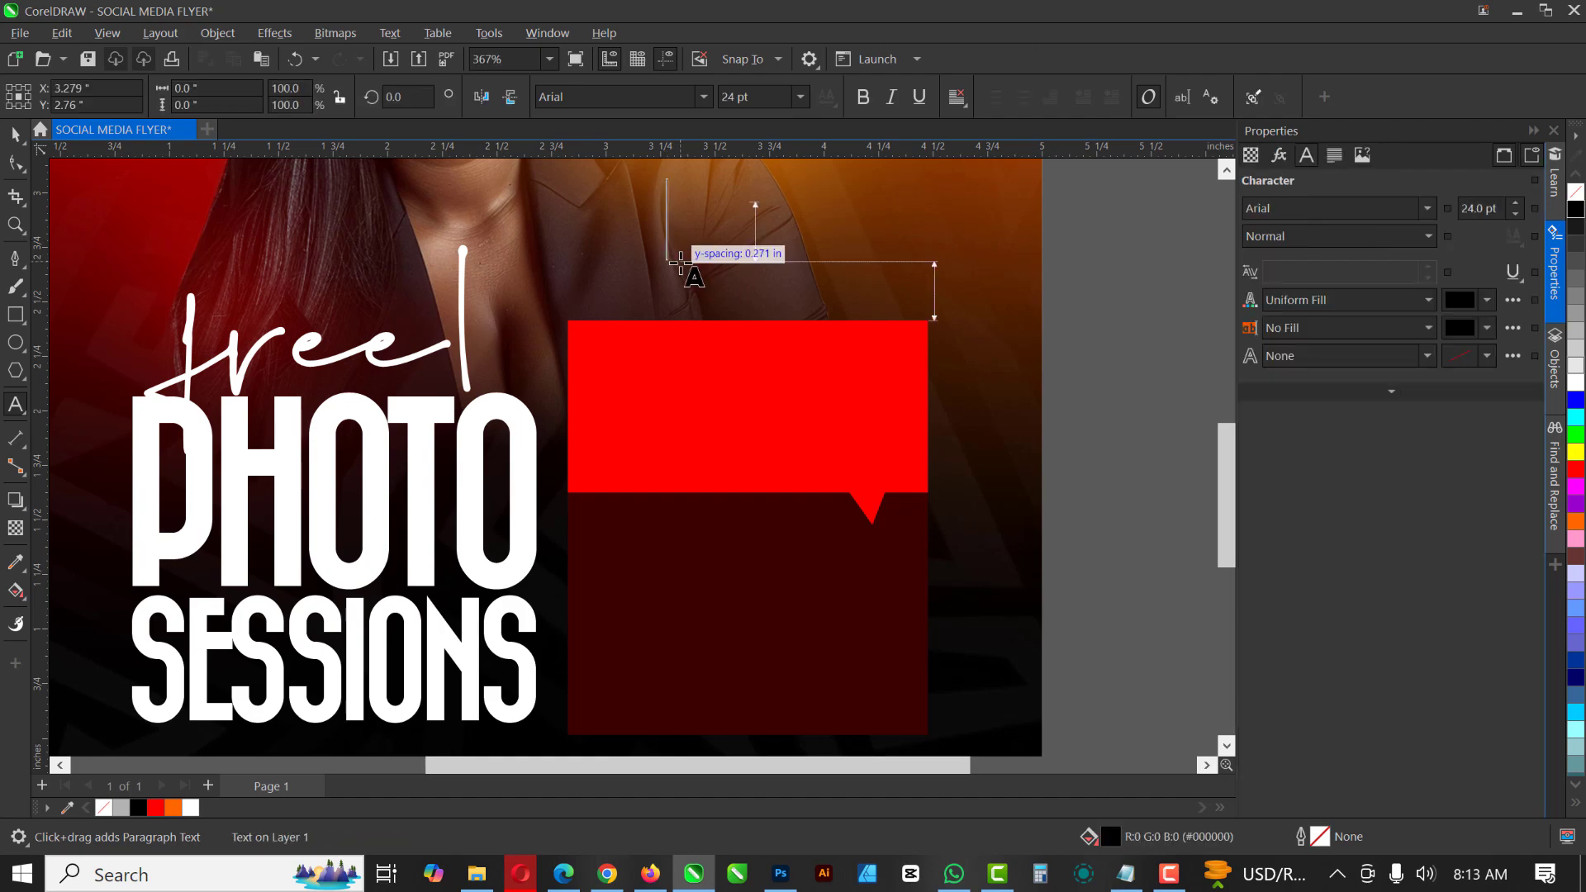
click(798, 95)
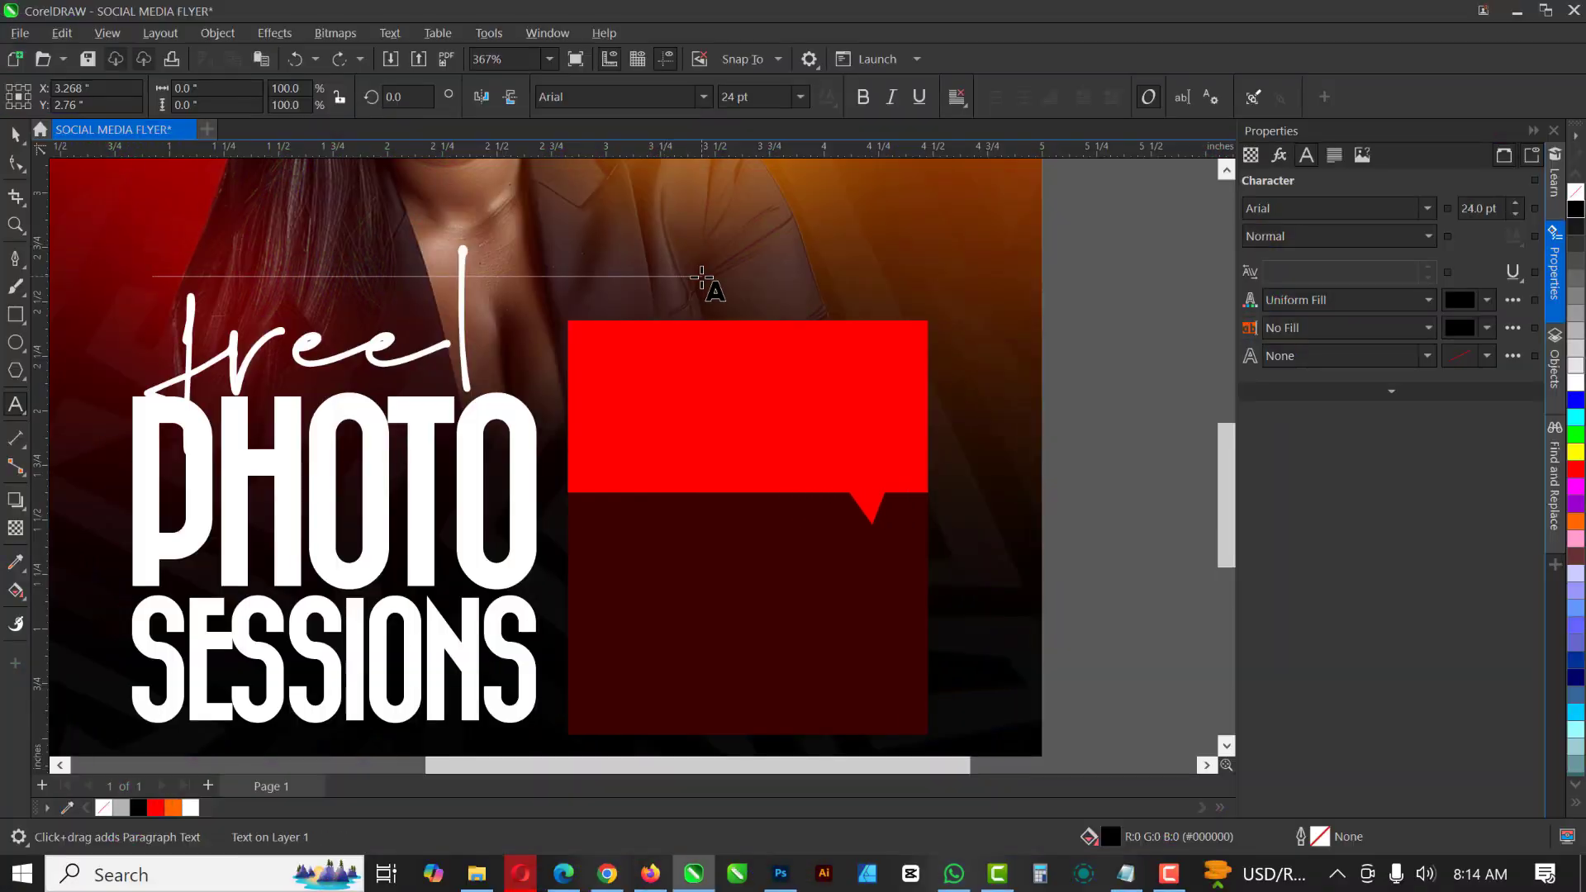
text(EVENT | PORTRAIT)
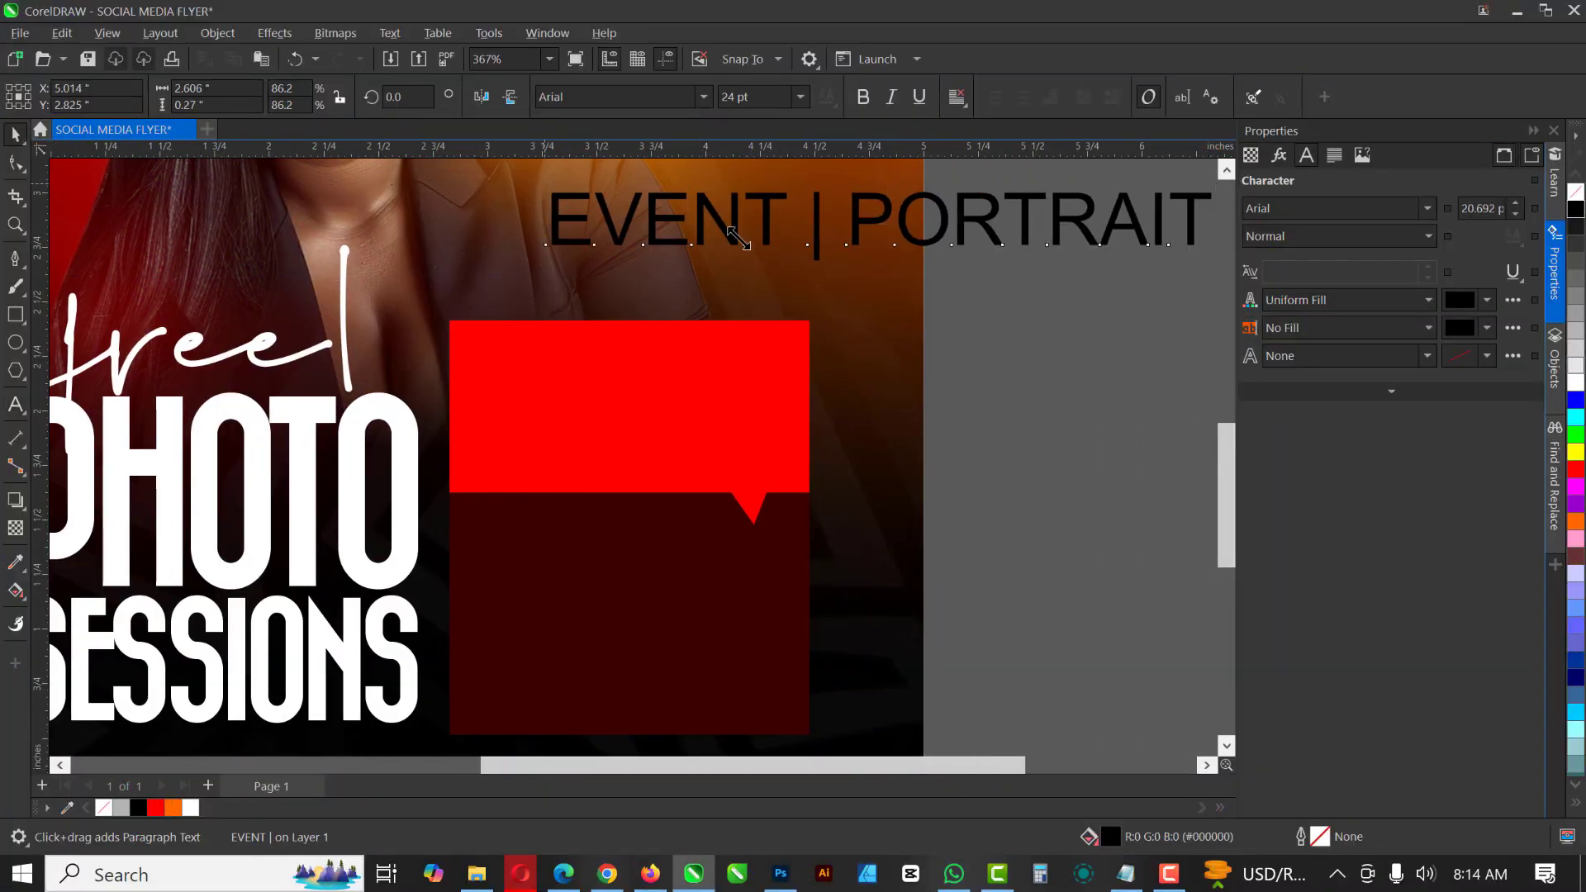
- Shrink the "EVENT | PORTRAIT" text to about 5.7 pt in white on the red box and set its font to Lemon/Milk
key(ctrl+z)
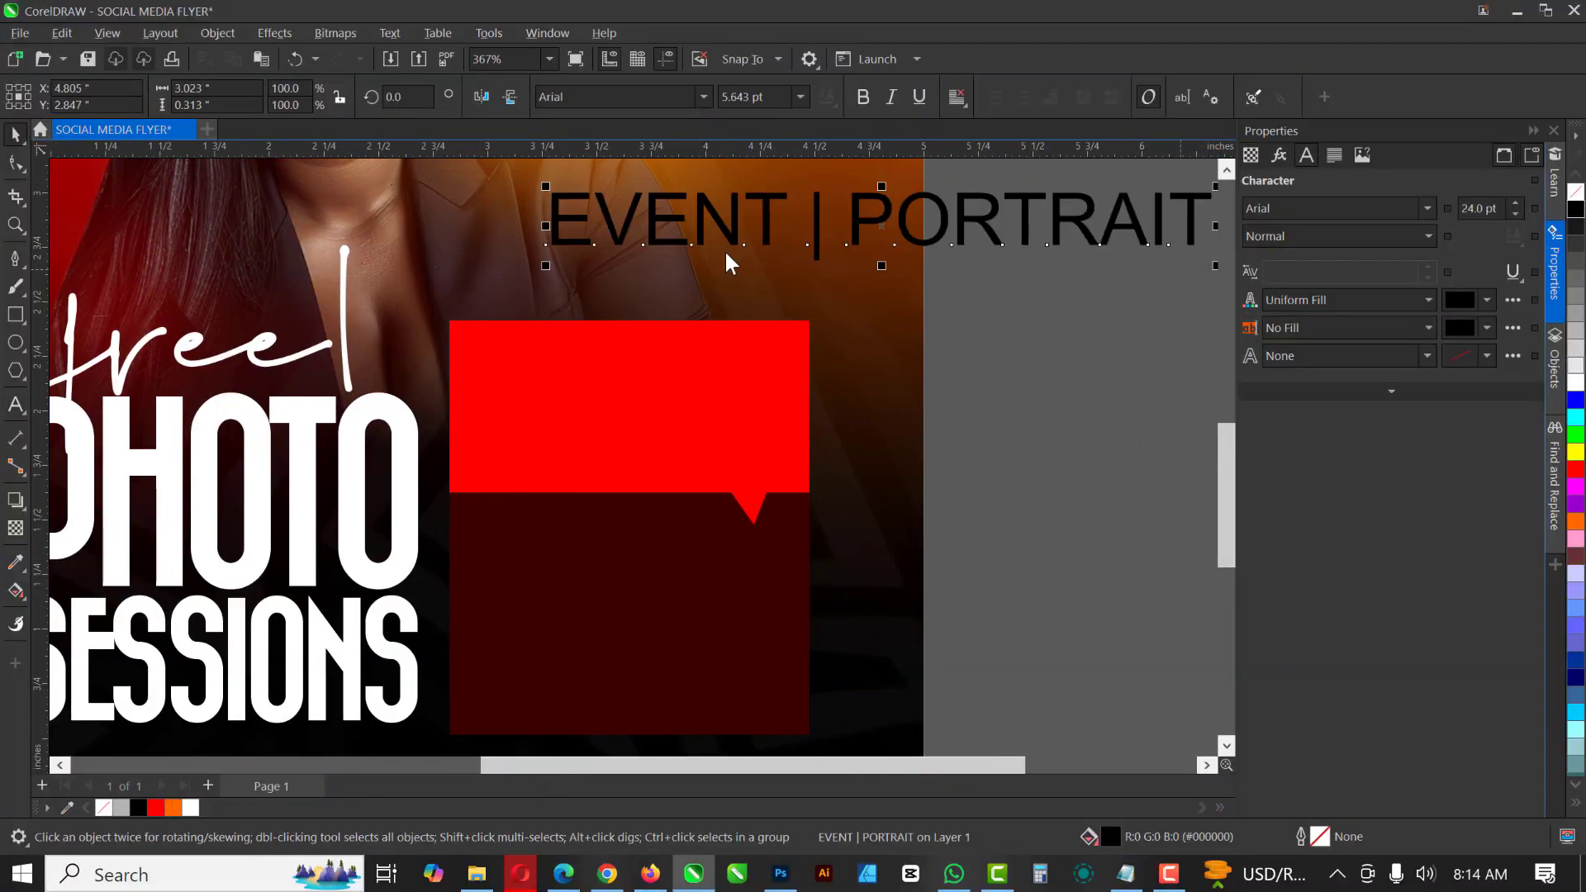
click(800, 96)
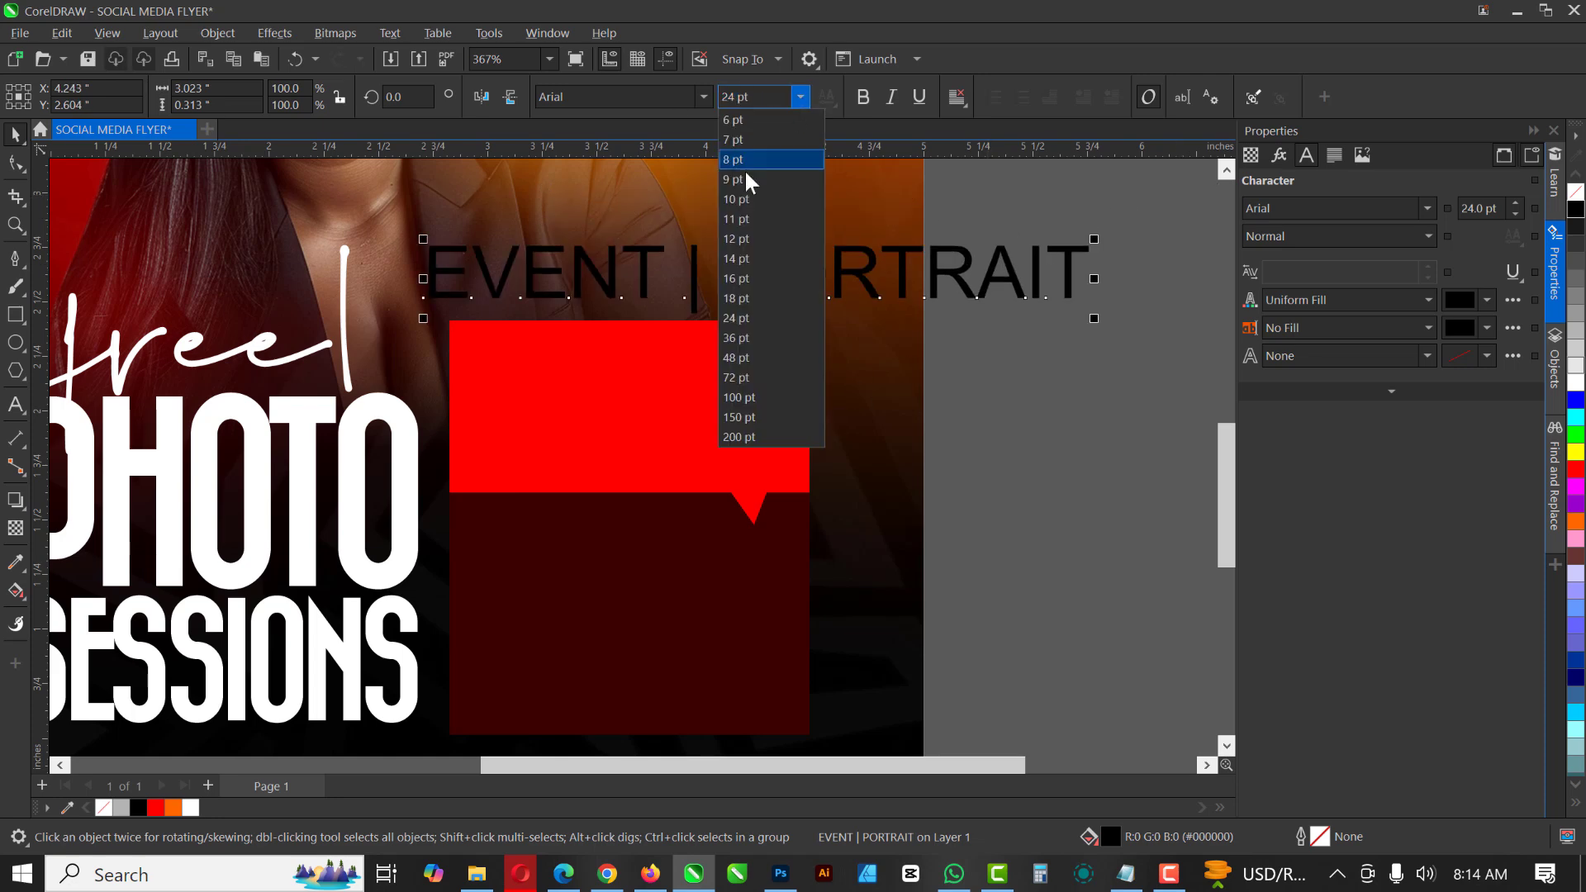
click(748, 176)
drag(548, 276, 609, 372)
click(579, 97)
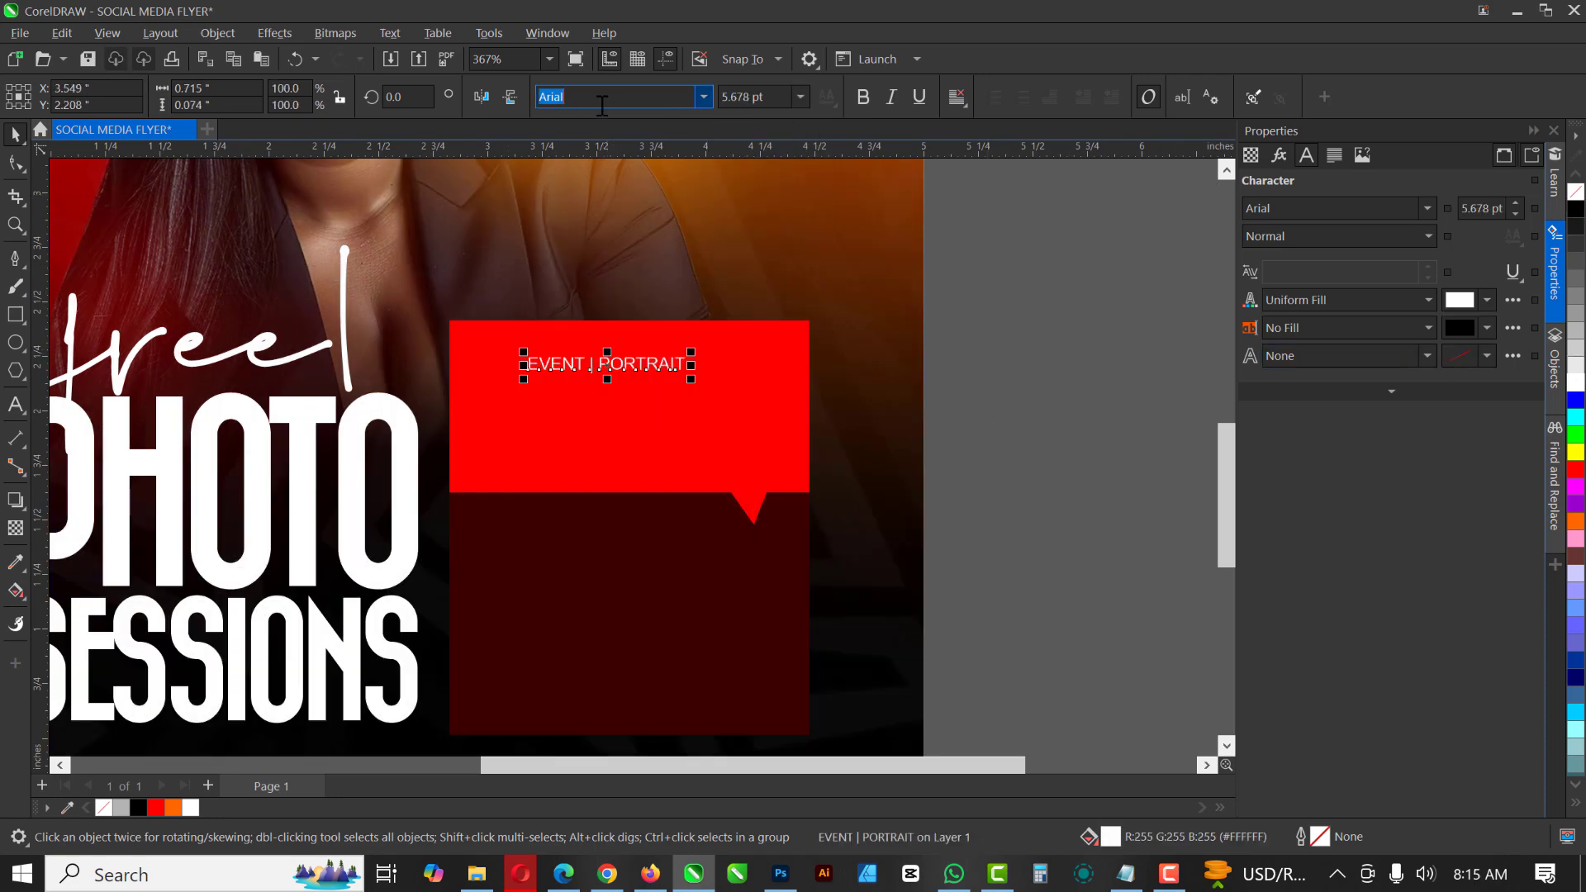
text(Lemon)
key(Return)
- Add the lines "COMMERCIALS | WEDDINGS" and "CORPORATE | FASHION" beneath "EVENT | PORTRAIT" in the same text object
double_click(682, 364)
key(Return)
text(COMMERCIALS | WEDDINGS)
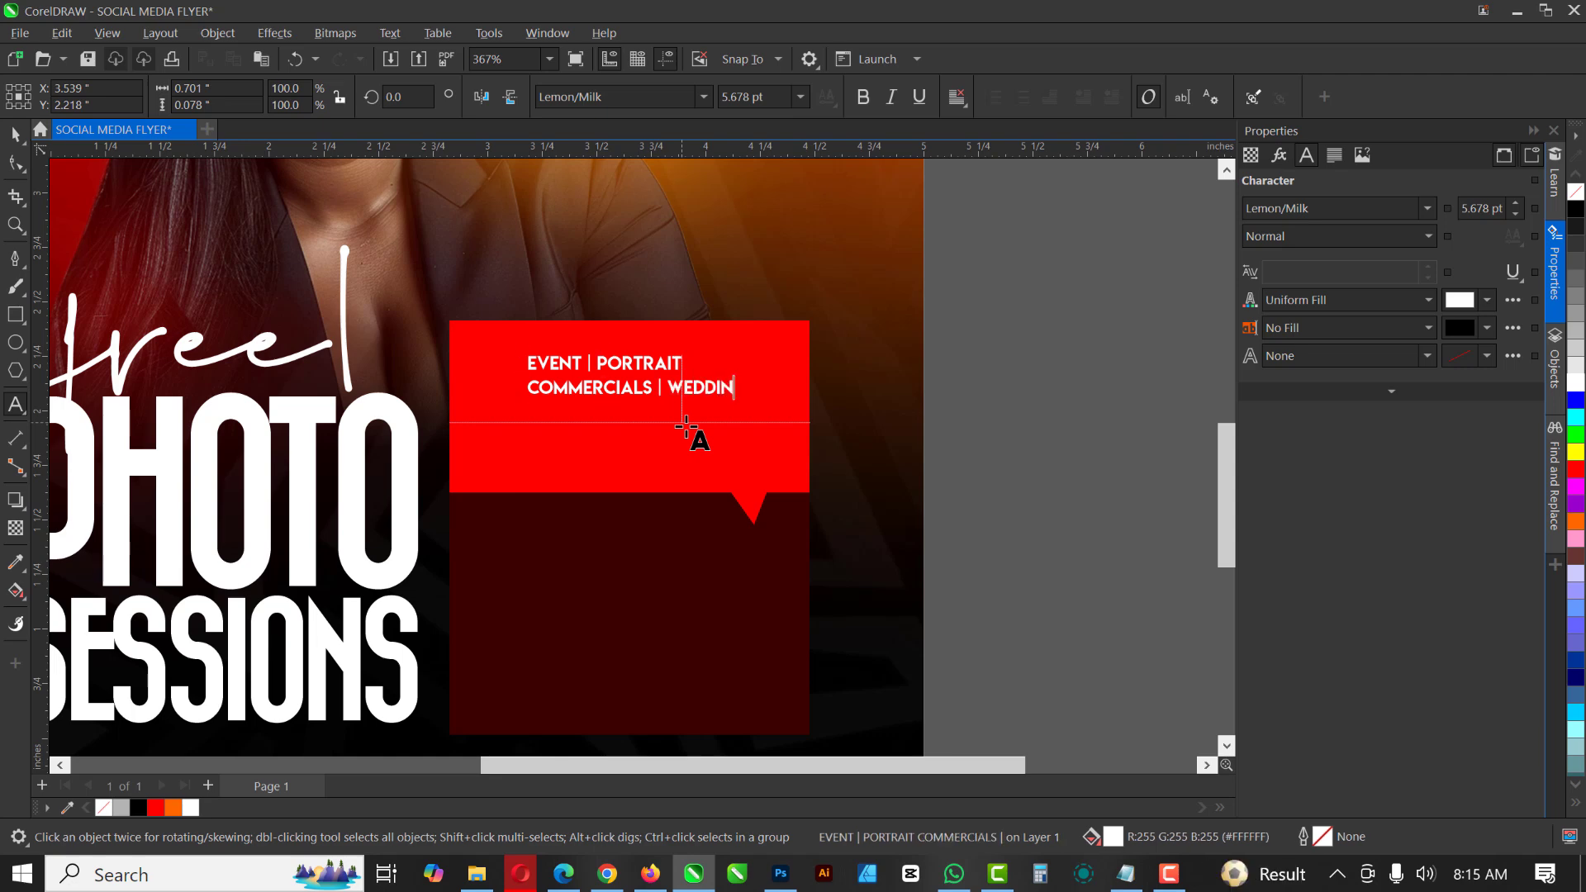
key(Return)
text(CORPORATE | FASHION)
- Center-align the three-line services text and enlarge it to about 1.3 inches wide within the red box
click(15, 133)
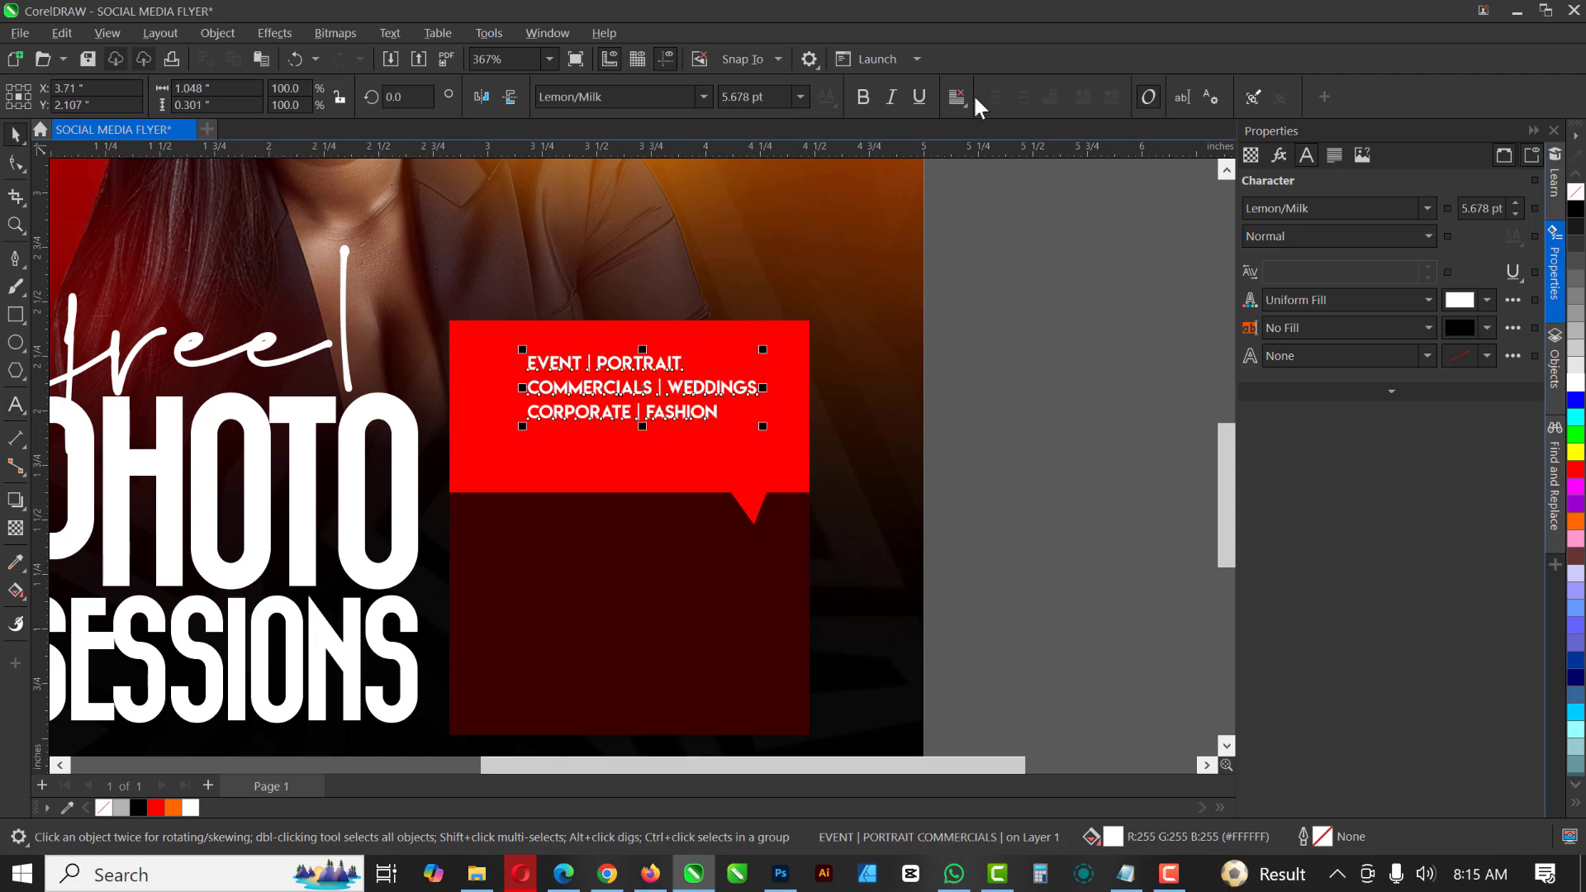
click(956, 97)
click(991, 157)
drag(766, 438, 779, 471)
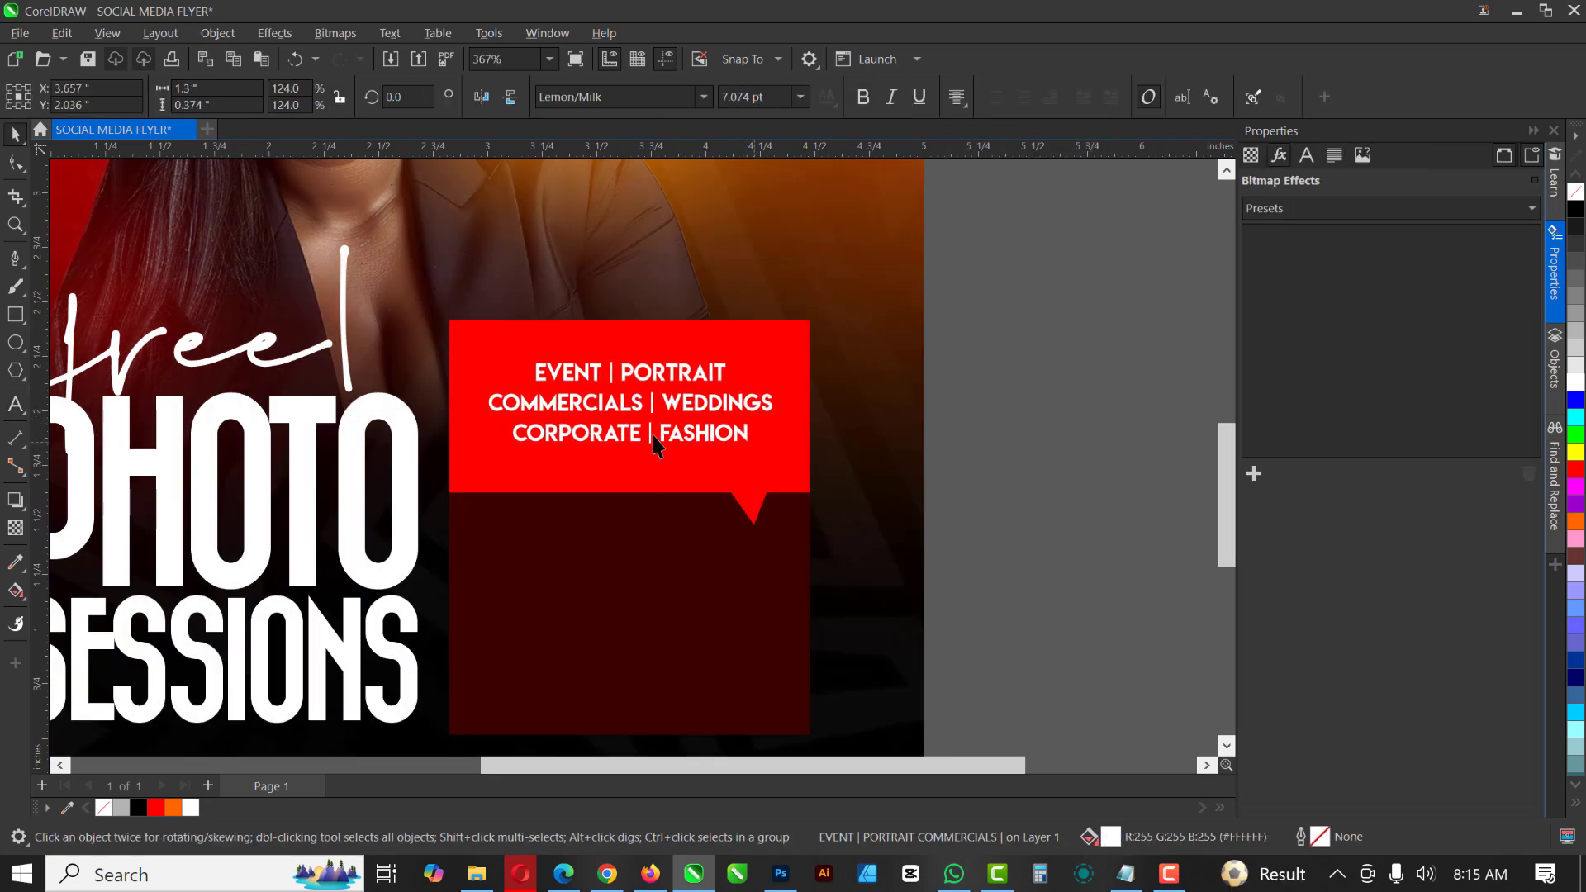
- Duplicate the services text onto the dark red box, replace it with "BOOKING FEE:" and widen its letter spacing
drag(693, 418, 730, 548)
double_click(653, 621)
key(ctrl+a)
text(BOOKING FEE:)
key(F10)
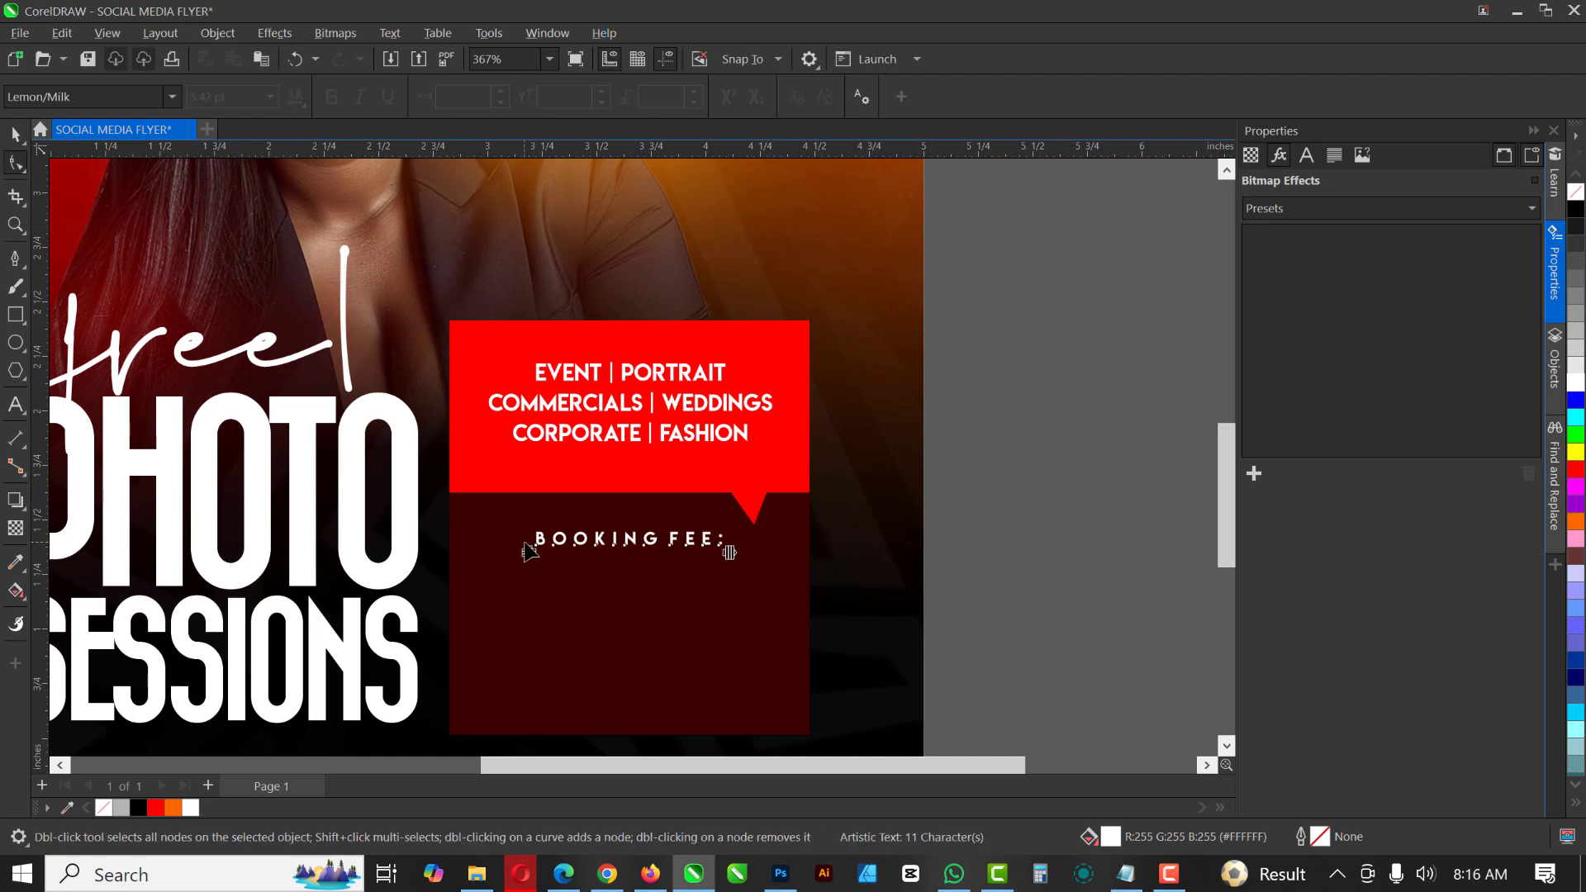
- Create a large "30K" text in the Morganite font from a copy of the booking label and place it beneath that label
click(607, 506)
drag(607, 505, 731, 661)
text(30K)
click(579, 97)
text(Morganite)
click(716, 287)
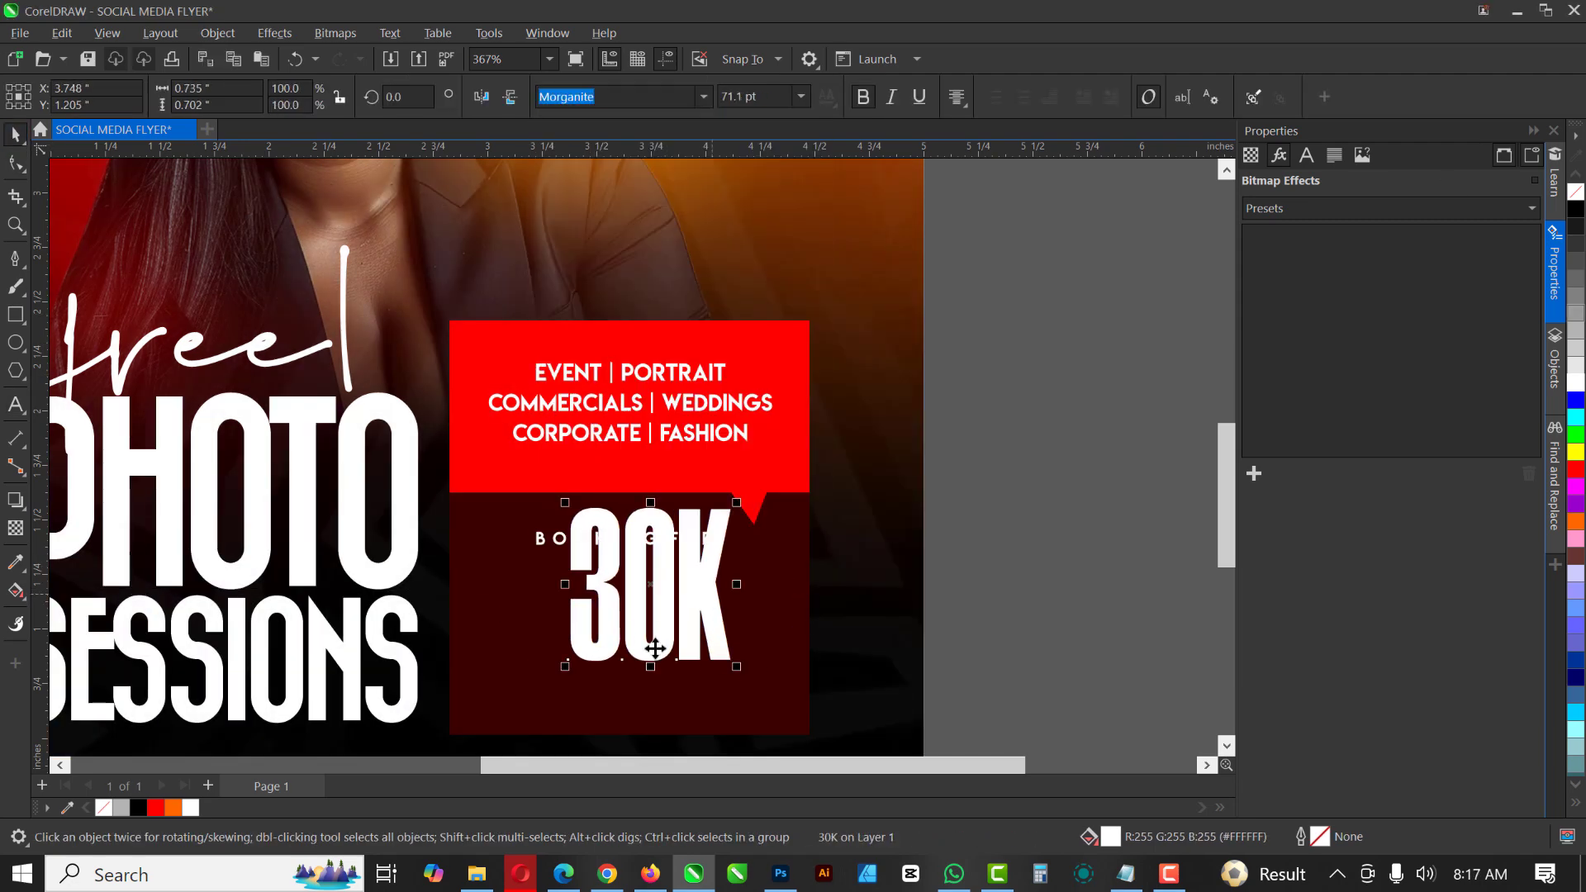
drag(636, 706, 617, 754)
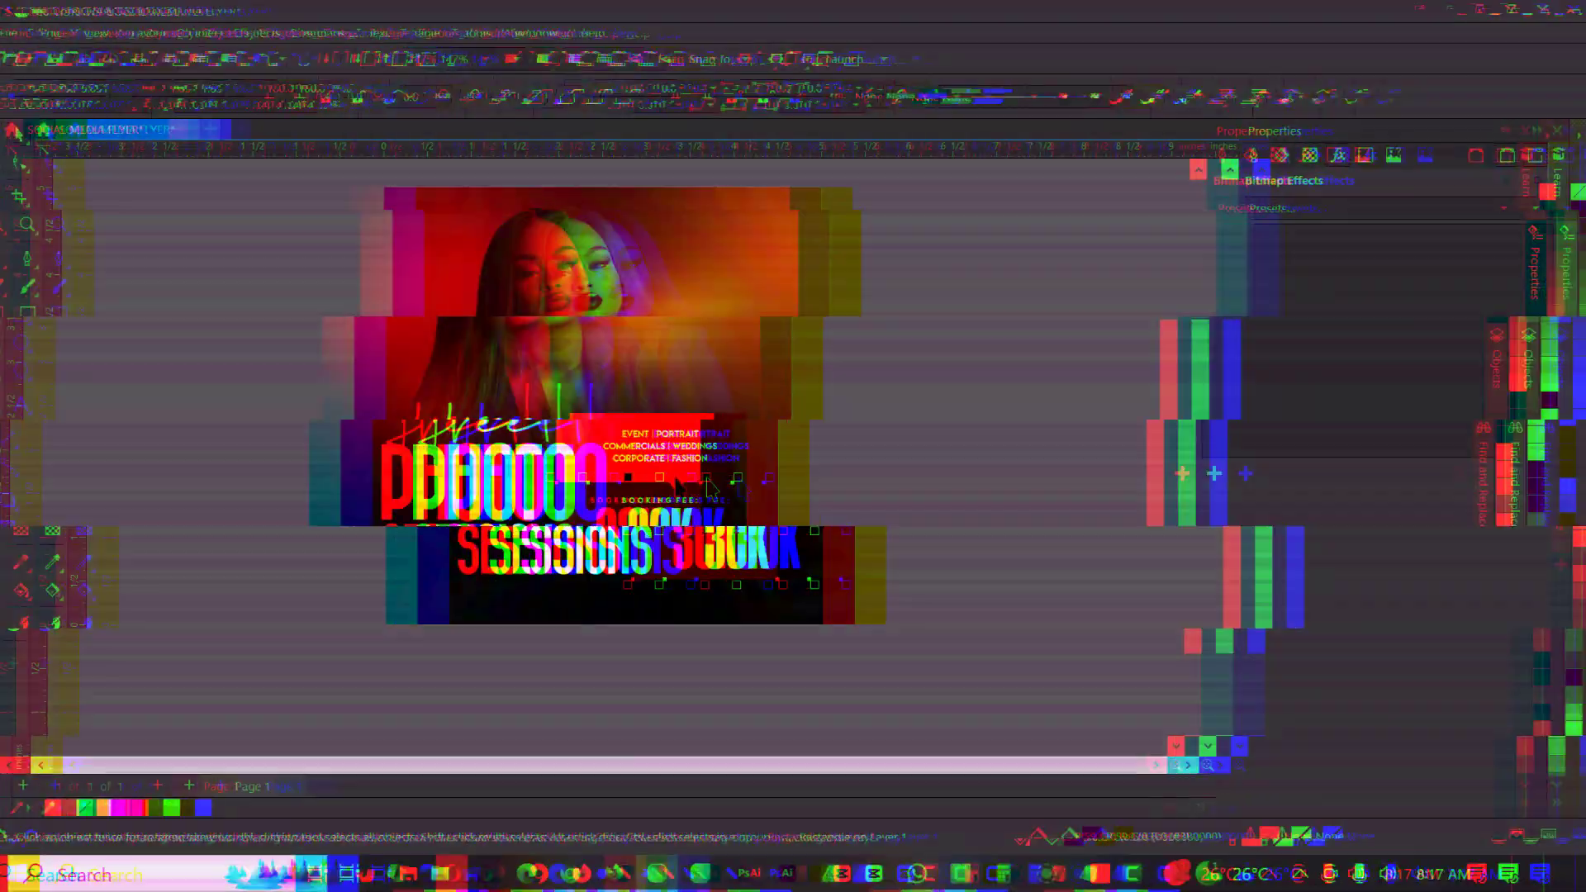
- Import the colourful geometric pattern image from the RESOURCE FILE folder and scale it to about 4.2 inches square beside the flyer
scroll(747, 488, up, 2)
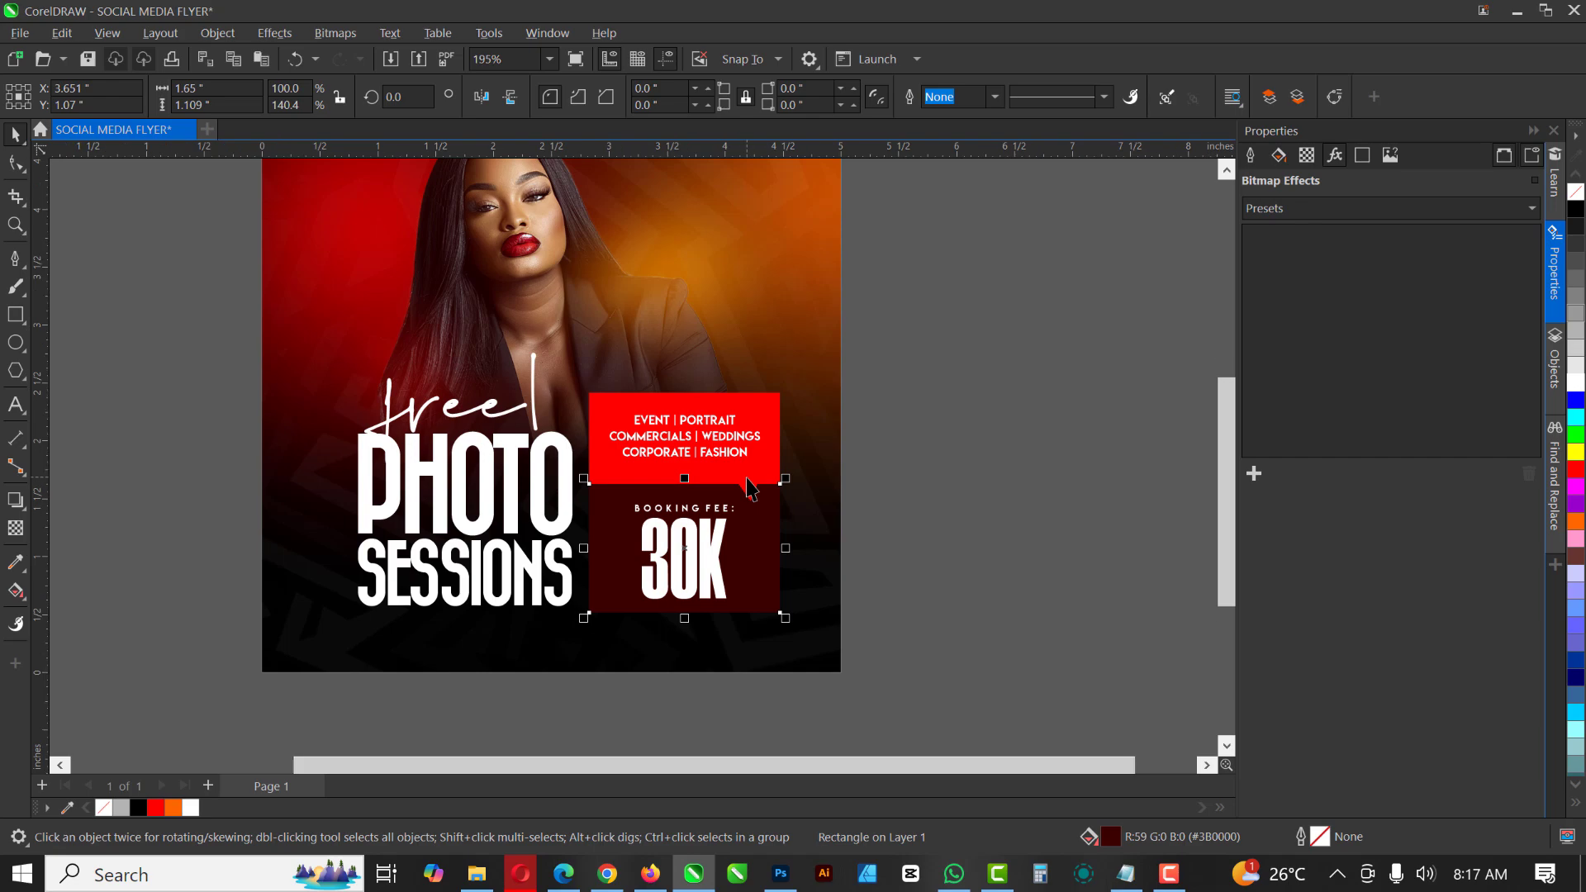
click(476, 873)
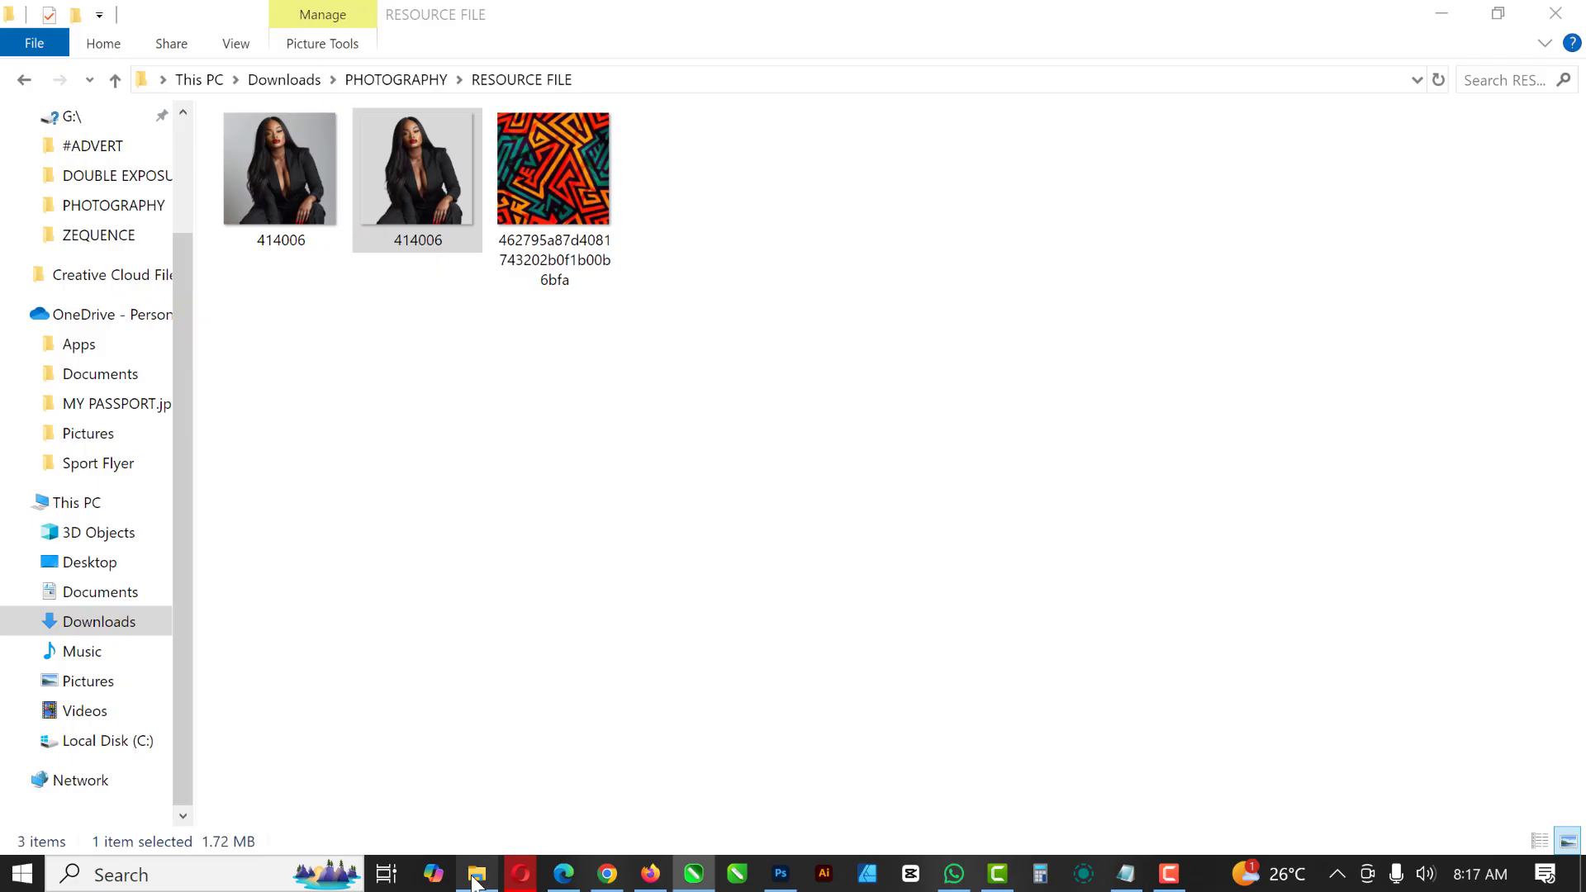
click(573, 153)
drag(563, 163, 1034, 367)
scroll(701, 442, down, 2)
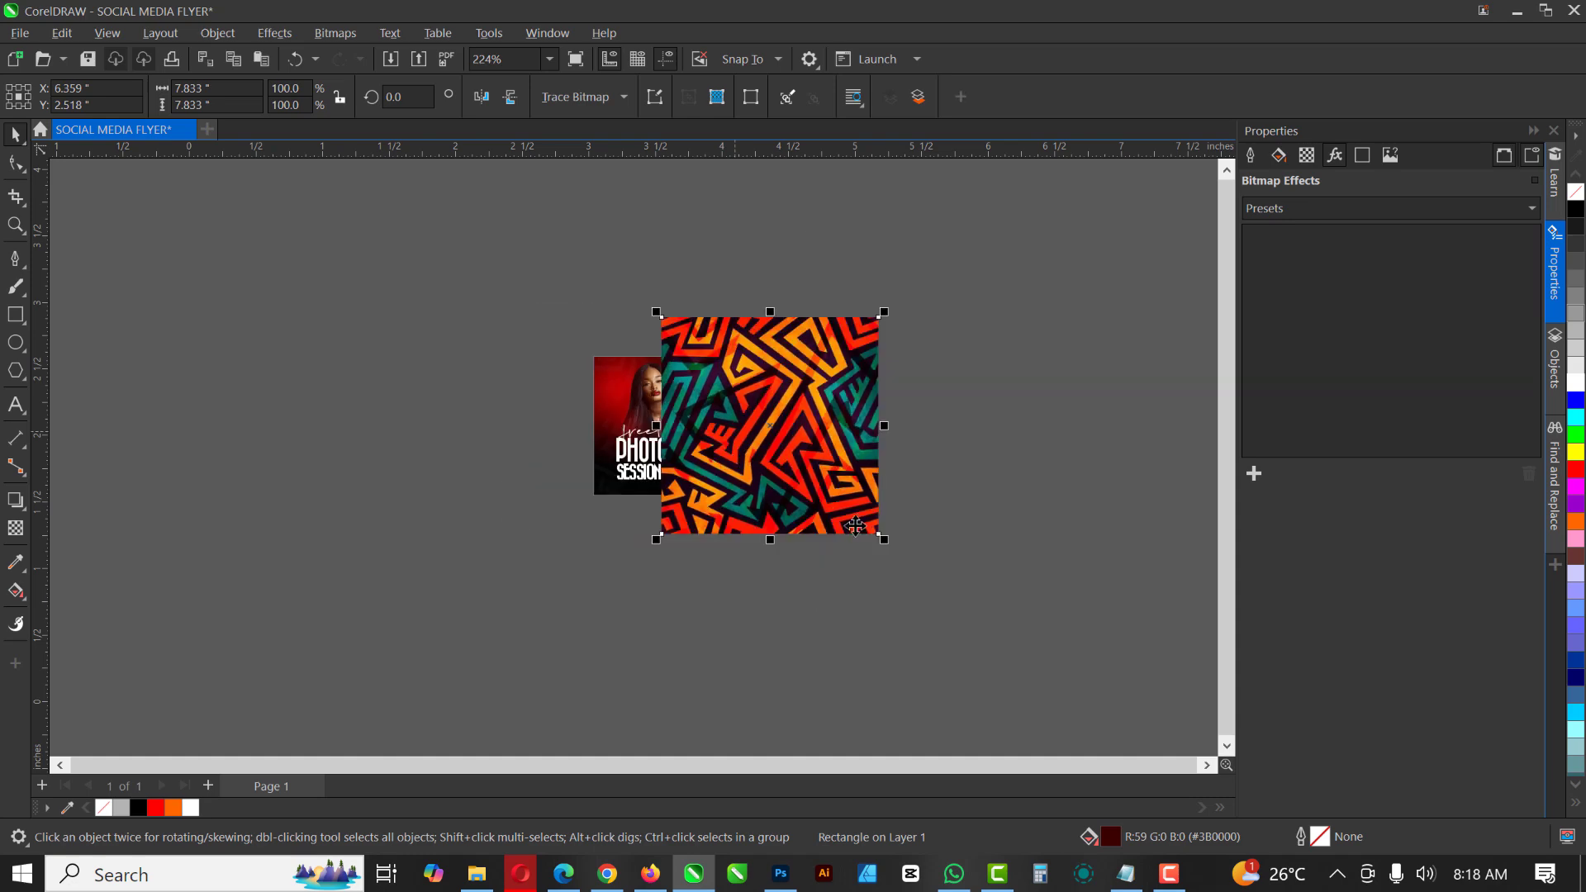
scroll(826, 495, up, 2)
drag(946, 589, 864, 512)
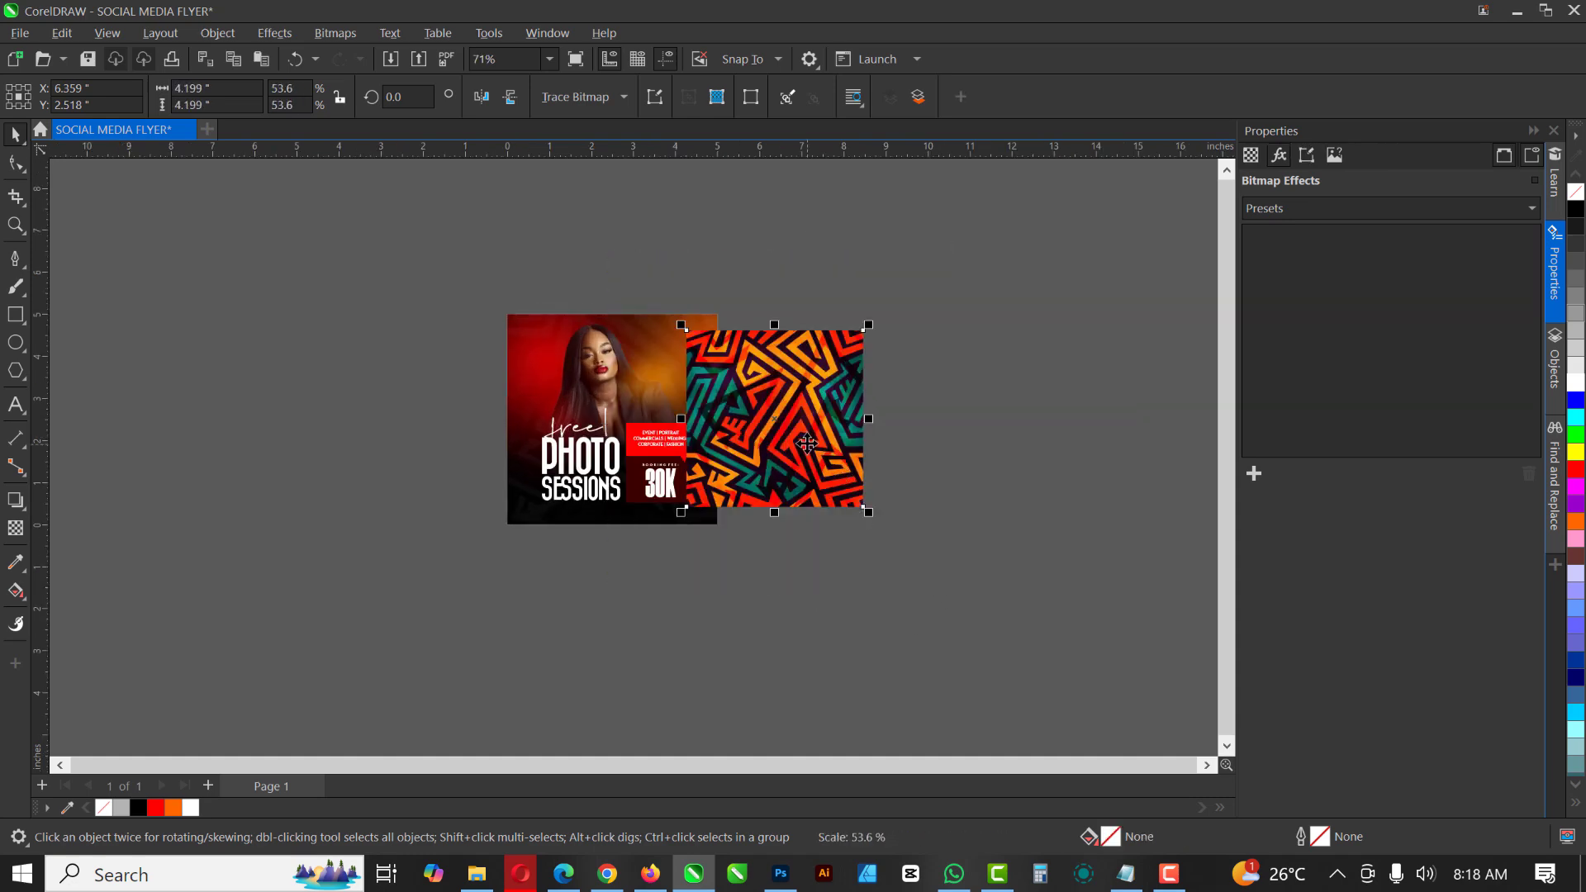
- Convert the pattern image to a 300 dpi RGB Color (24-bit) bitmap with anti-aliasing and a transparent background
scroll(750, 400, up, 1)
click(334, 31)
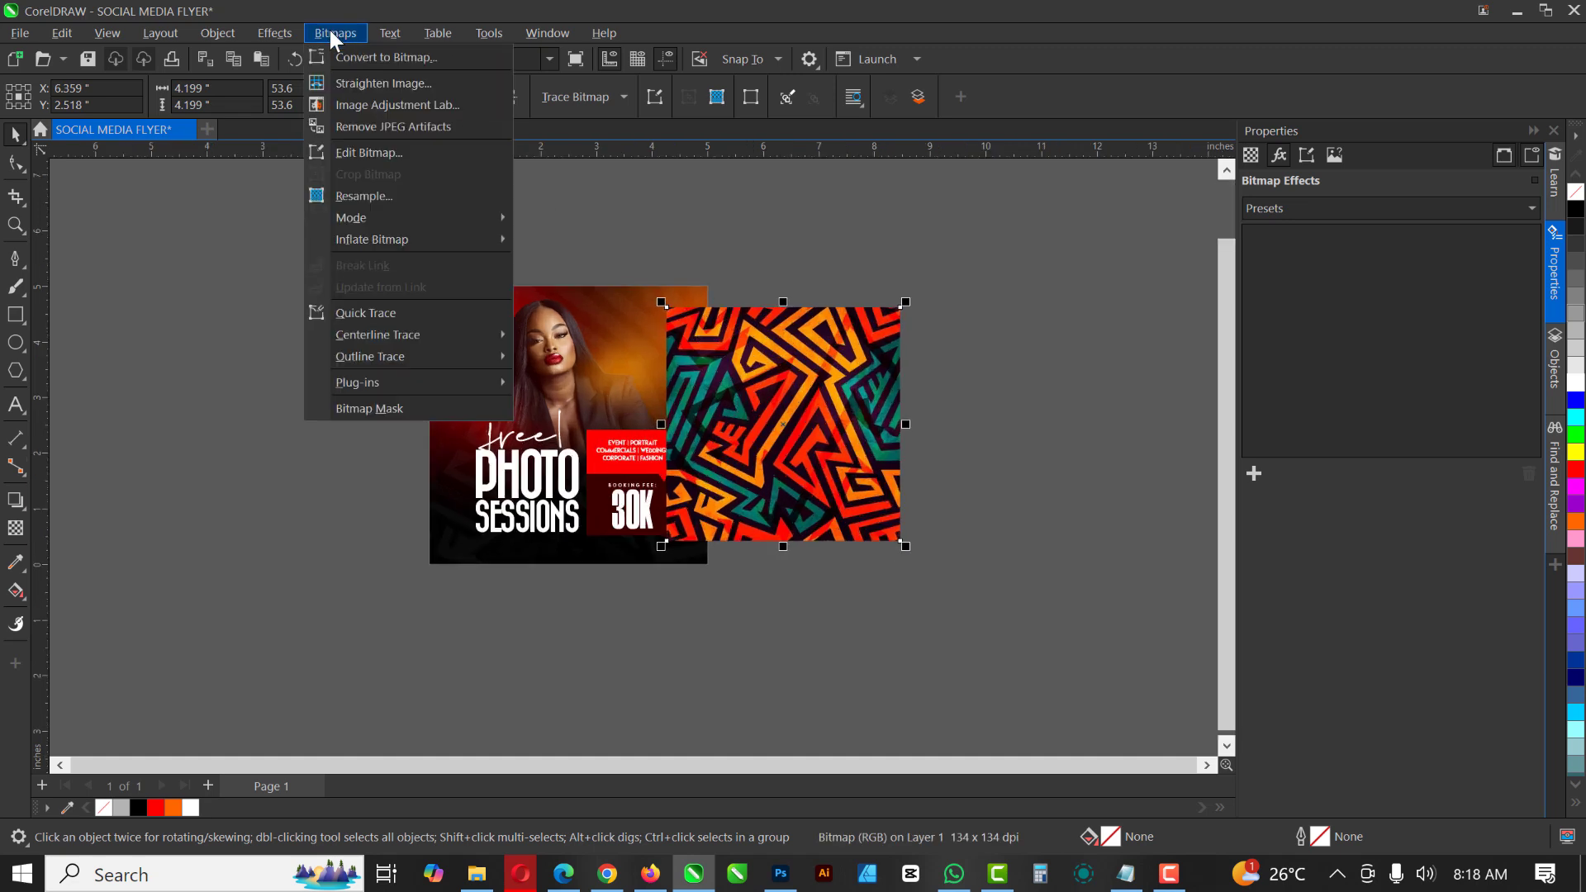
click(358, 58)
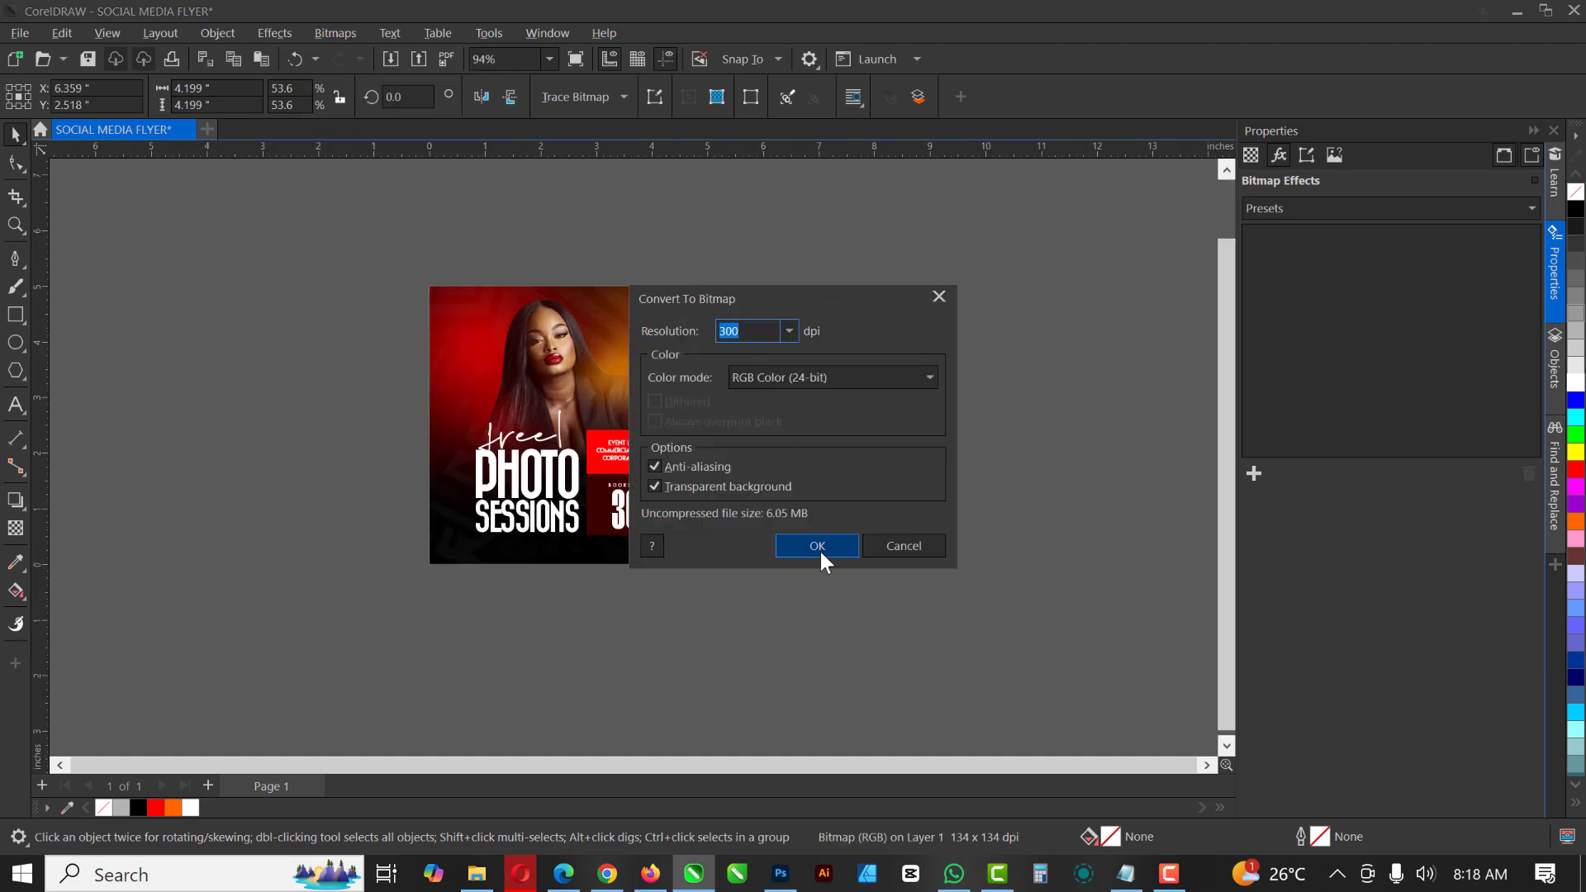
click(820, 551)
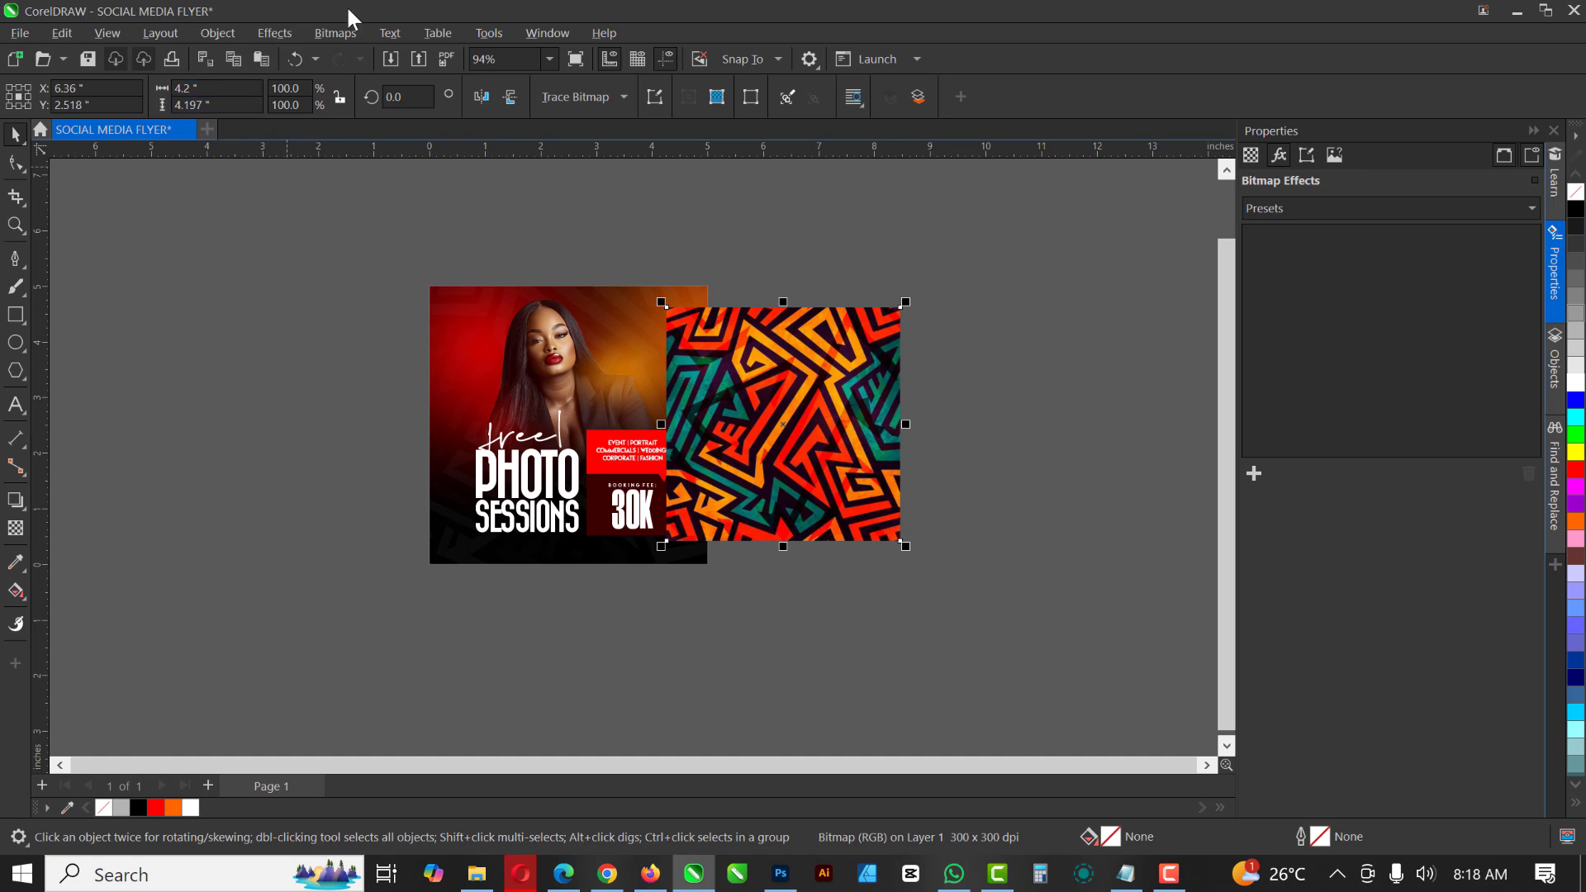
- Apply a Hue/Saturation/Lightness effect to the pattern with the saturation set to -100
click(269, 30)
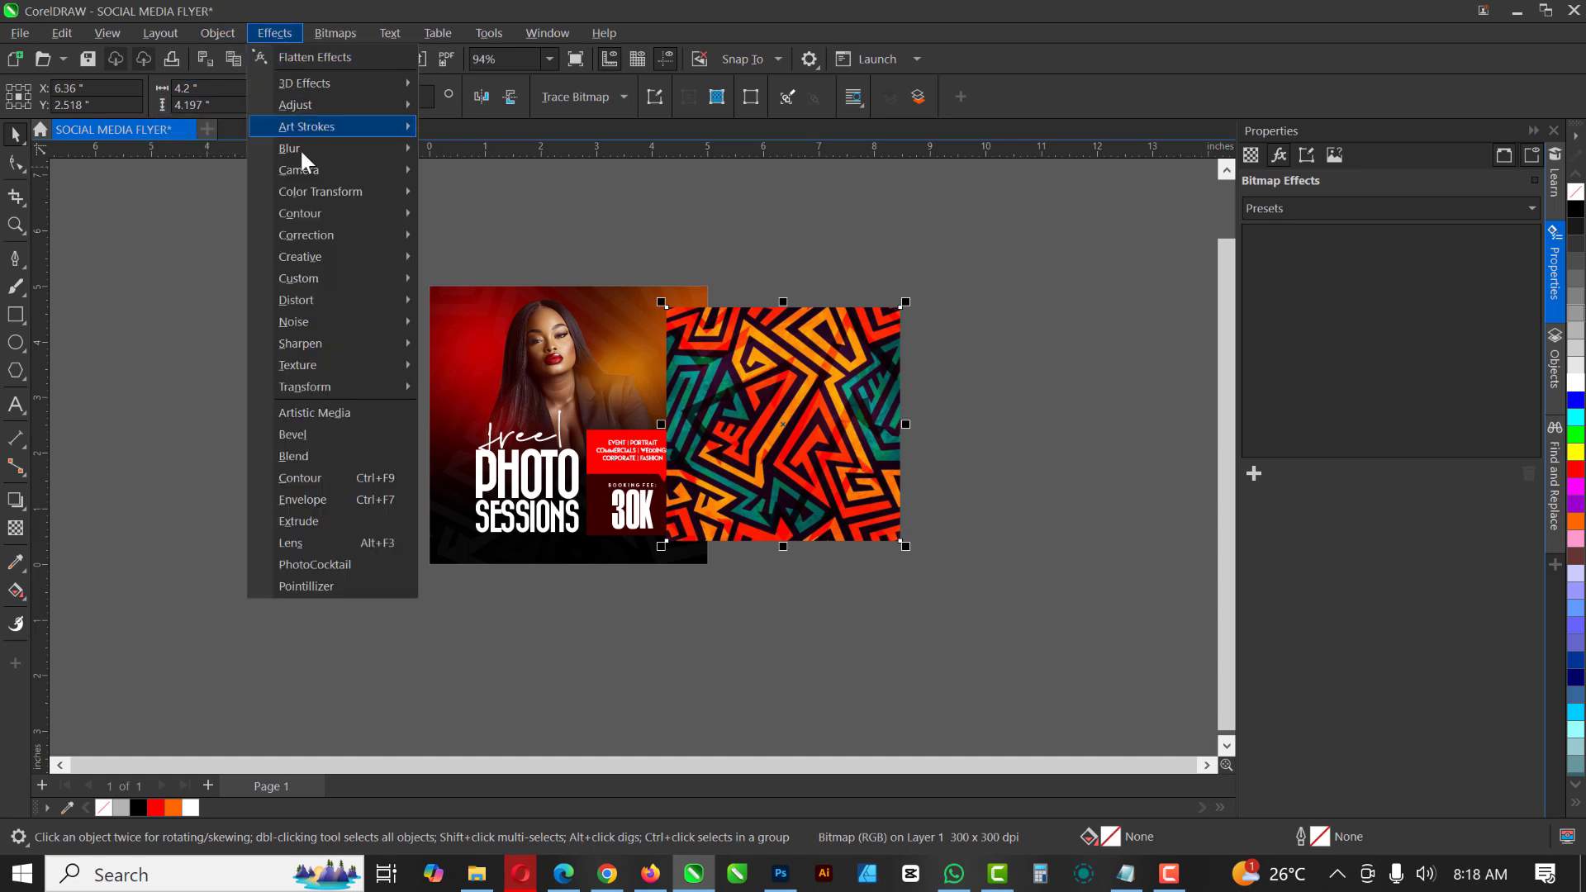
mouse_move(300, 104)
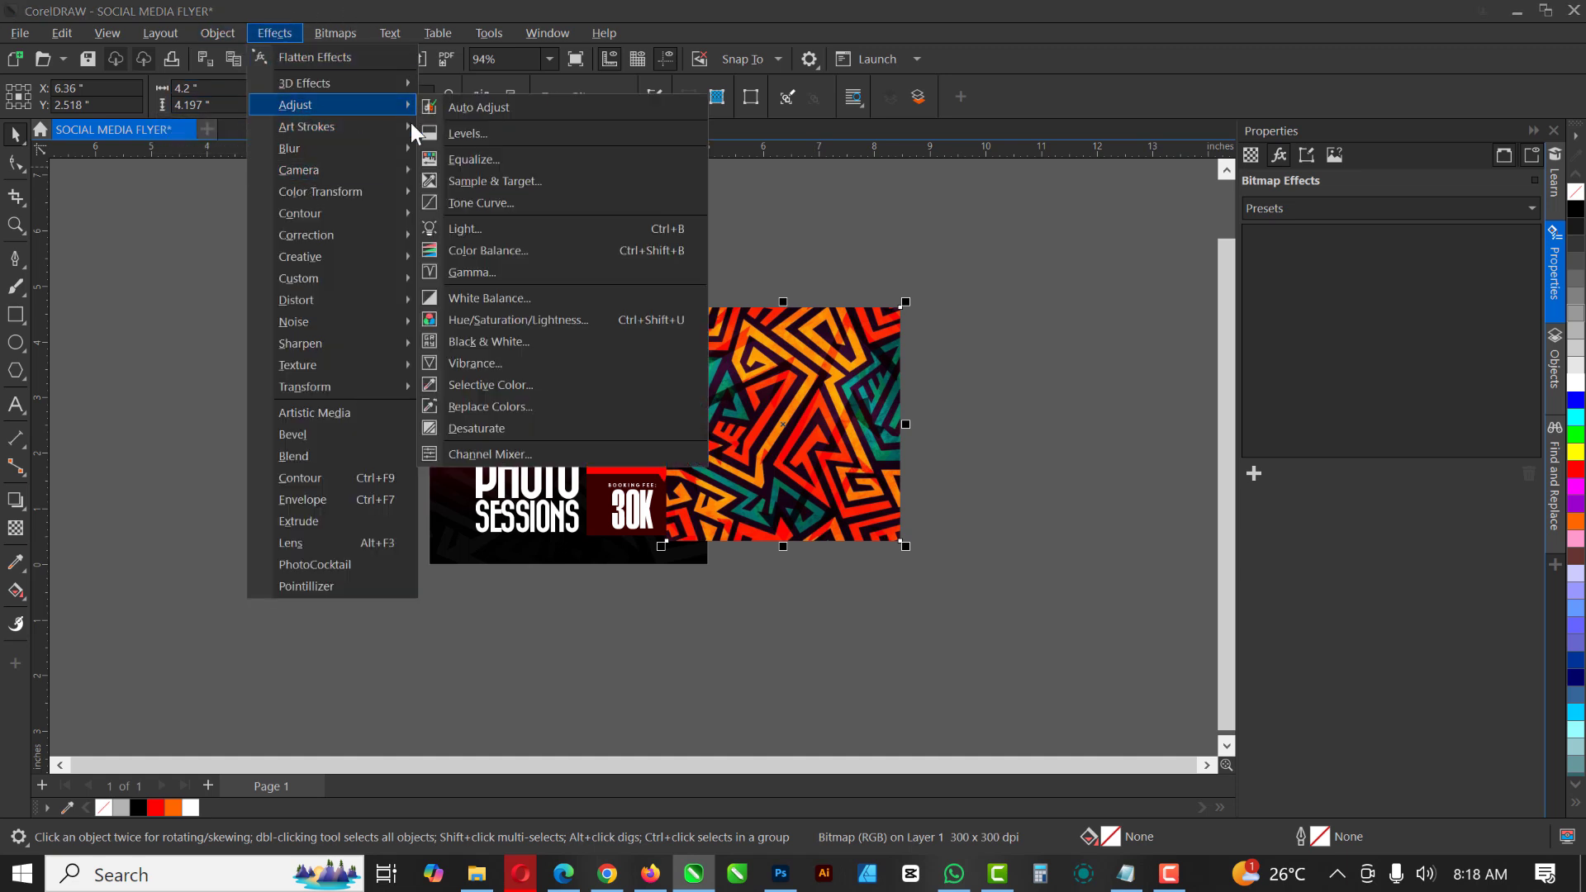
click(552, 319)
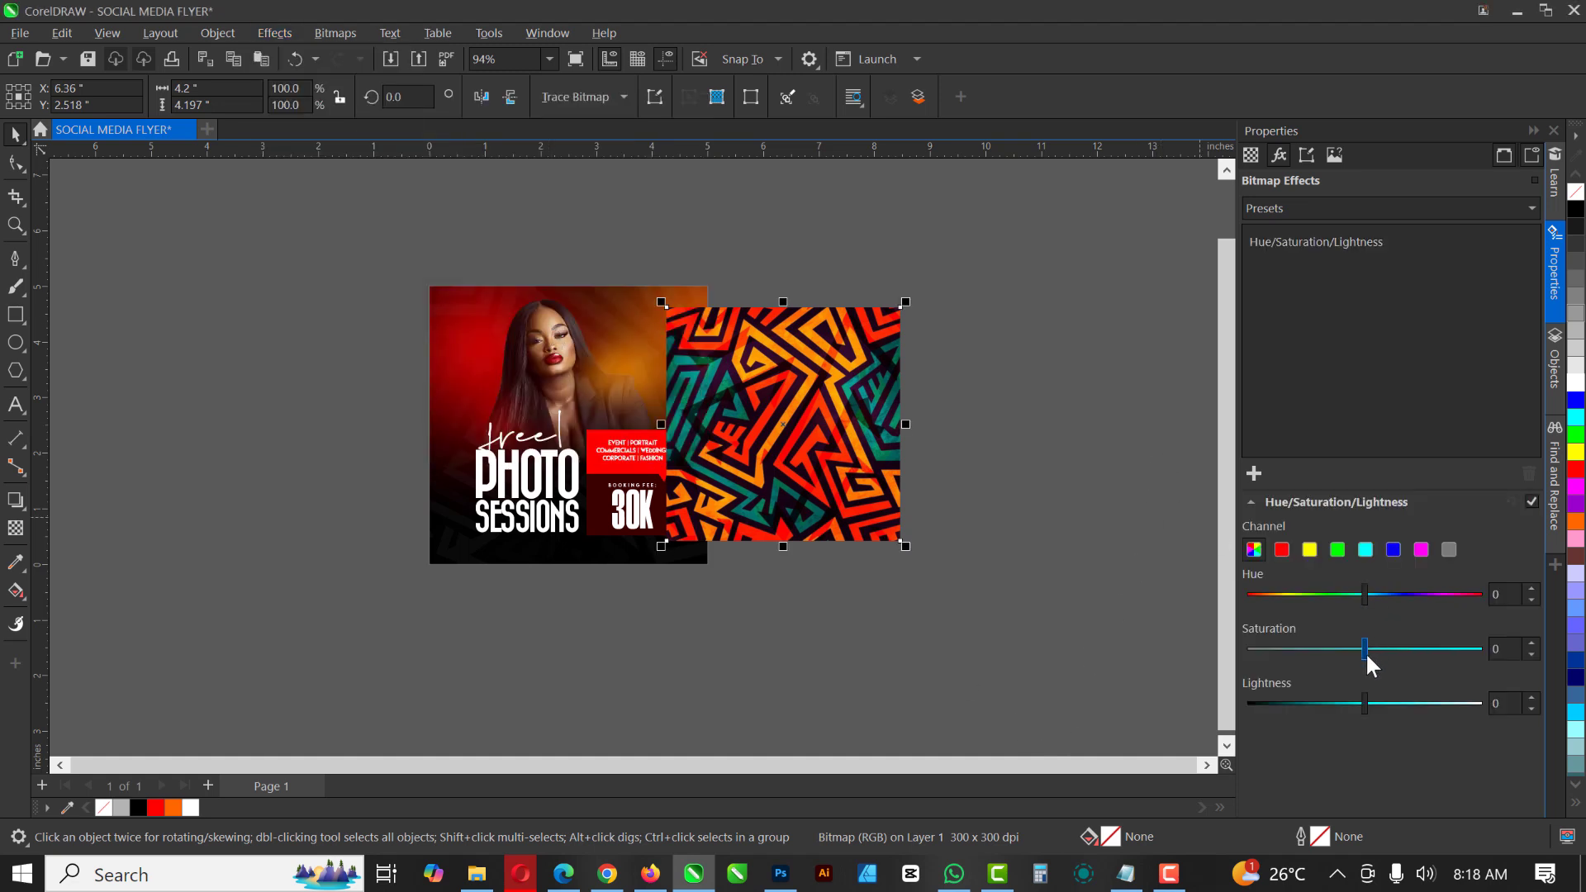
drag(1364, 649, 1248, 649)
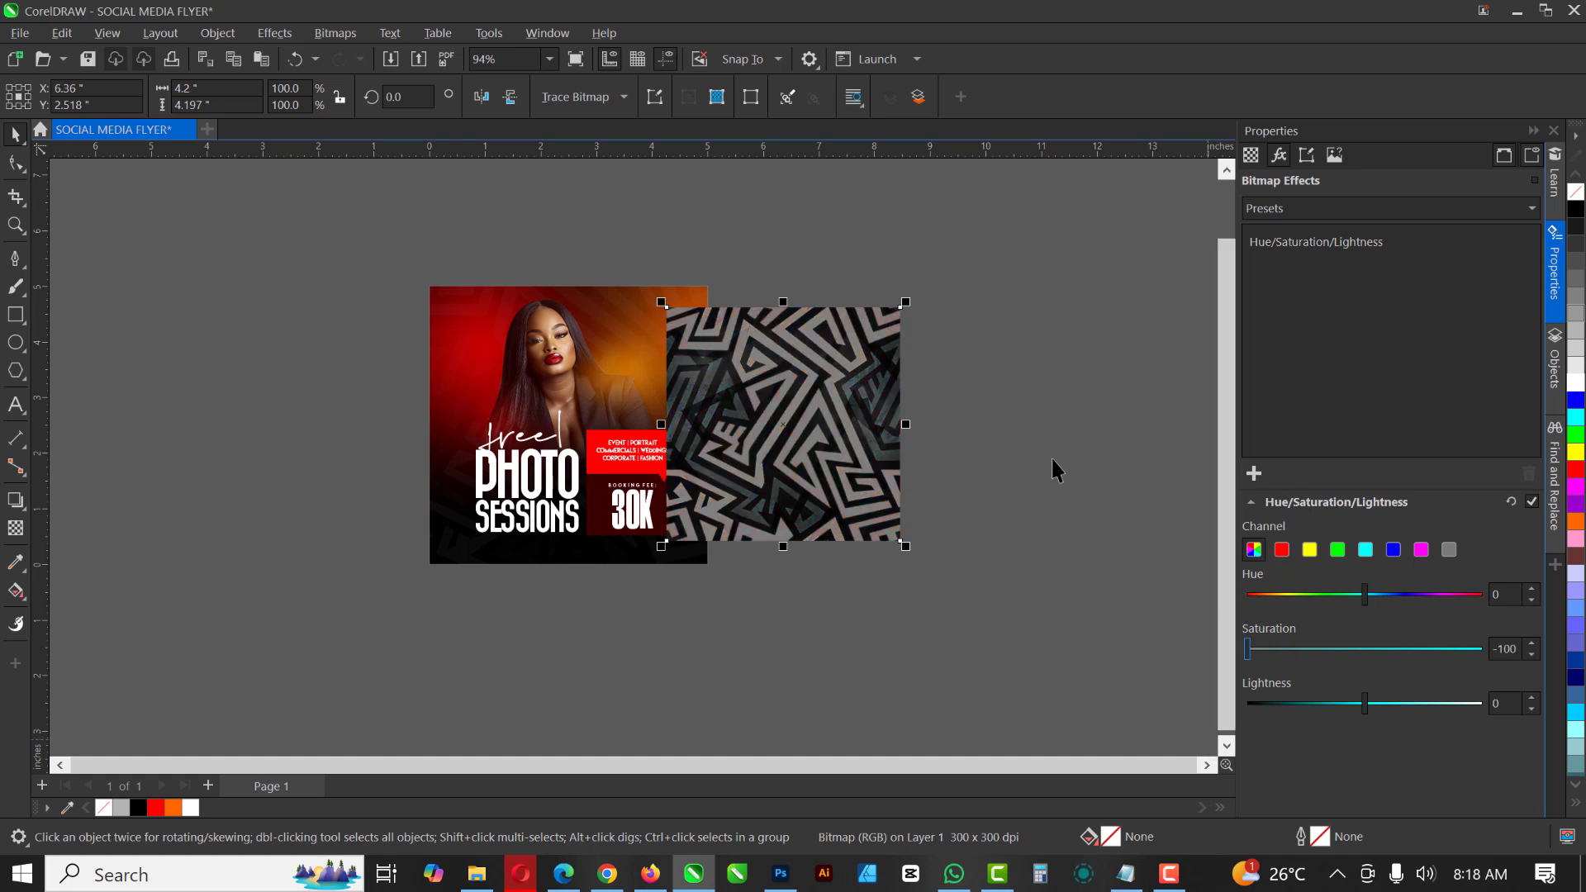
click(1282, 549)
click(803, 397)
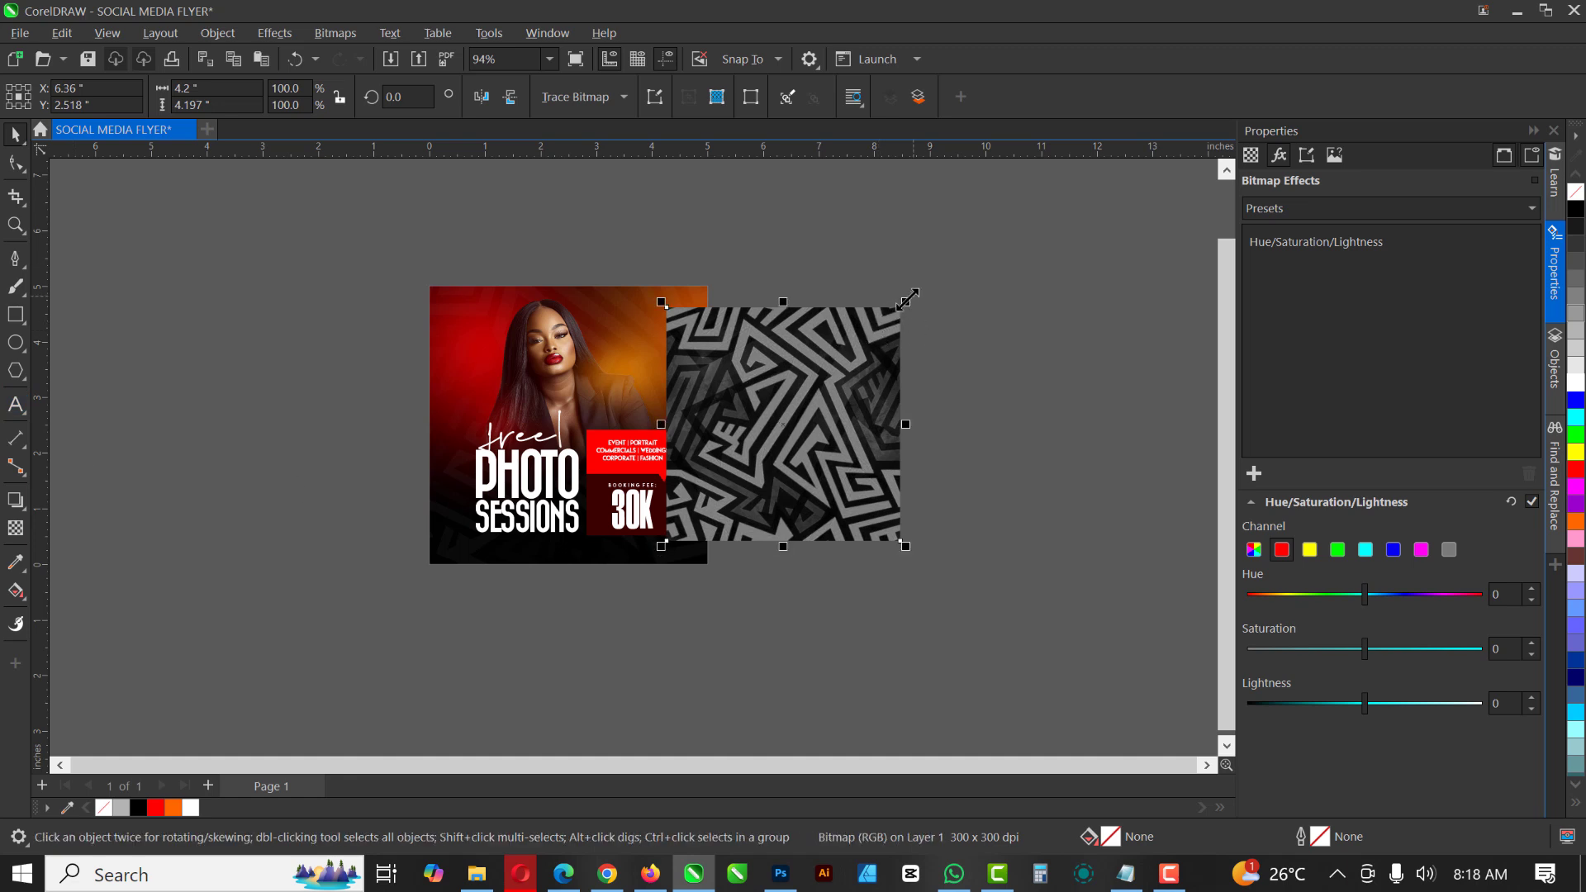
- Scale the grey pattern down to about 1.76 by 1.65 inches and position it over the dark red box
drag(902, 306, 760, 436)
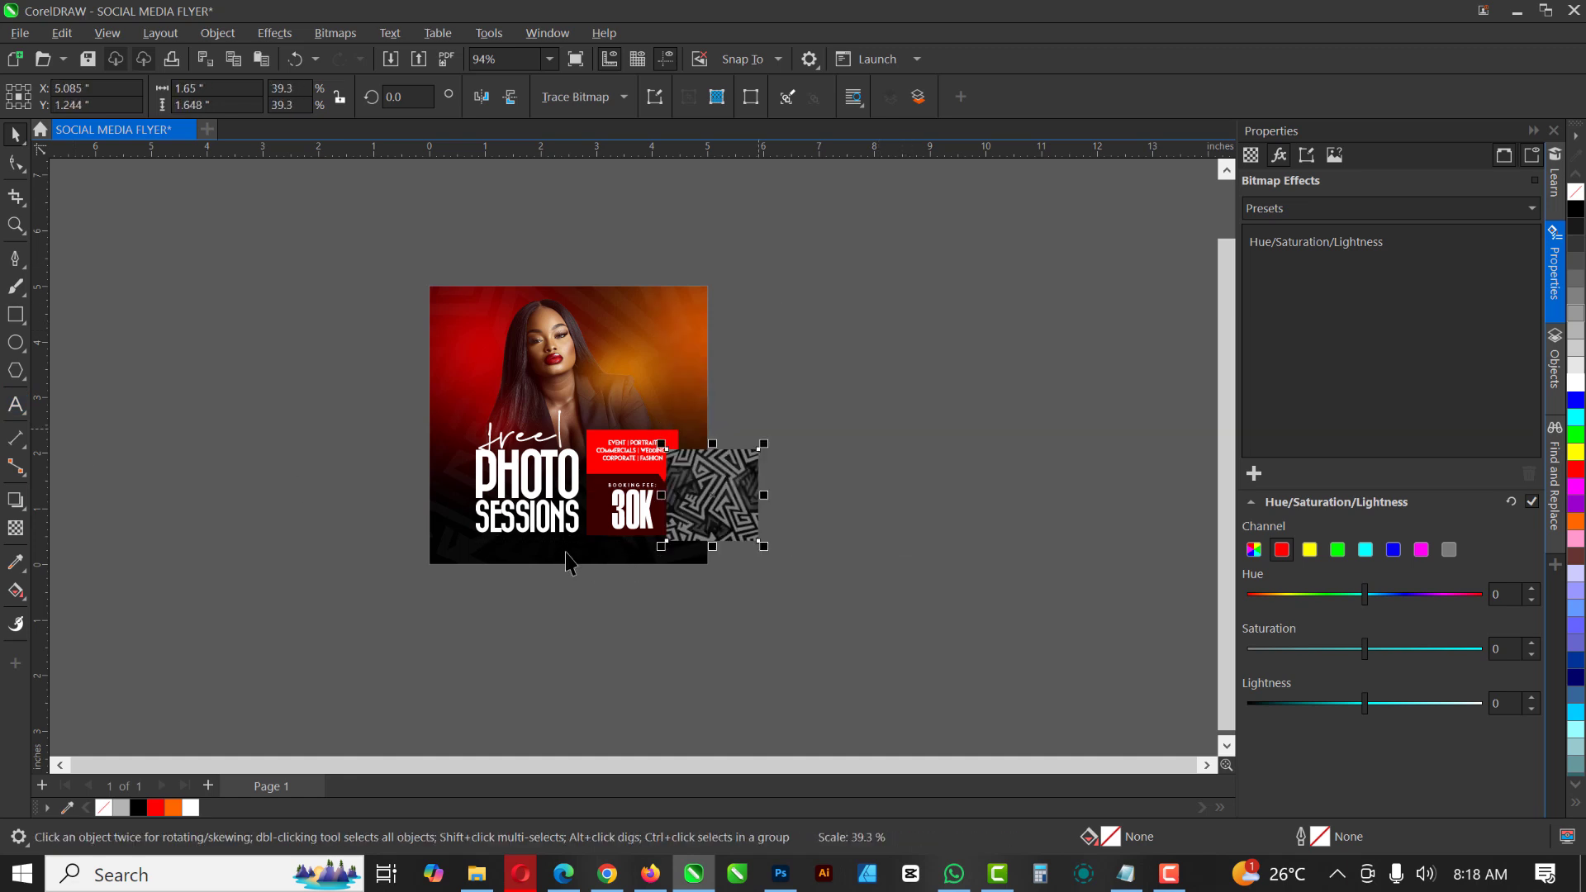
scroll(643, 522, up, 3)
drag(917, 457, 832, 477)
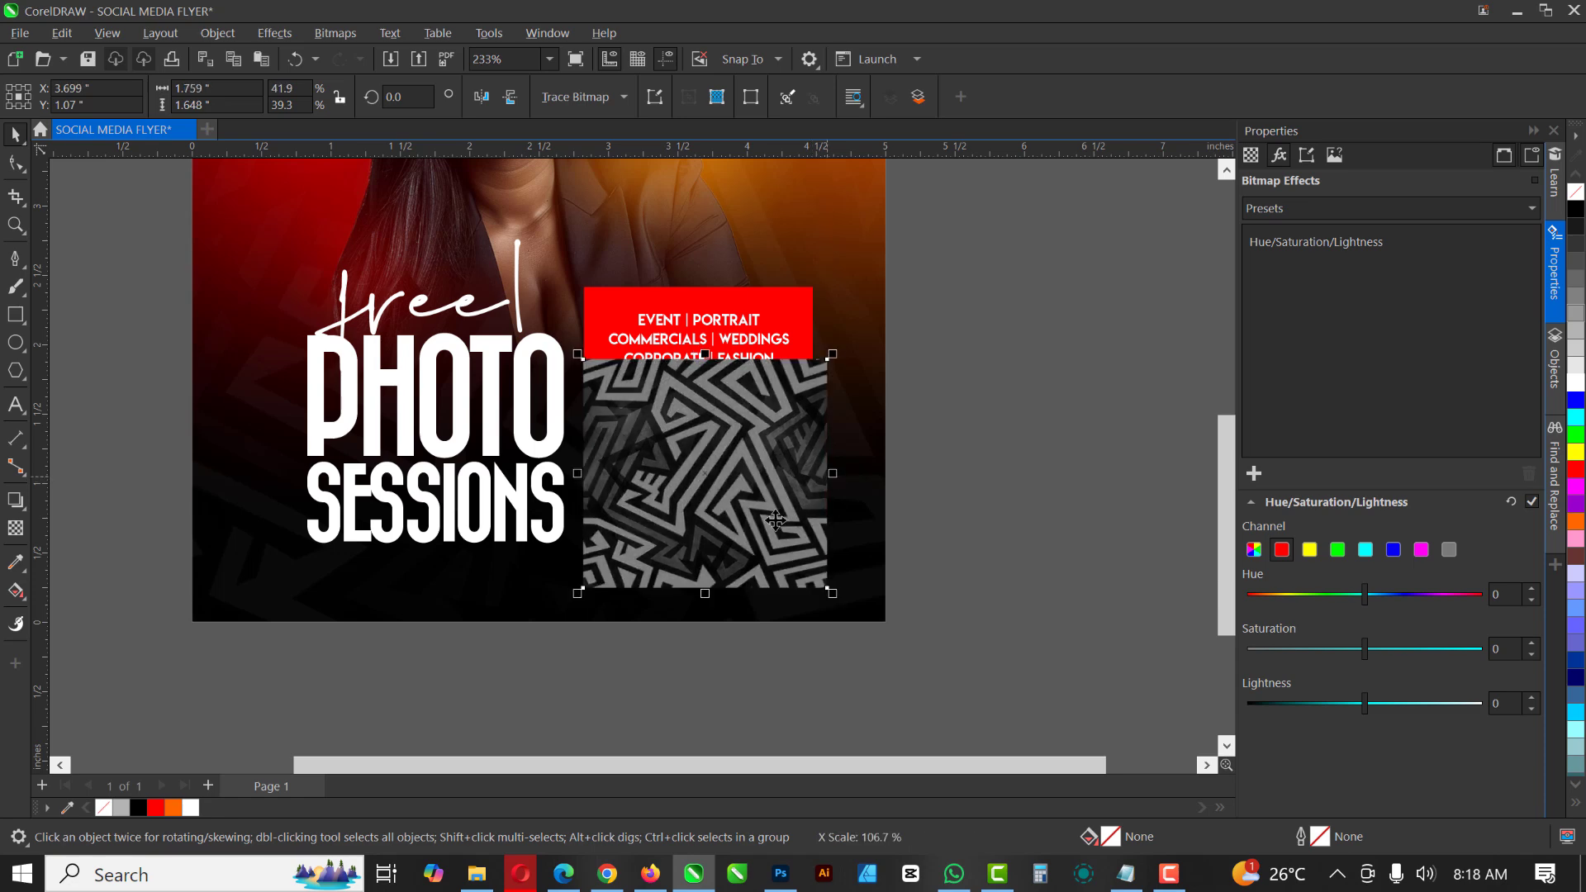
- Set the grey pattern's merge mode to Overlay and give it a uniform transparency of 73
click(16, 527)
click(276, 100)
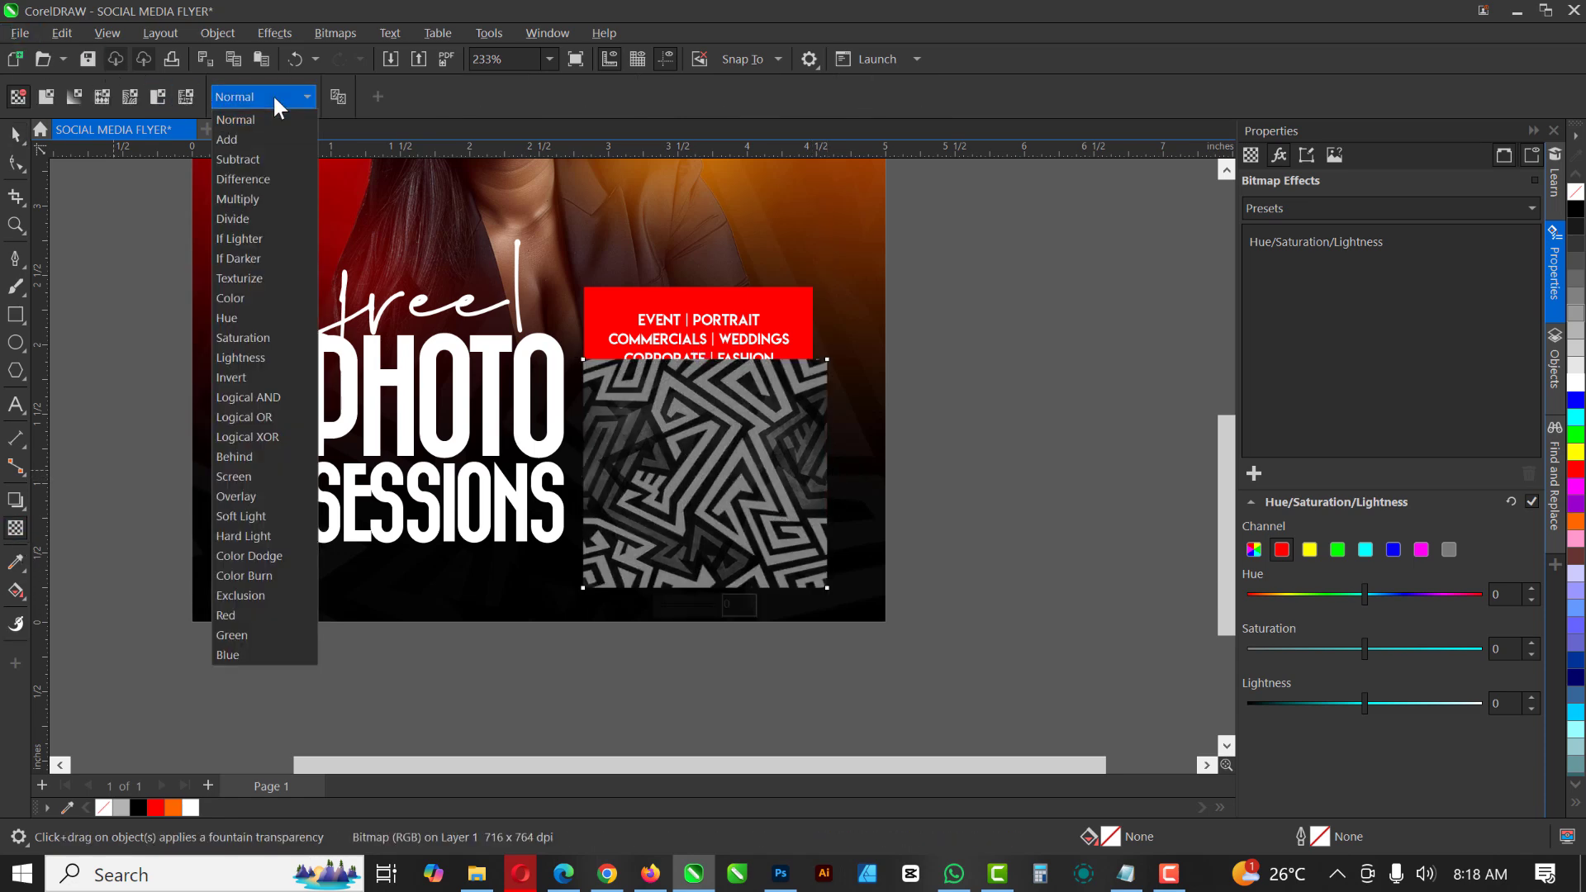
click(251, 494)
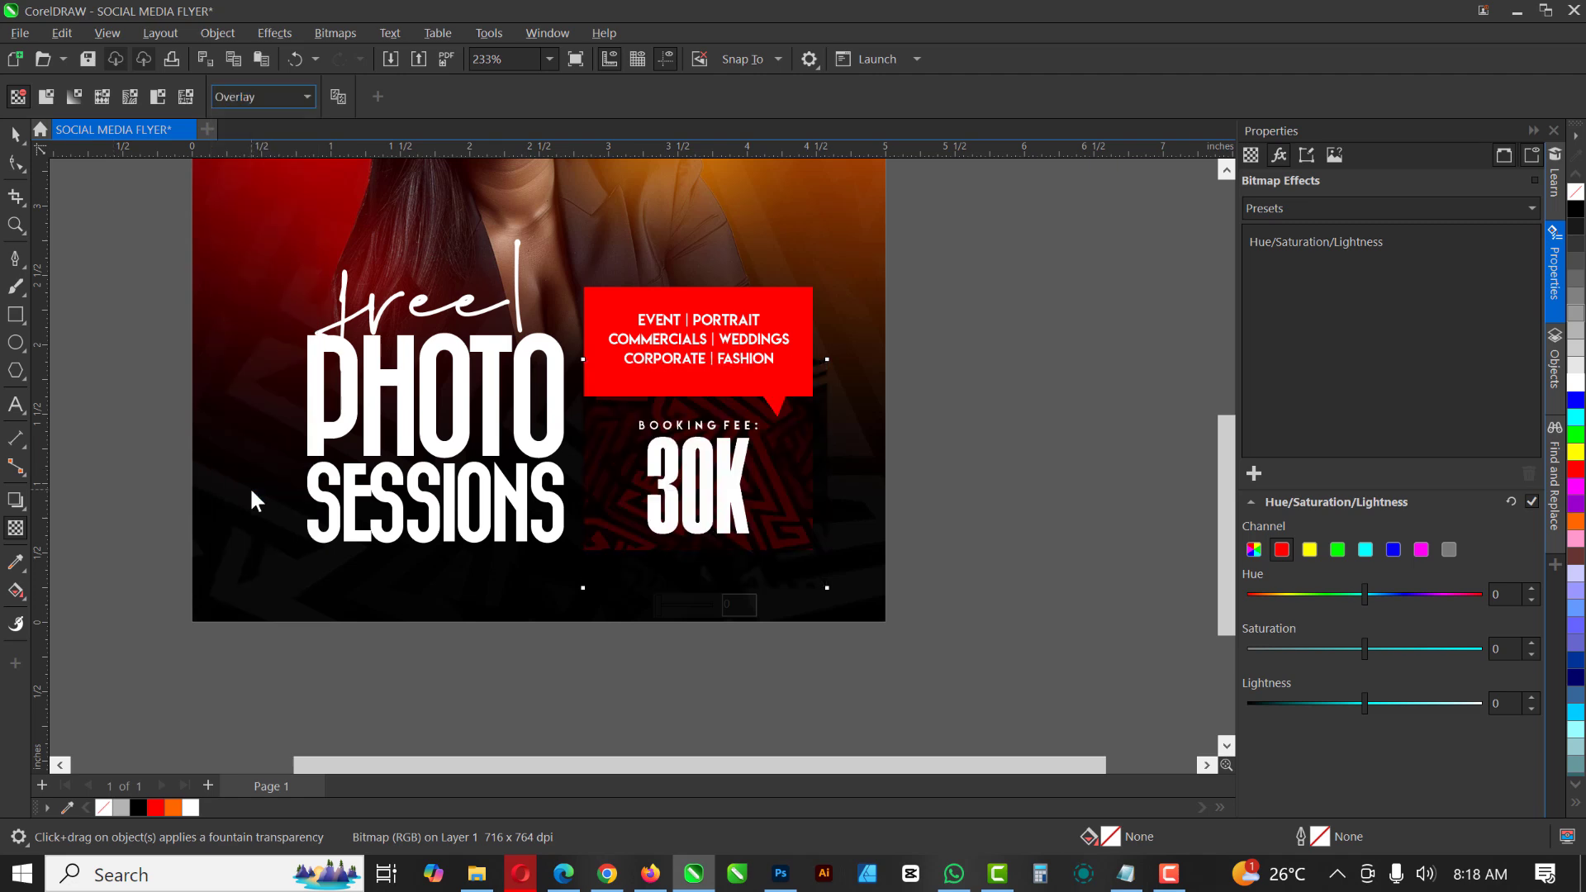
click(41, 96)
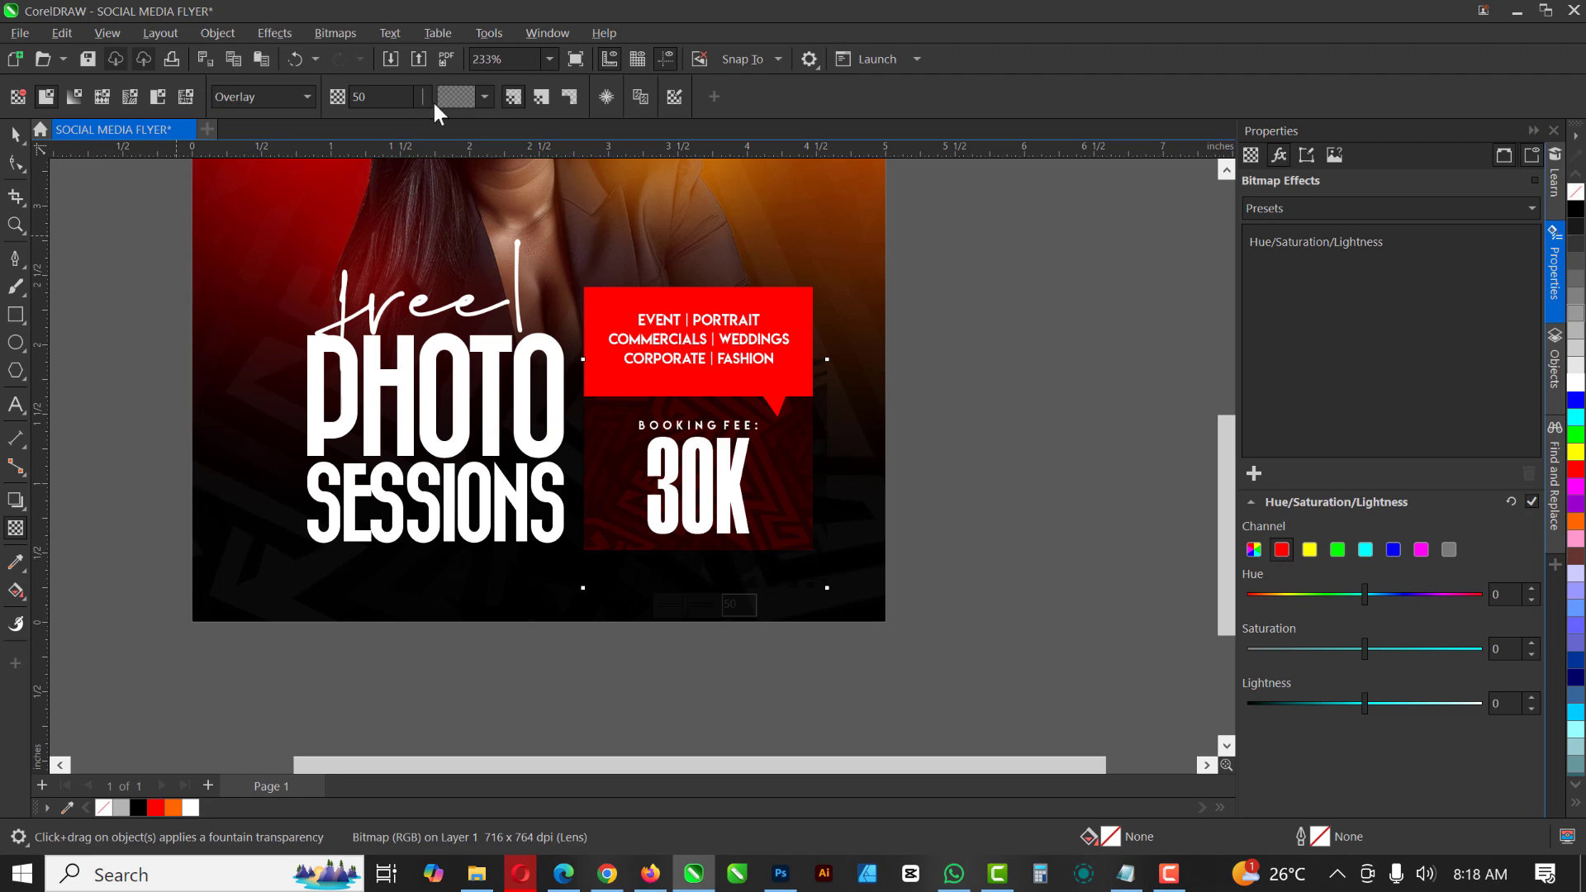
drag(420, 95, 425, 95)
text(100)
click(424, 96)
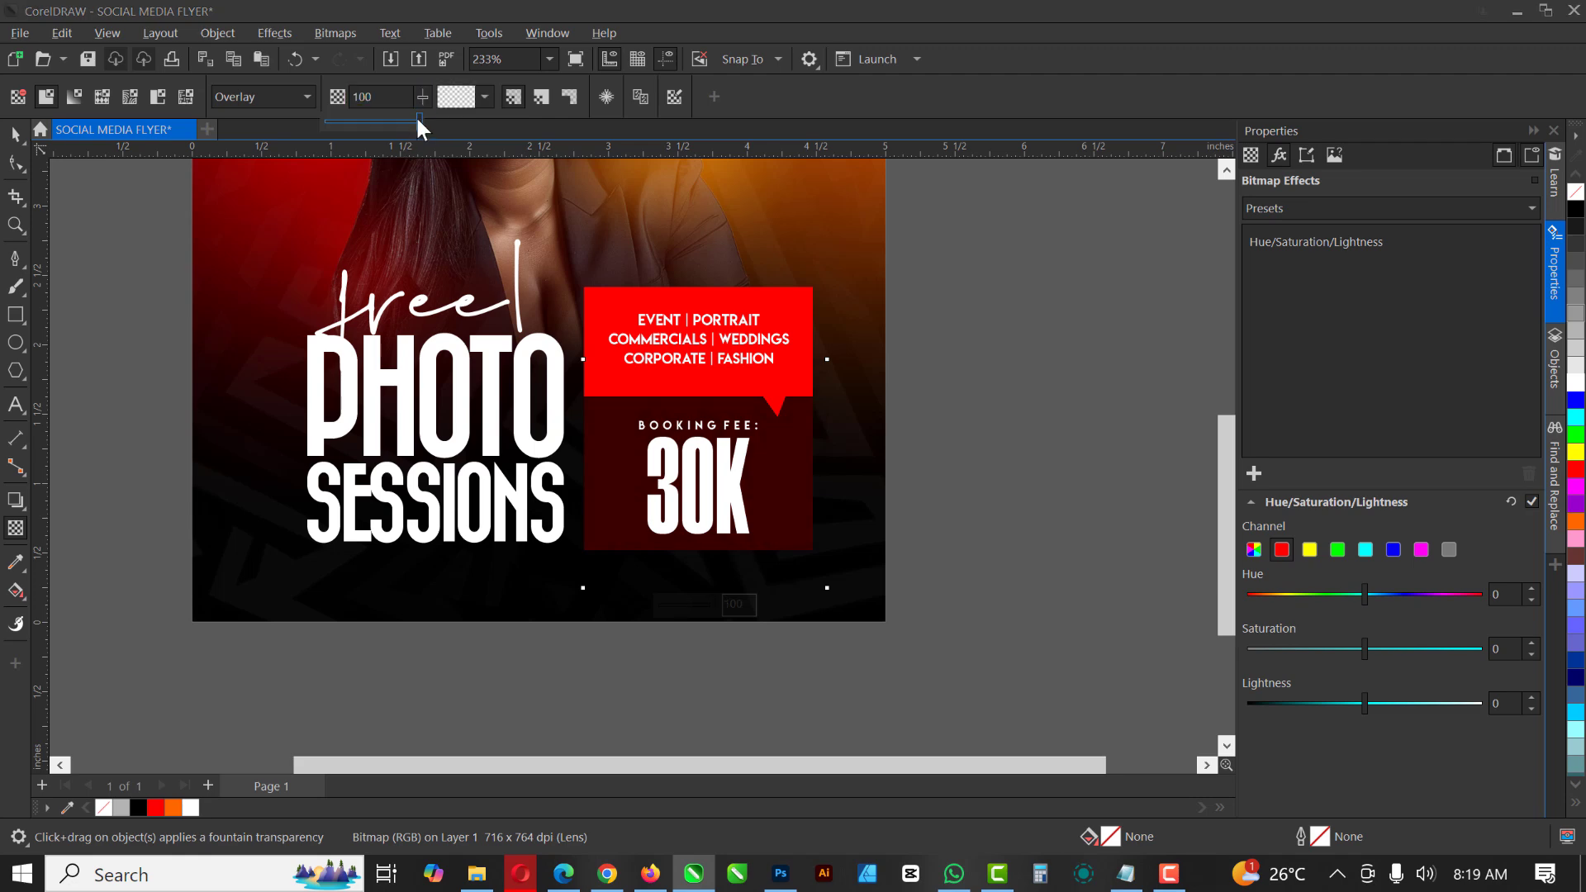
drag(418, 118, 394, 116)
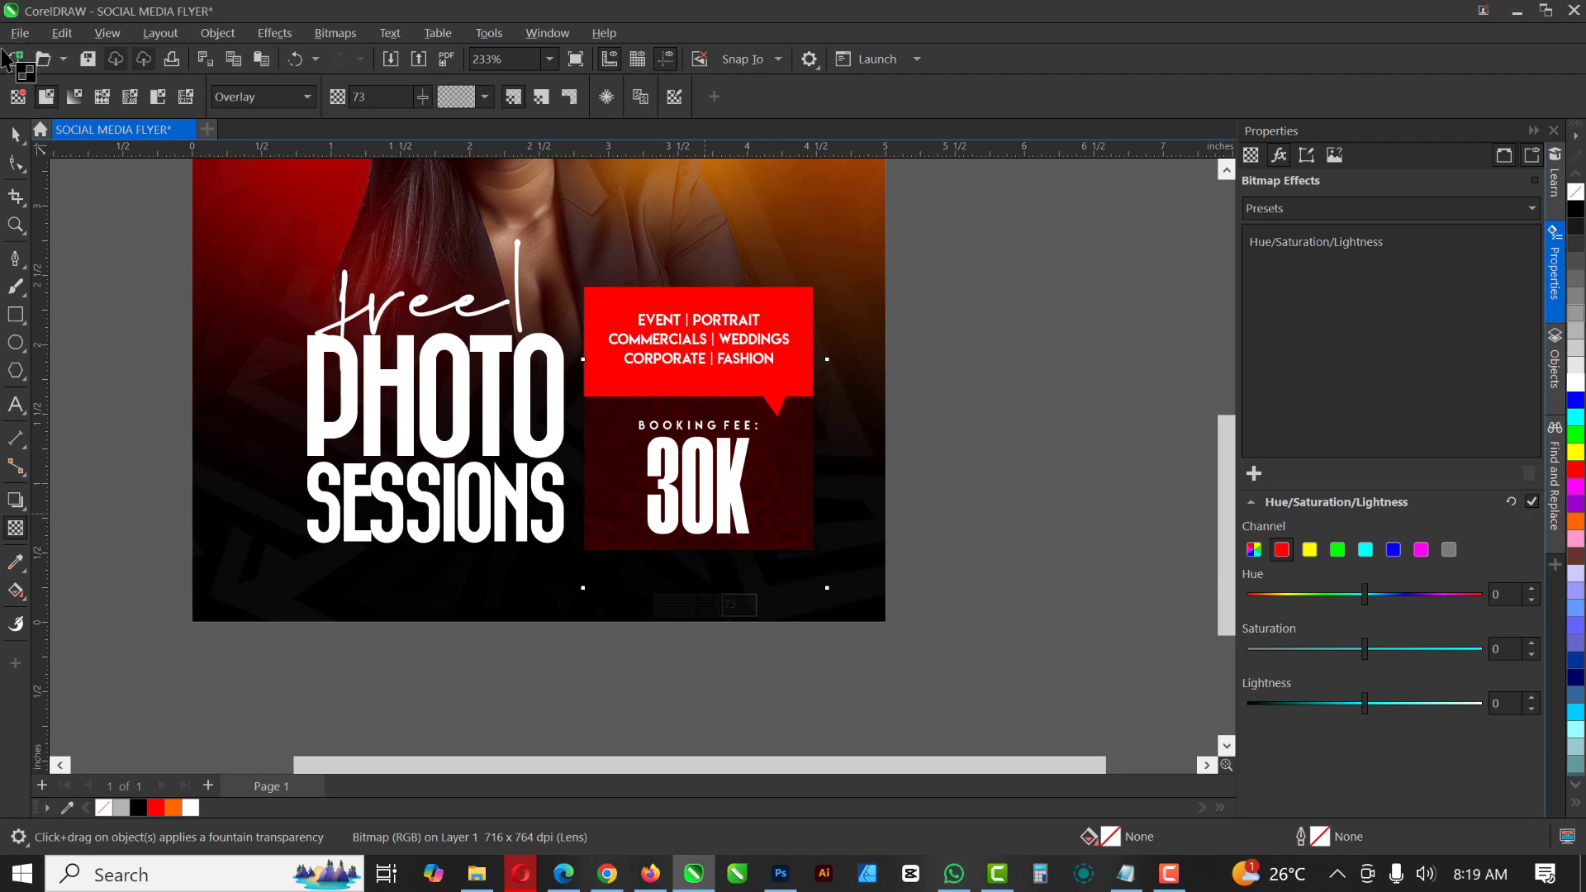
key(space)
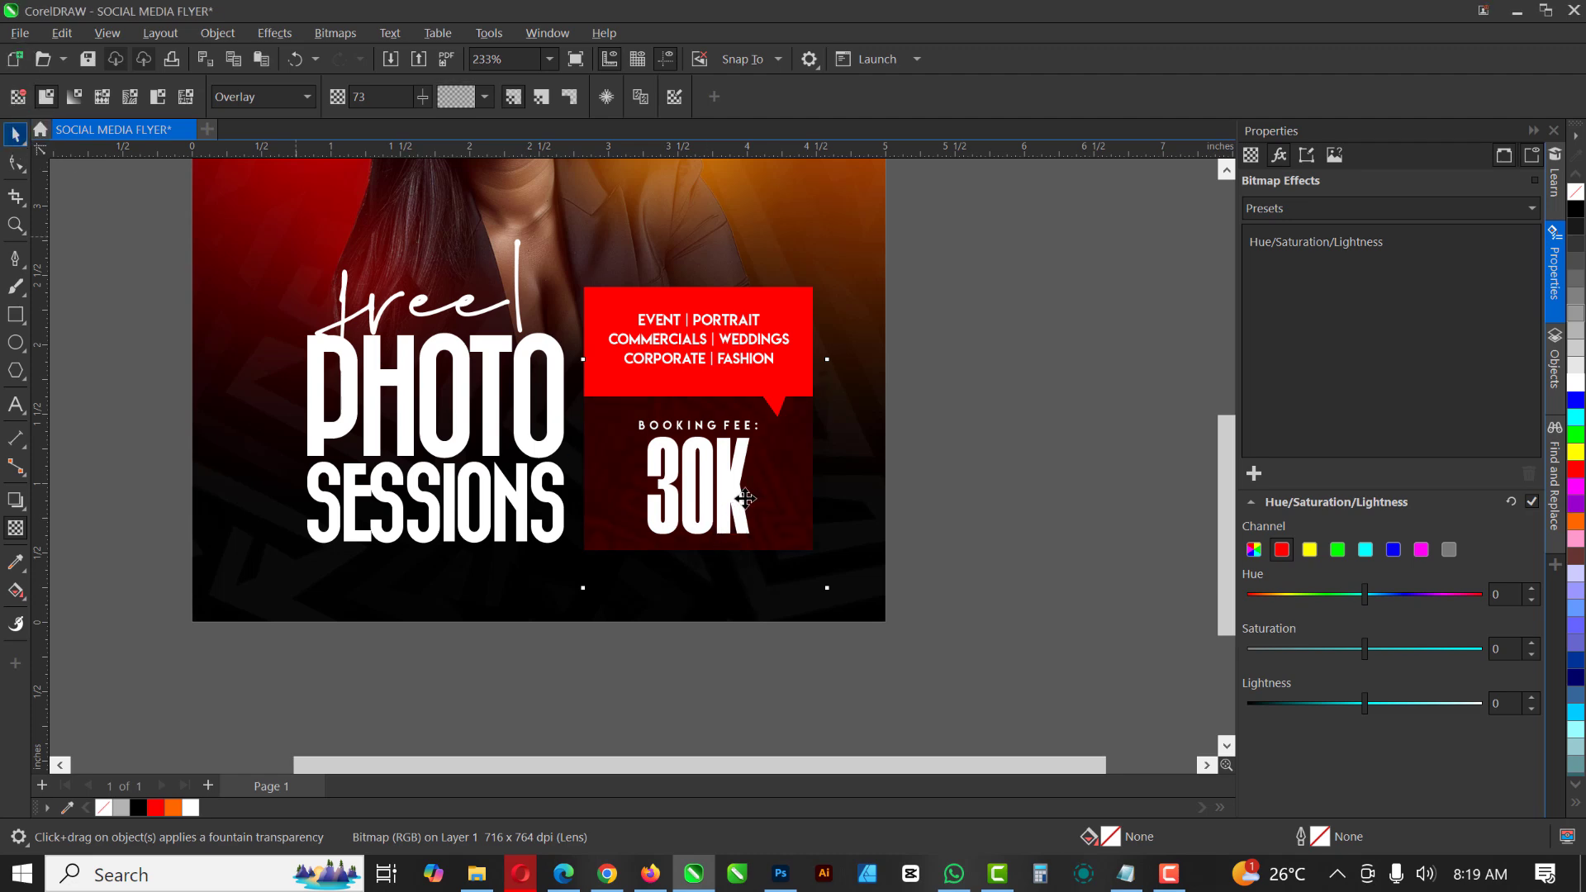
- Move the grey pattern off to the right of the booking-fee box and PowerClip it inside the dark red box
click(743, 499)
scroll(745, 499, up, 2)
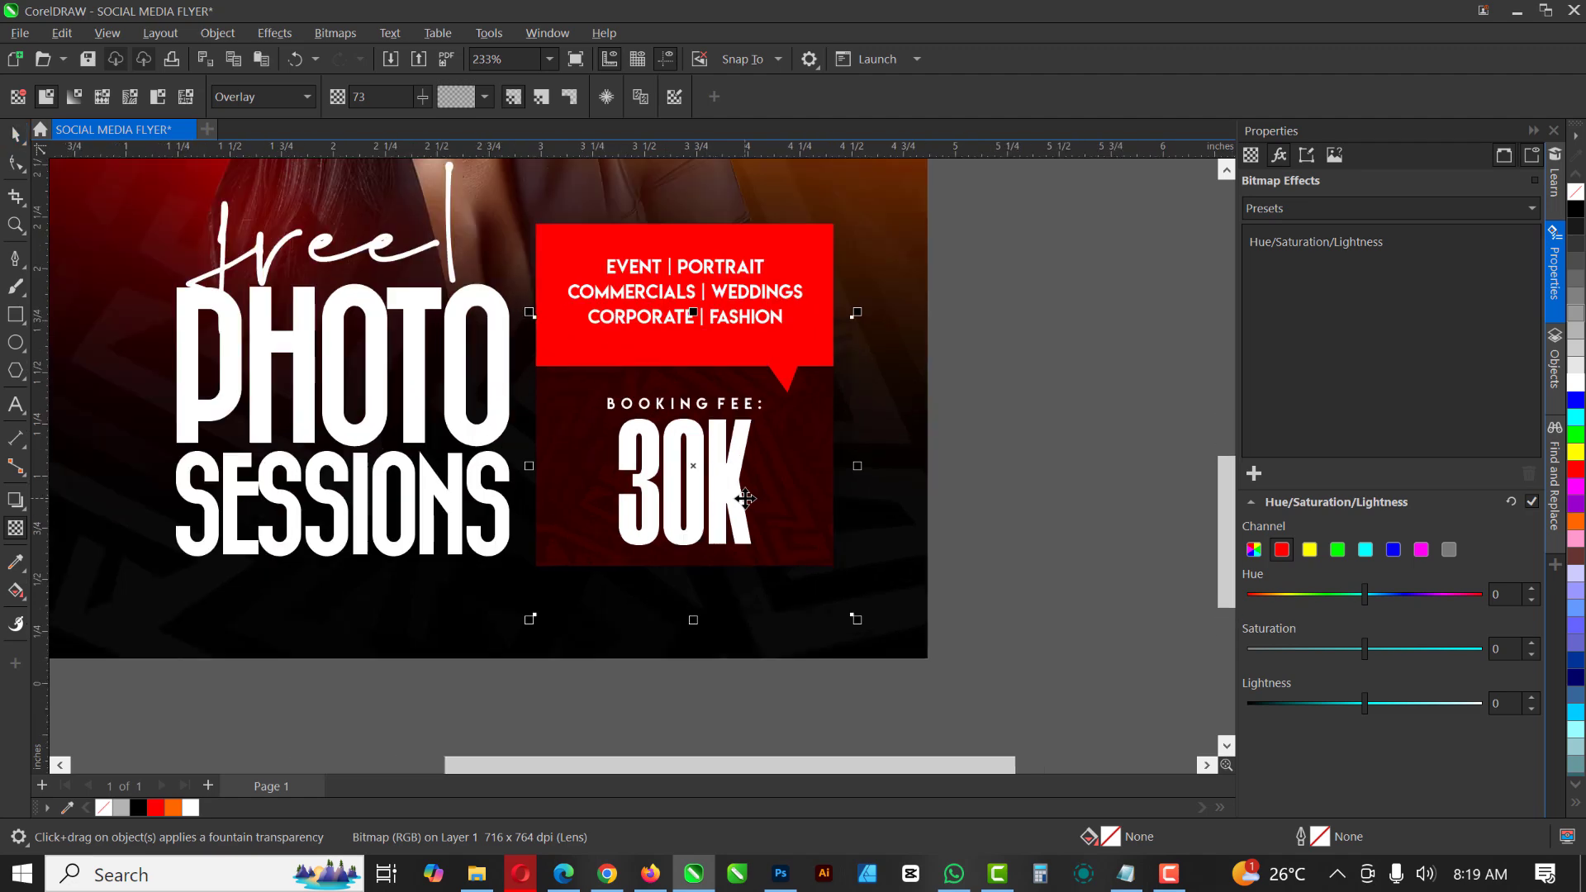
key(space)
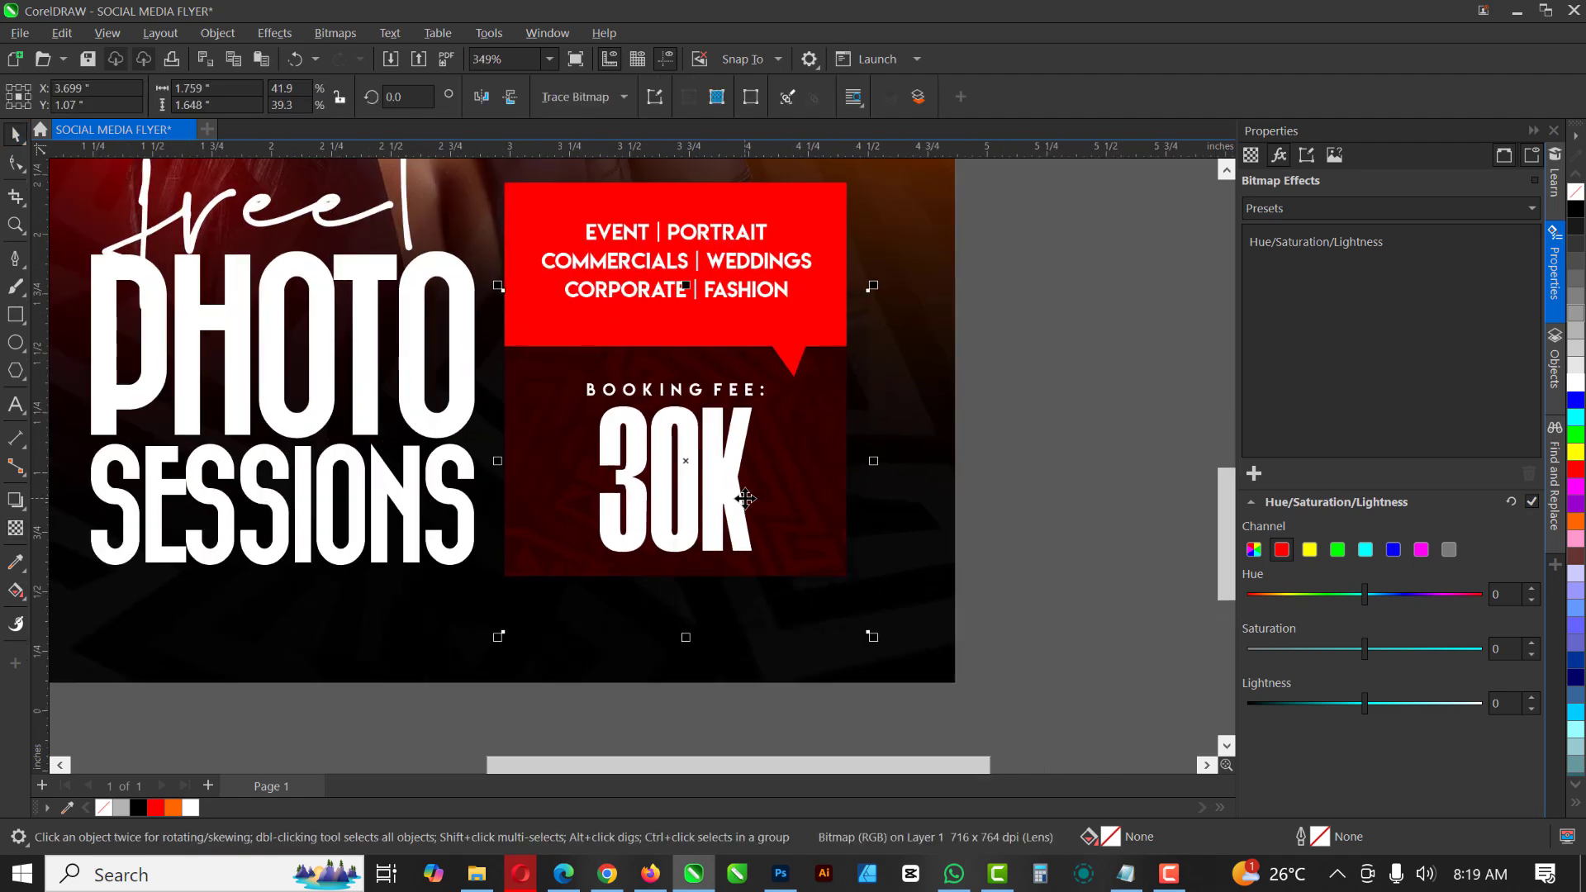
scroll(745, 499, up, 1)
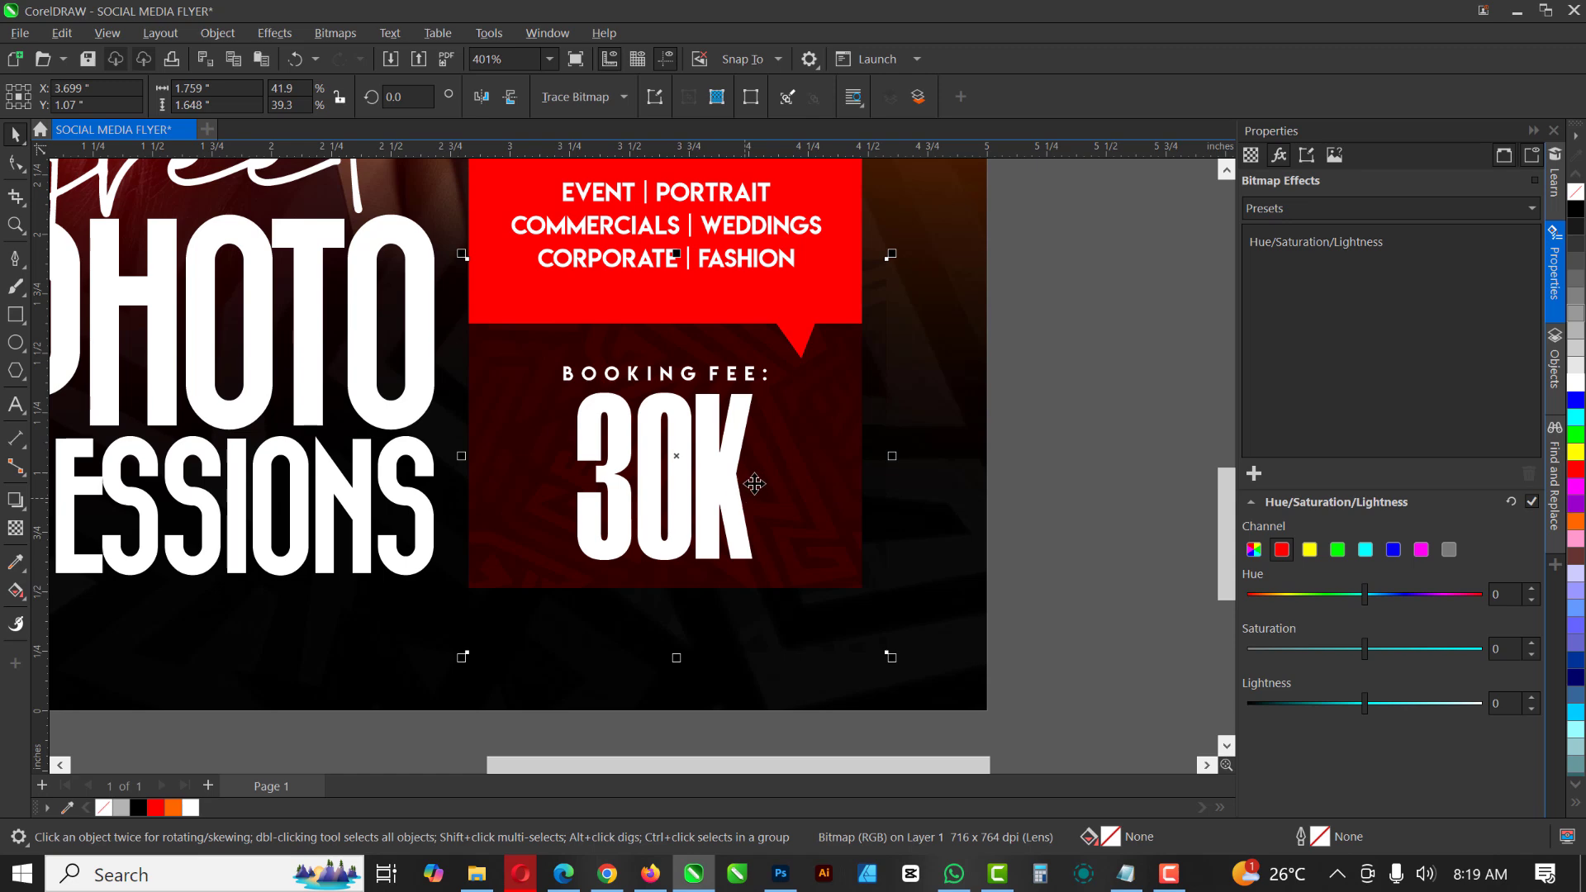
scroll(754, 484, down, 1)
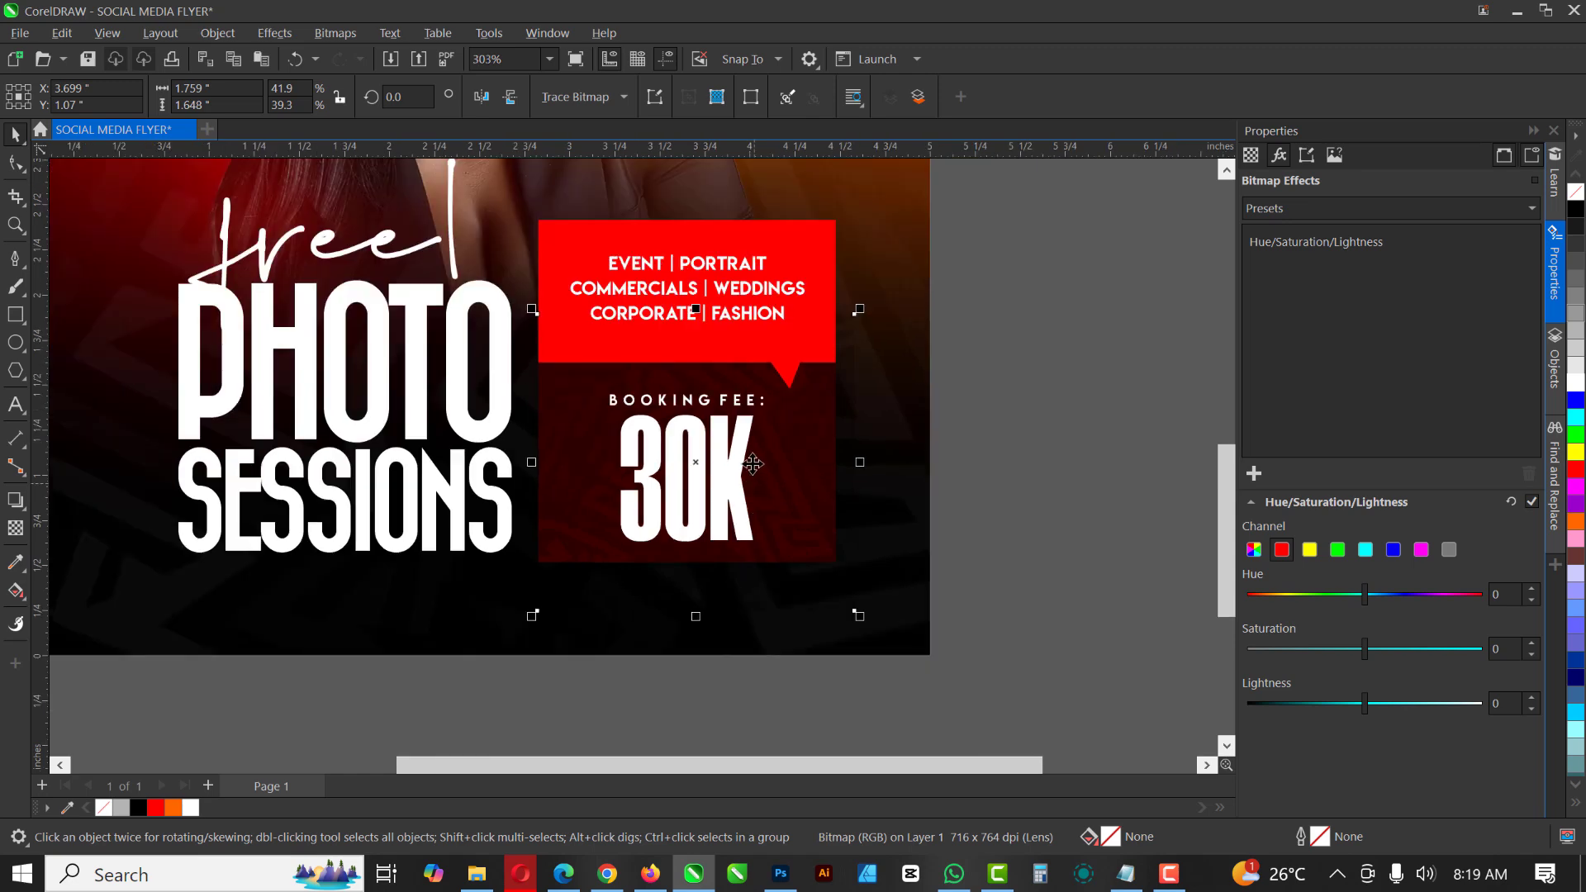
drag(754, 484, 1026, 448)
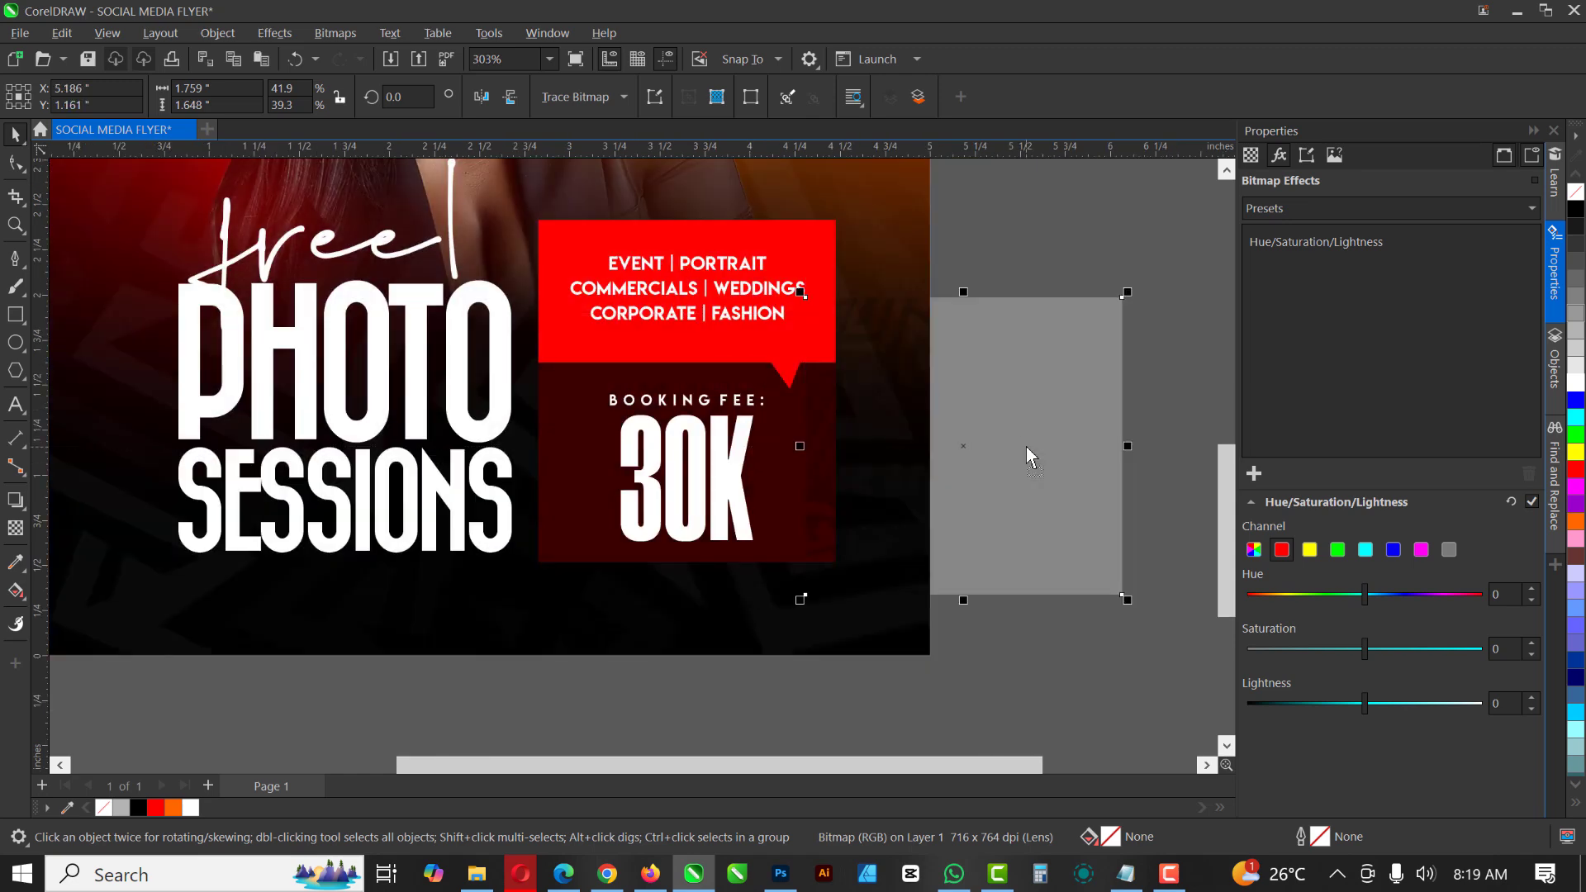
right_click(962, 447)
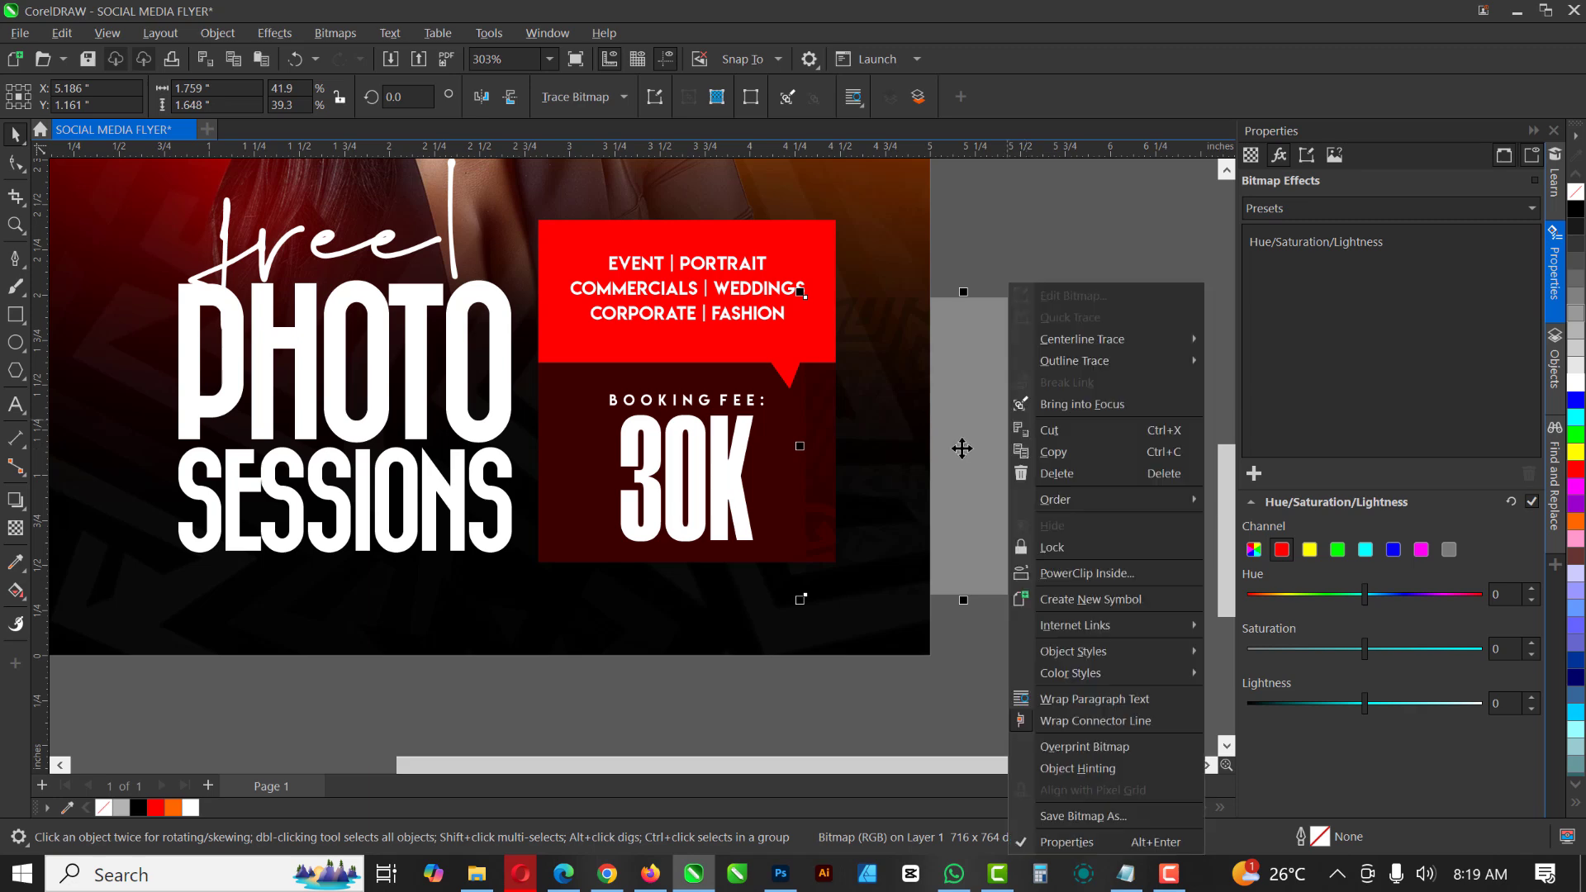
click(1109, 570)
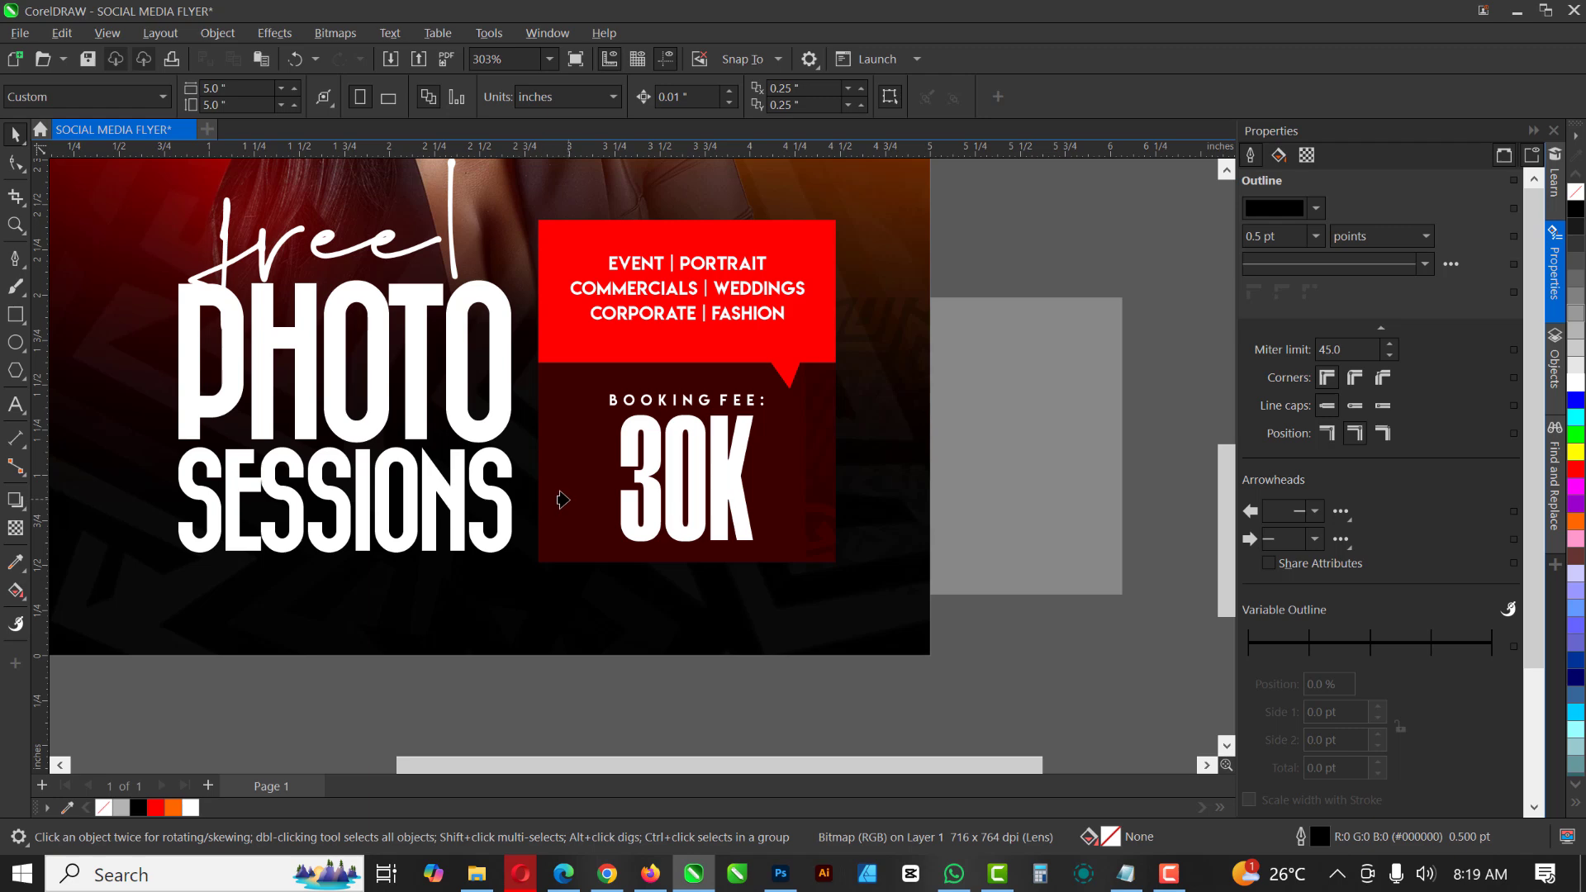
click(563, 498)
- Edit the dark red box's PowerClip contents, centre the pattern over the box at about X 3.65, Y 1.15 inches, and finish editing
double_click(822, 474)
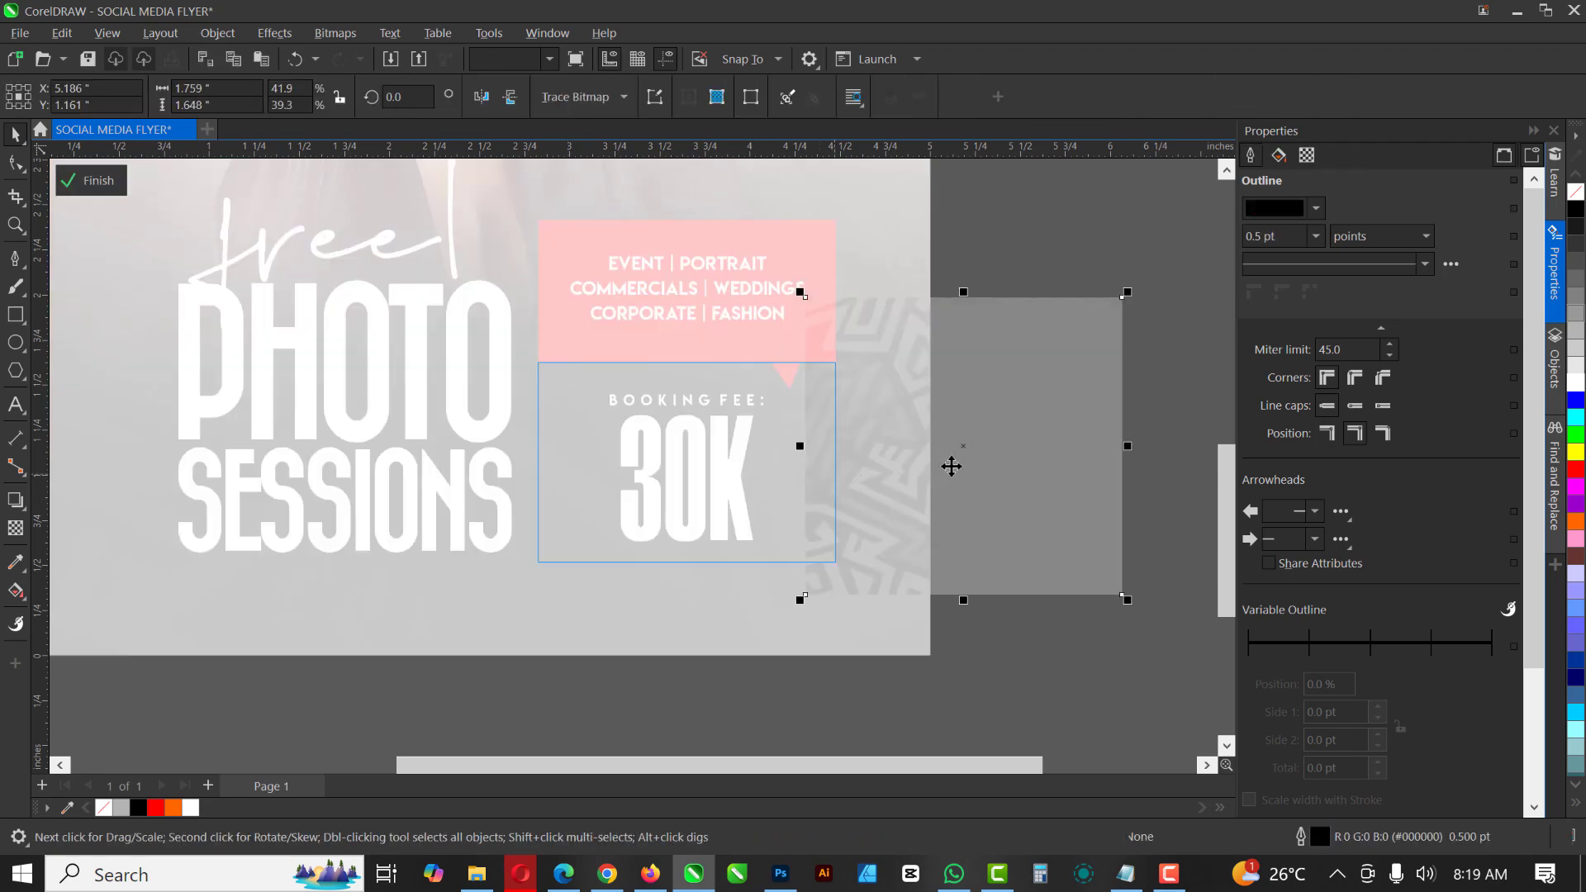
key(ctrl+shift+u)
drag(942, 467, 675, 477)
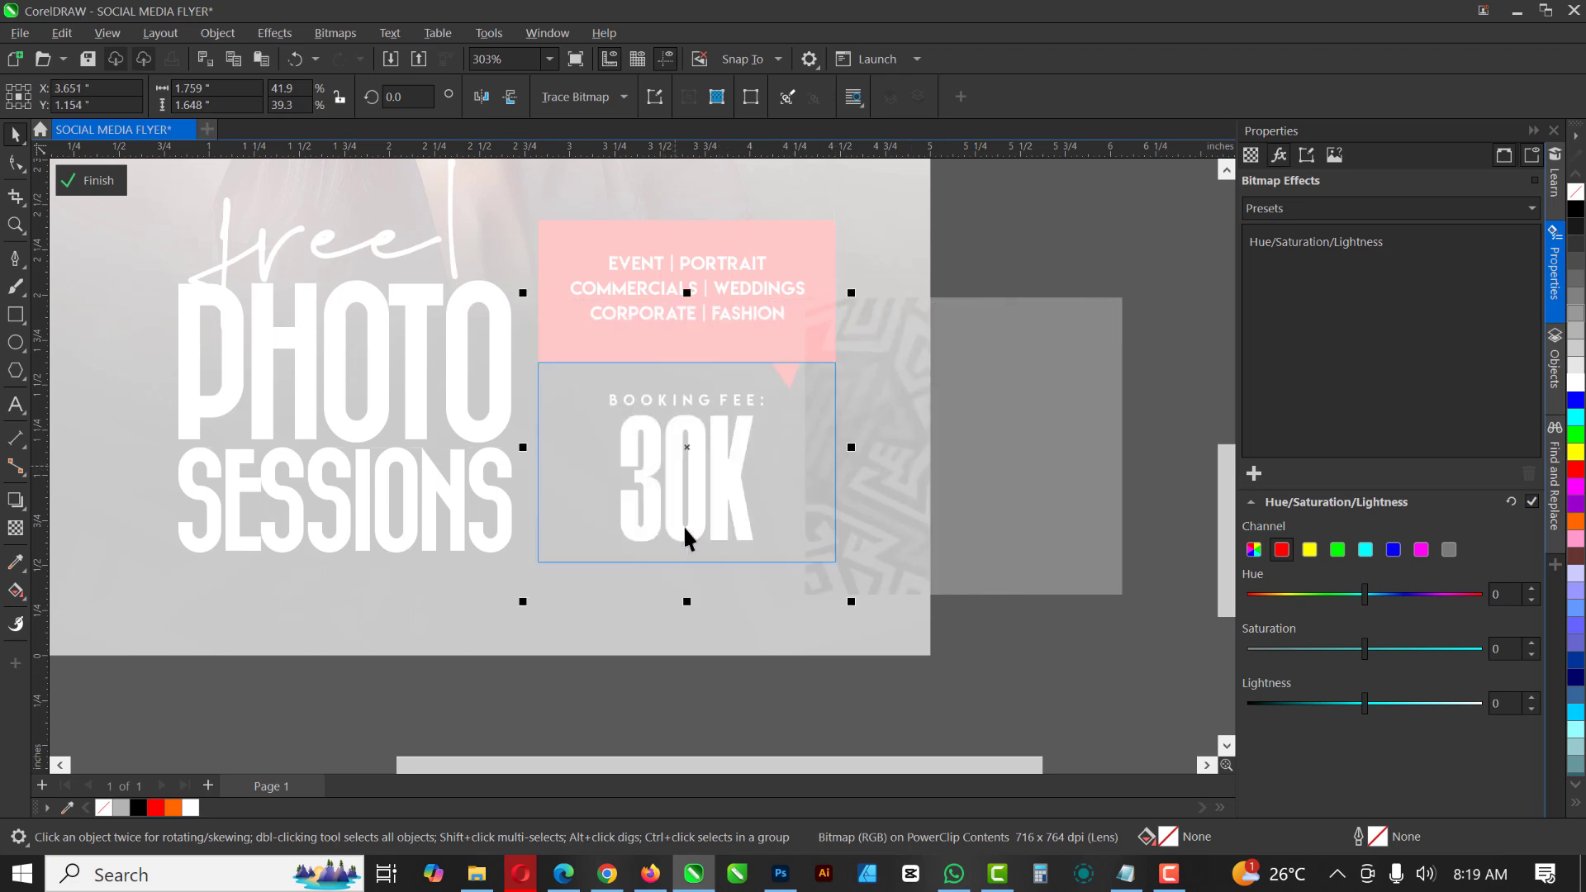
click(91, 180)
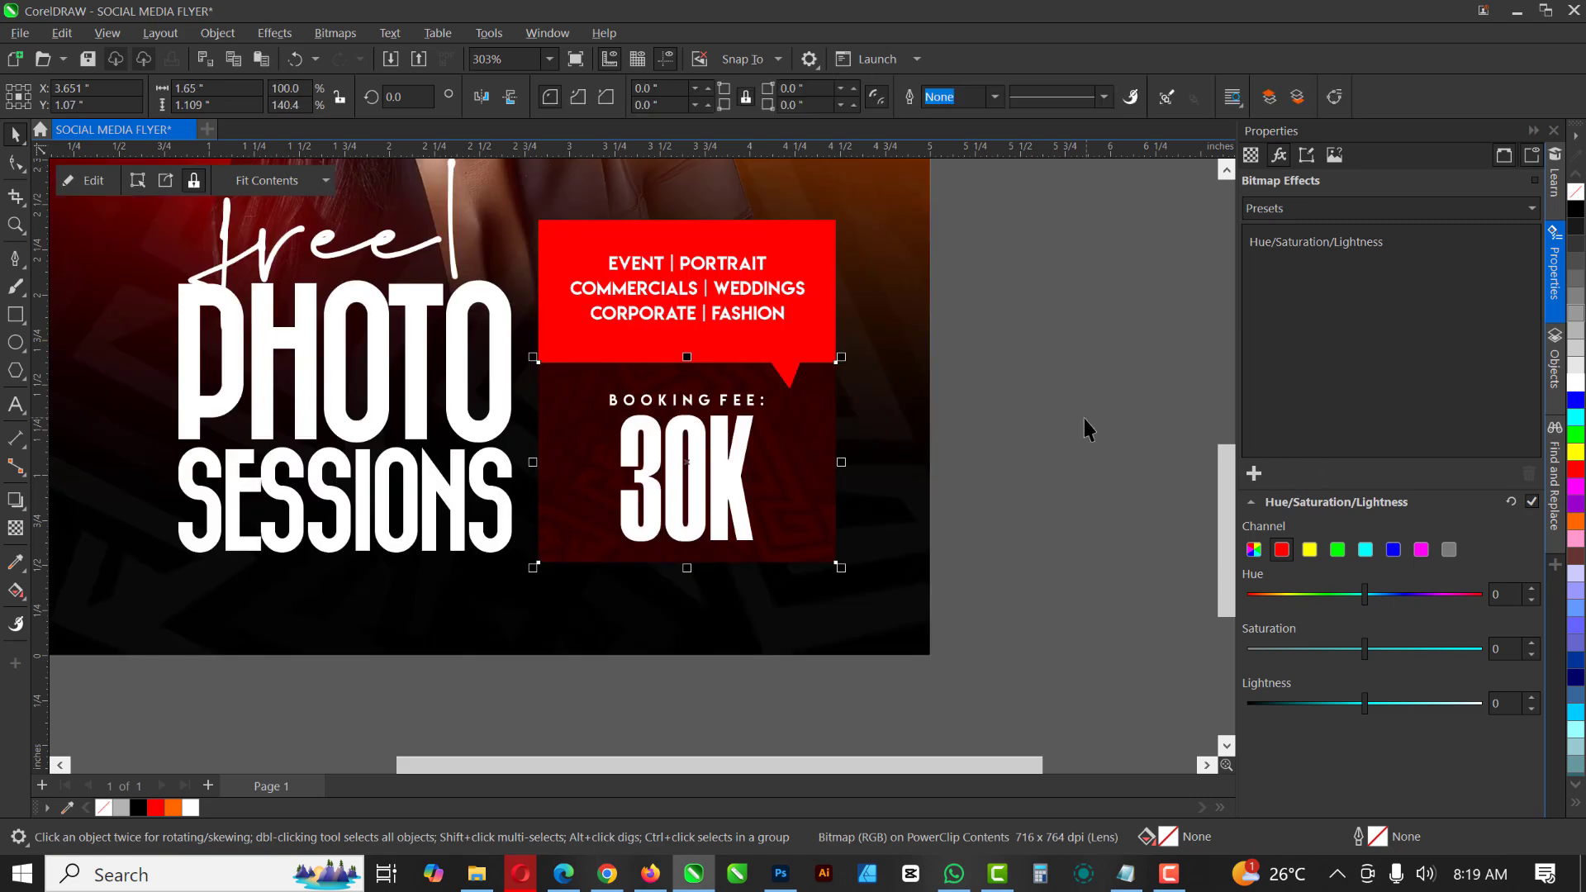
click(1080, 406)
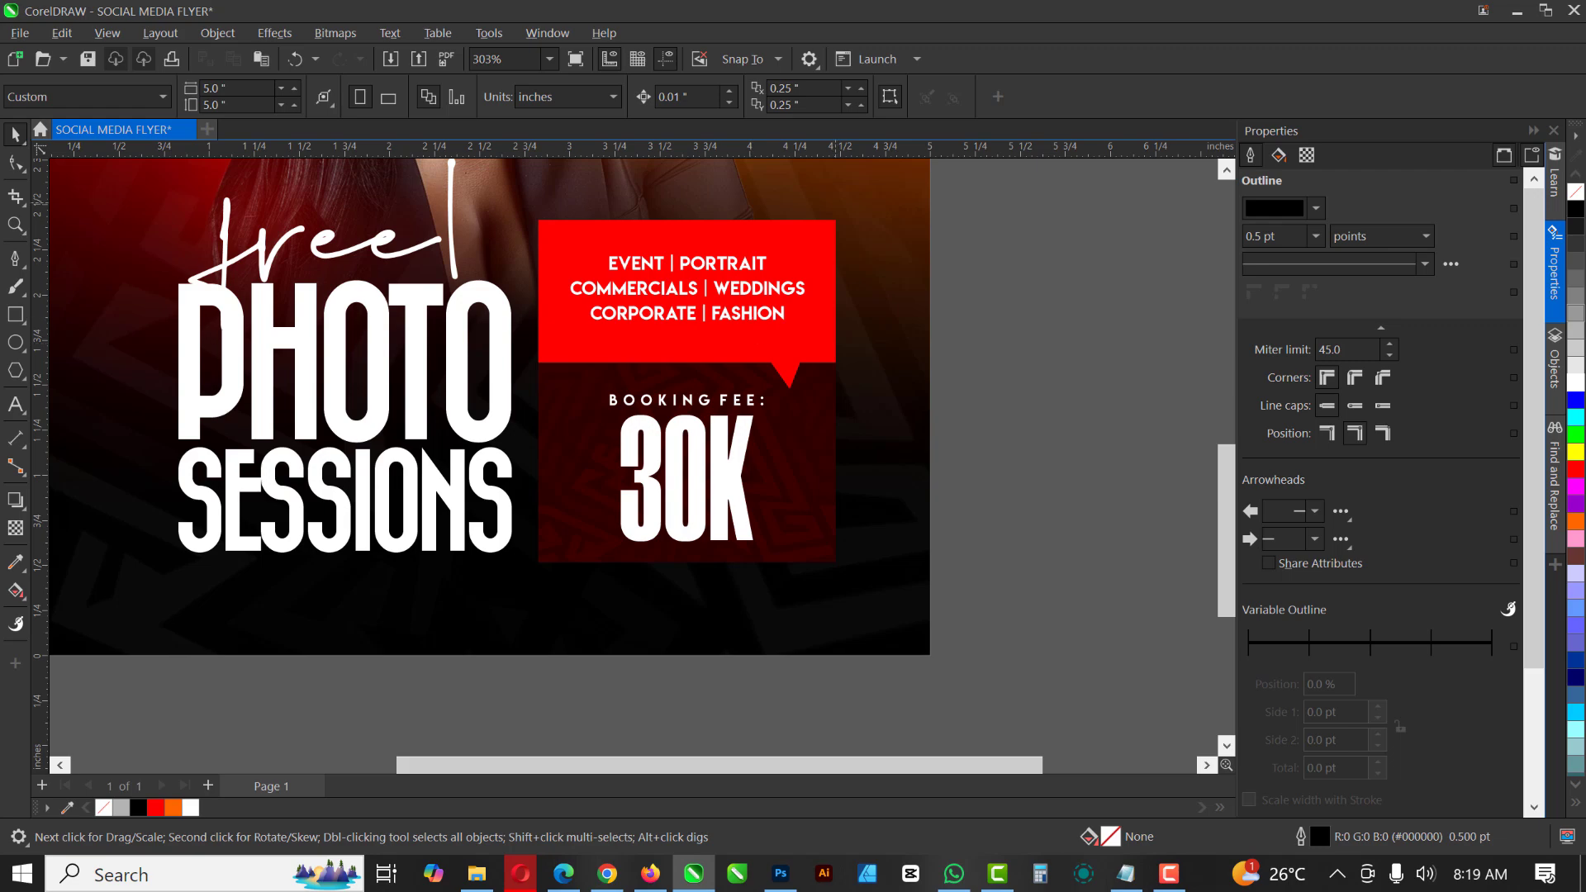
scroll(959, 531, down, 2)
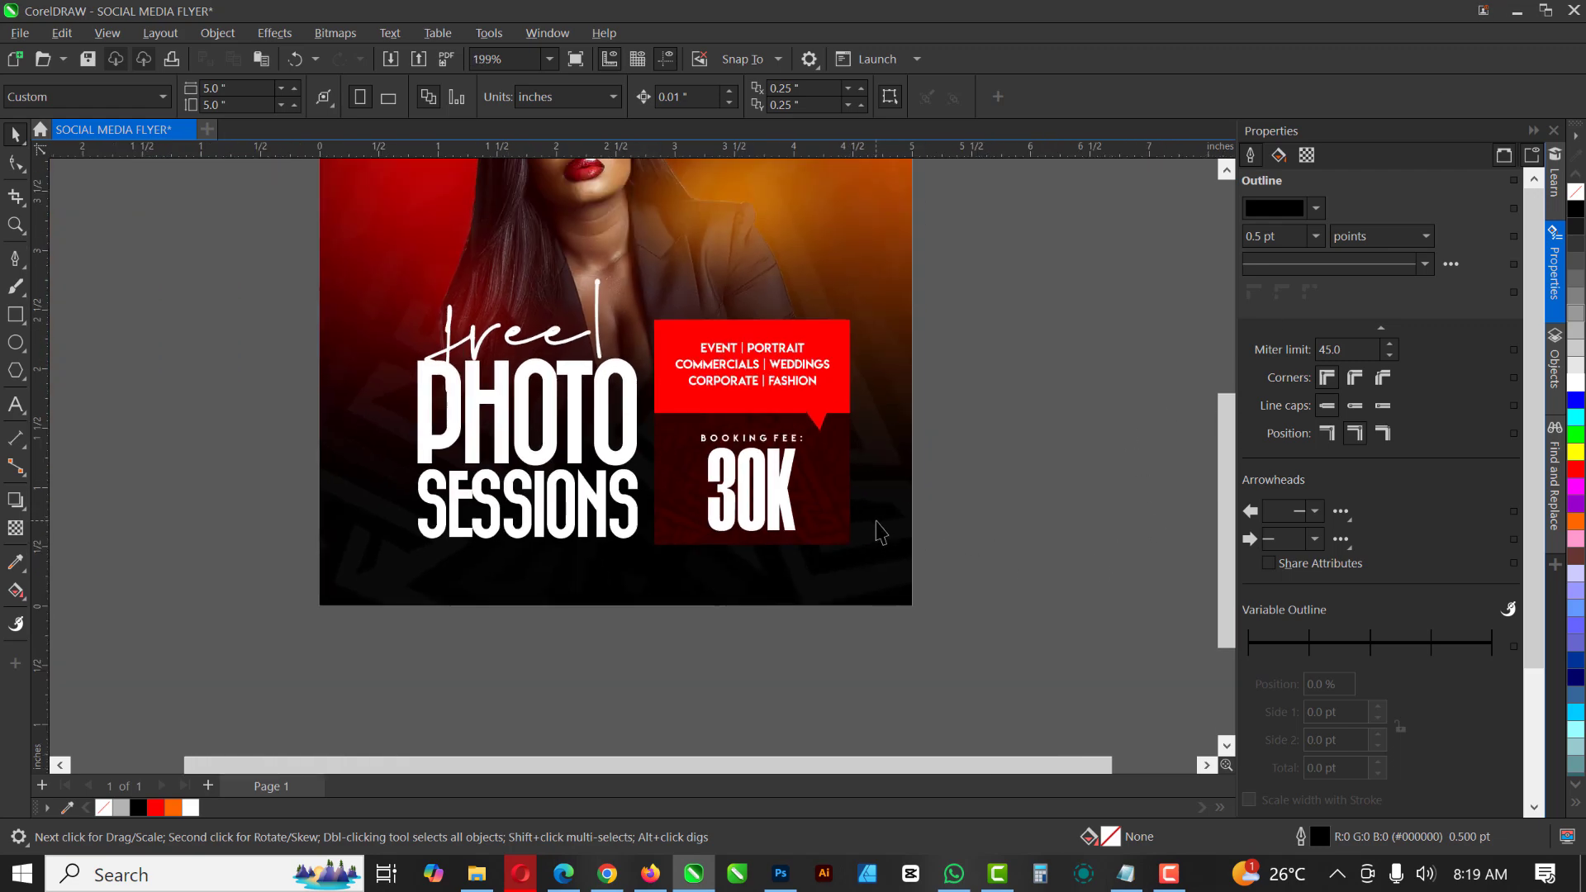